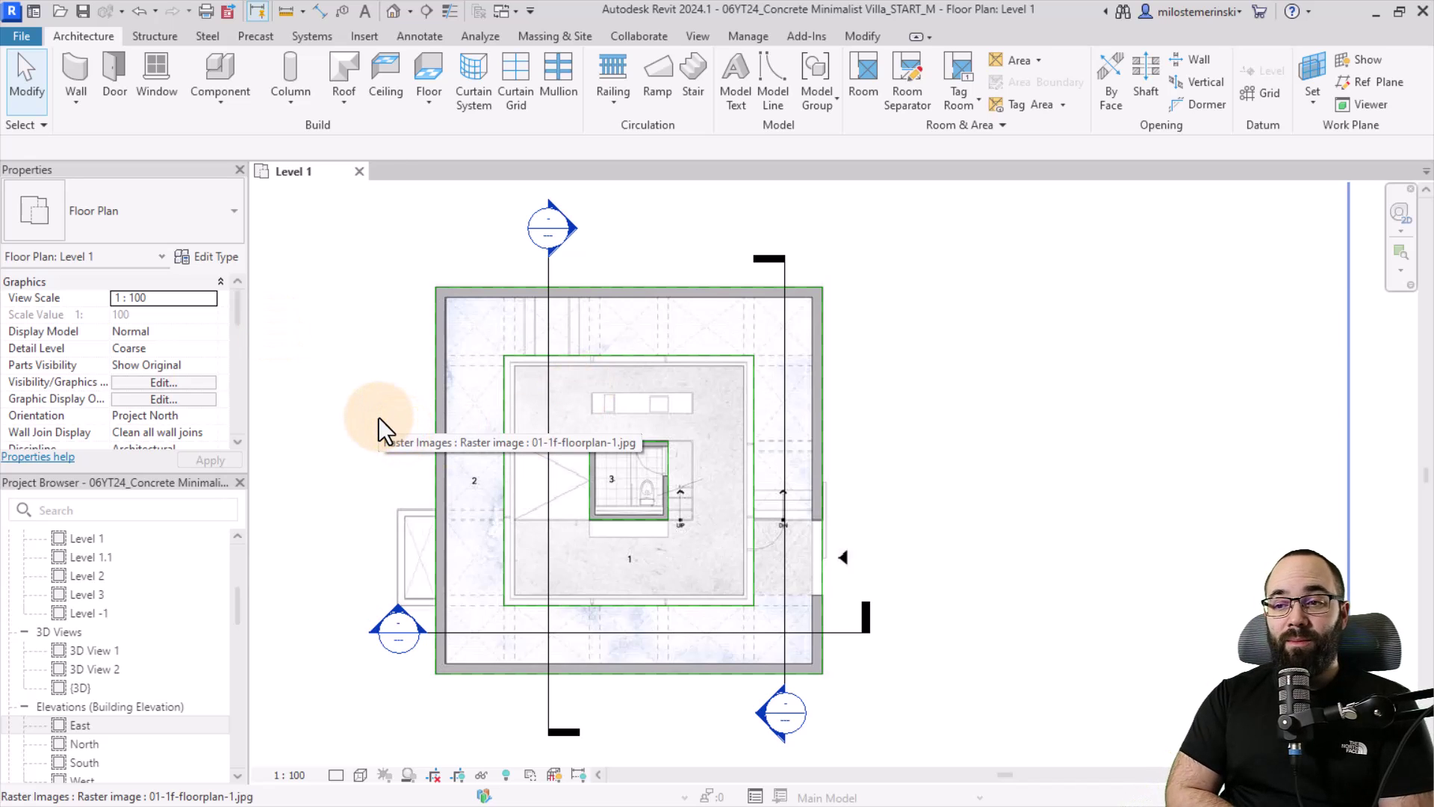
Examine the raster-backed Level 1 floor plan and the outer wall heights in Section 1, returning to the Level 1 plan
middle_drag(415, 449, 426, 468)
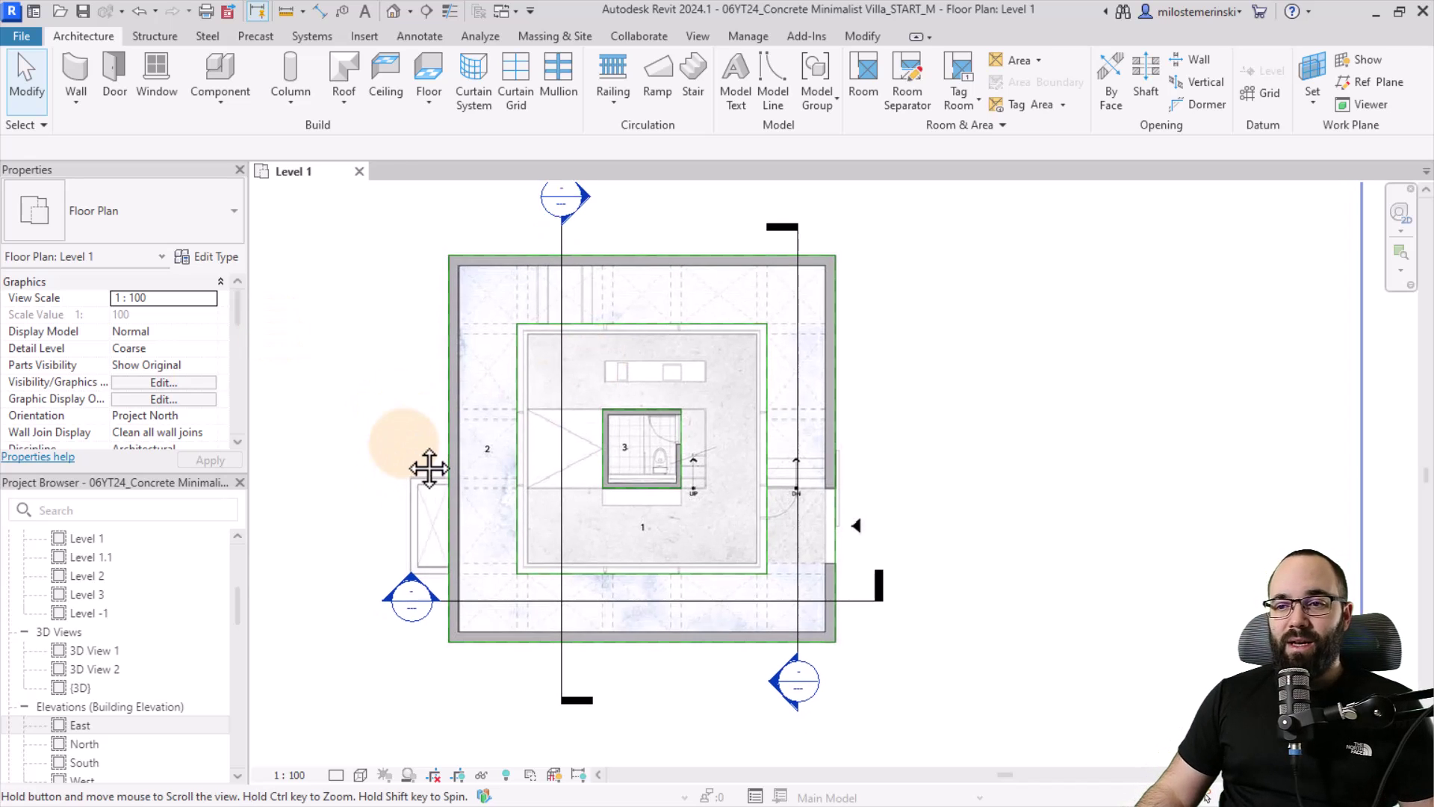
scroll(392, 437, down, 3)
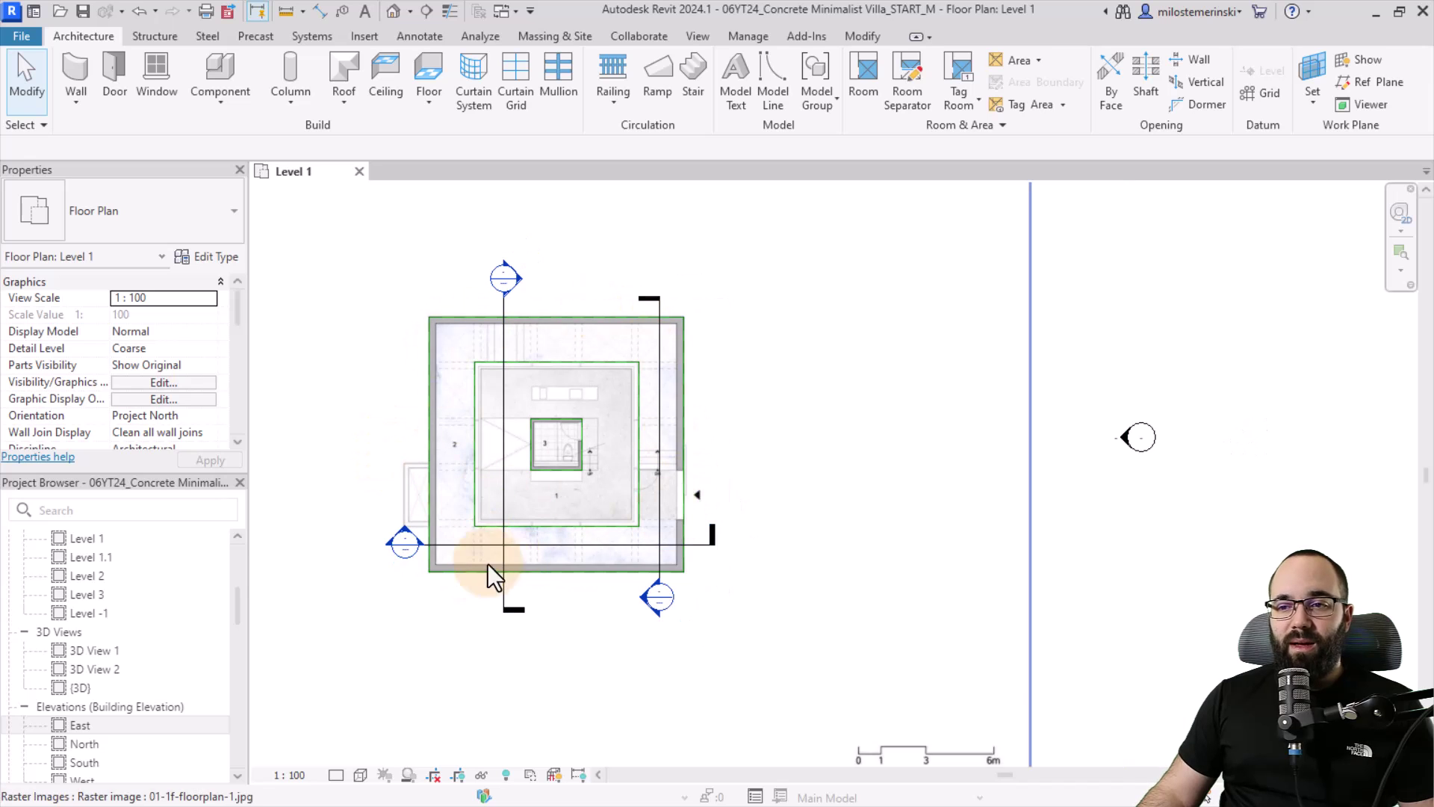
scroll(534, 460, up, 2)
scroll(535, 460, down, 3)
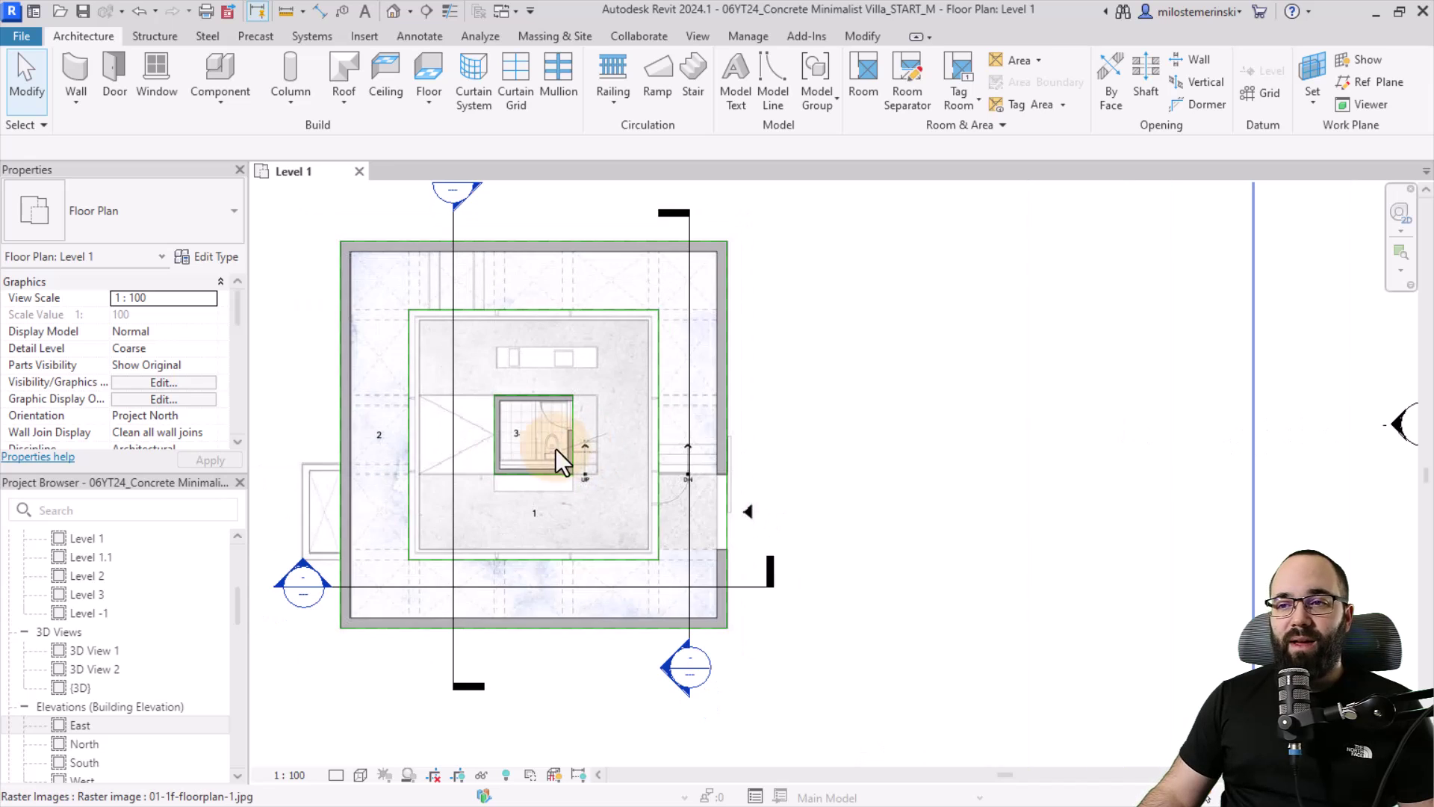
mouse_move(520, 379)
middle_down()
mouse_move(519, 365)
mouse_move(532, 378)
mouse_move(491, 388)
middle_up()
double_click(489, 233)
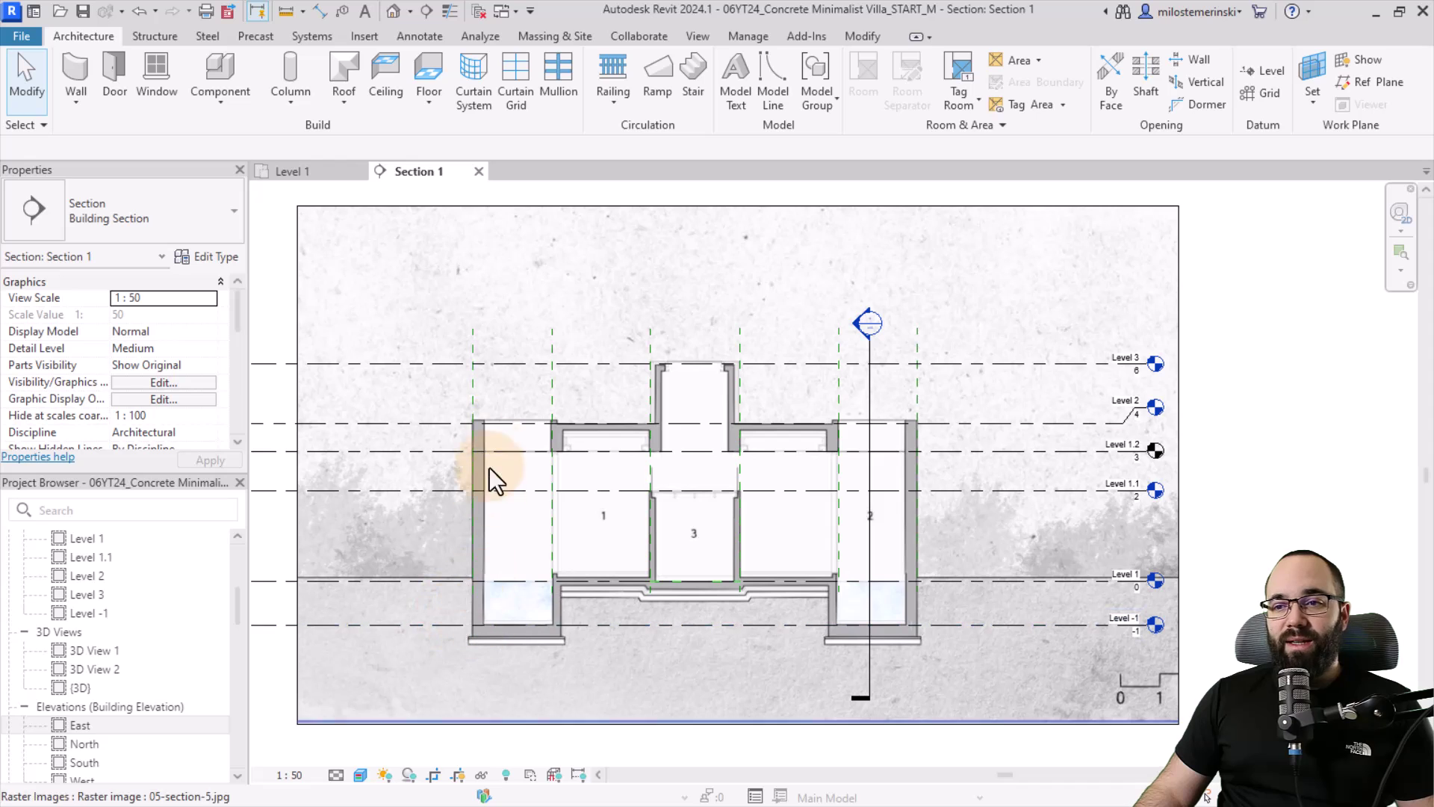
click(450, 450)
click(467, 424)
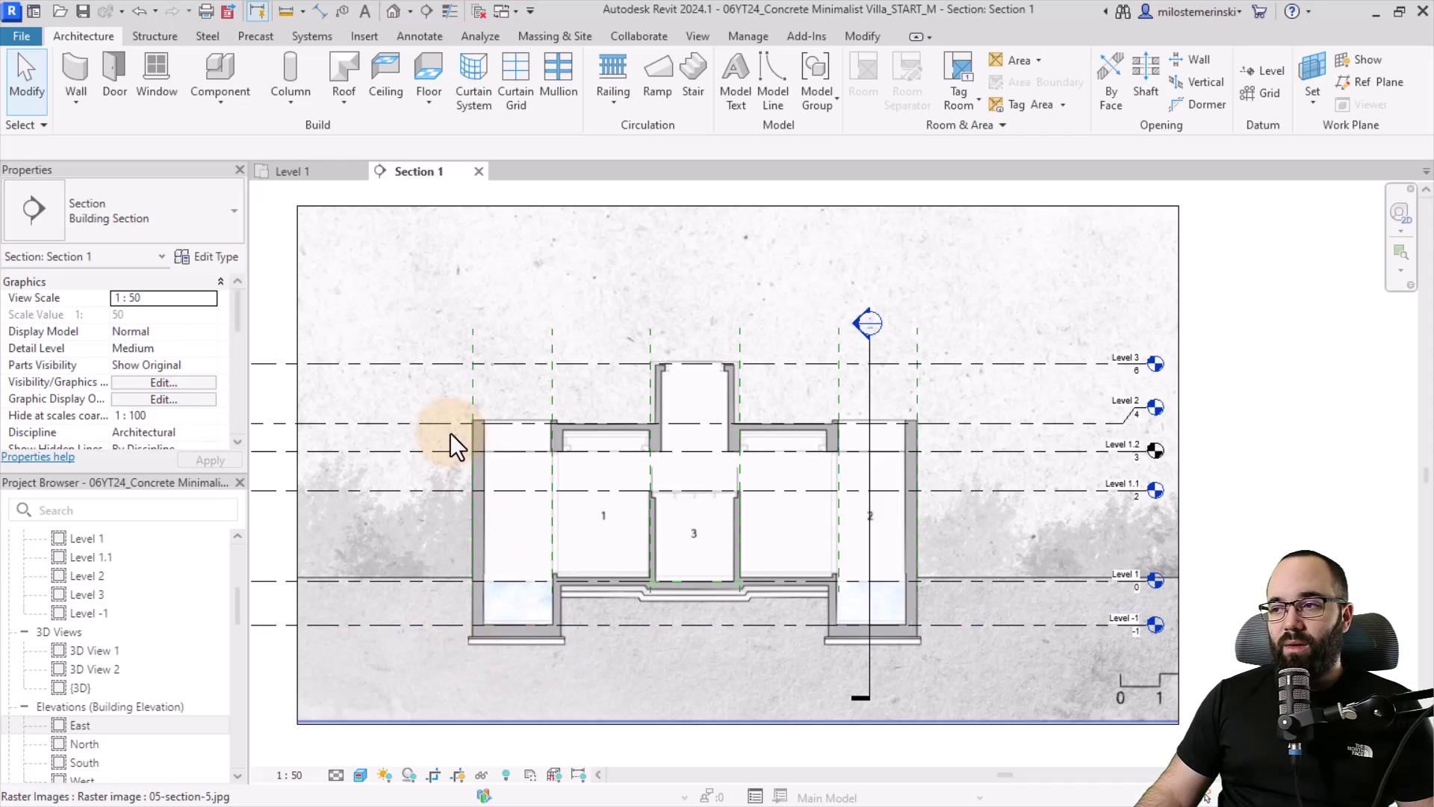
click(306, 172)
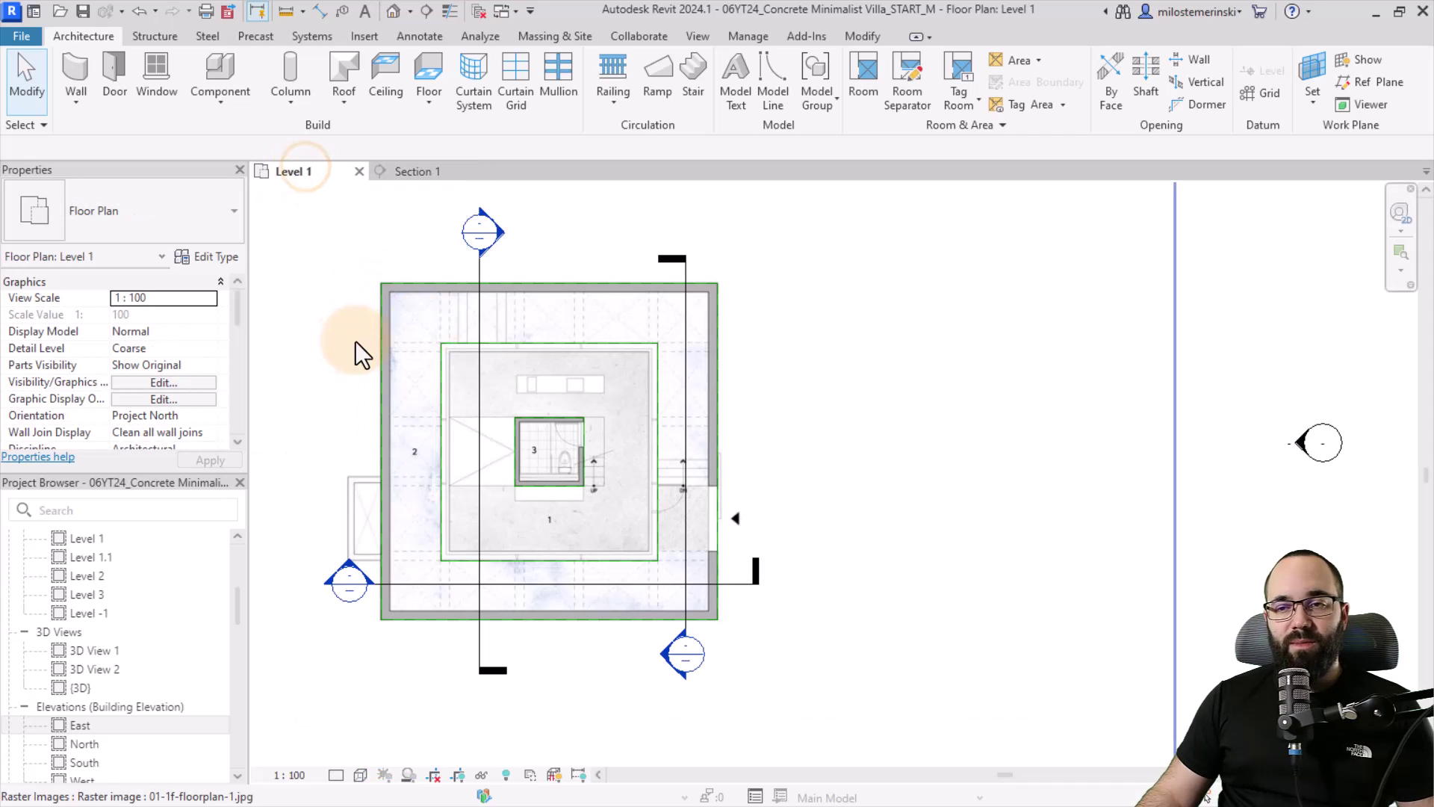
Set up new rectangular walls of type Concrete - 300mm with the location line at Finish Face: Exterior
scroll(344, 388, up, 1)
middle_drag(333, 418, 344, 441)
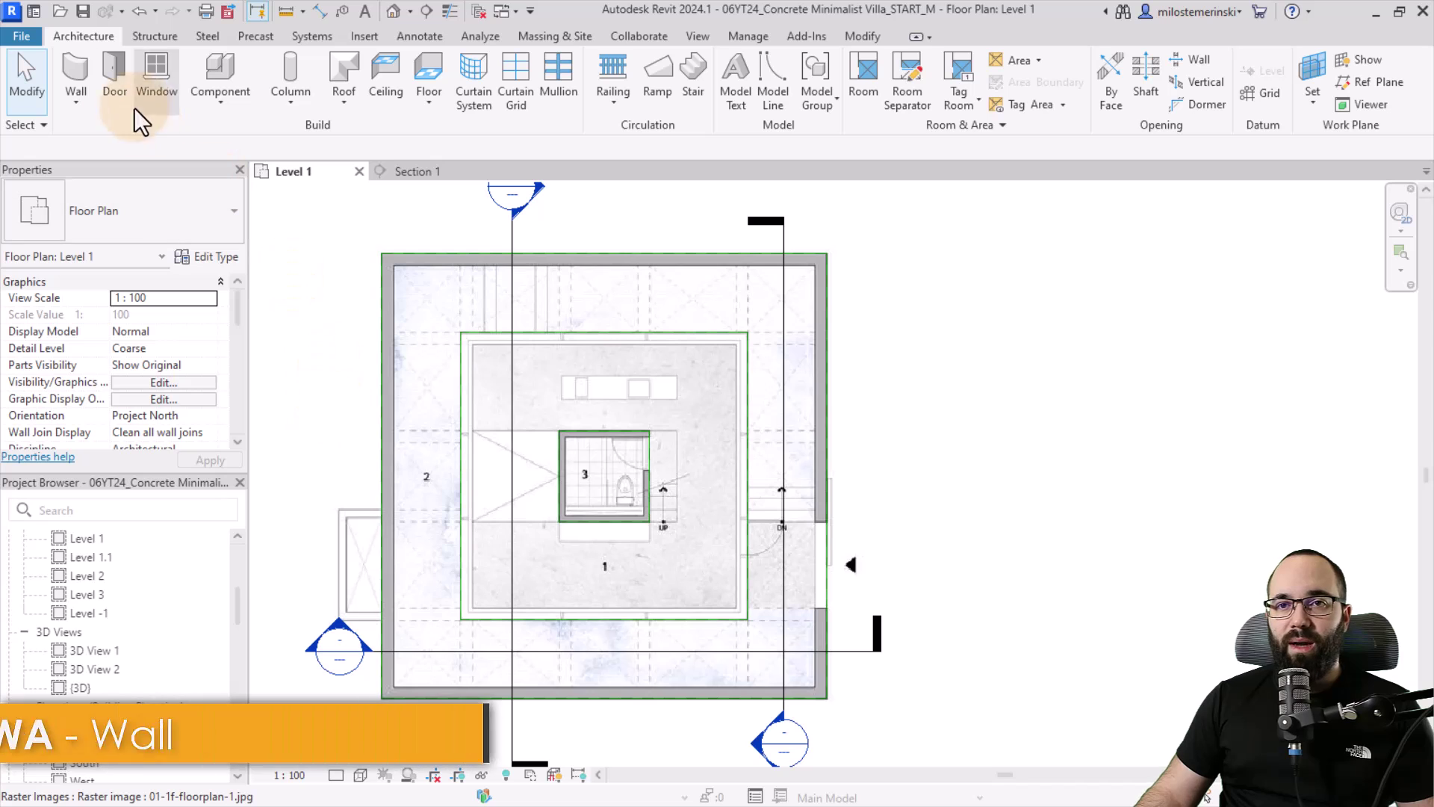
click(87, 70)
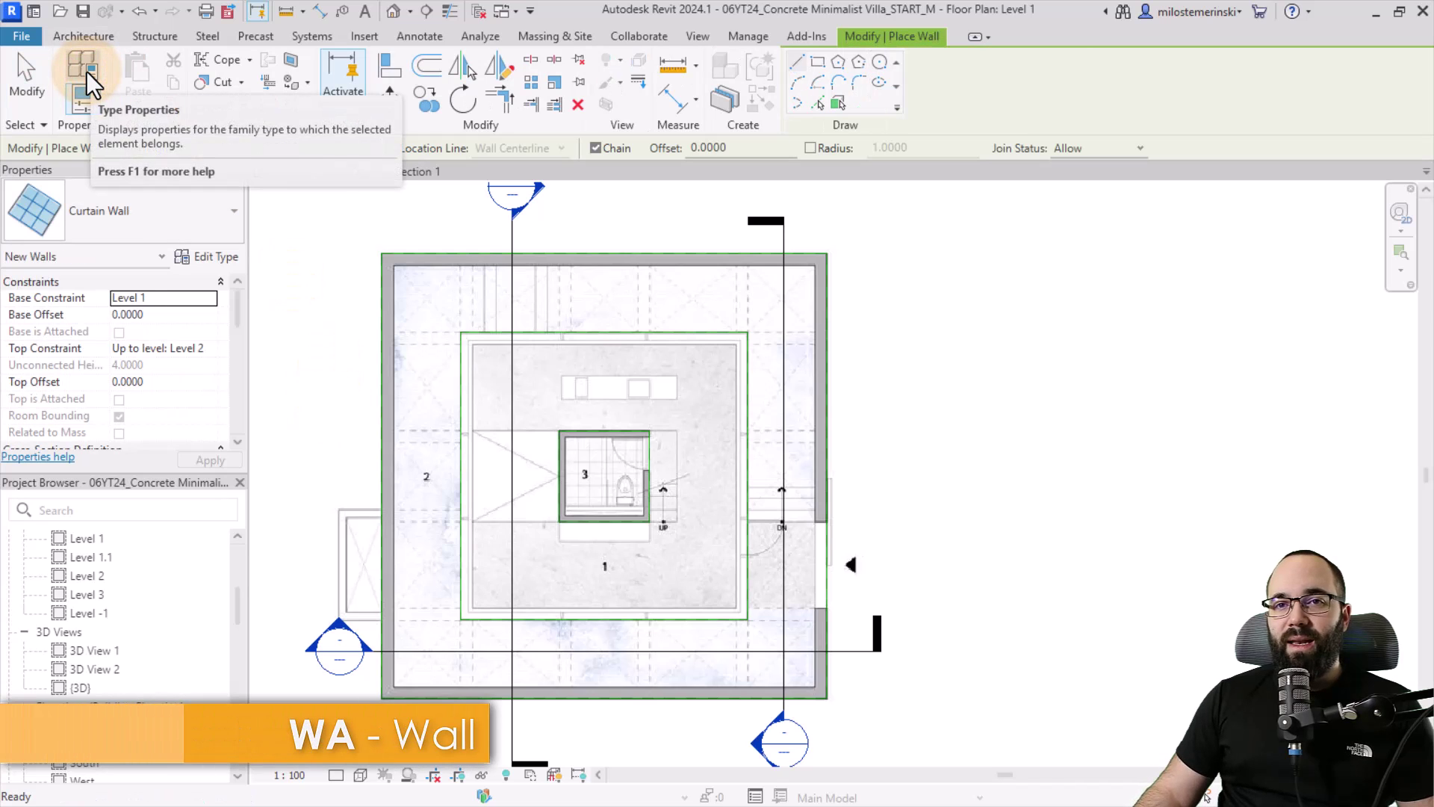
click(97, 189)
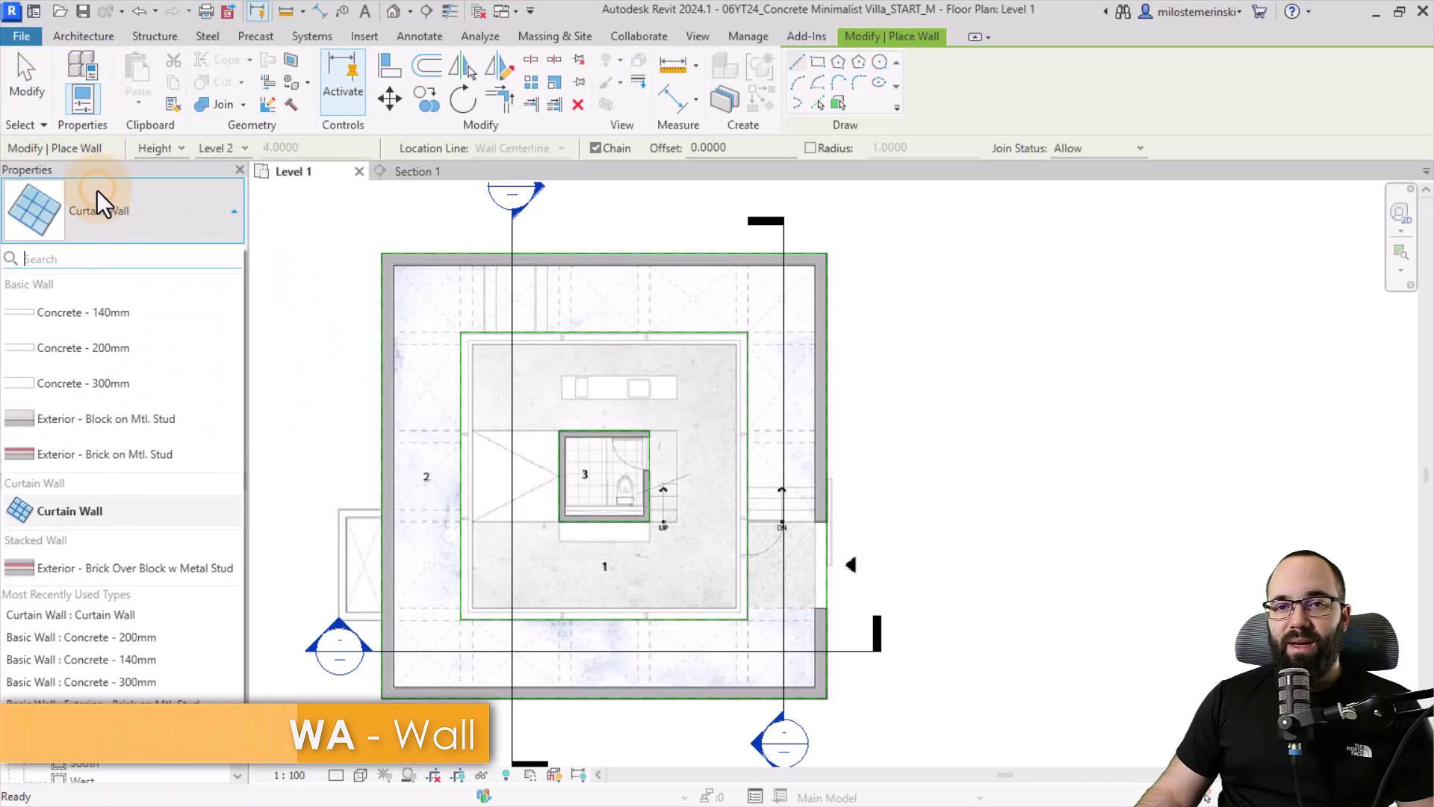
click(79, 384)
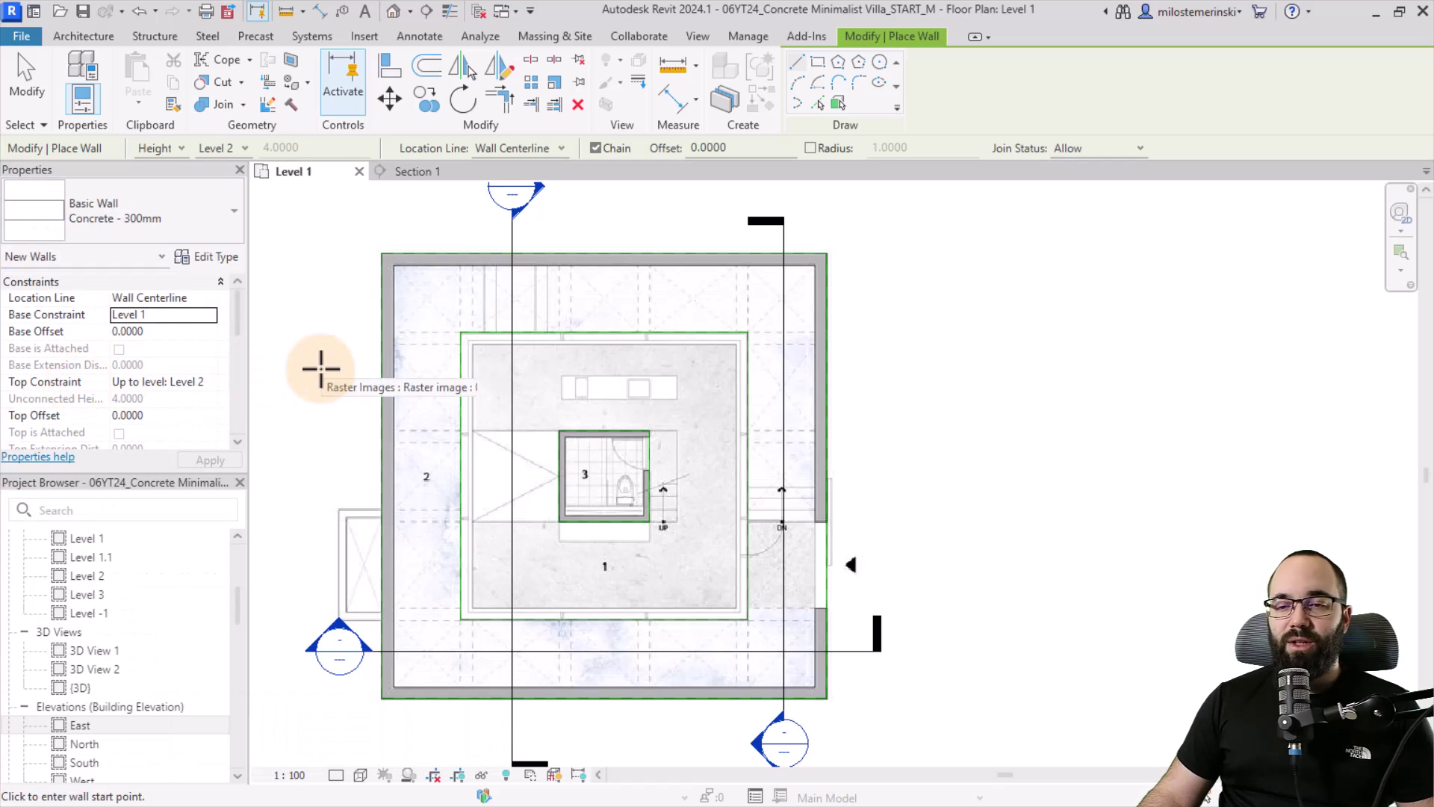
click(504, 149)
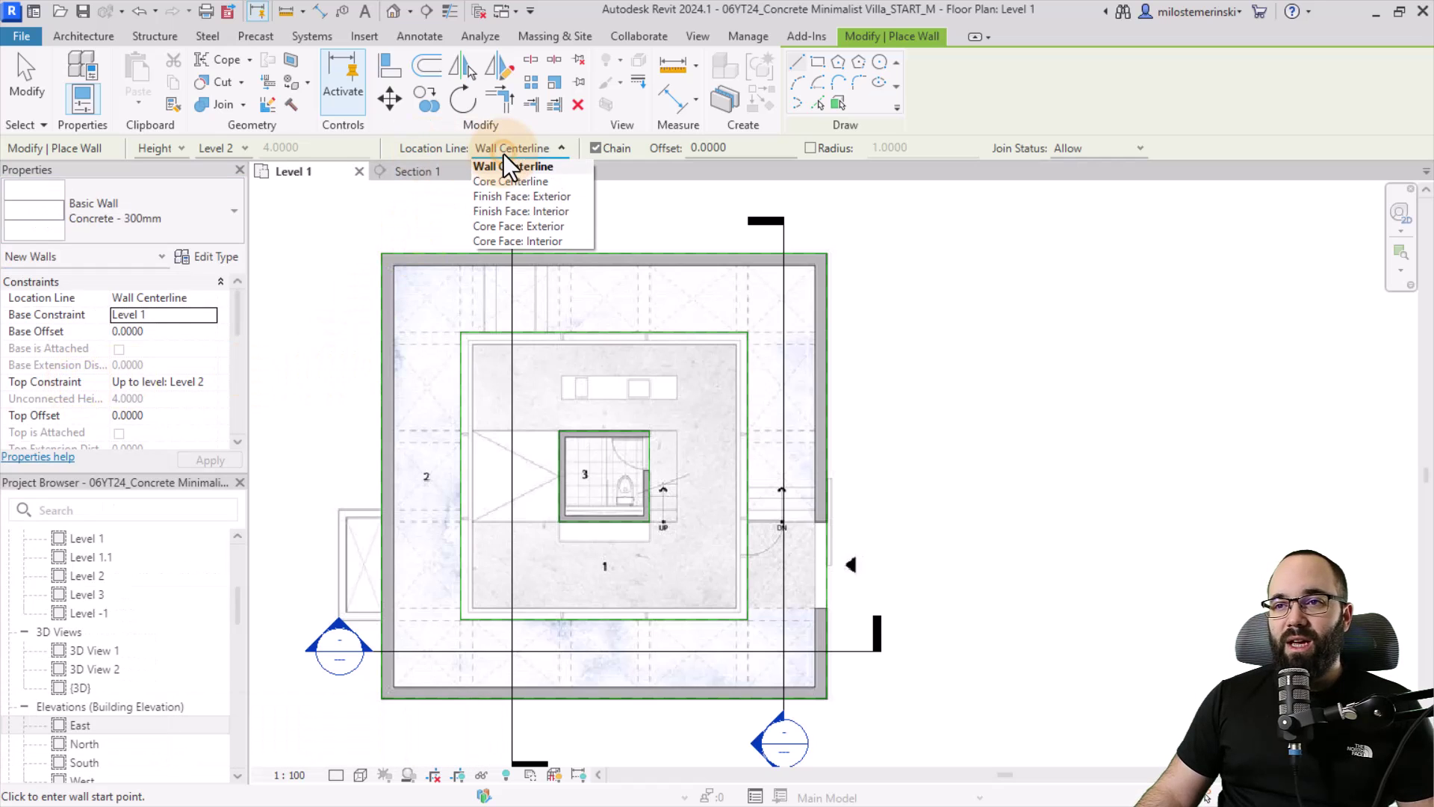
click(490, 197)
click(816, 66)
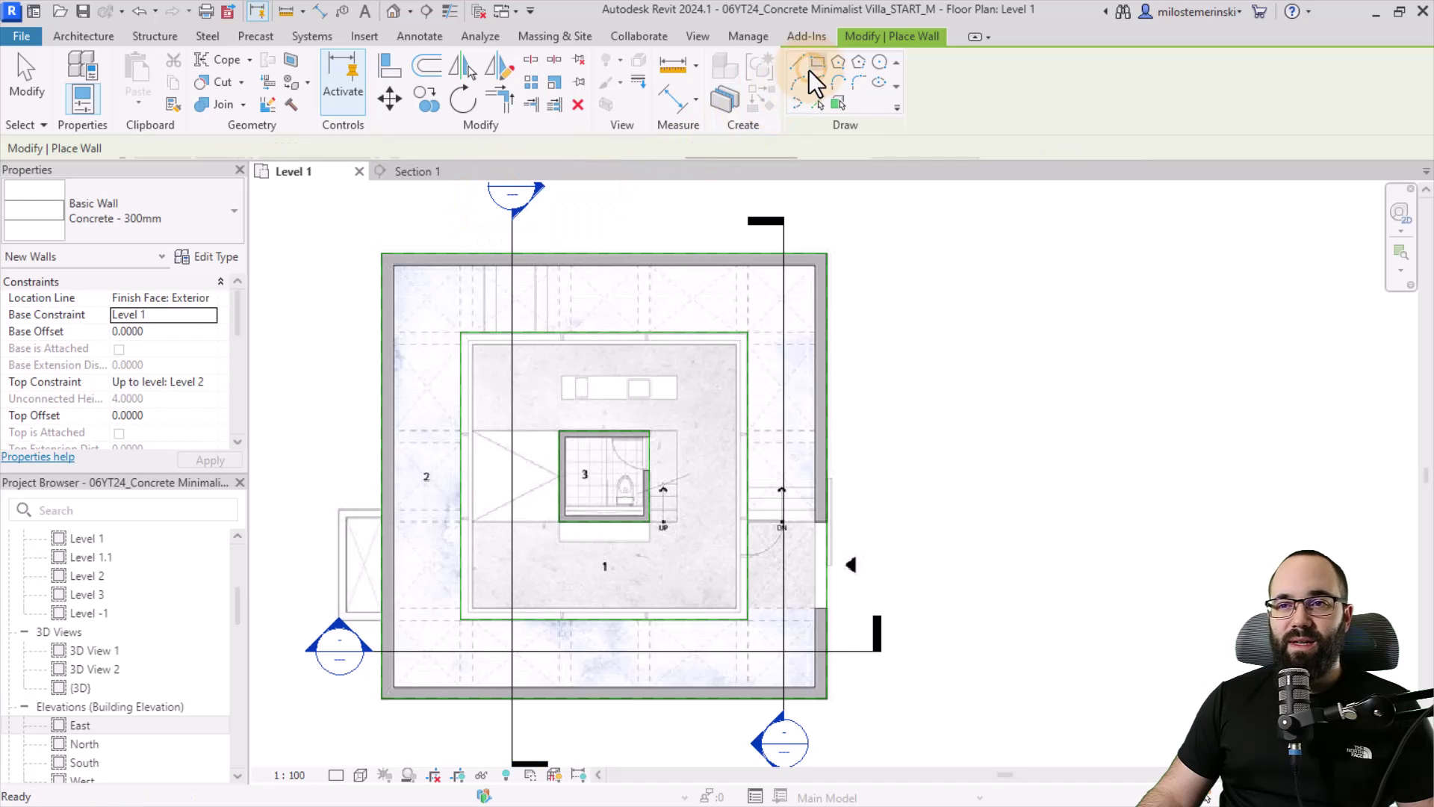
Draw the outer rectangular walls along the outermost green outline, with base at Level -1 and top at Level 2
click(208, 314)
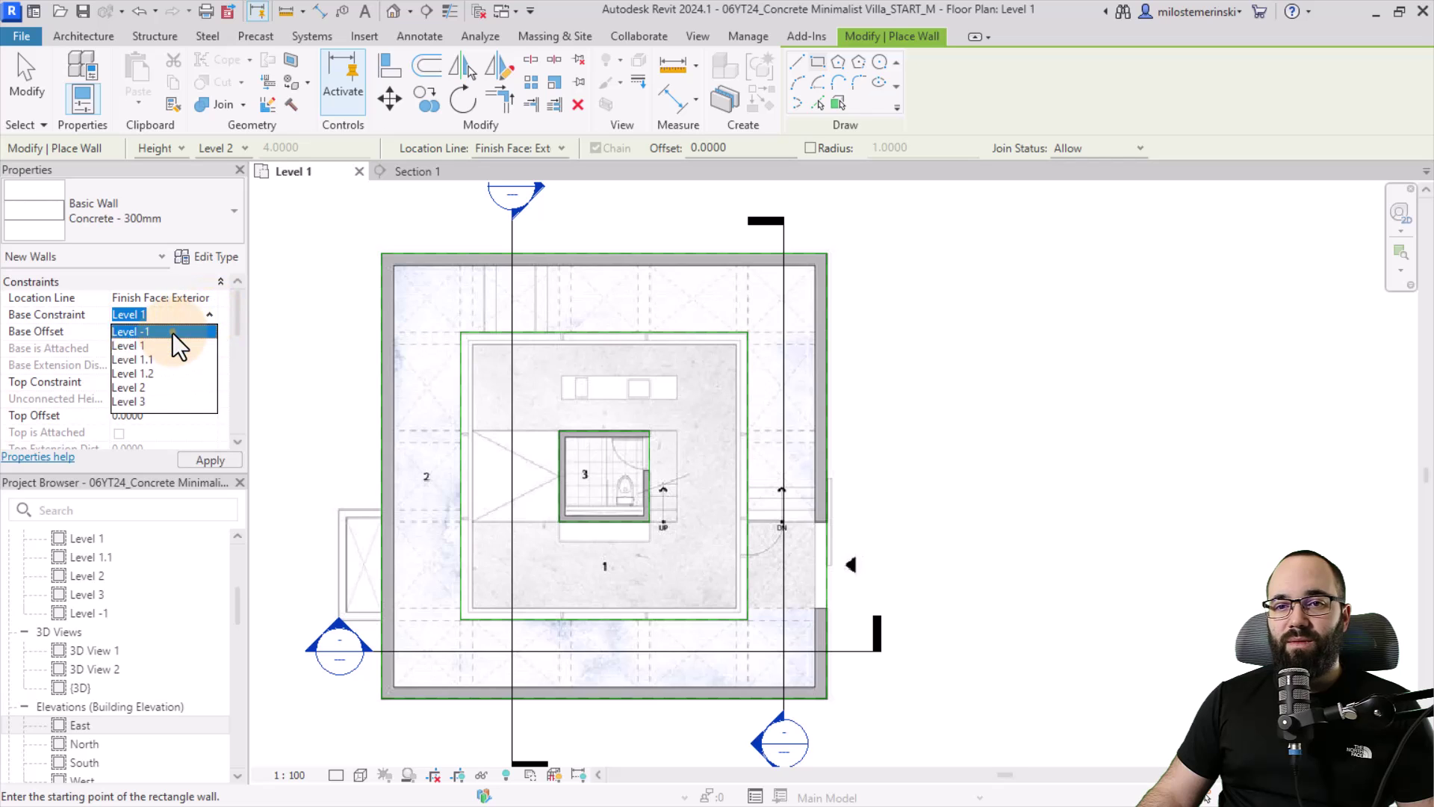
click(171, 333)
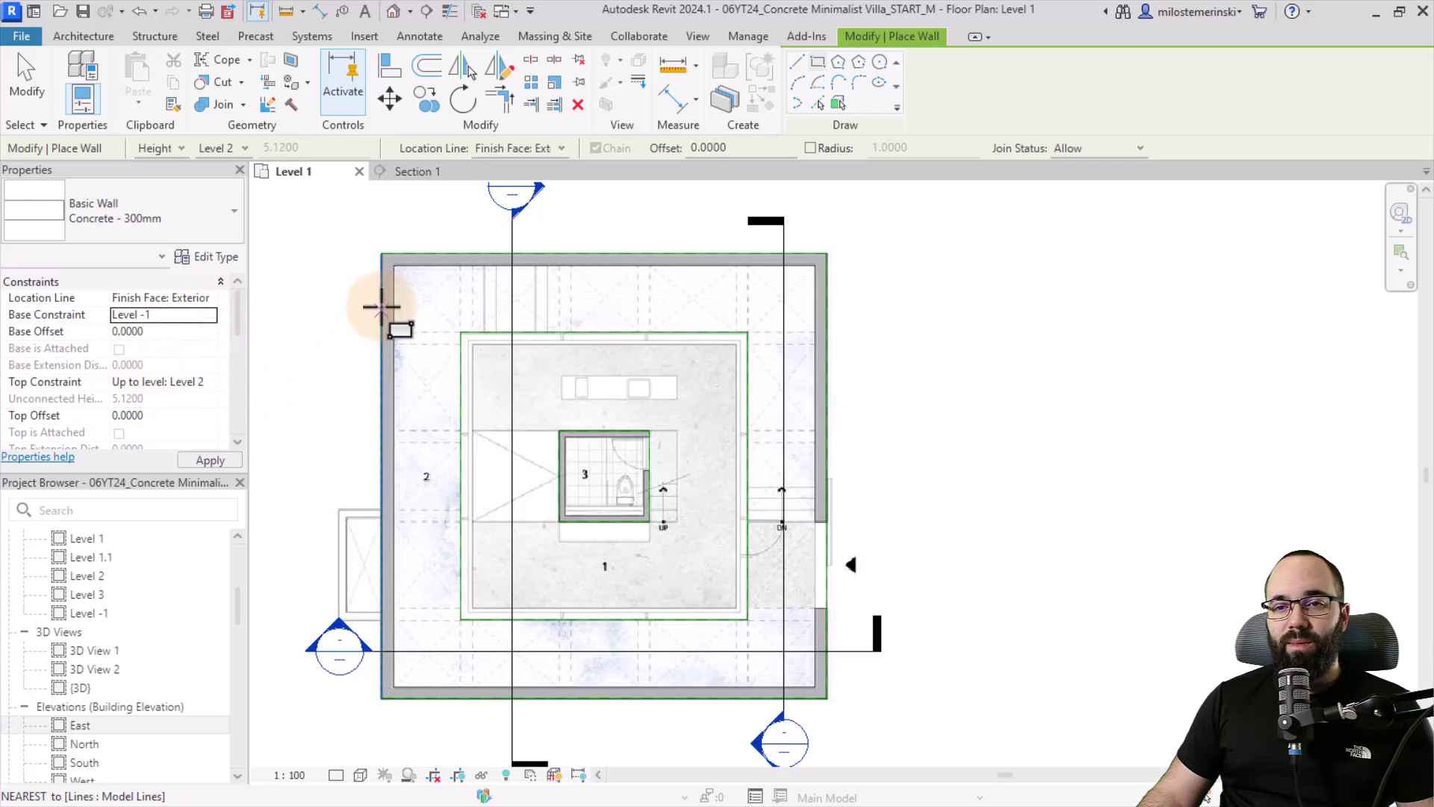
click(382, 254)
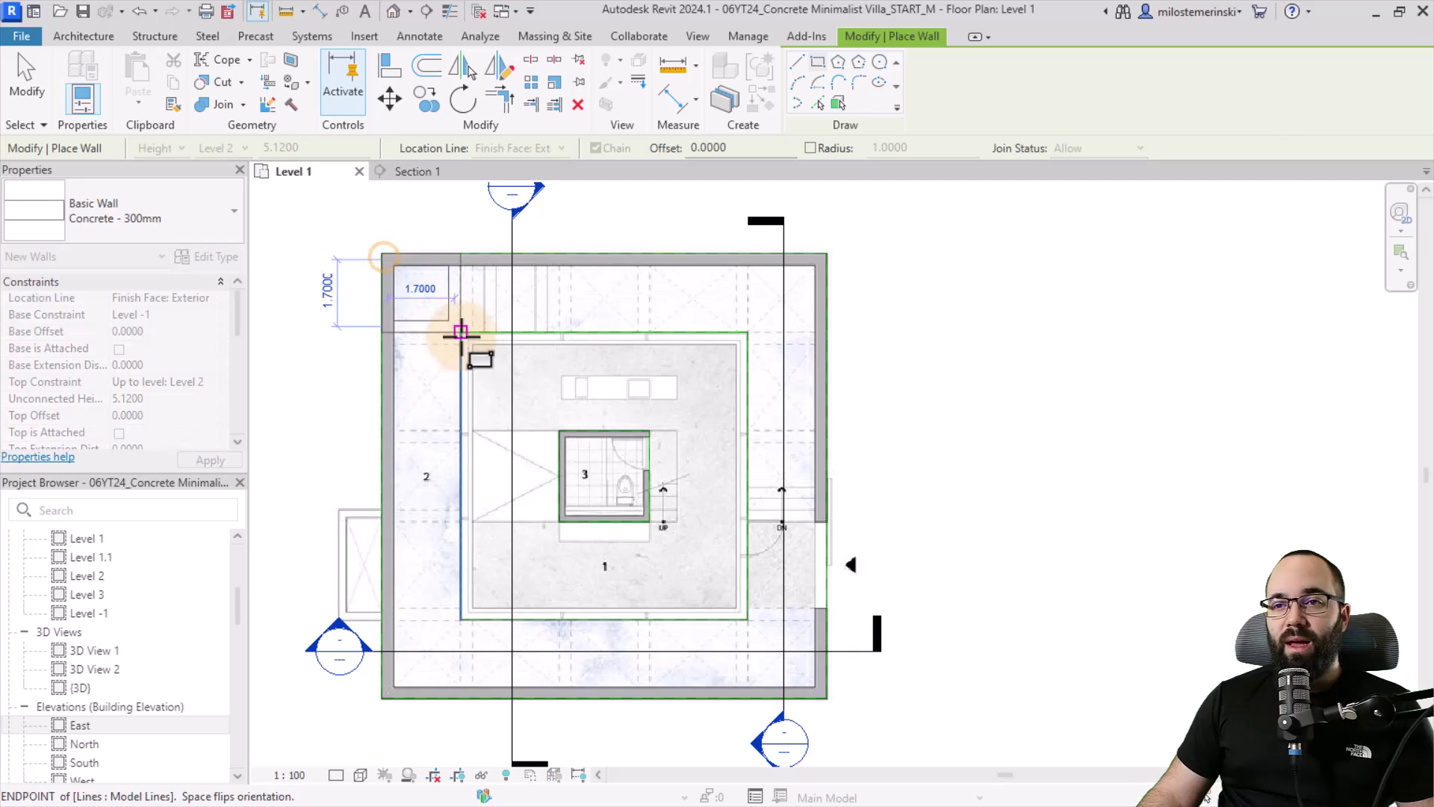
scroll(829, 696, up, 3)
key(space)
key(space)
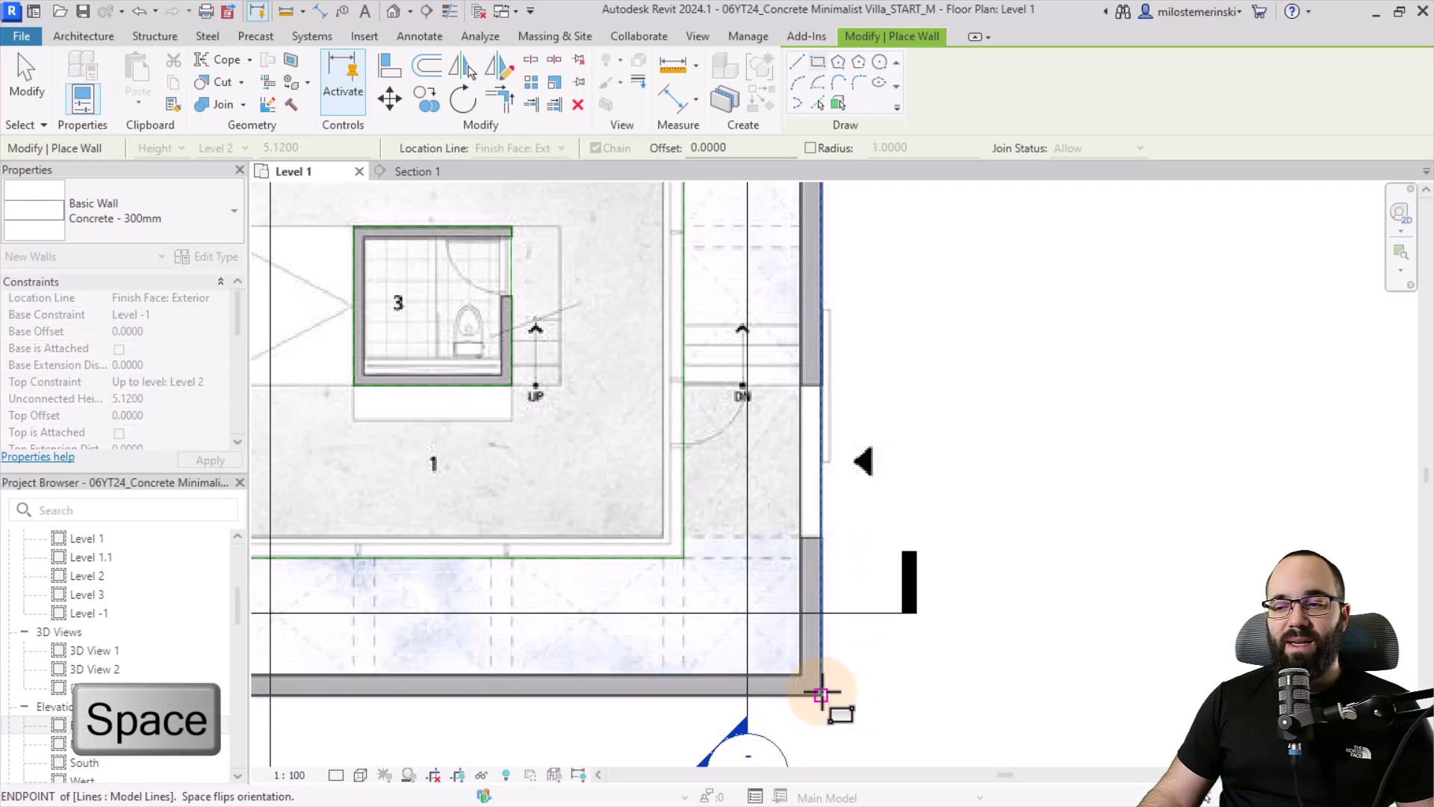
click(821, 695)
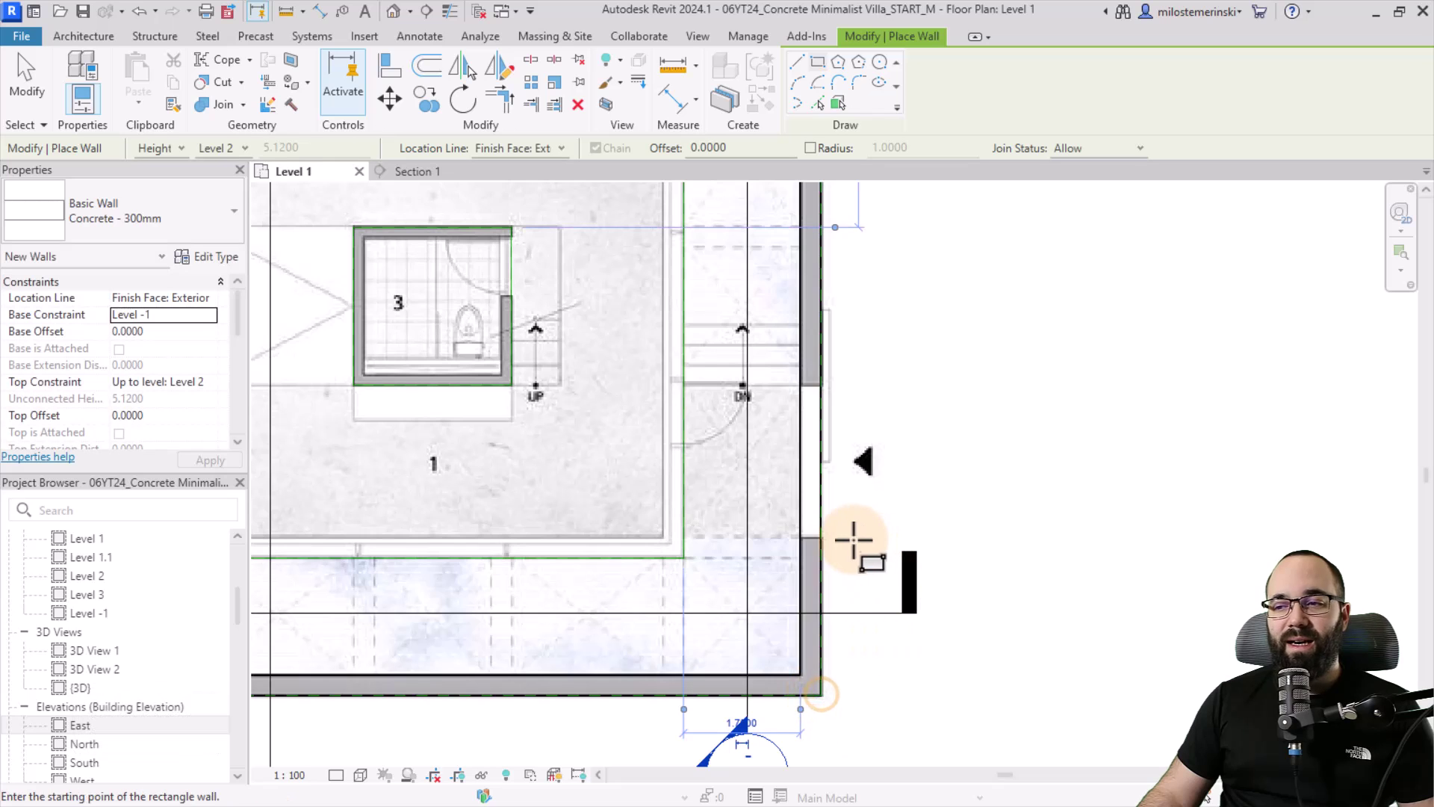
scroll(857, 551, down, 4)
scroll(730, 514, up, 1)
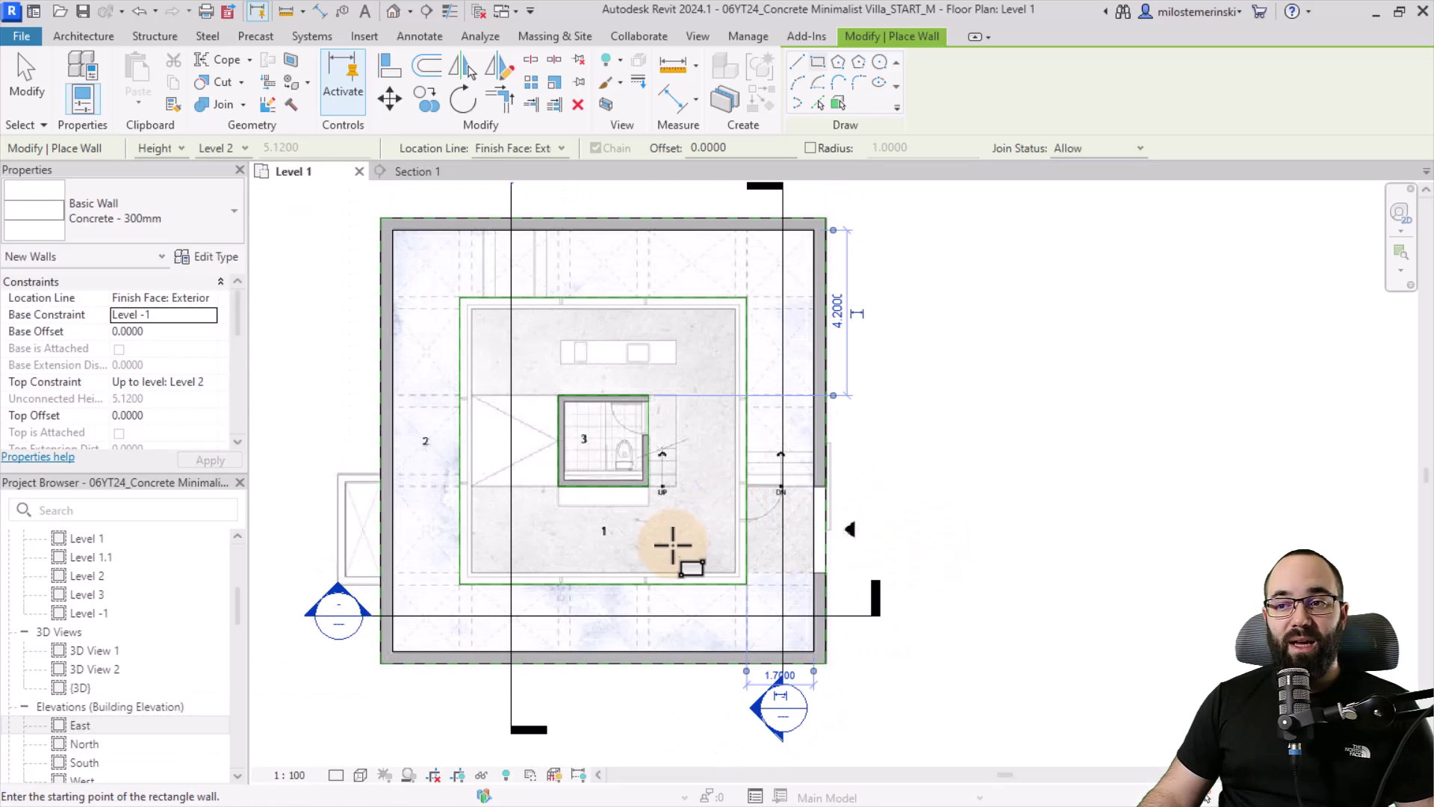
key(Escape)
Examine the outer walls and the lower inner walls of the reference image in Section 1, then return to the Level 1 plan
scroll(593, 523, down, 2)
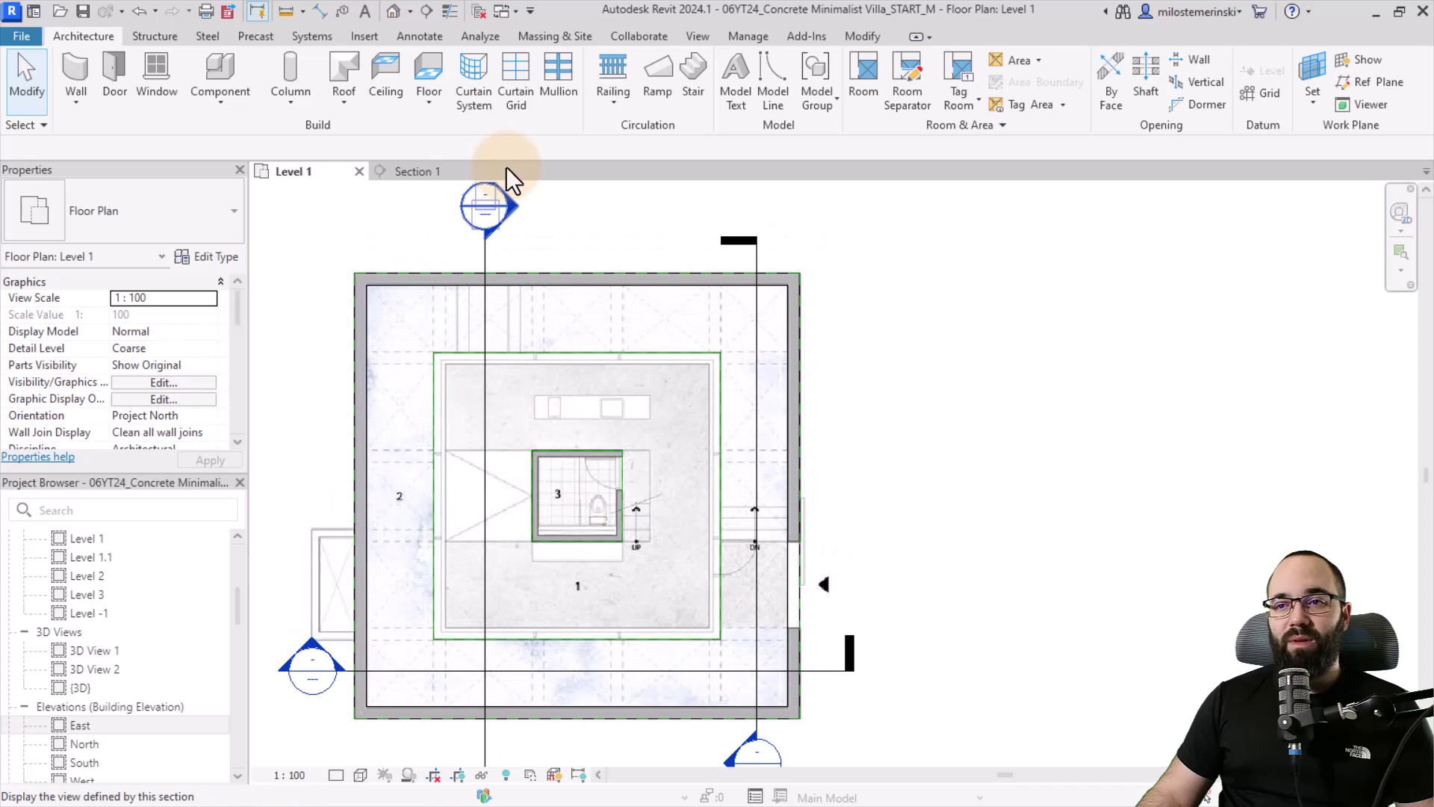
double_click(514, 207)
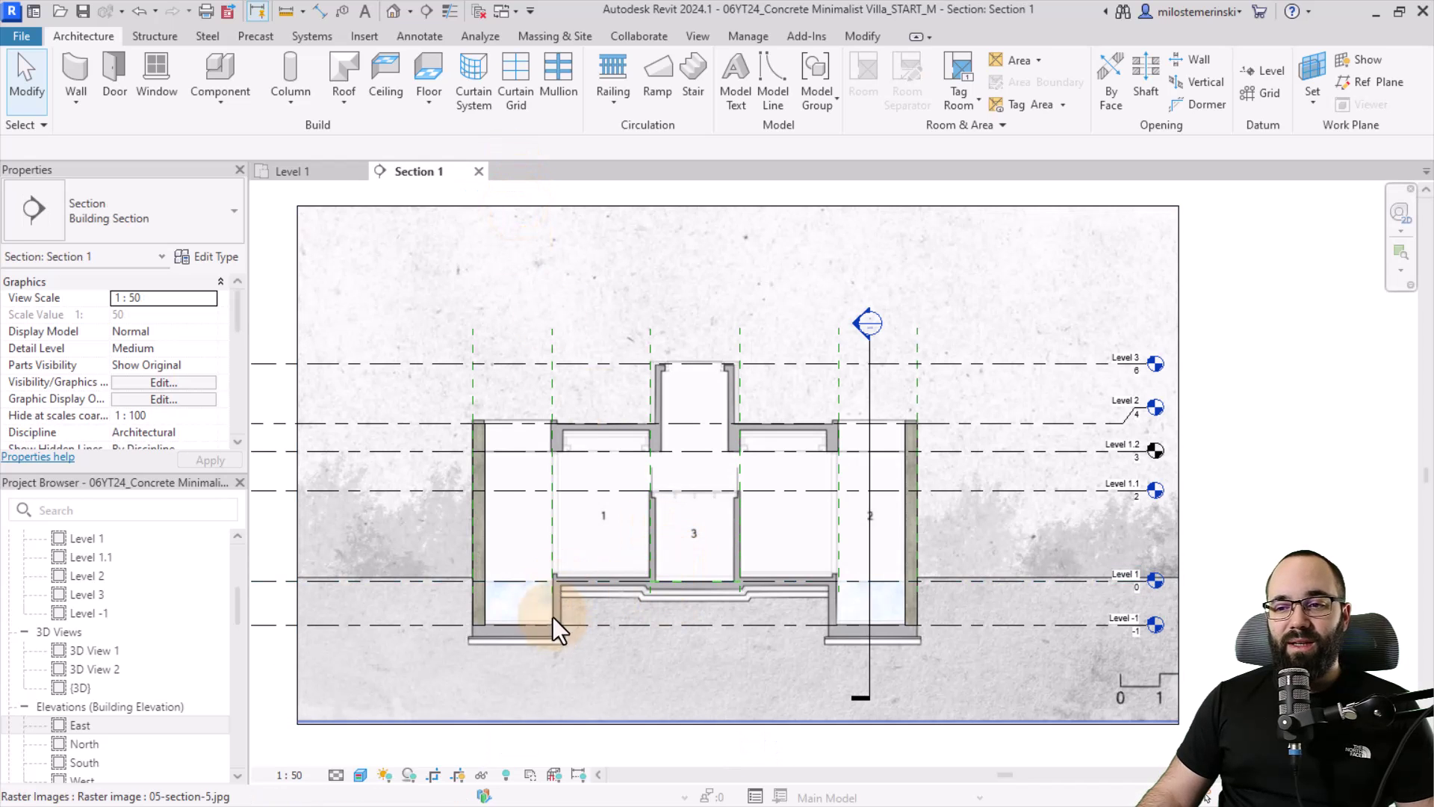
scroll(554, 610, up, 3)
scroll(571, 617, down, 2)
scroll(565, 612, up, 1)
middle_drag(565, 612, 605, 639)
click(314, 175)
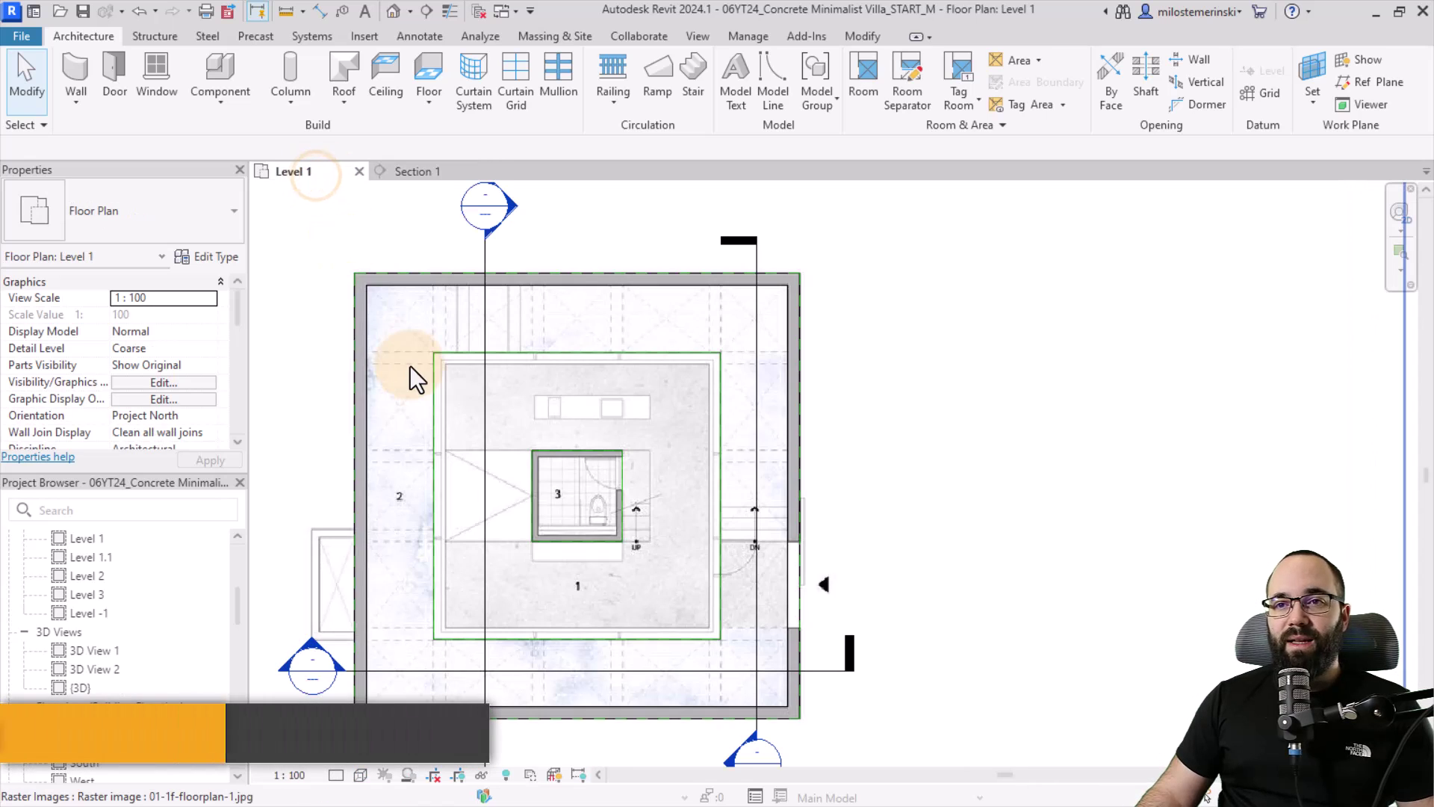
Set up new rectangular walls of type Concrete - 200mm, constrained from Level -1 up to Level 1
click(78, 68)
click(134, 224)
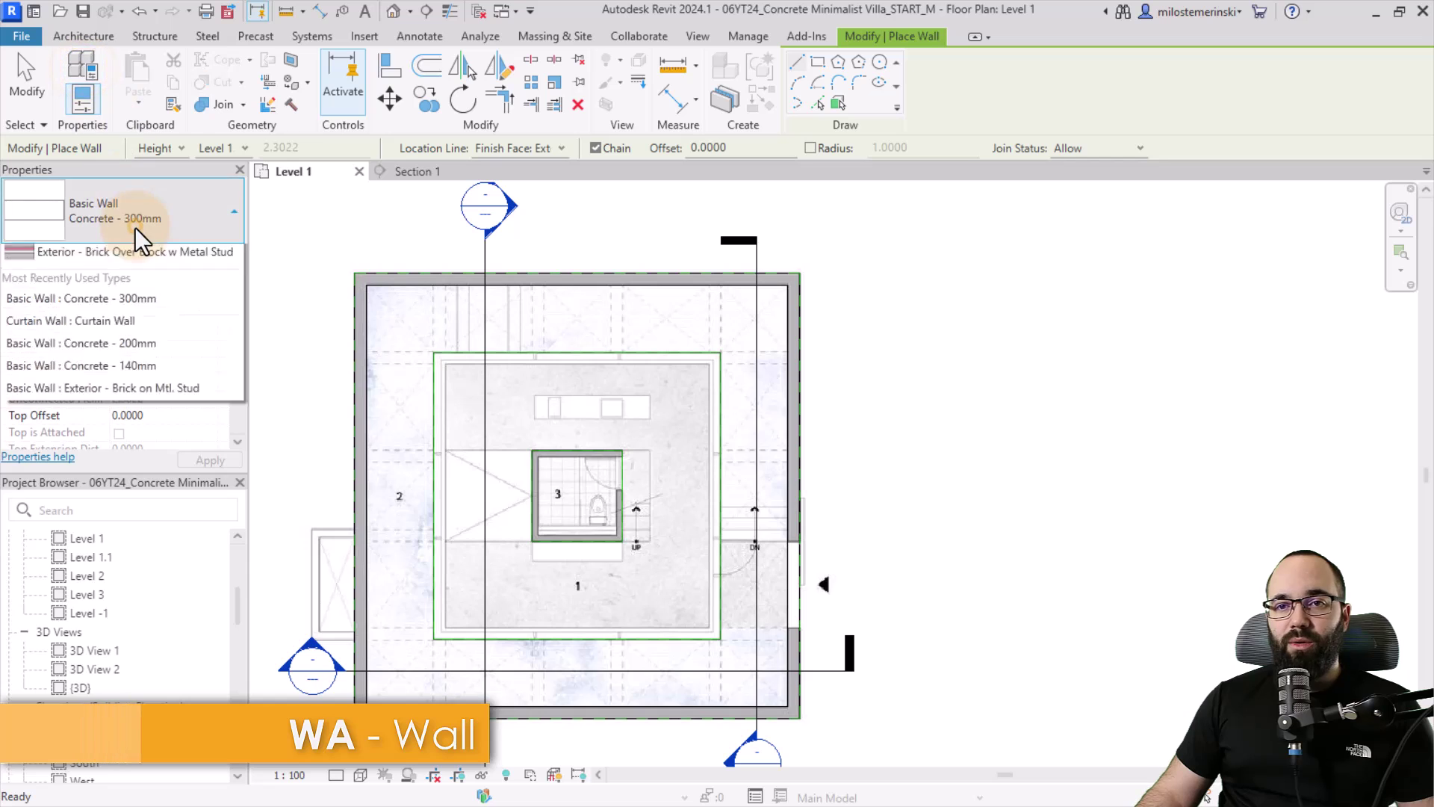
click(104, 348)
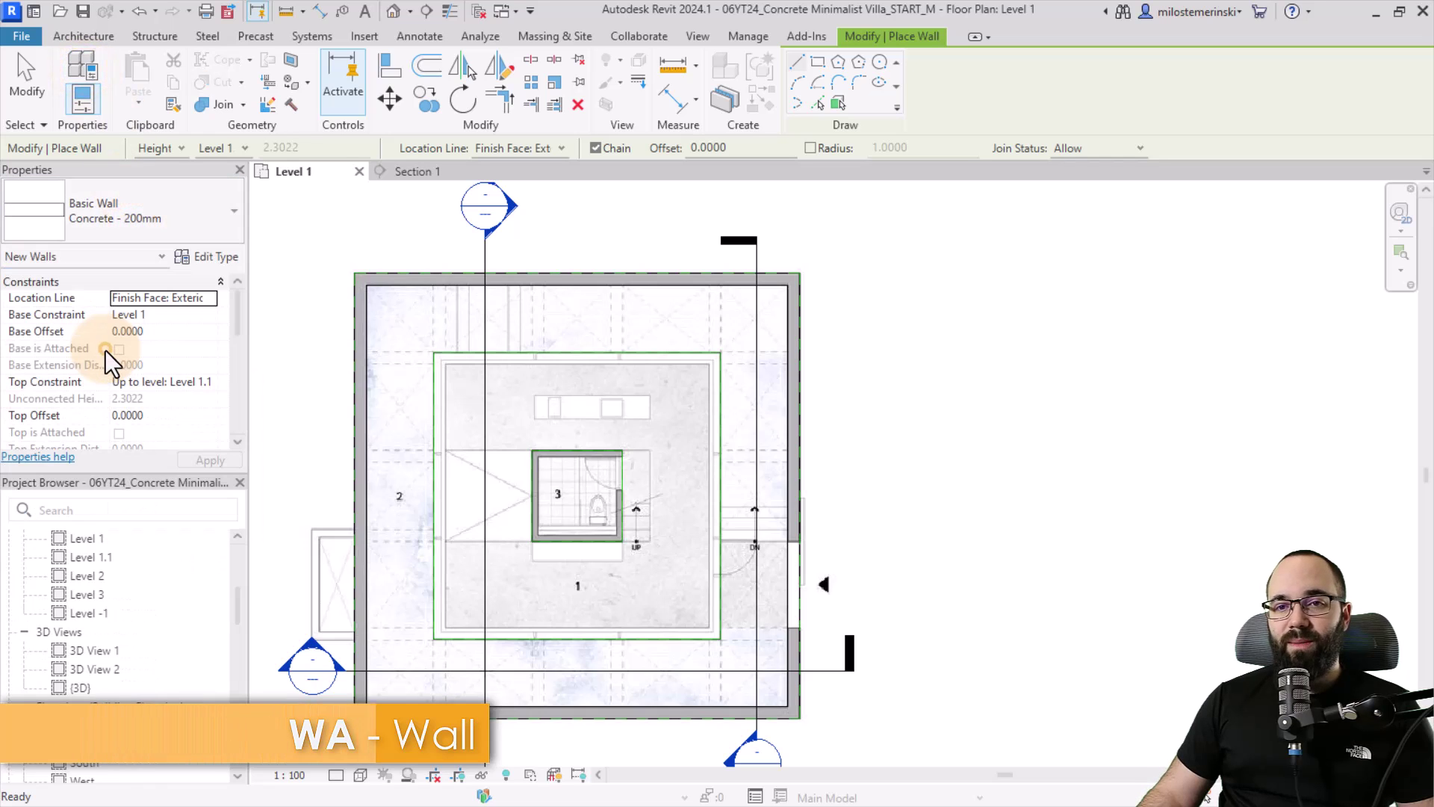
click(209, 313)
click(181, 331)
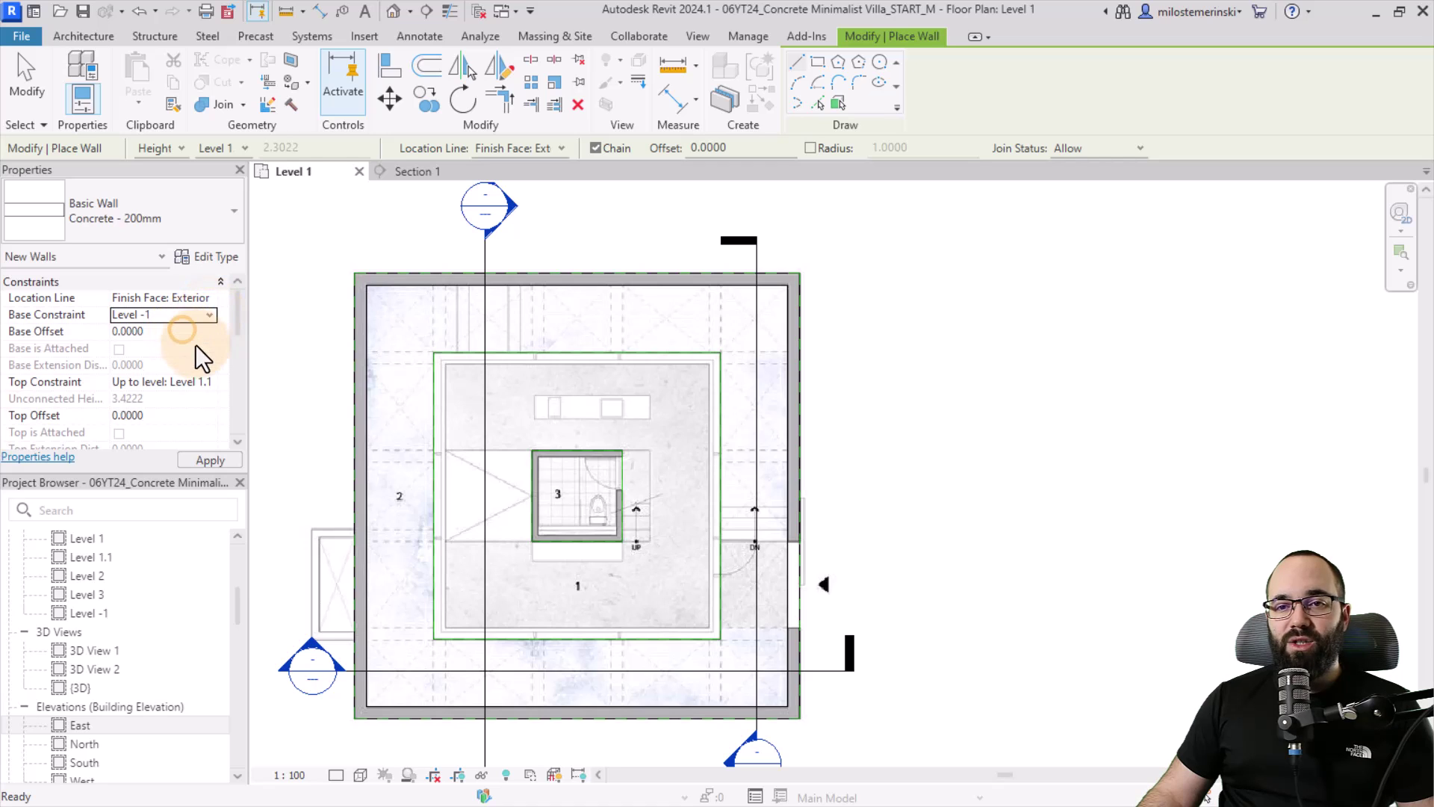
click(211, 379)
click(173, 426)
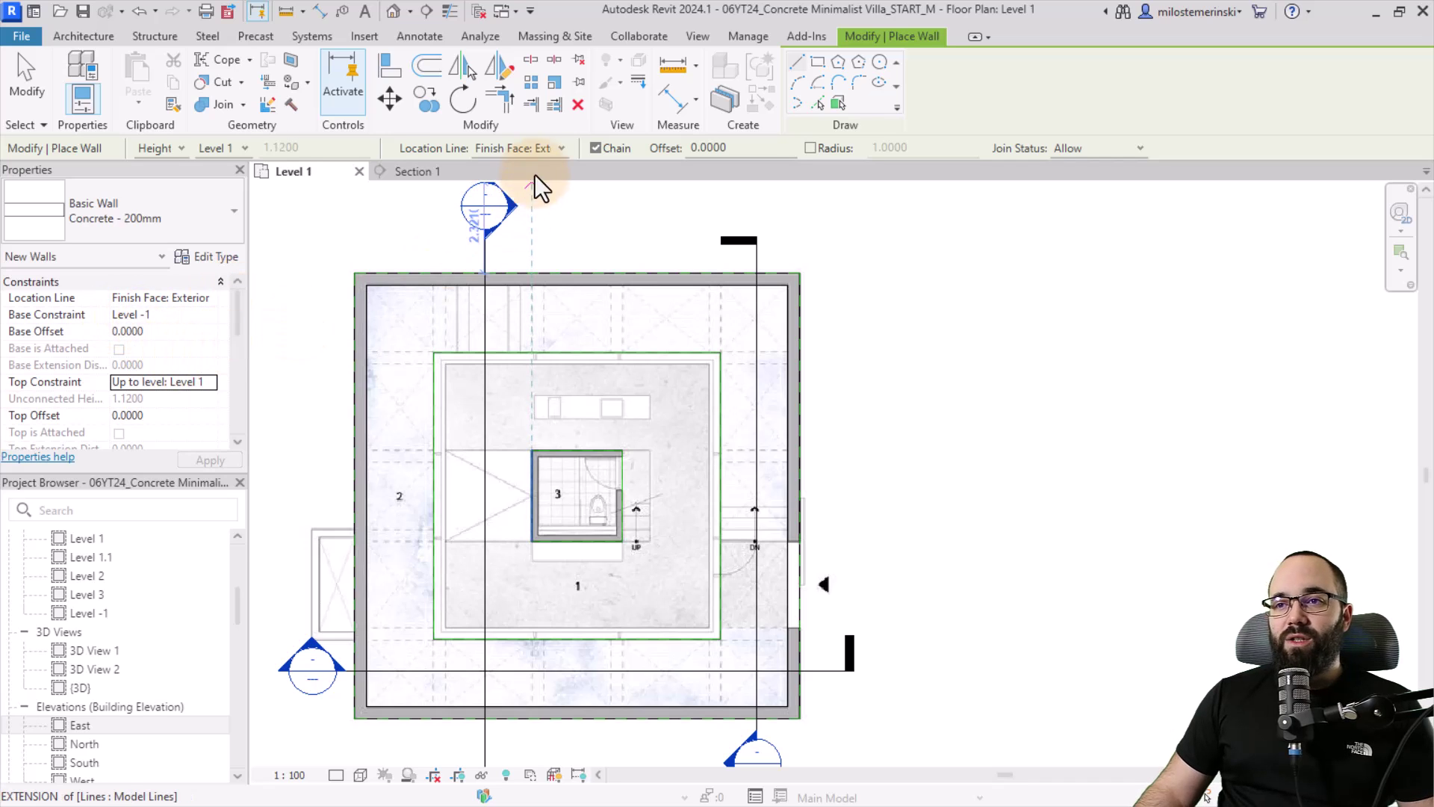
click(434, 351)
click(836, 83)
click(819, 63)
click(433, 352)
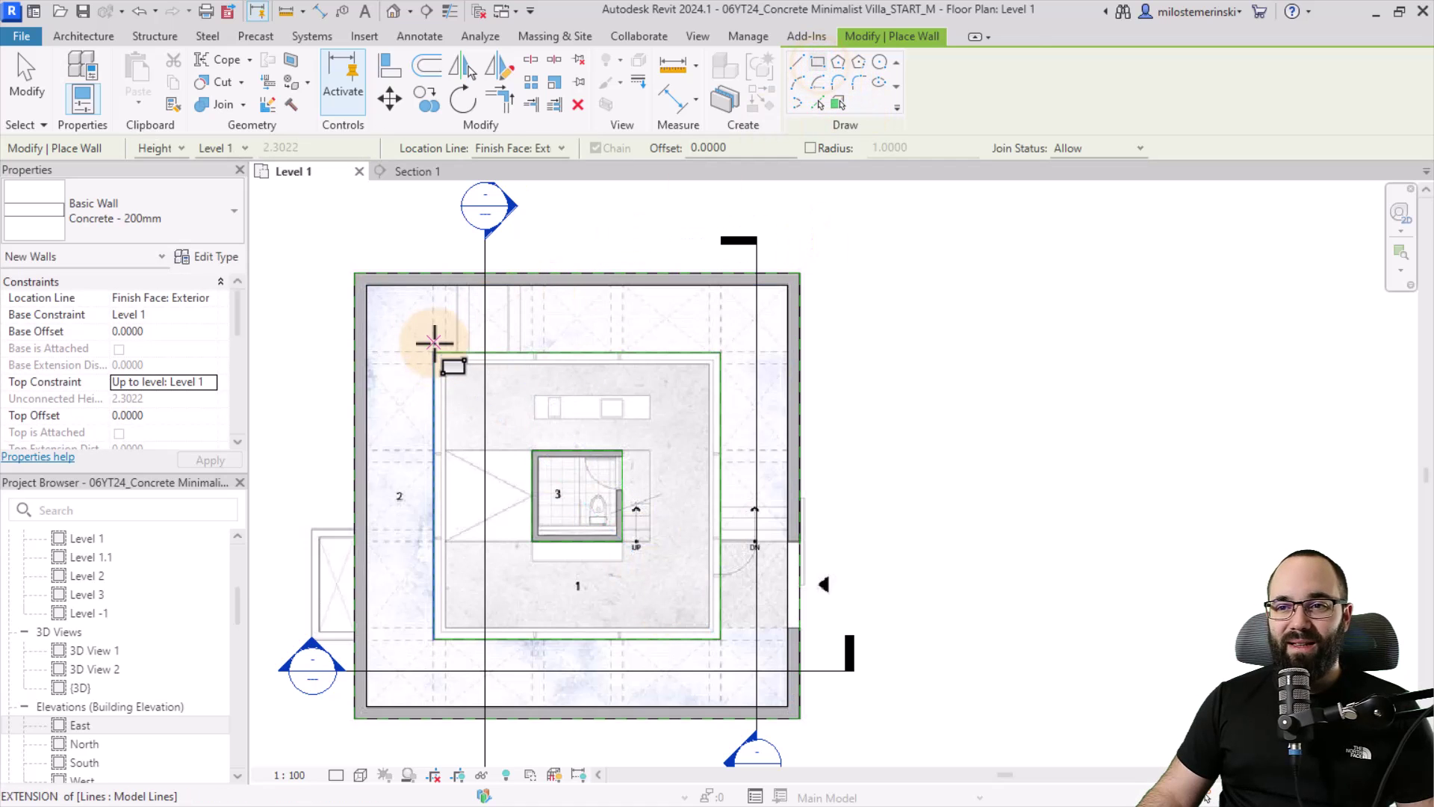
click(717, 649)
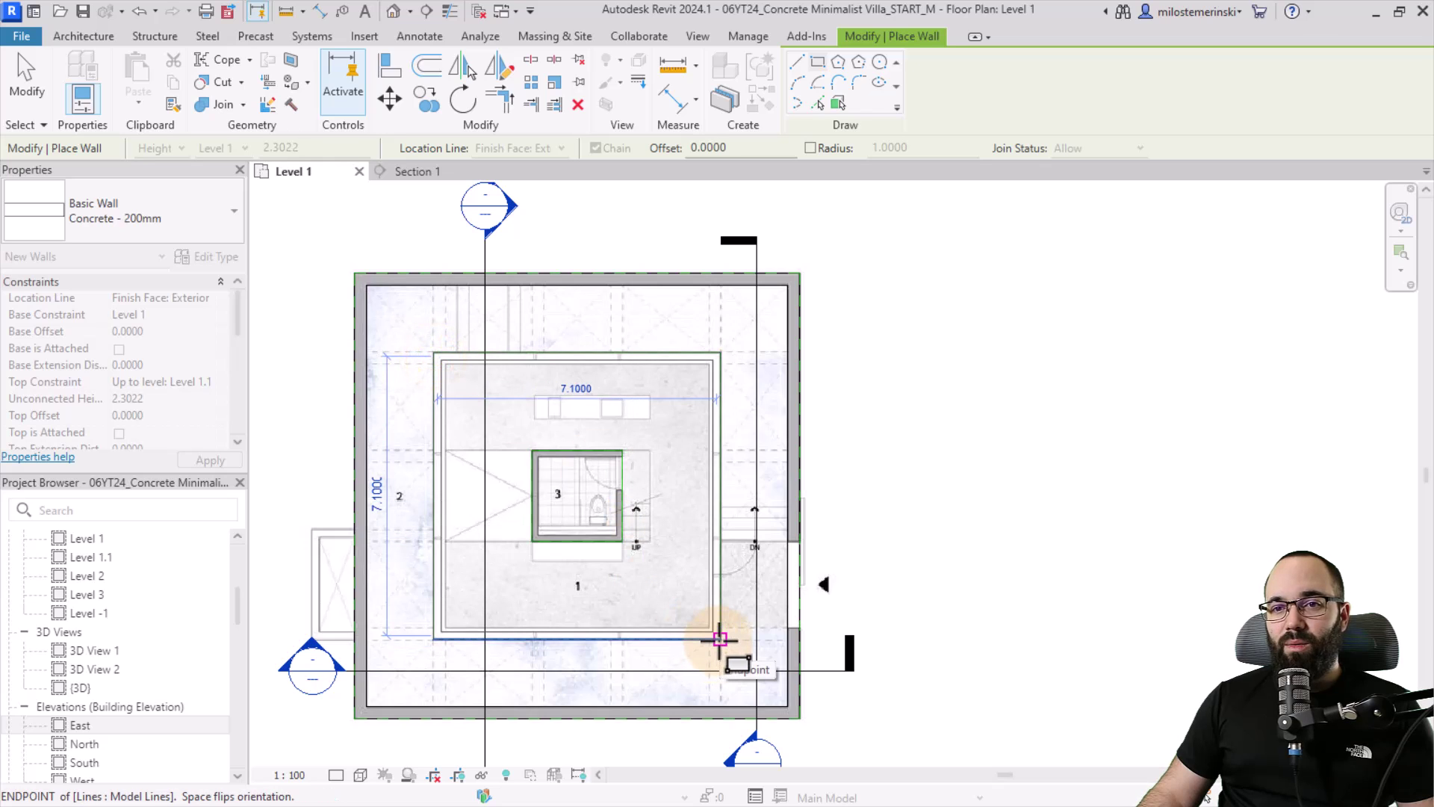
click(720, 639)
Draw rectangular walls about 7.1 by 7.1 m along the middle green outline, with base at Level -1 and top at Level 1
click(174, 316)
click(209, 316)
click(180, 331)
click(214, 383)
click(210, 381)
click(183, 427)
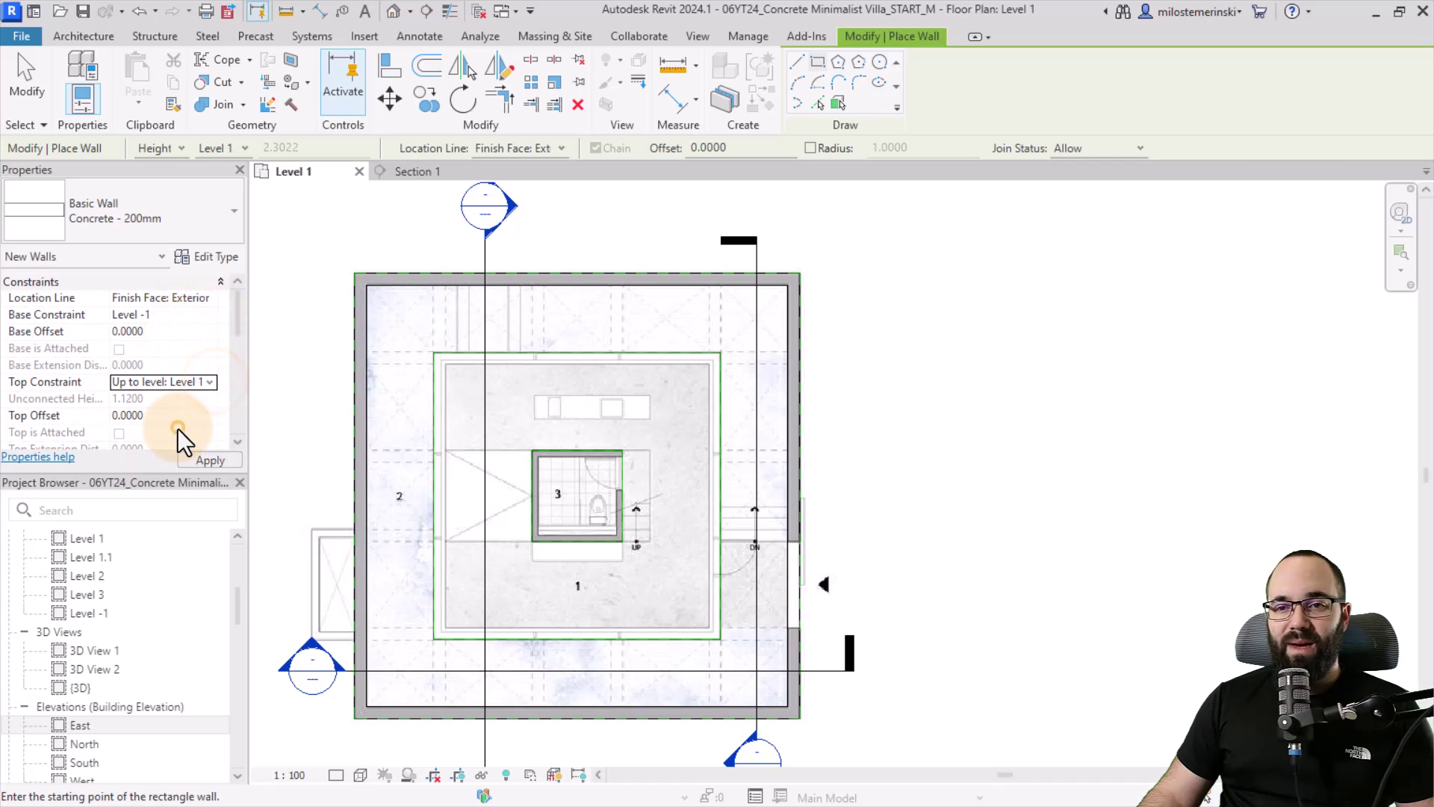
click(437, 353)
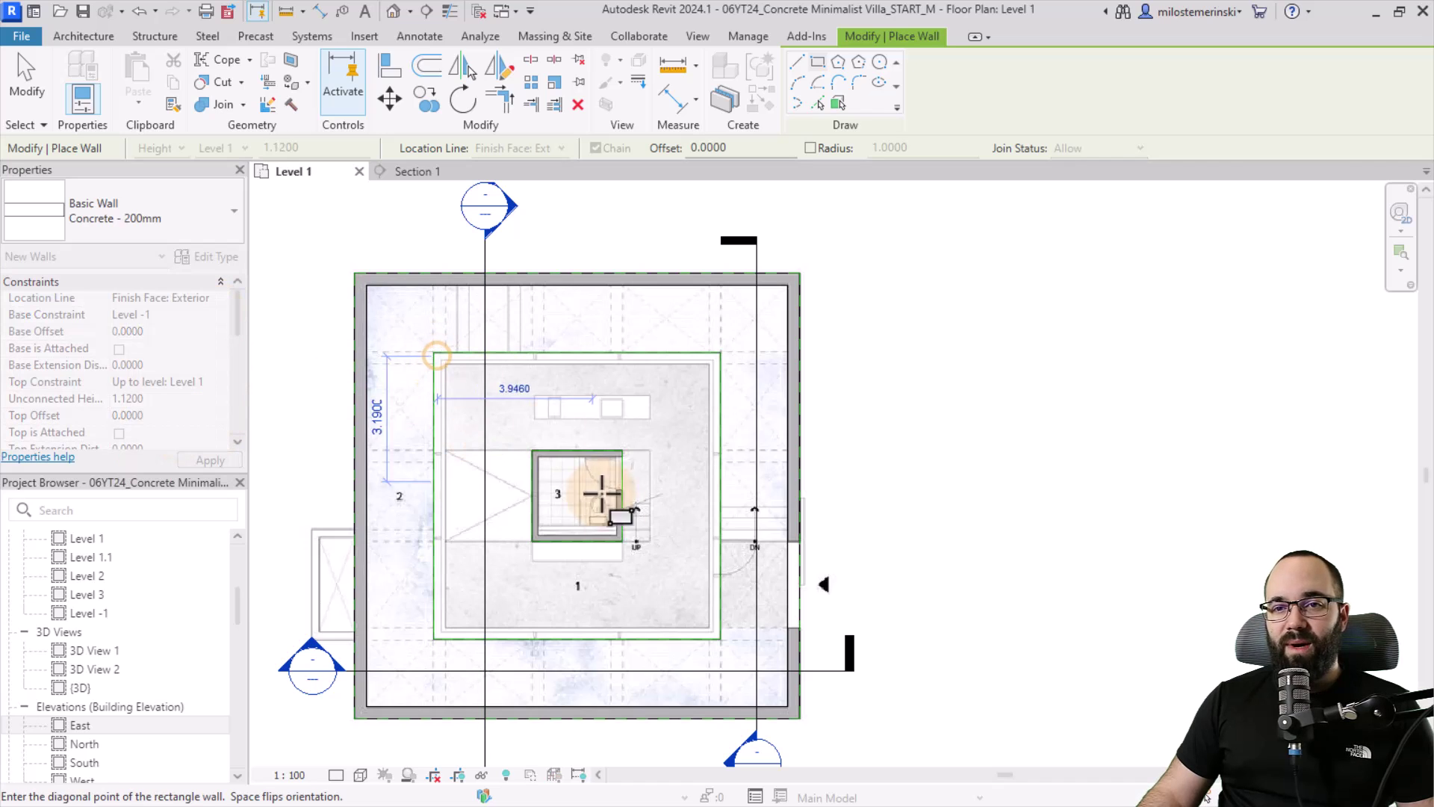
click(718, 640)
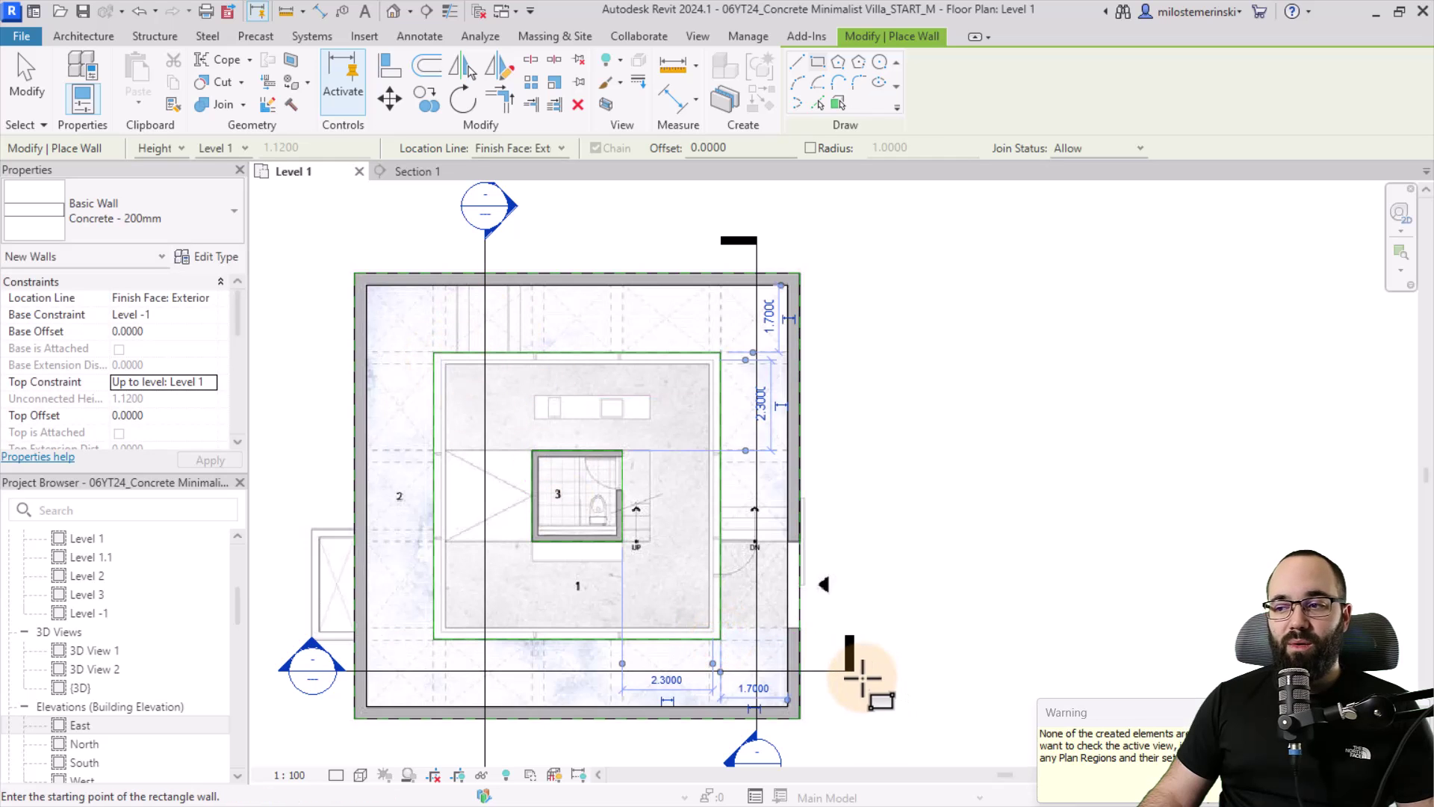
drag(1070, 715, 631, 448)
click(957, 446)
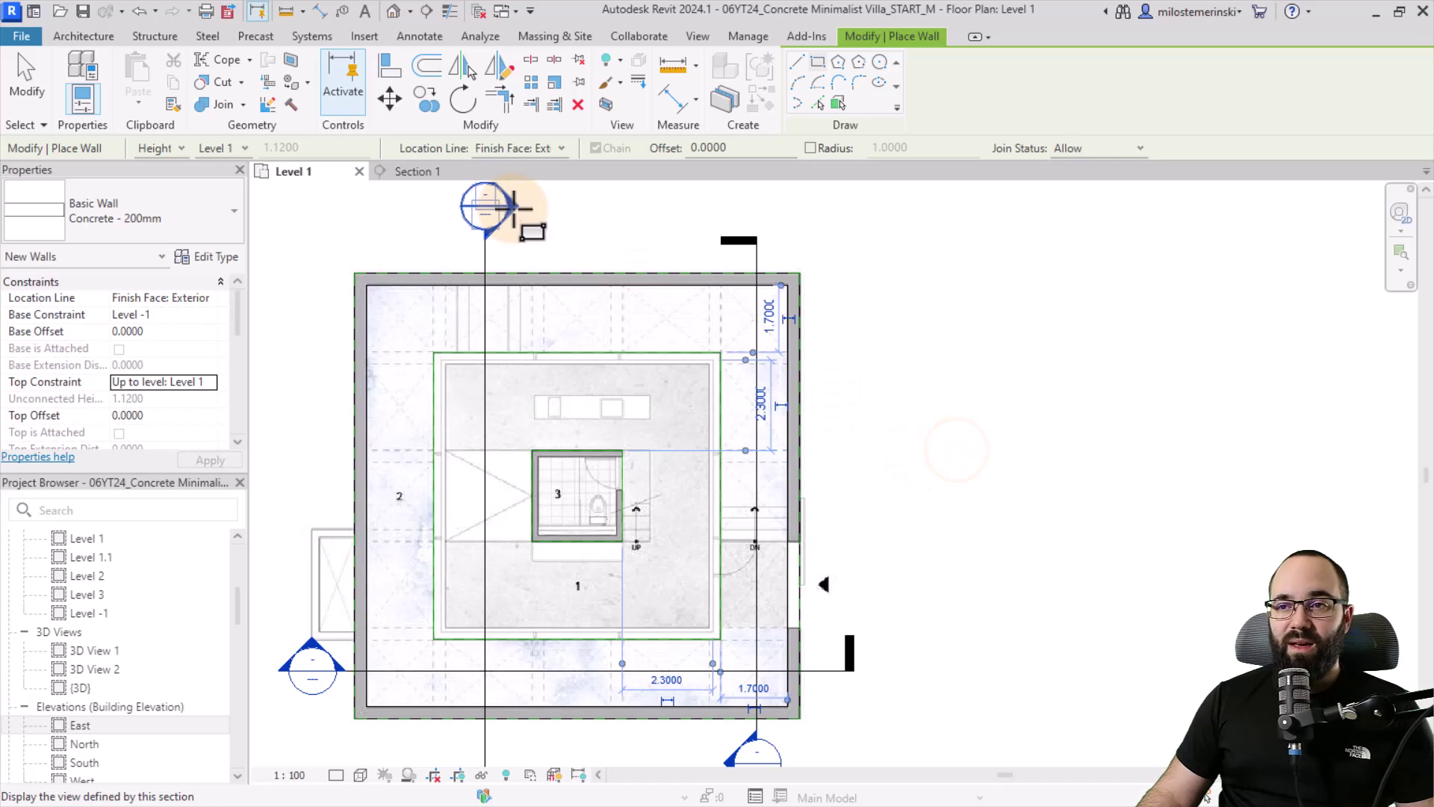
key(Escape)
key(Escape)
Check the 200 mm basement wall against the reference image in Section 1, then return to the Level 1 plan
double_click(512, 209)
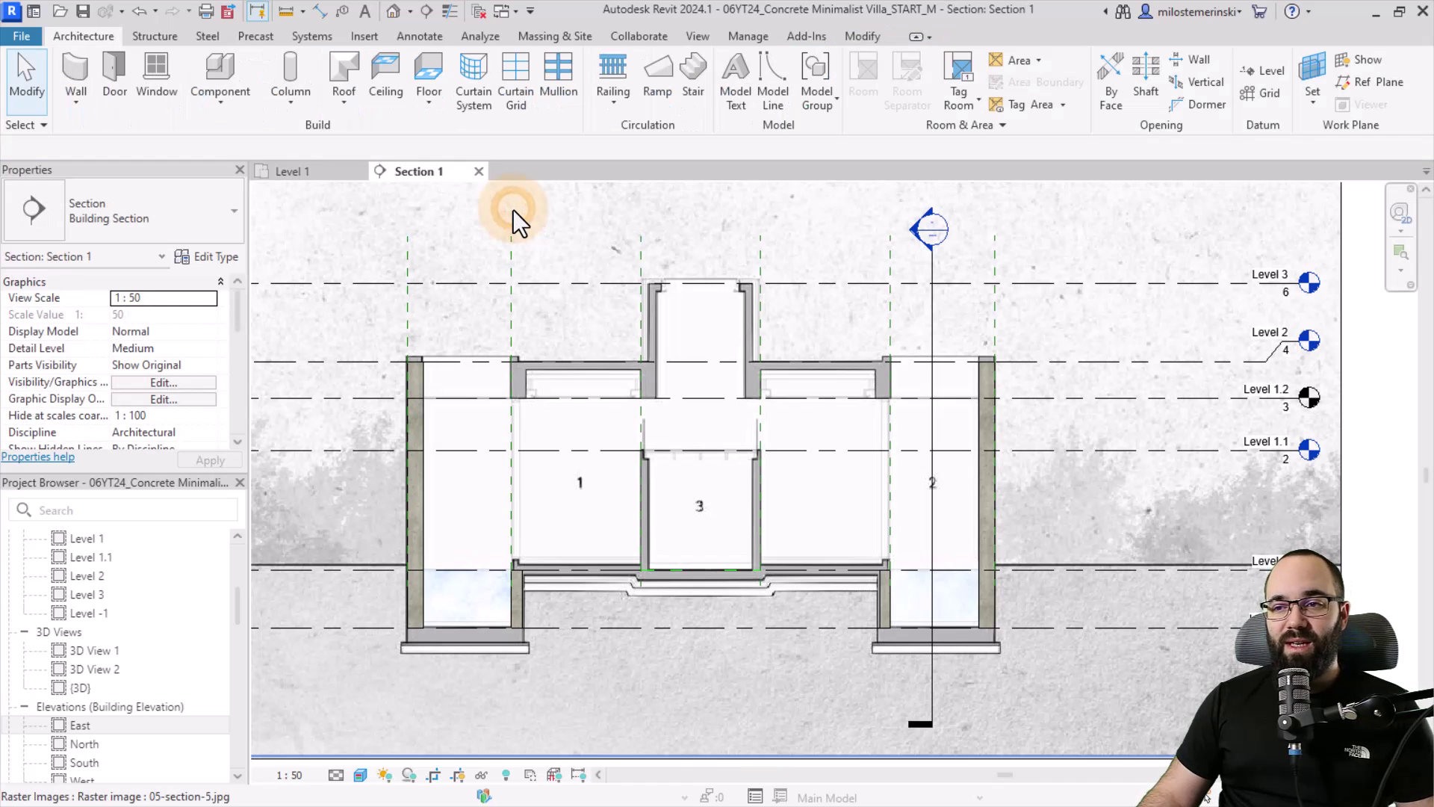
click(520, 594)
scroll(527, 605, up, 3)
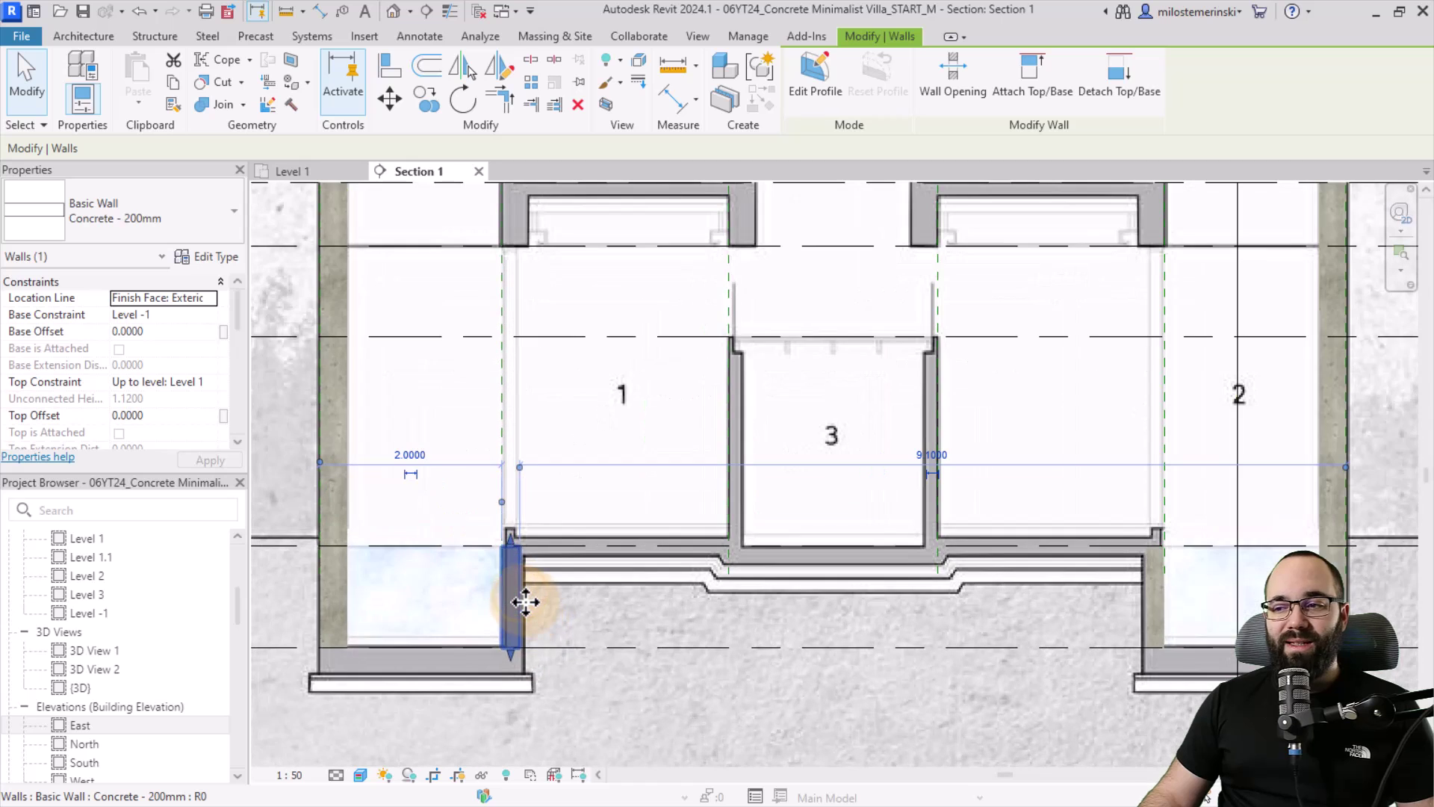
scroll(525, 602, down, 2)
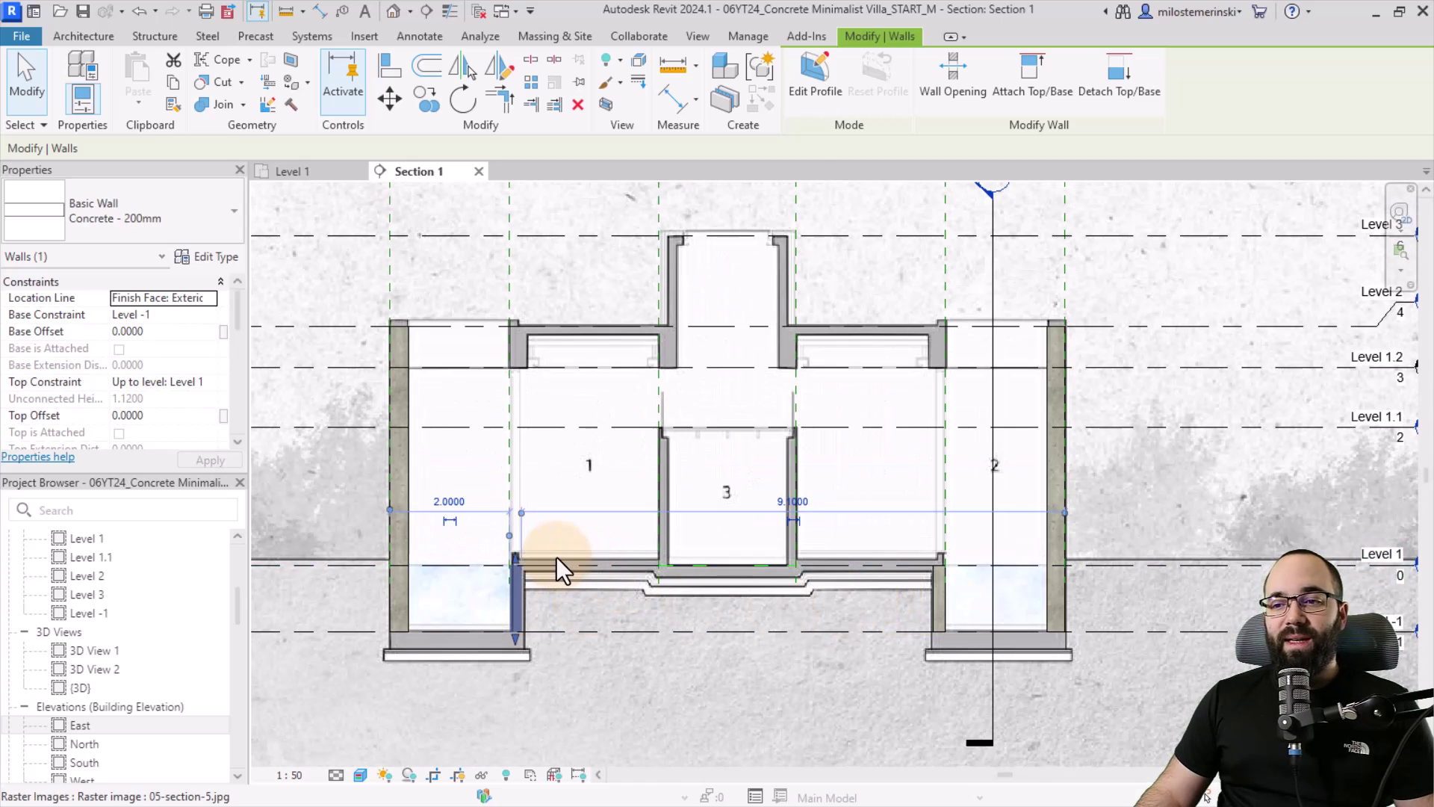
click(301, 173)
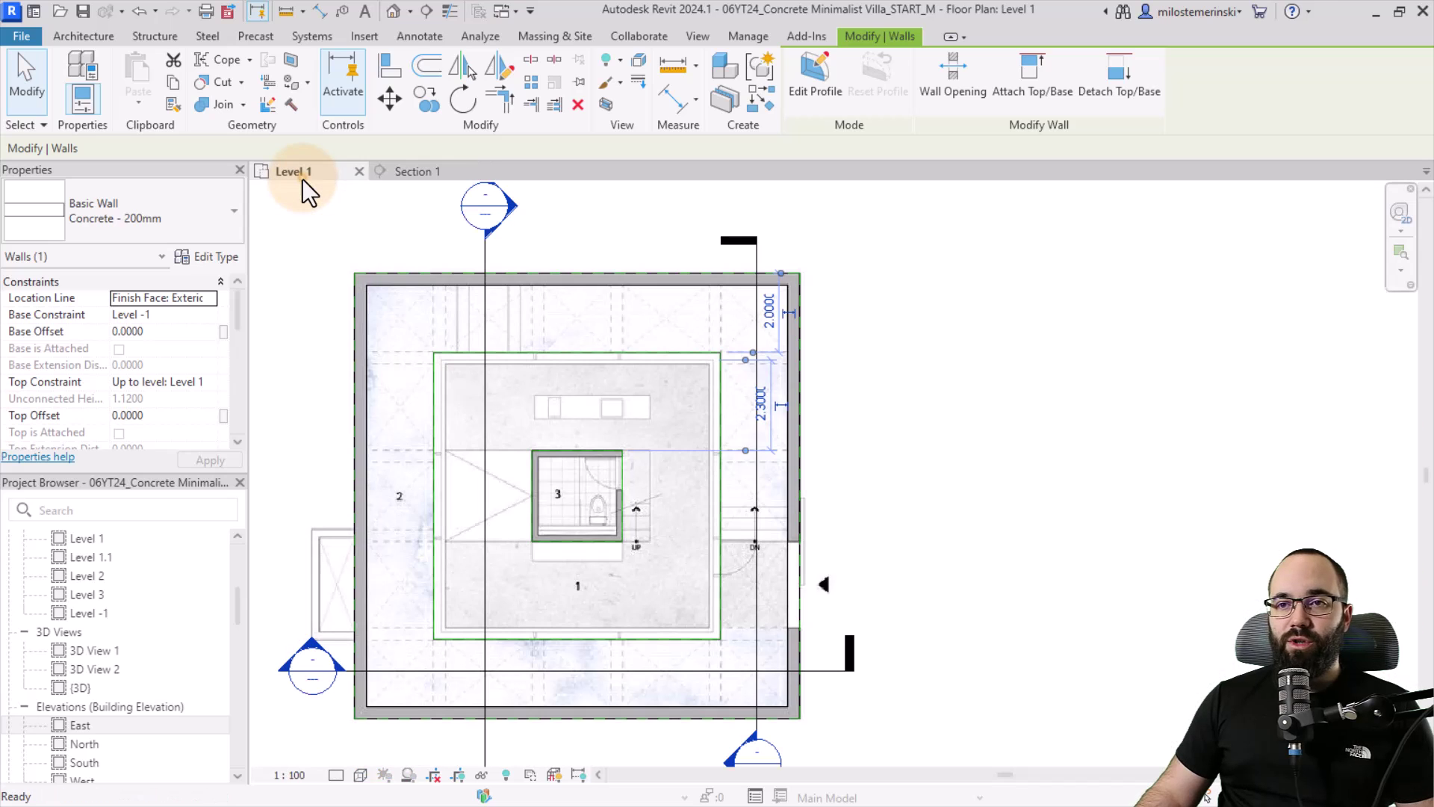
Start a new floor on Level 1 using the type Concrete 150mm
middle_drag(320, 335, 336, 311)
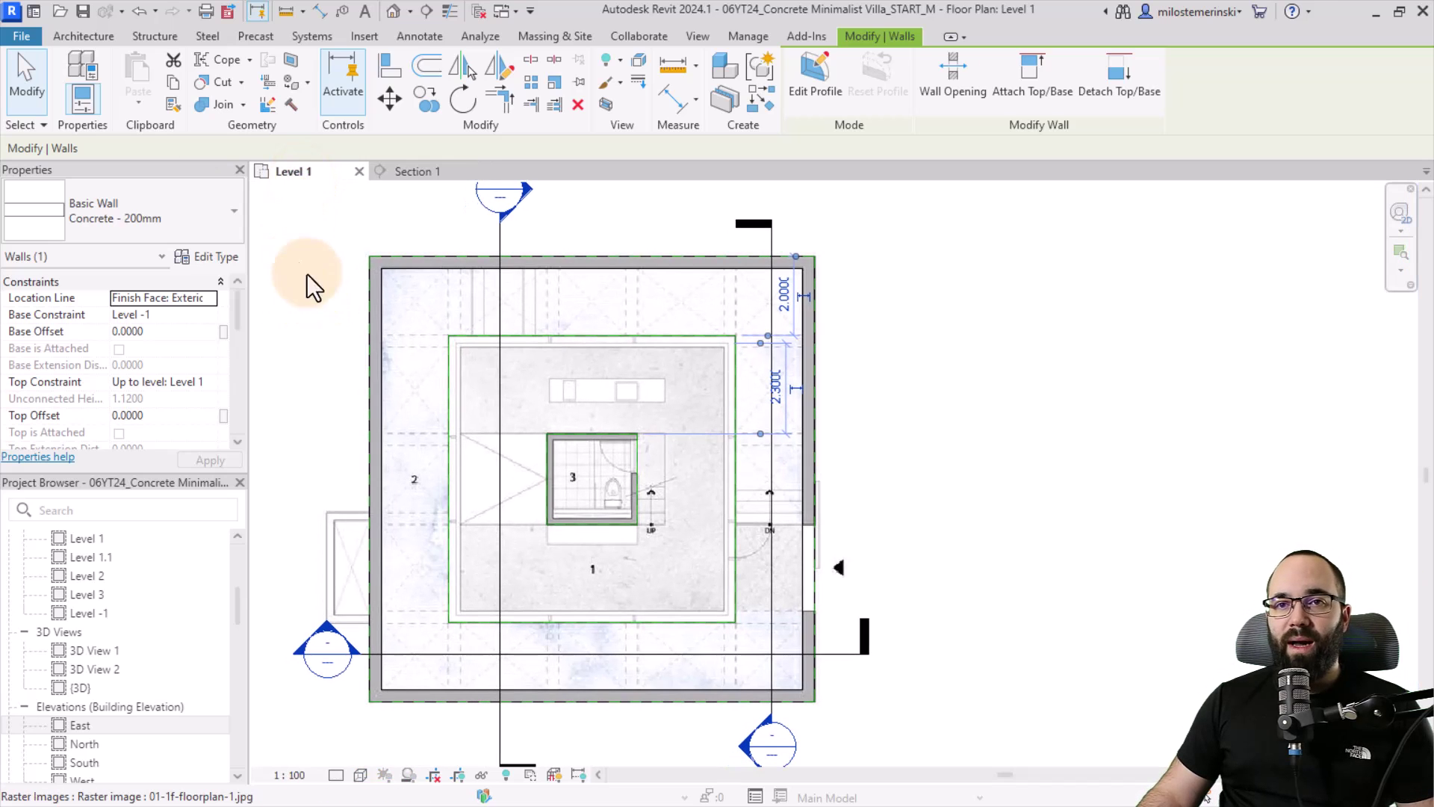
click(89, 34)
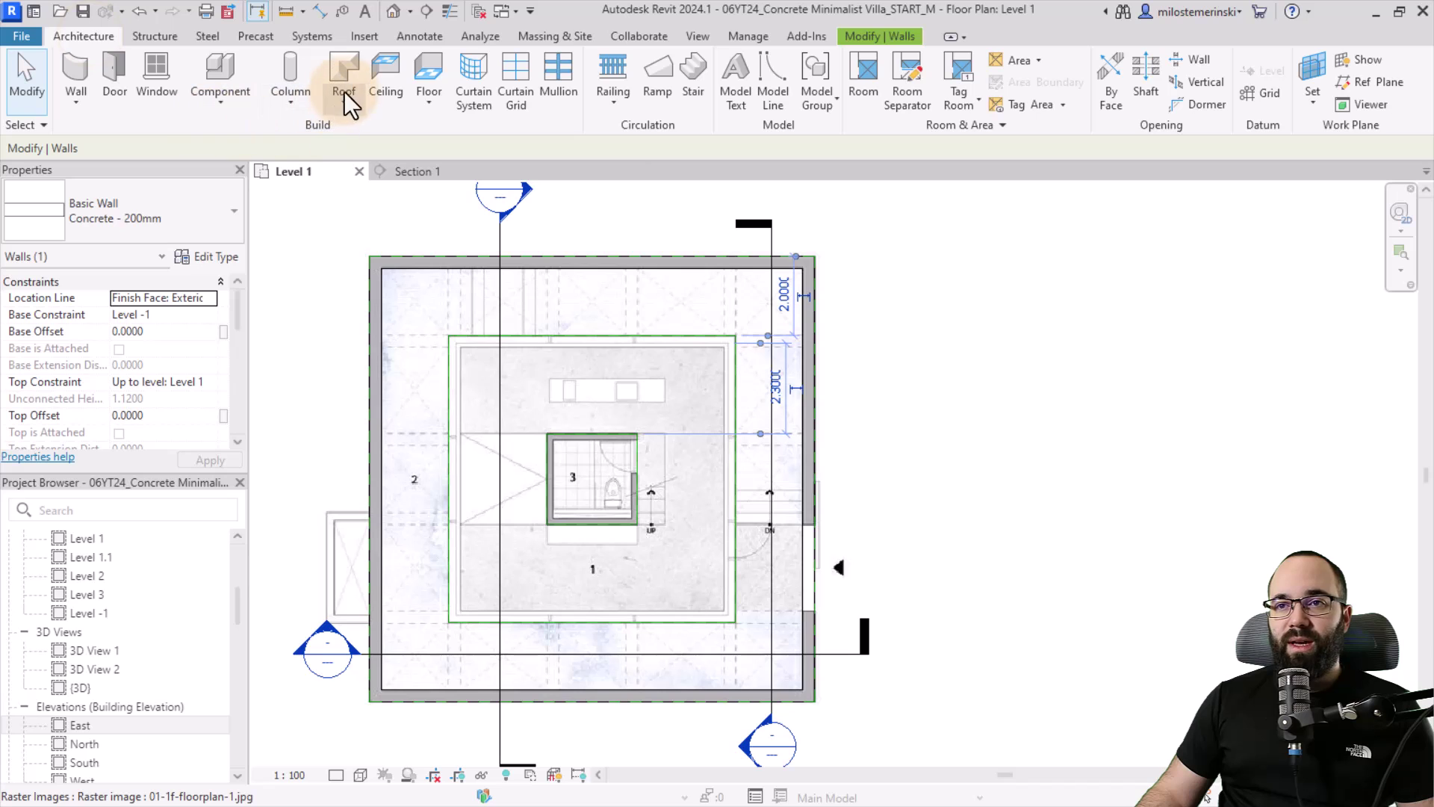
click(419, 69)
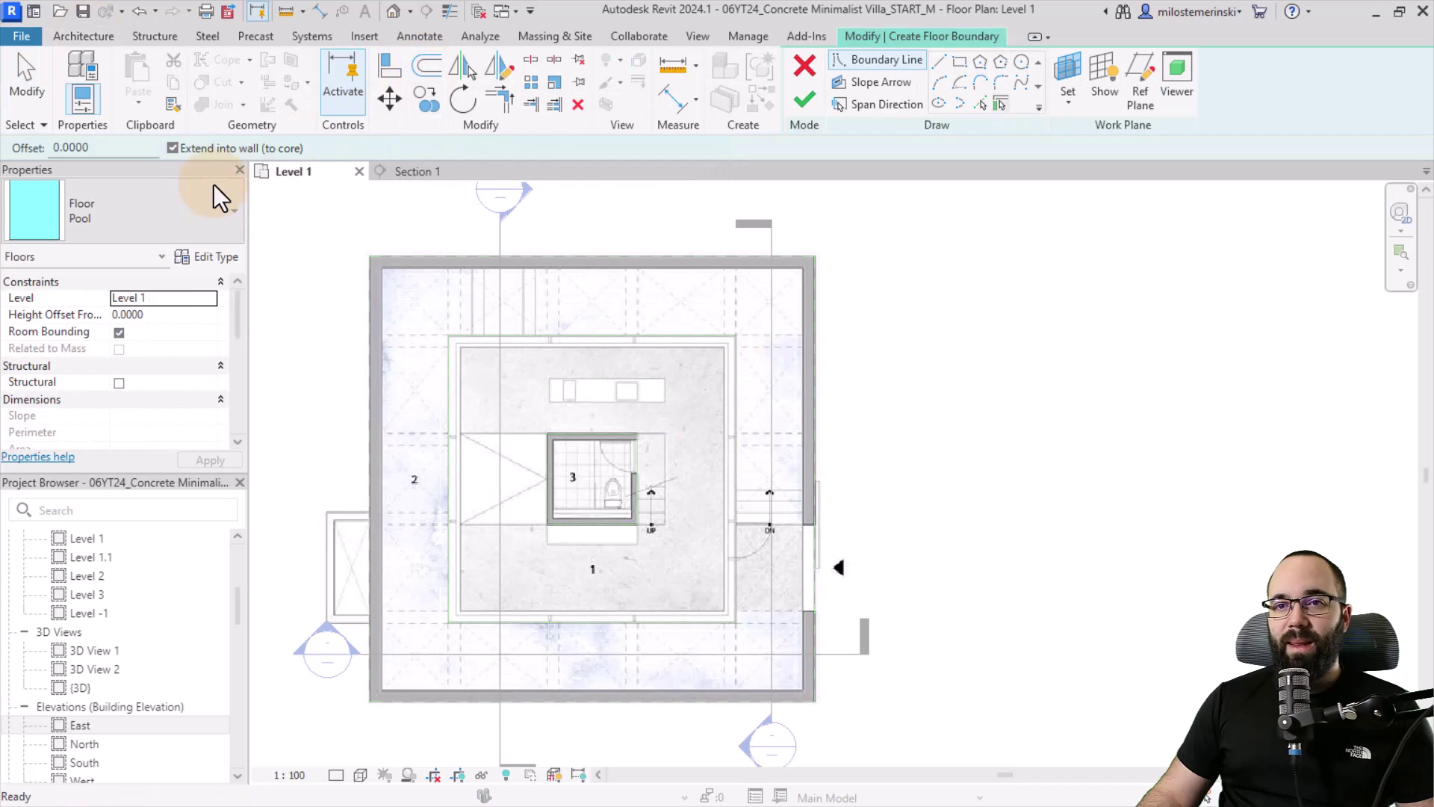
click(181, 210)
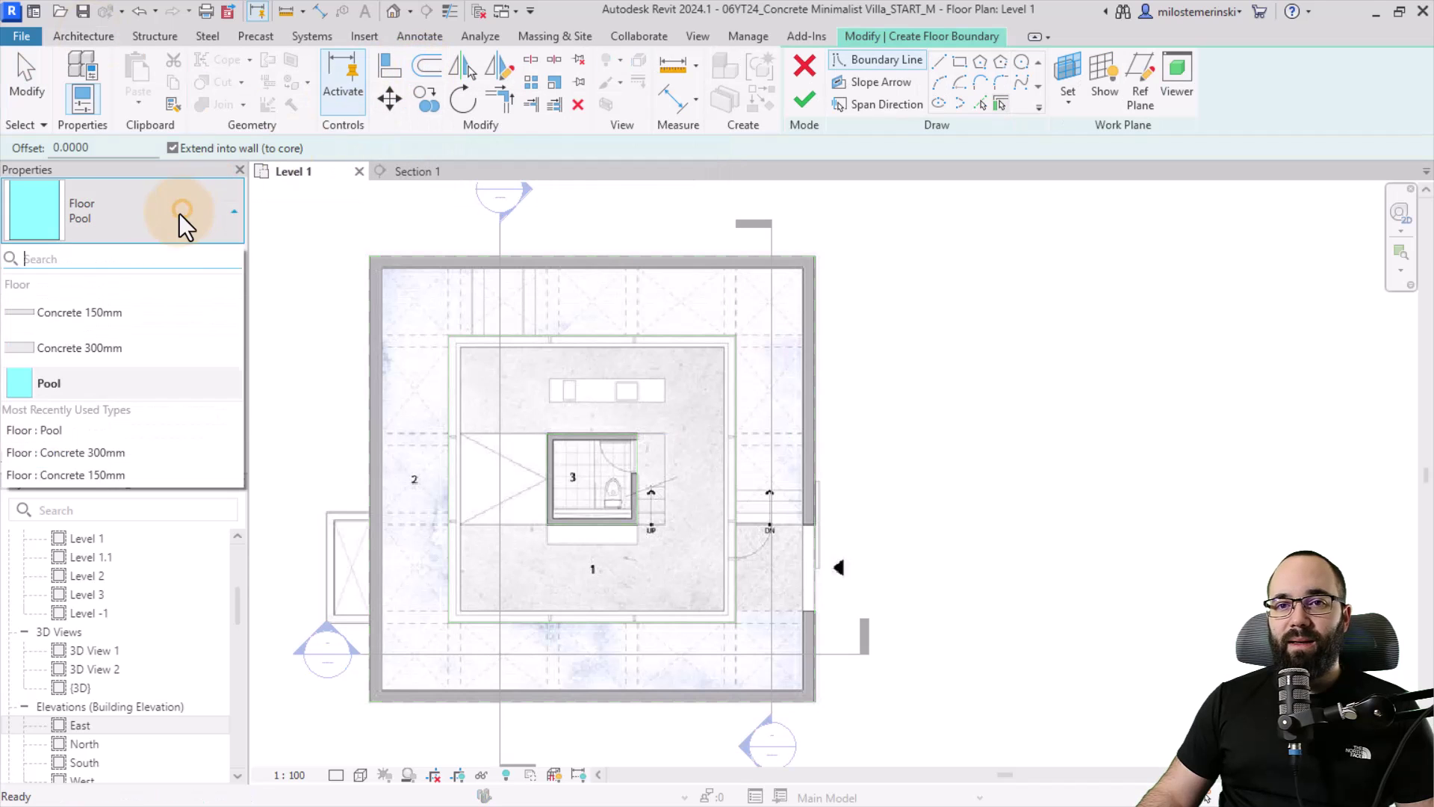
click(110, 312)
Sketch a rectangular floor boundary about 7.3 by 7.3 m along the middle green outline and finish the floor without attaching the walls
click(960, 62)
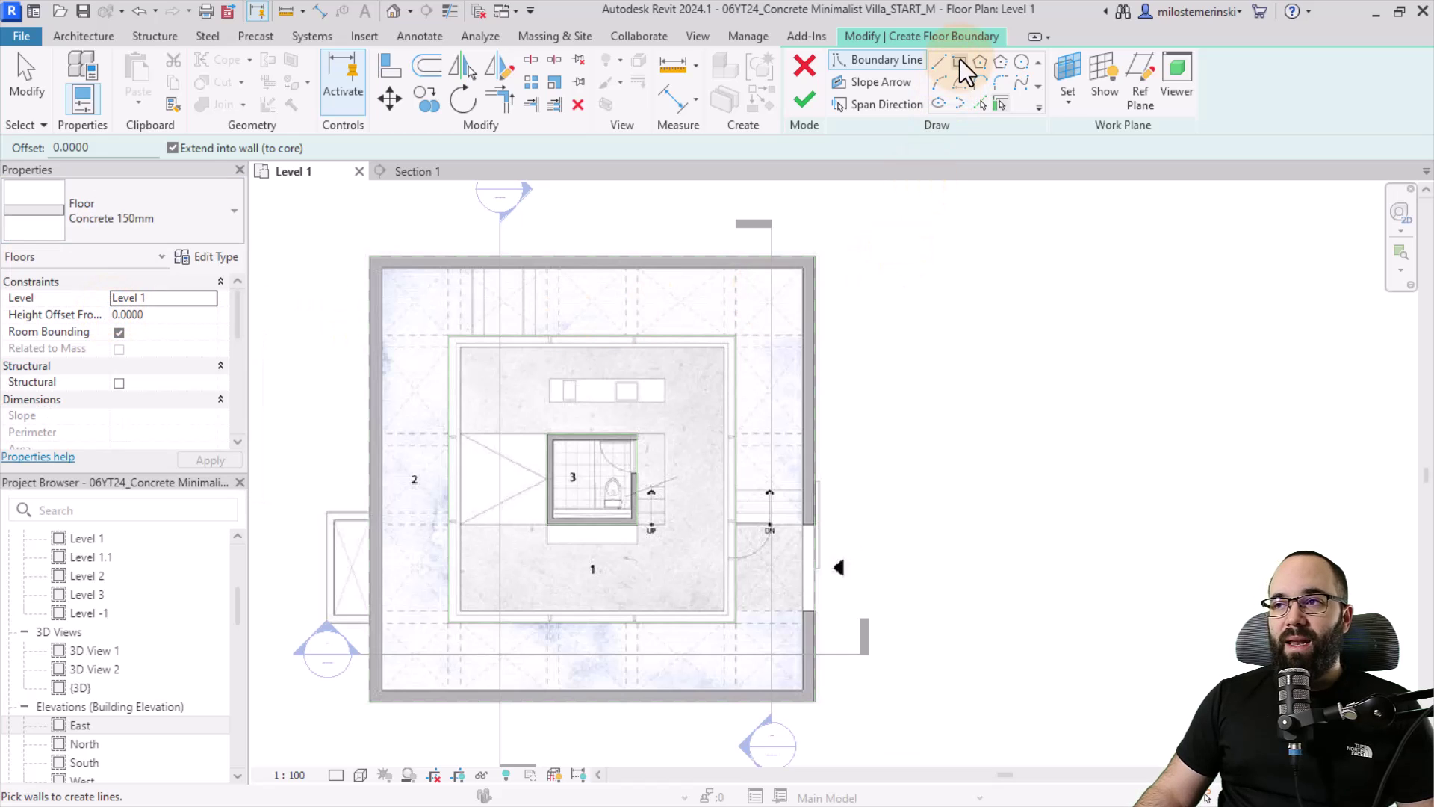
click(449, 334)
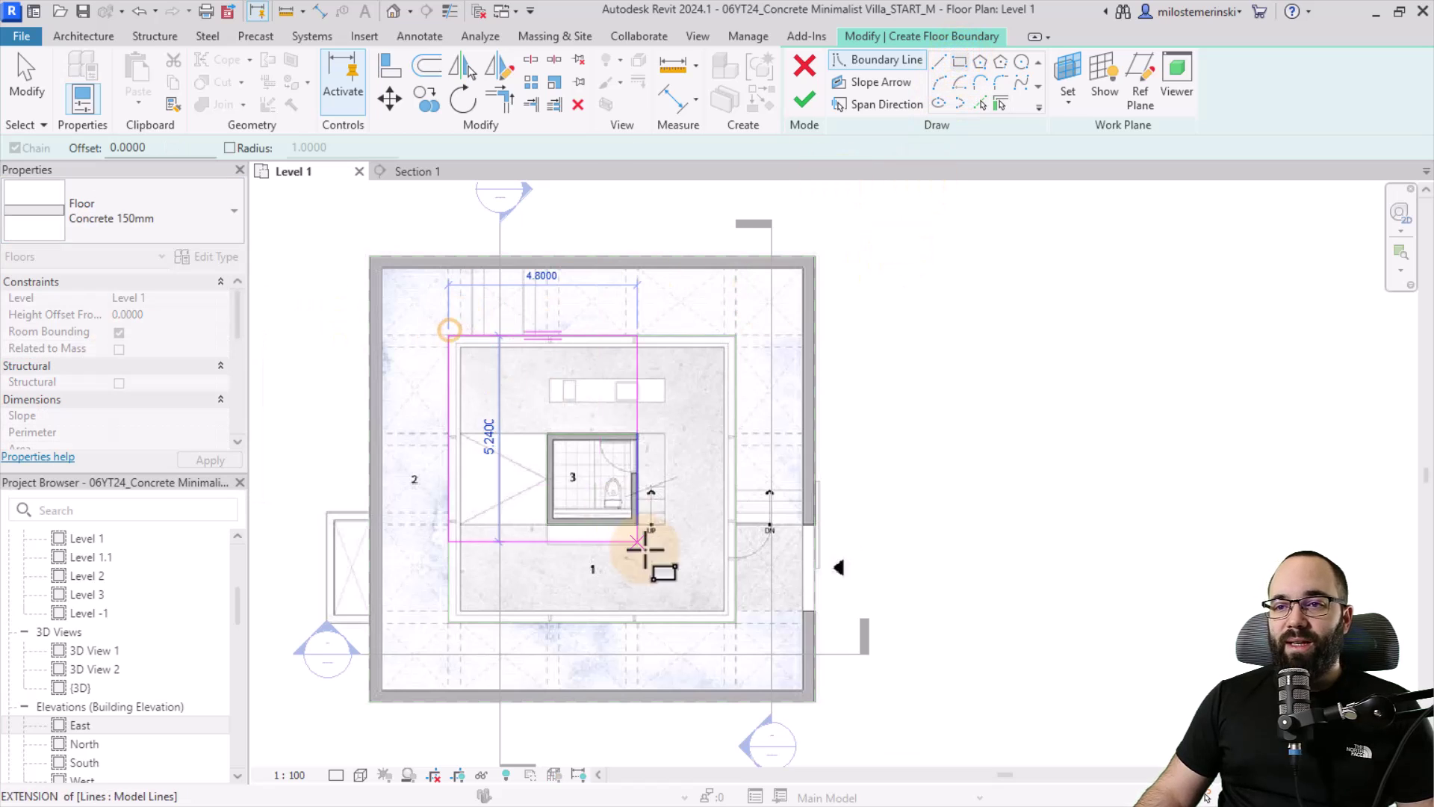
click(736, 621)
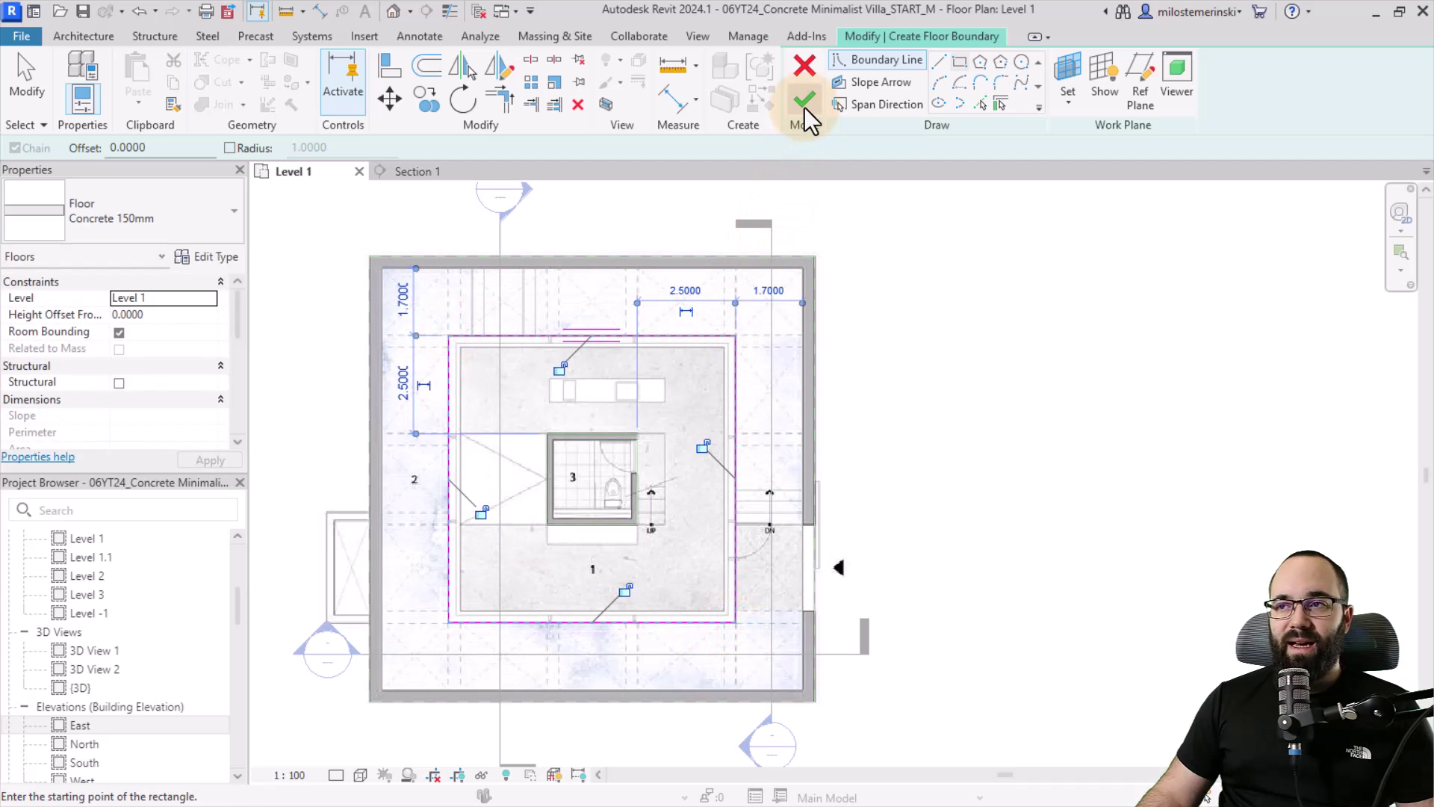
click(804, 102)
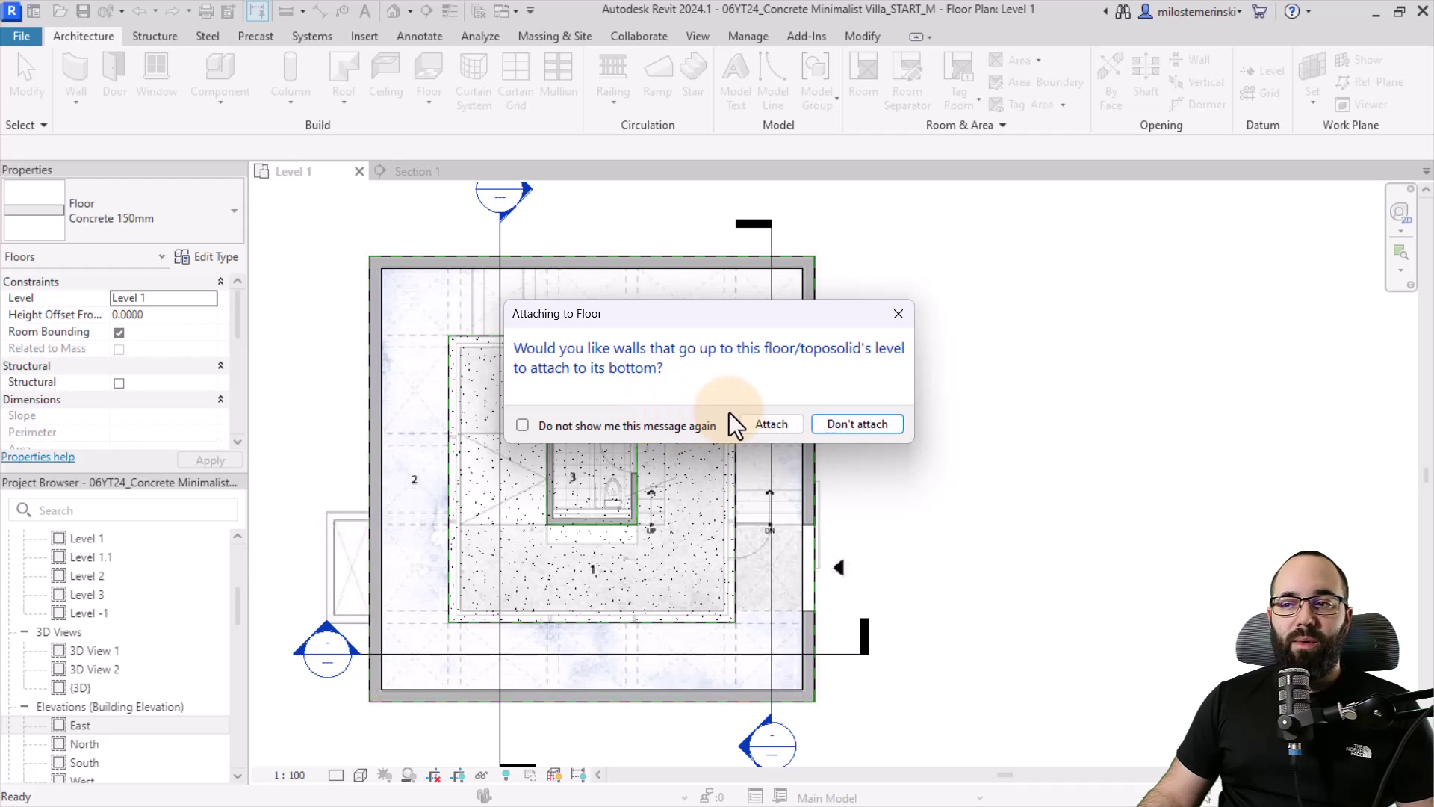
click(828, 423)
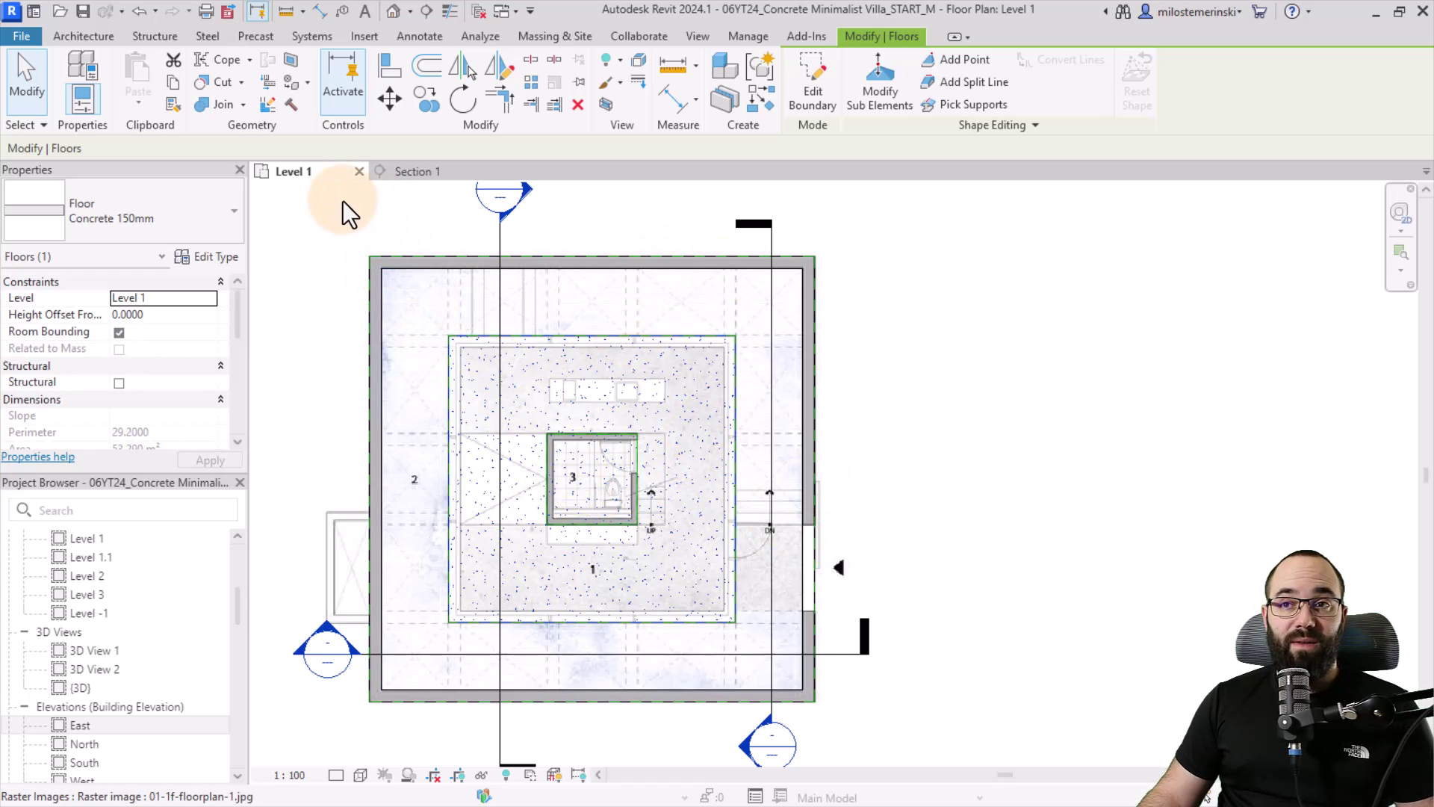
Start another Concrete 150mm floor and sketch its outer rectangular boundary about 11.3 by 11.3 m along the outer green outline
click(113, 43)
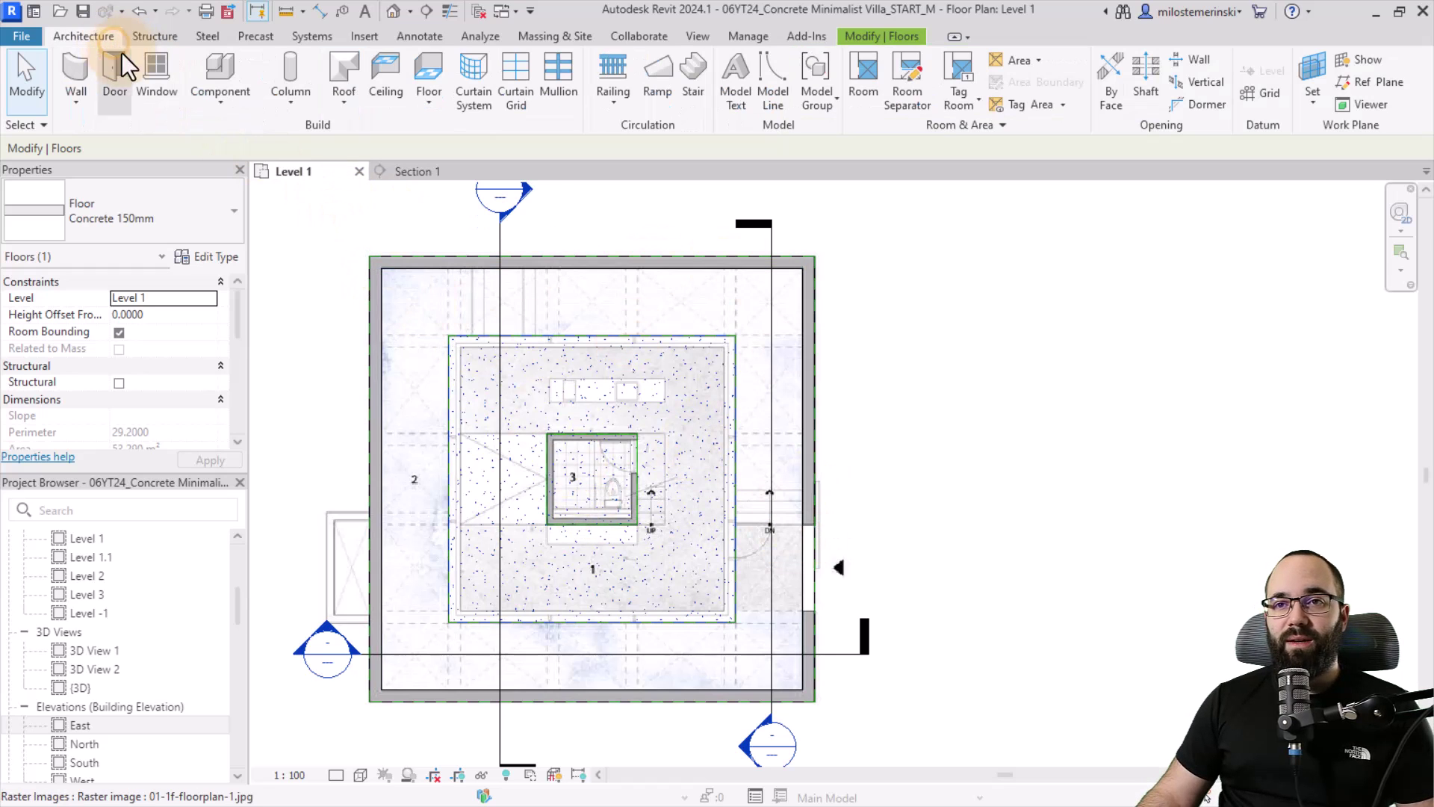
click(420, 74)
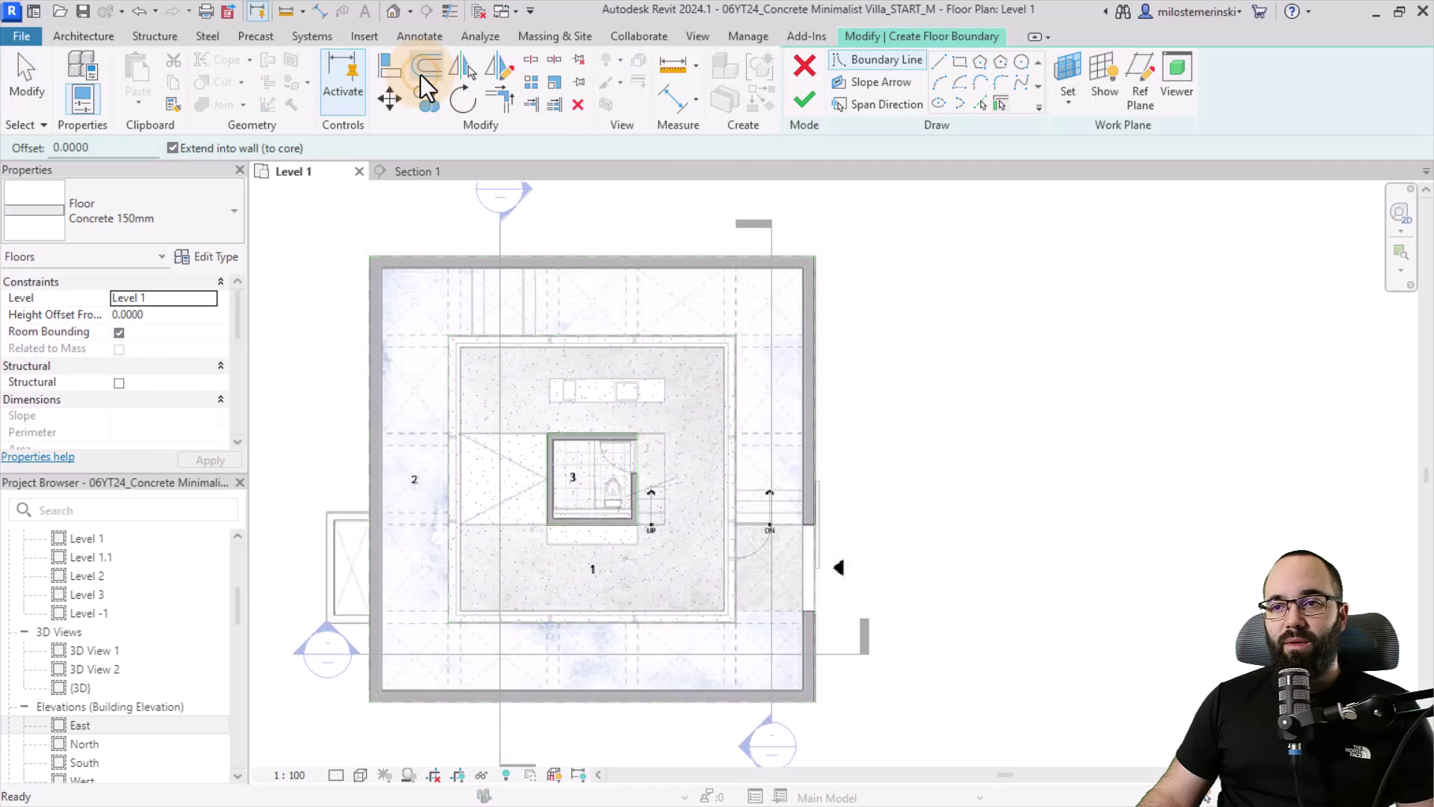
click(967, 66)
click(369, 257)
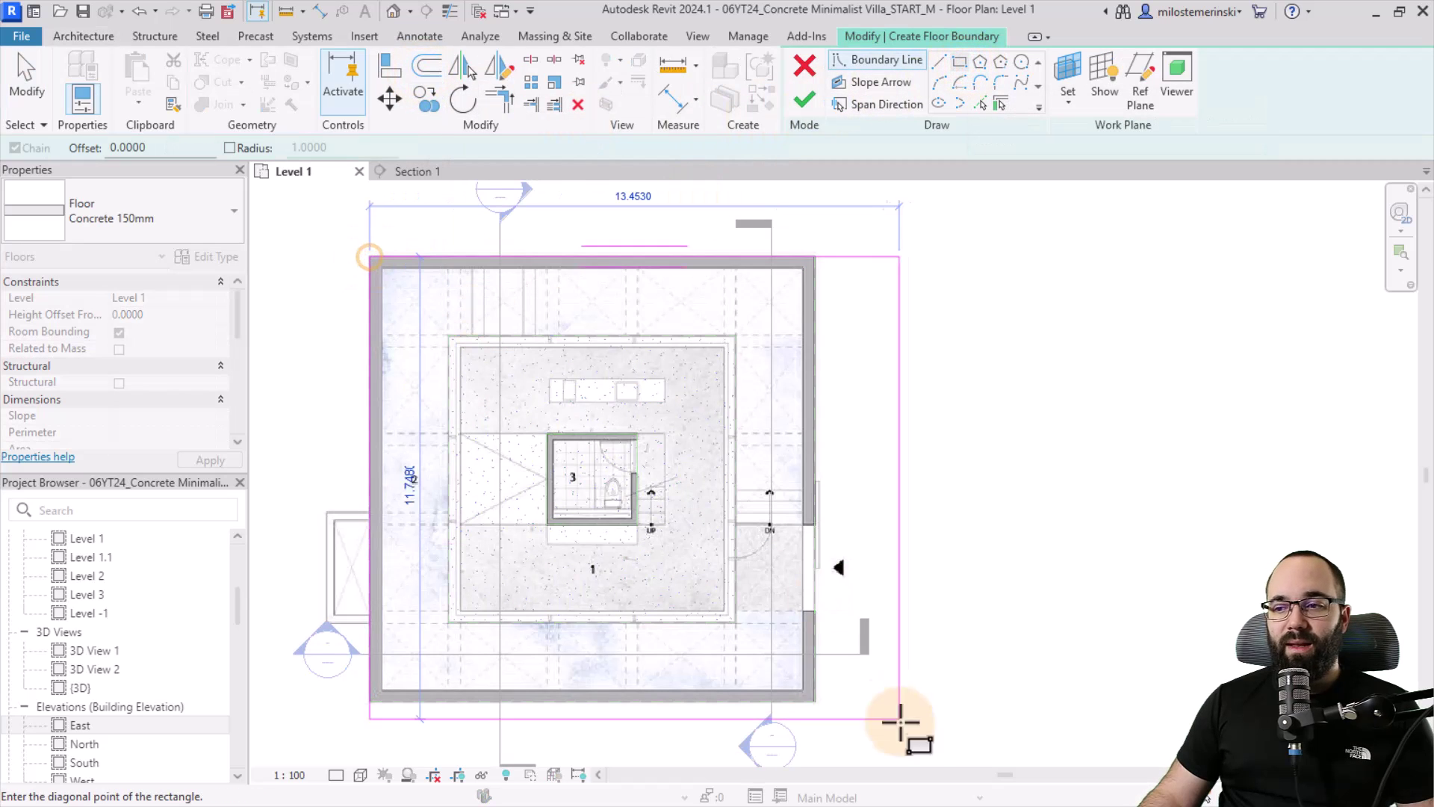
click(894, 707)
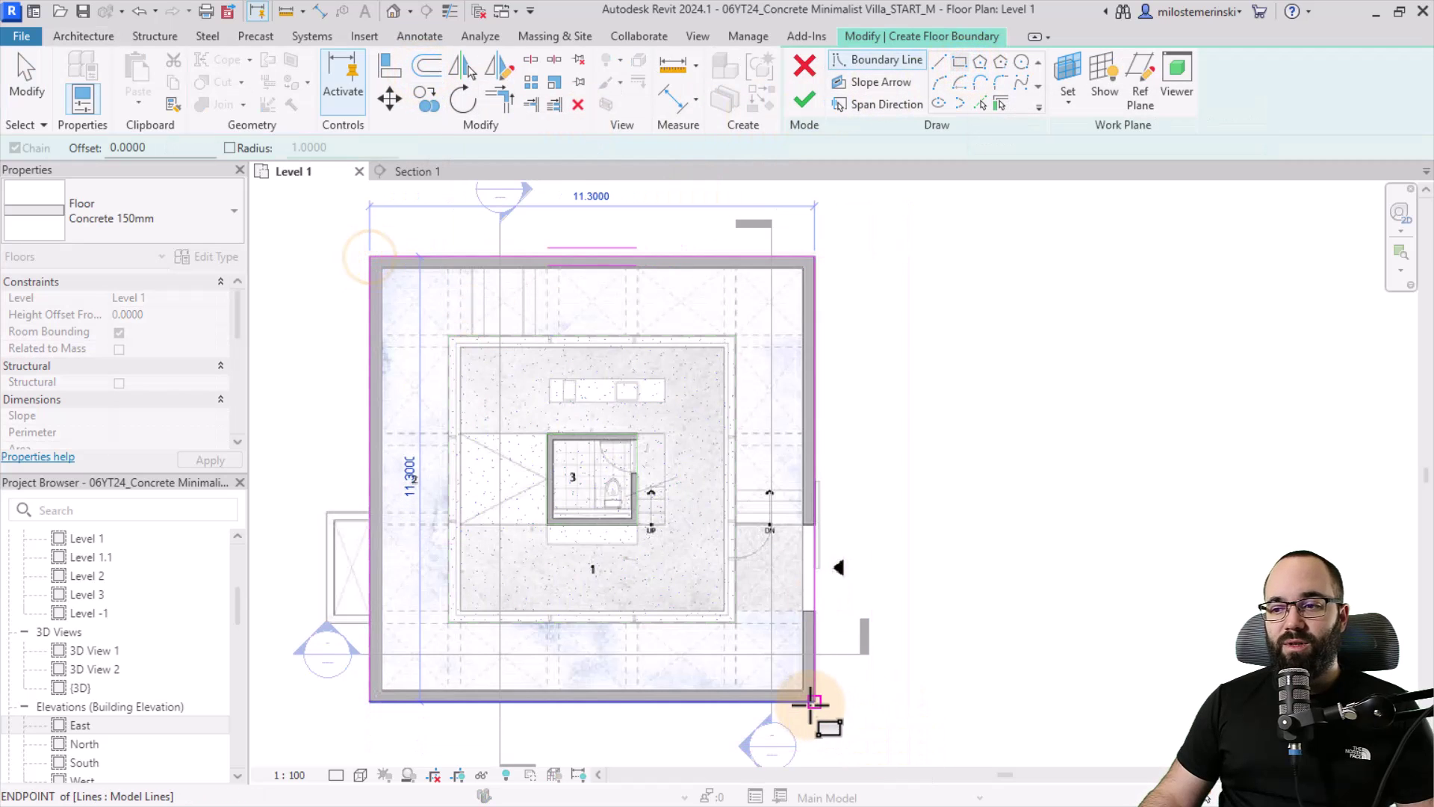
click(448, 335)
click(736, 623)
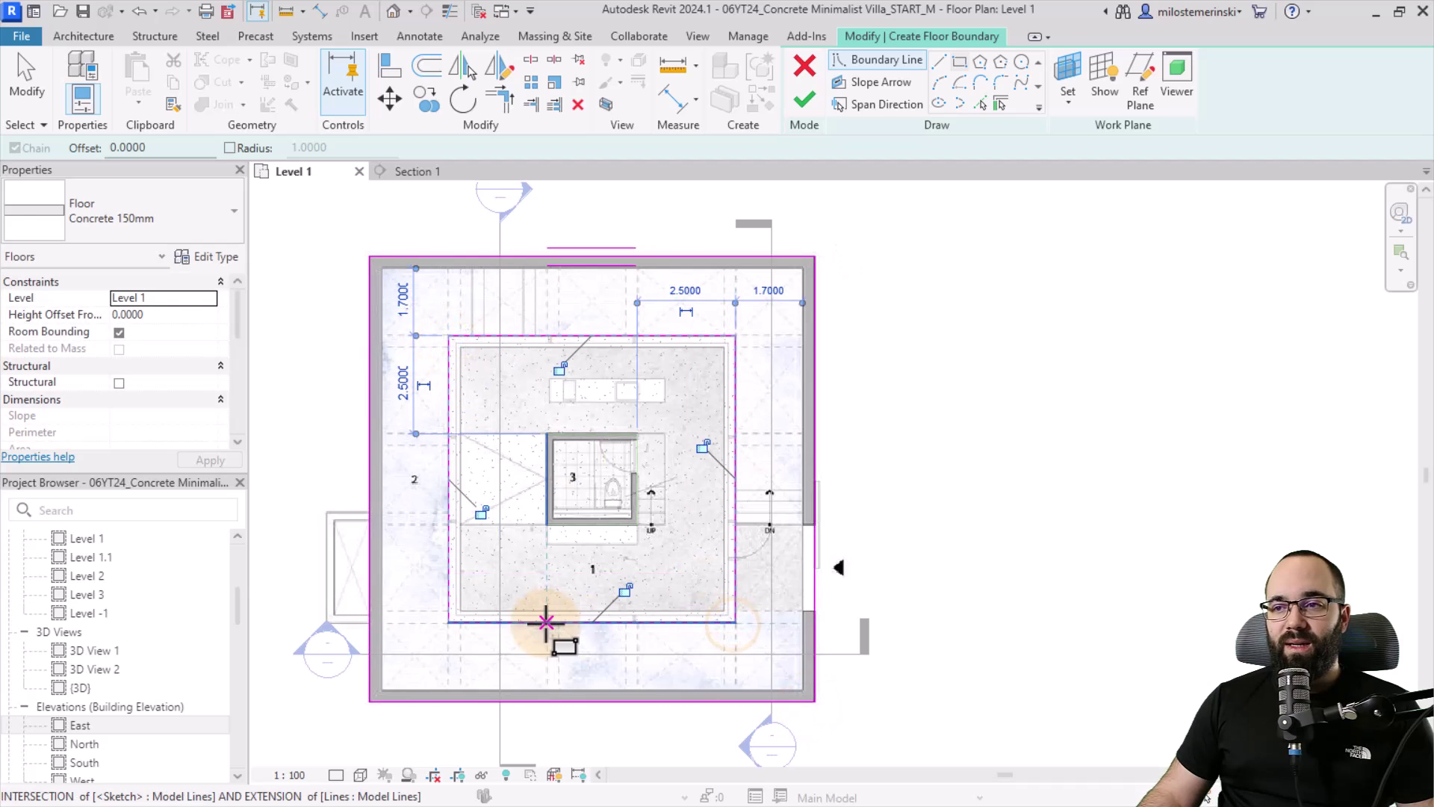
key(Escape)
click(452, 401)
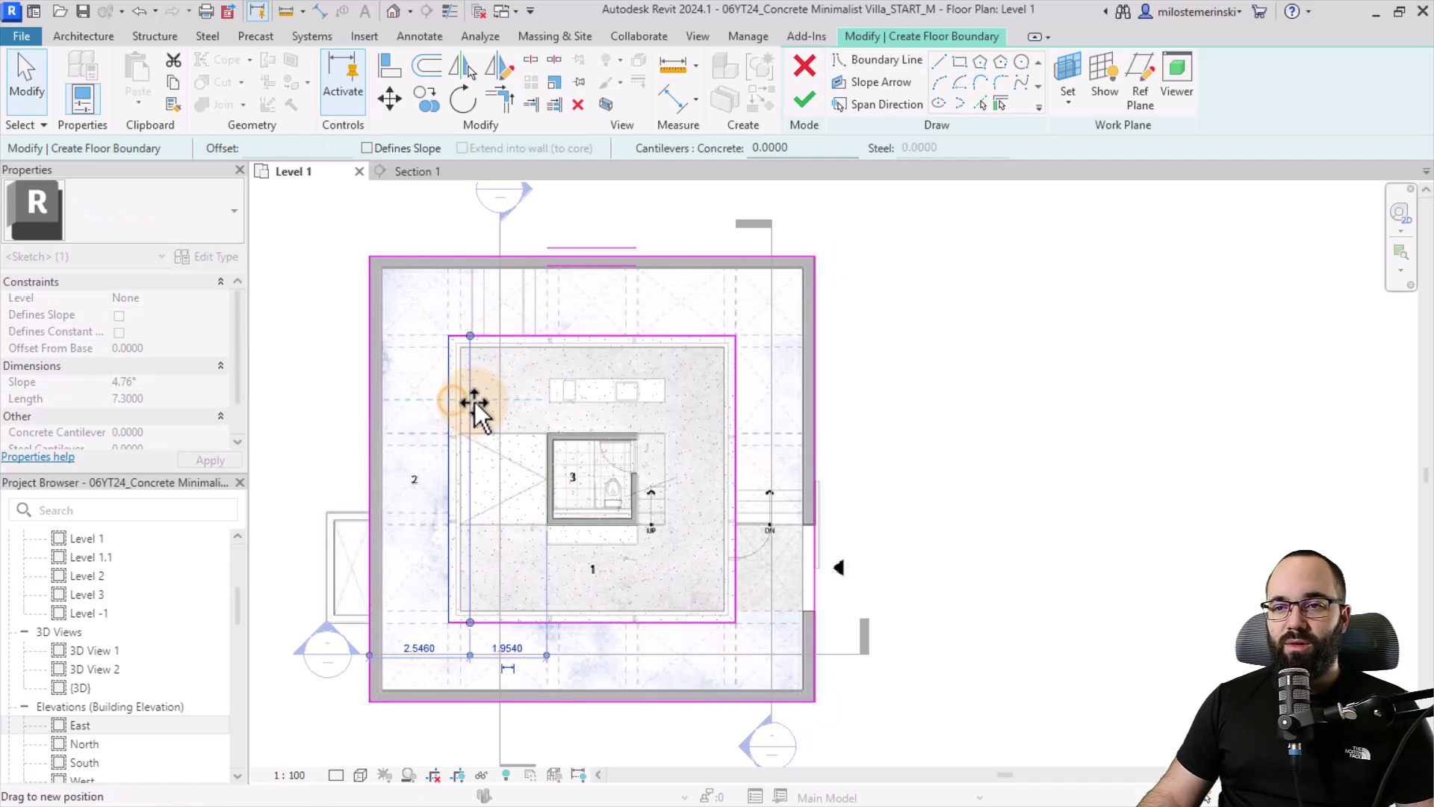
click(436, 401)
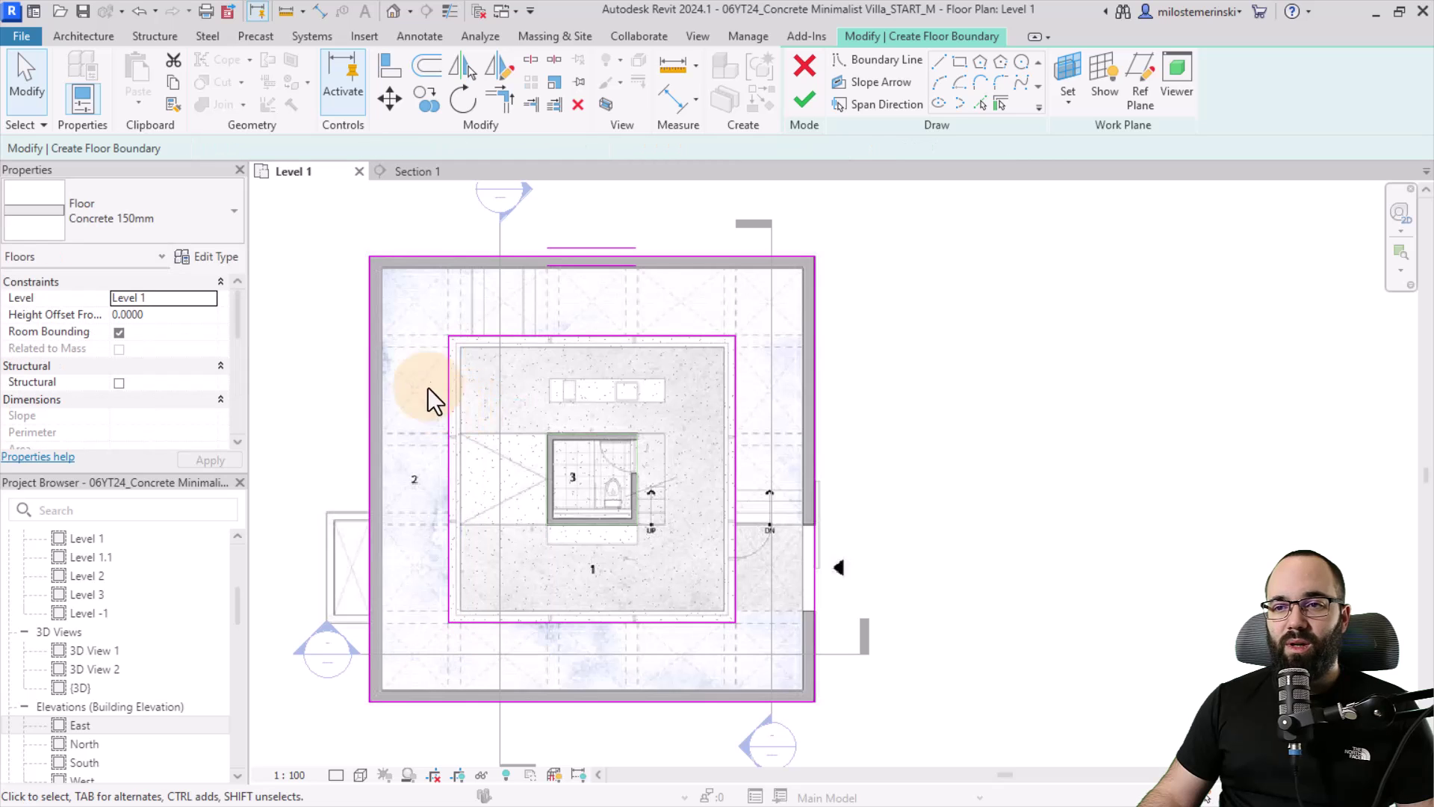
drag(418, 329, 750, 678)
key(Delete)
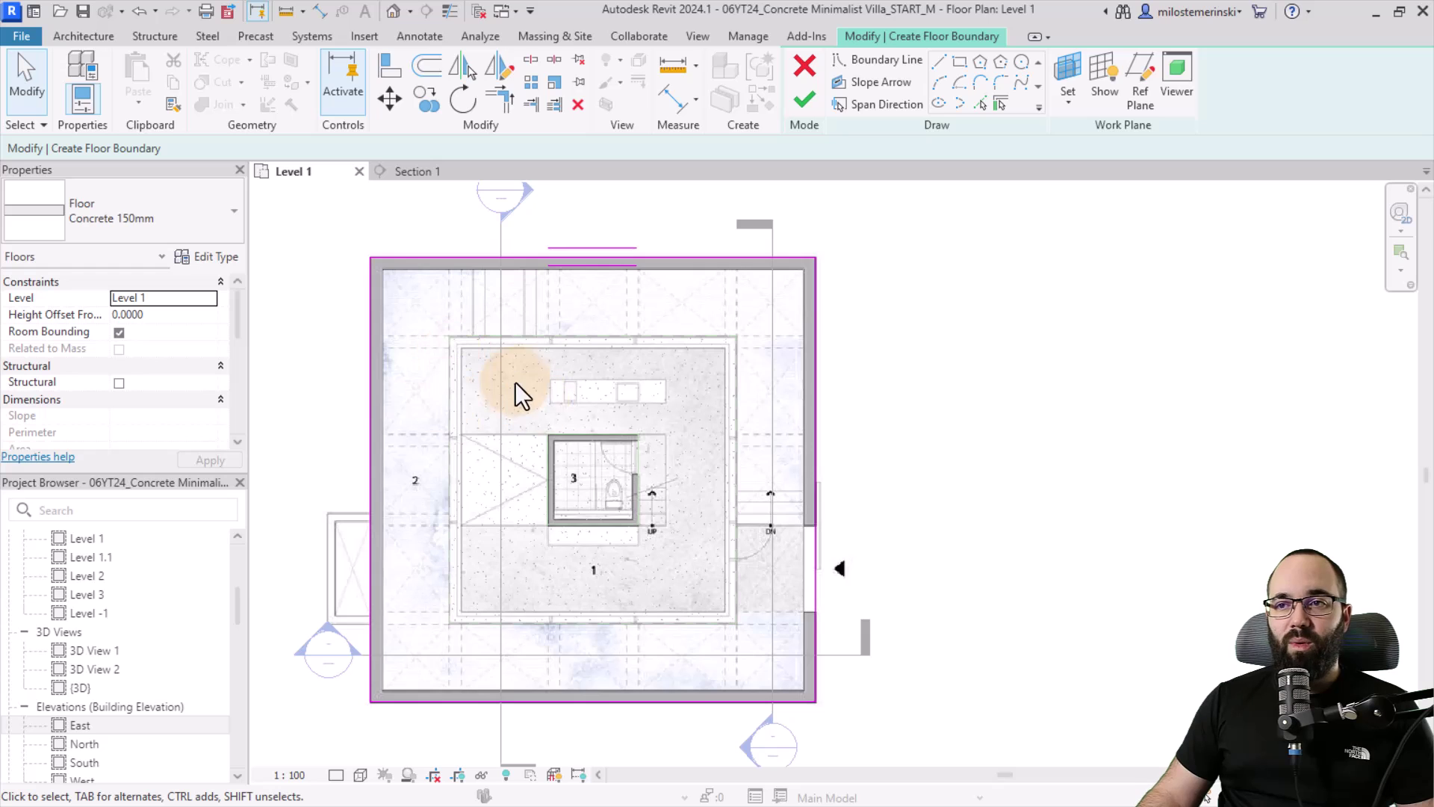
In the Level -1 floor plan, add a rectangular inner boundary about 6.9 by 6.9 m along the inside faces of the inner walls
scroll(95, 654, up, 3)
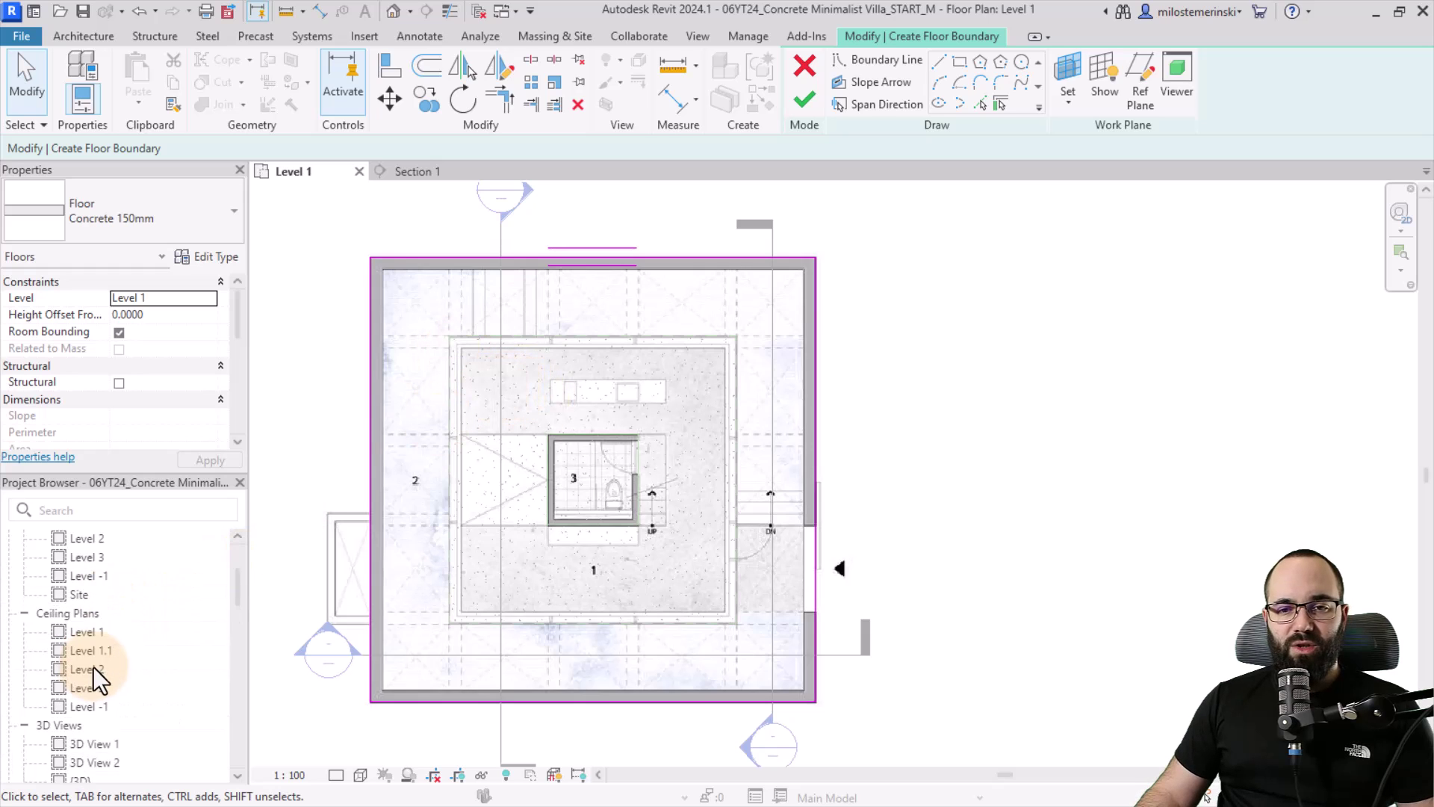
scroll(111, 629, up, 3)
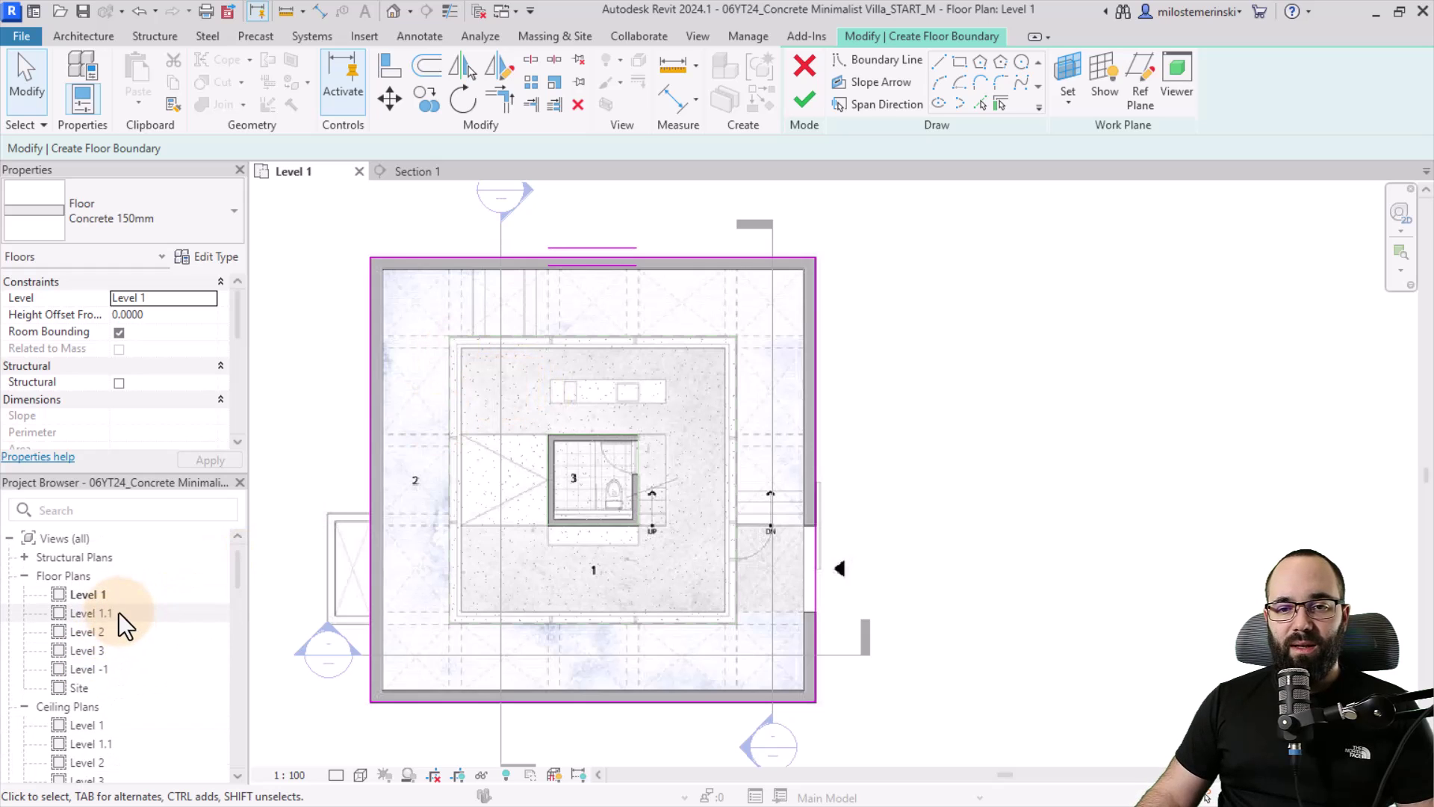
double_click(100, 666)
scroll(947, 503, up, 6)
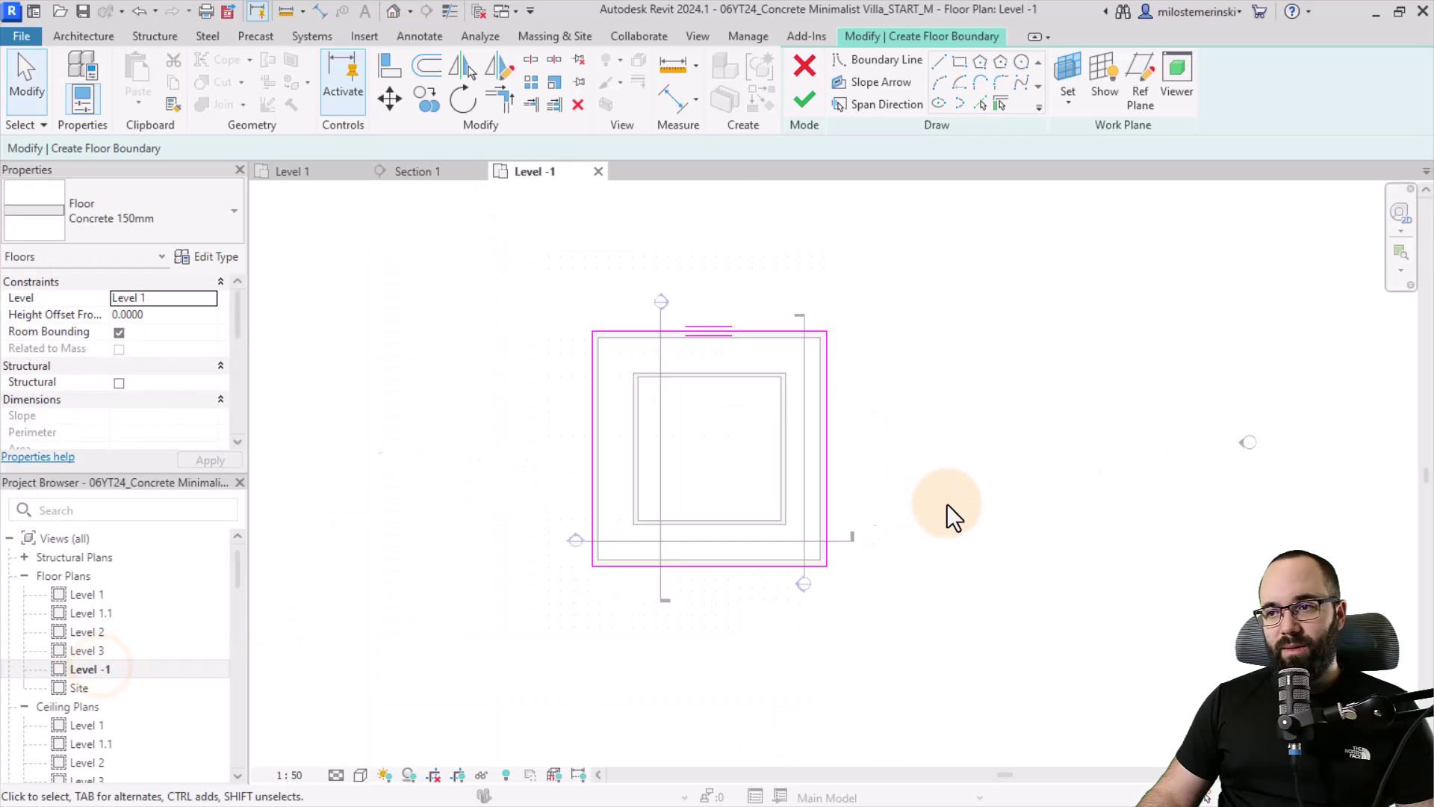
middle_drag(663, 330, 596, 396)
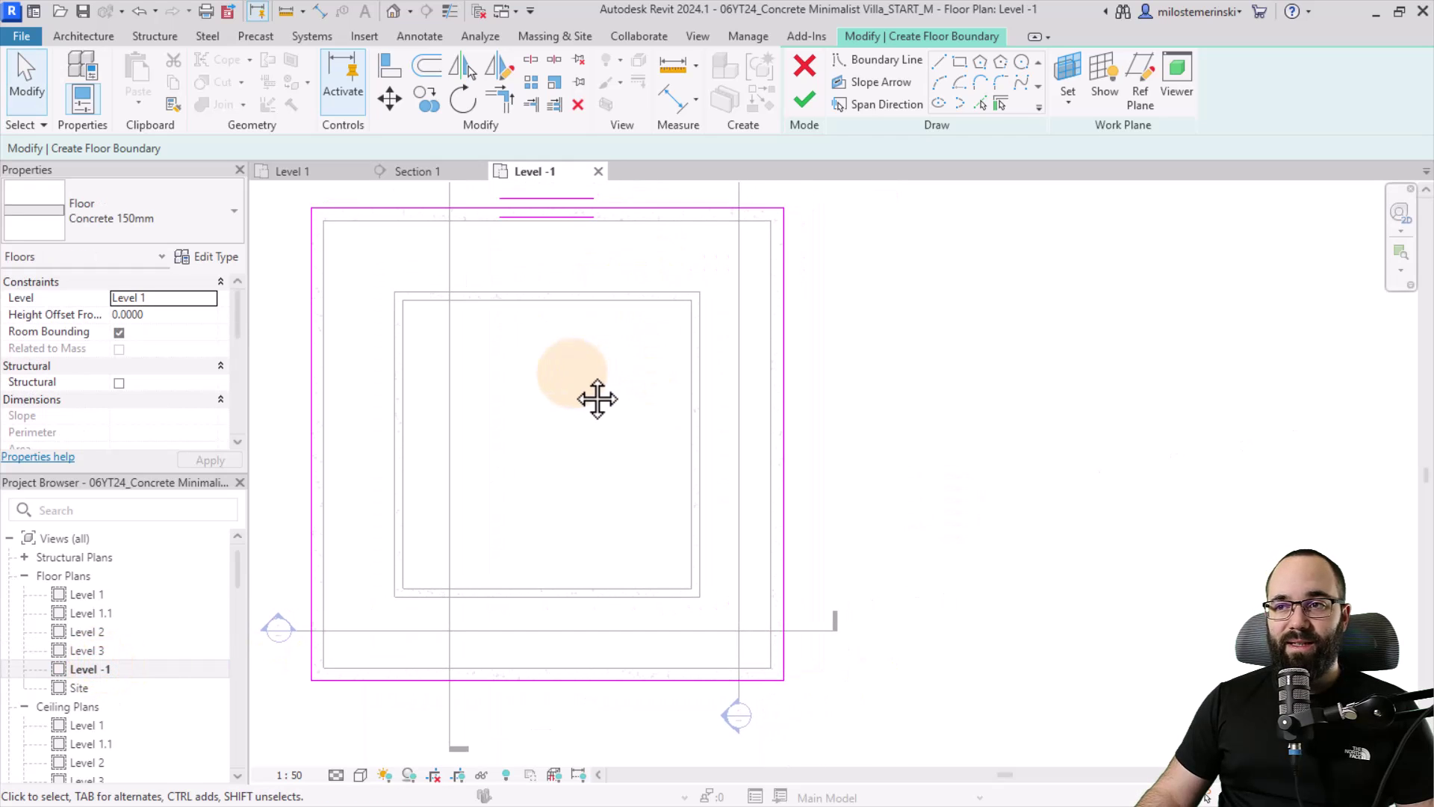
click(960, 61)
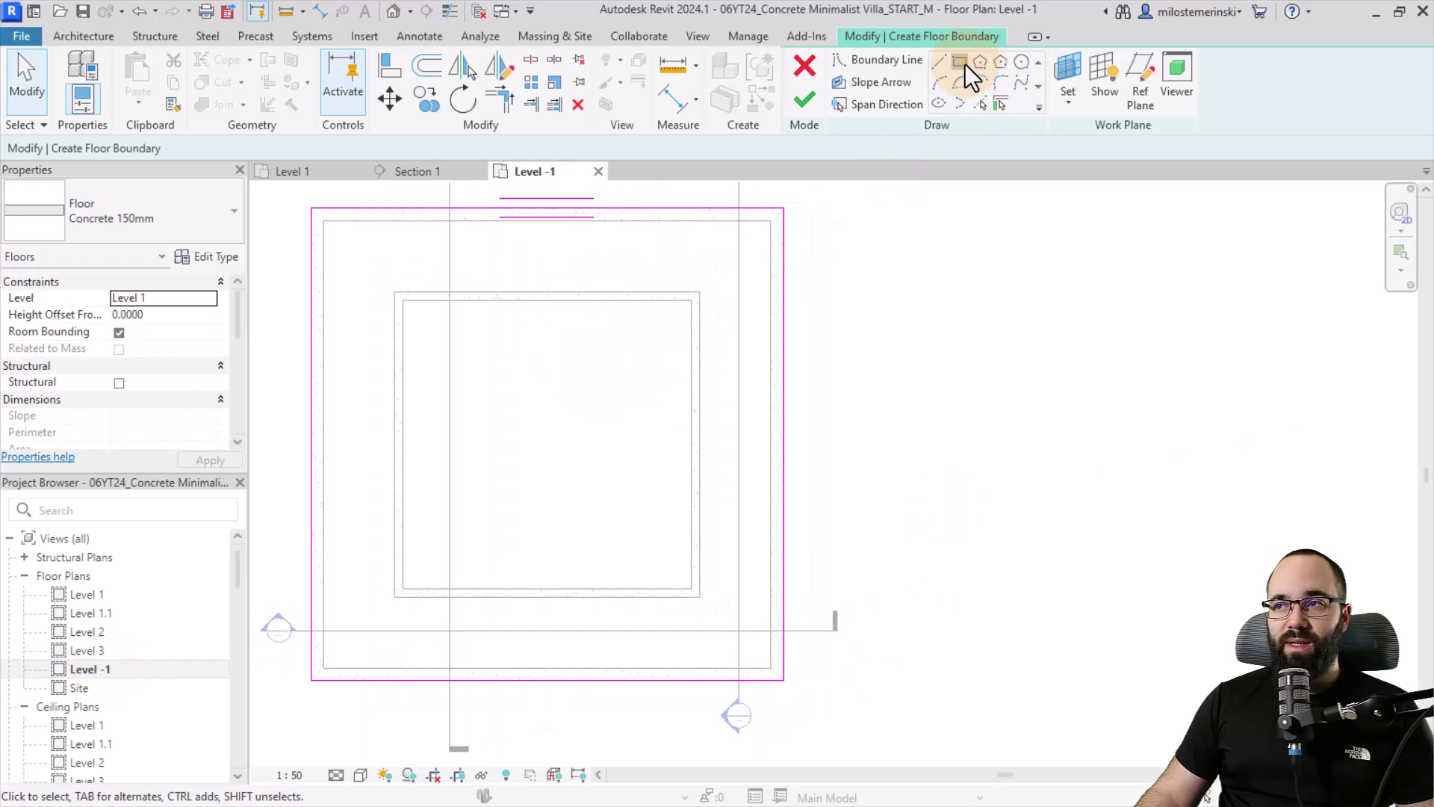
click(402, 300)
click(689, 587)
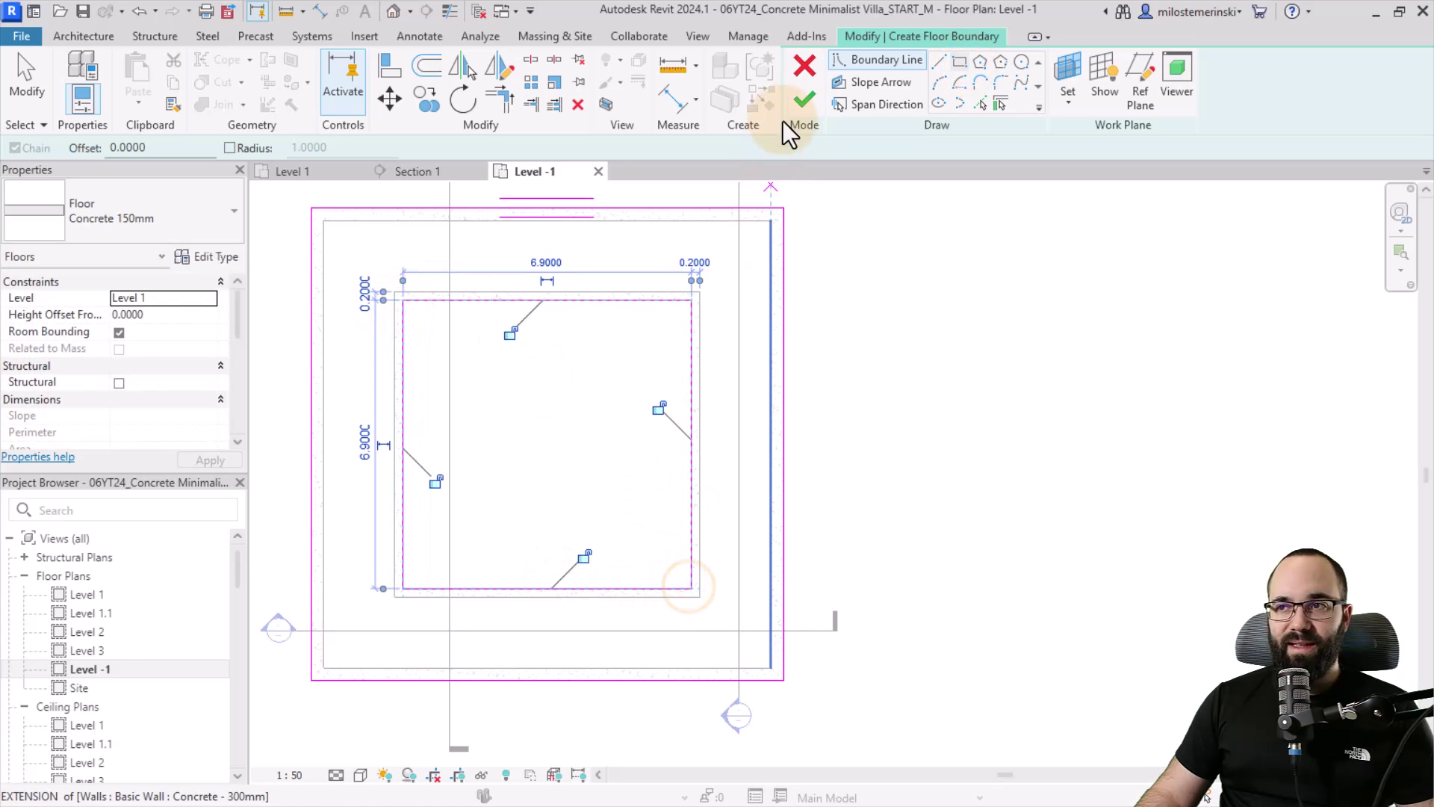
key(Escape)
key(Escape)
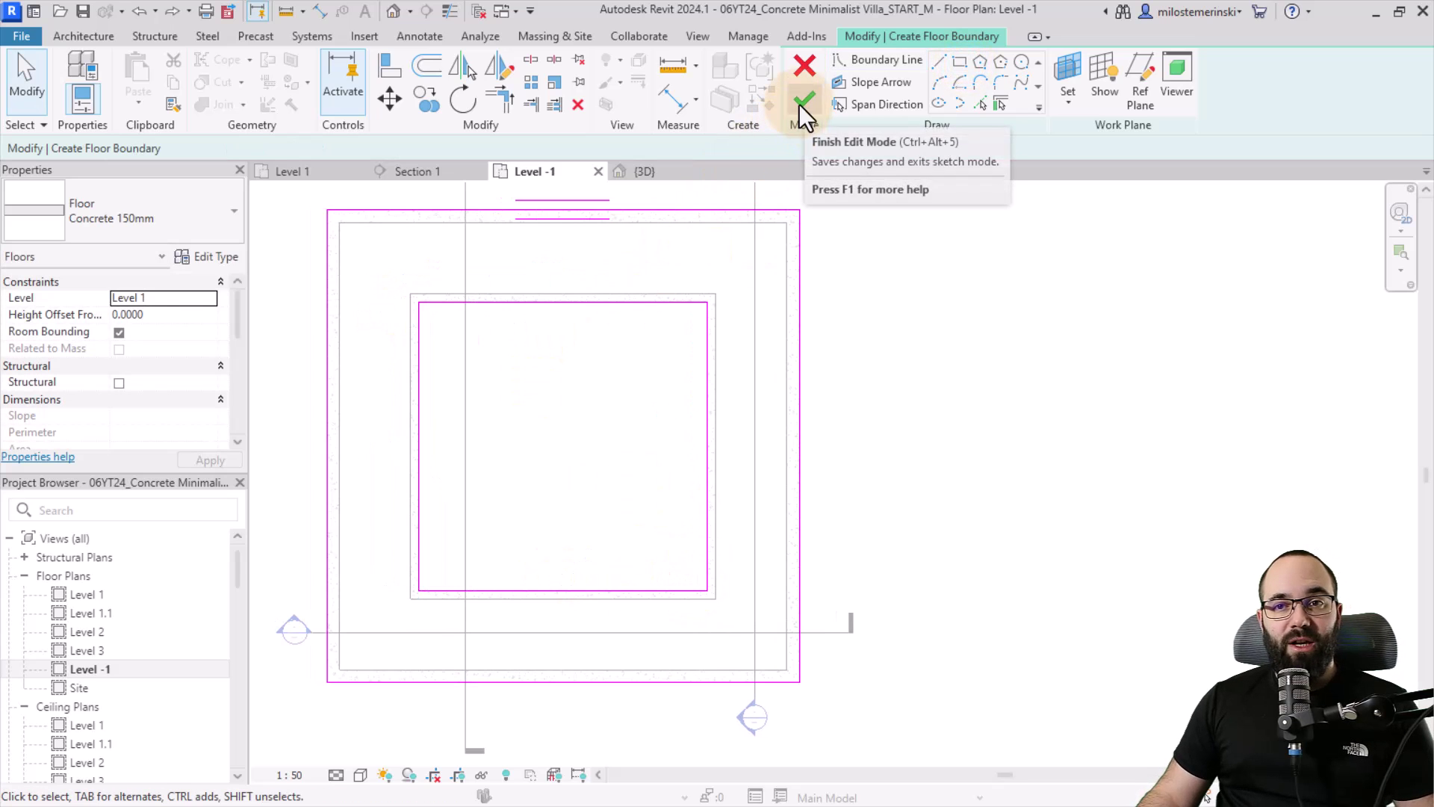
Set the floor's level to Level -1, finish the sketch and check the new floor in the 3D view
click(201, 296)
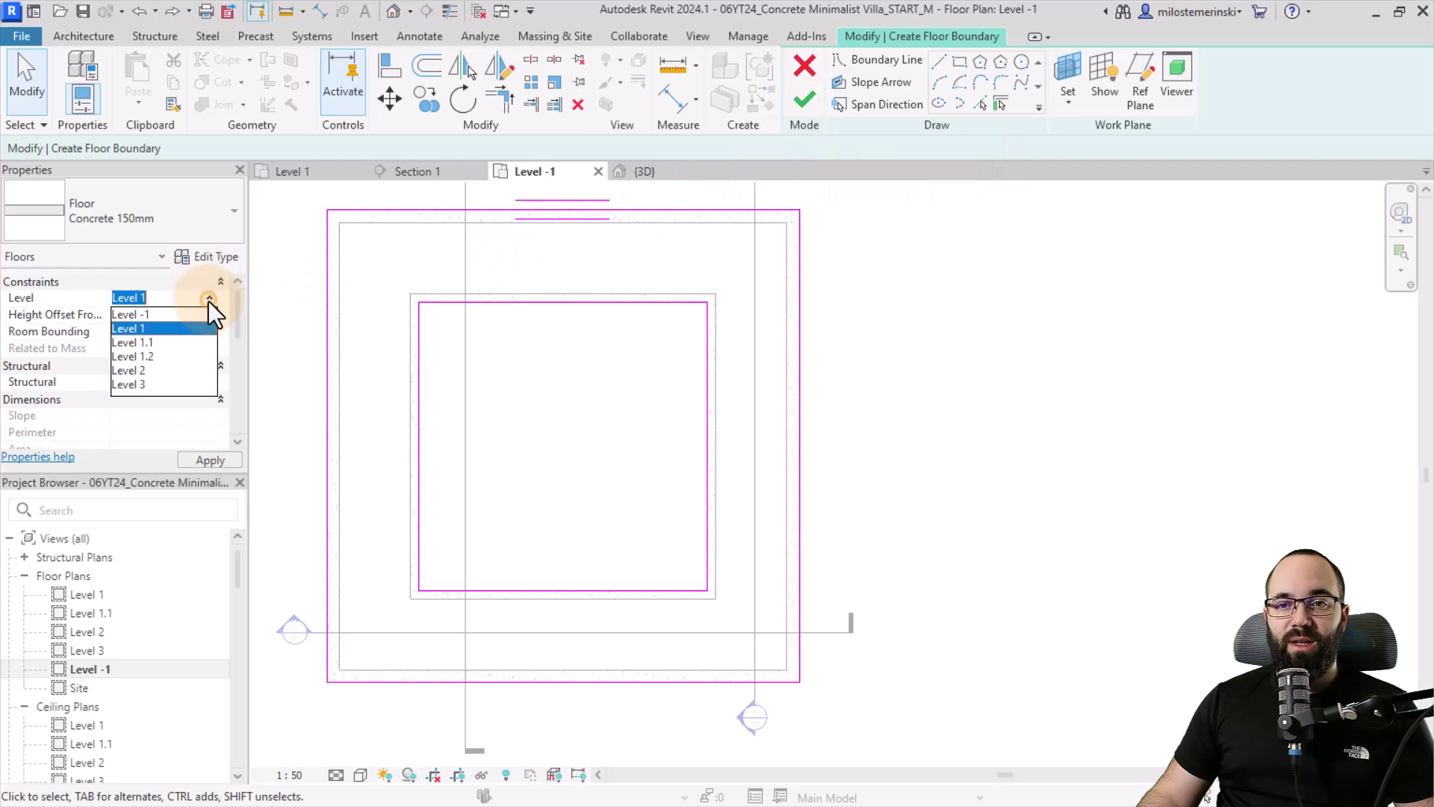
click(145, 315)
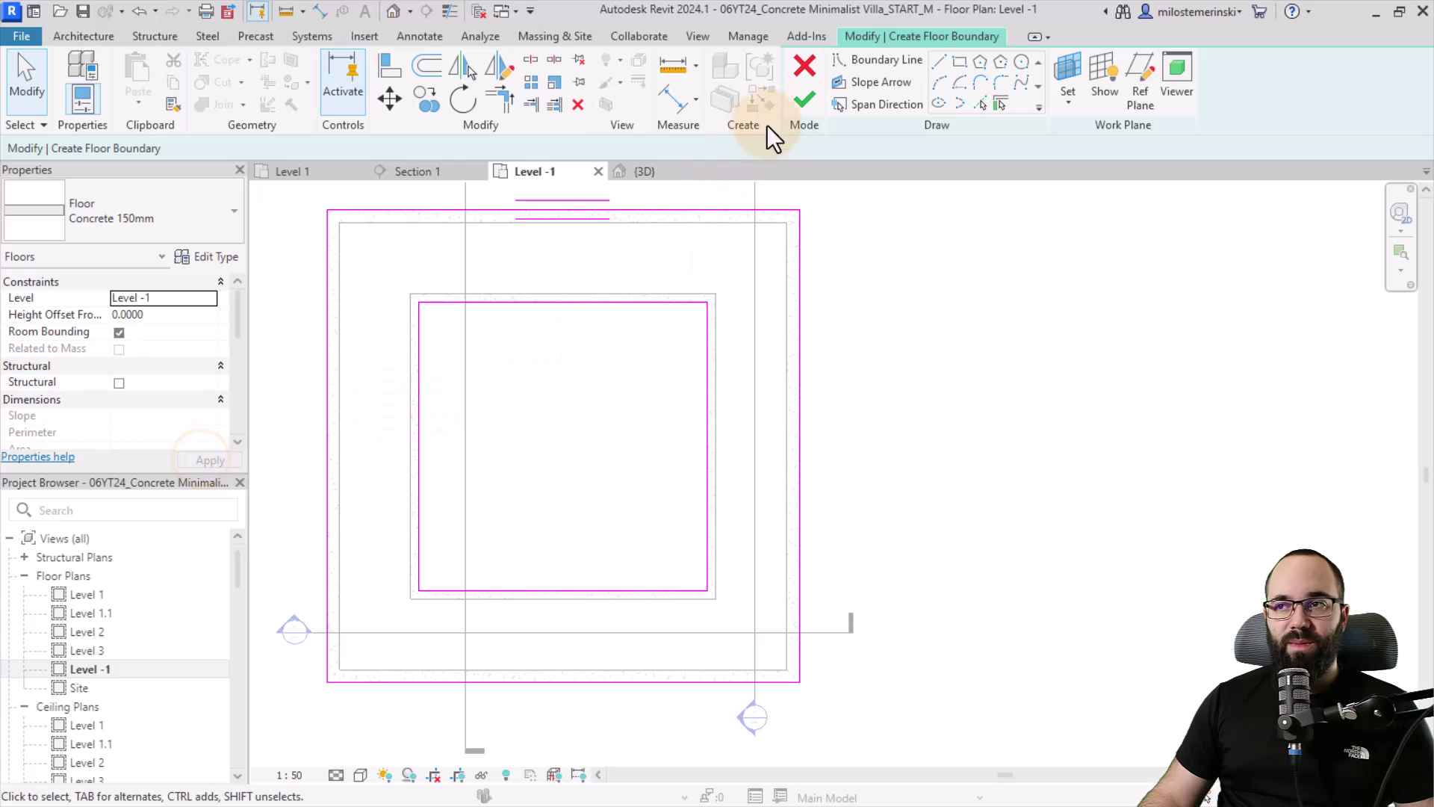
click(804, 103)
click(647, 173)
shift+middle_drag(889, 630, 984, 662)
click(935, 602)
shift+middle_drag(935, 602, 1044, 647)
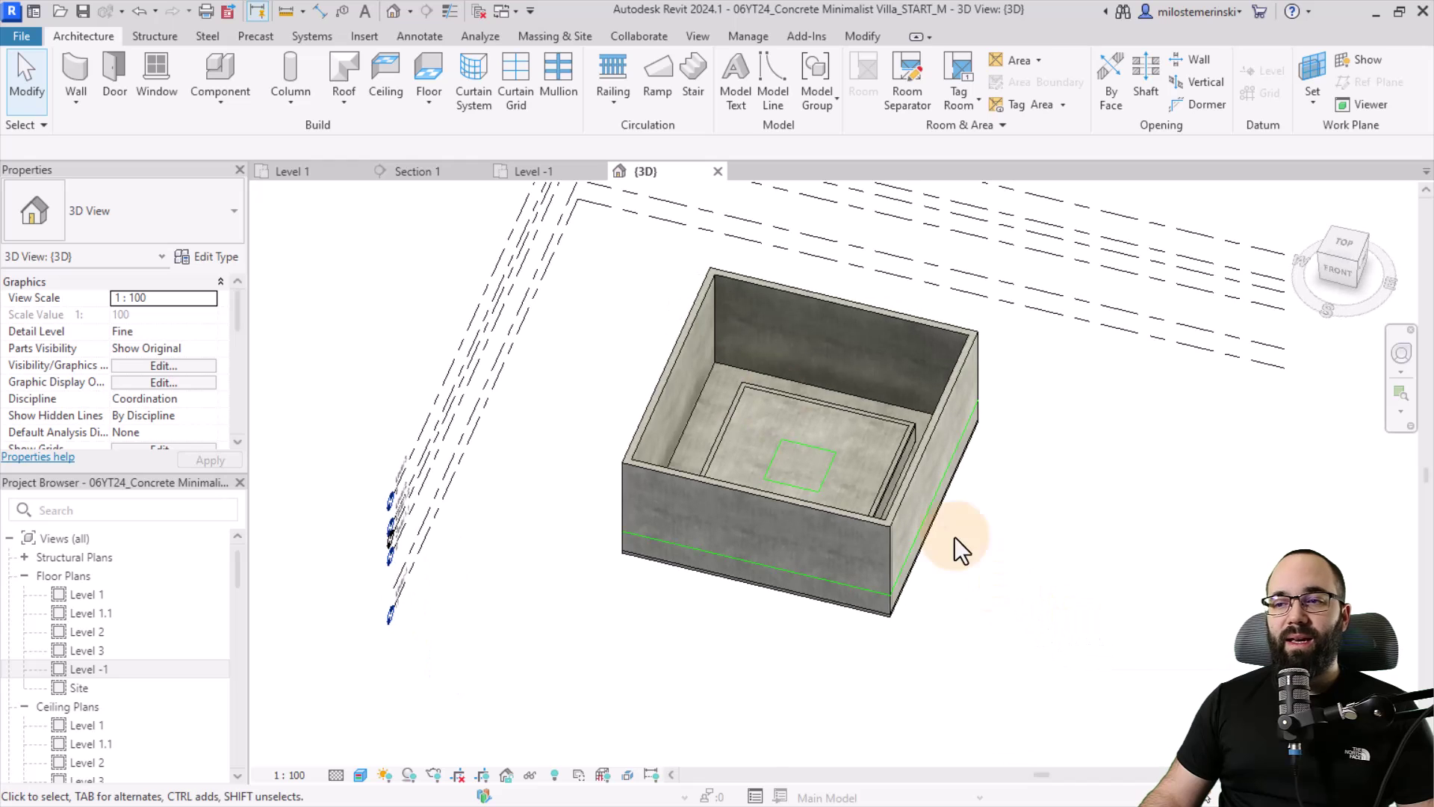
In Section 1, change the basement floor's type to Concrete 300mm and compare it with the reference image
click(415, 169)
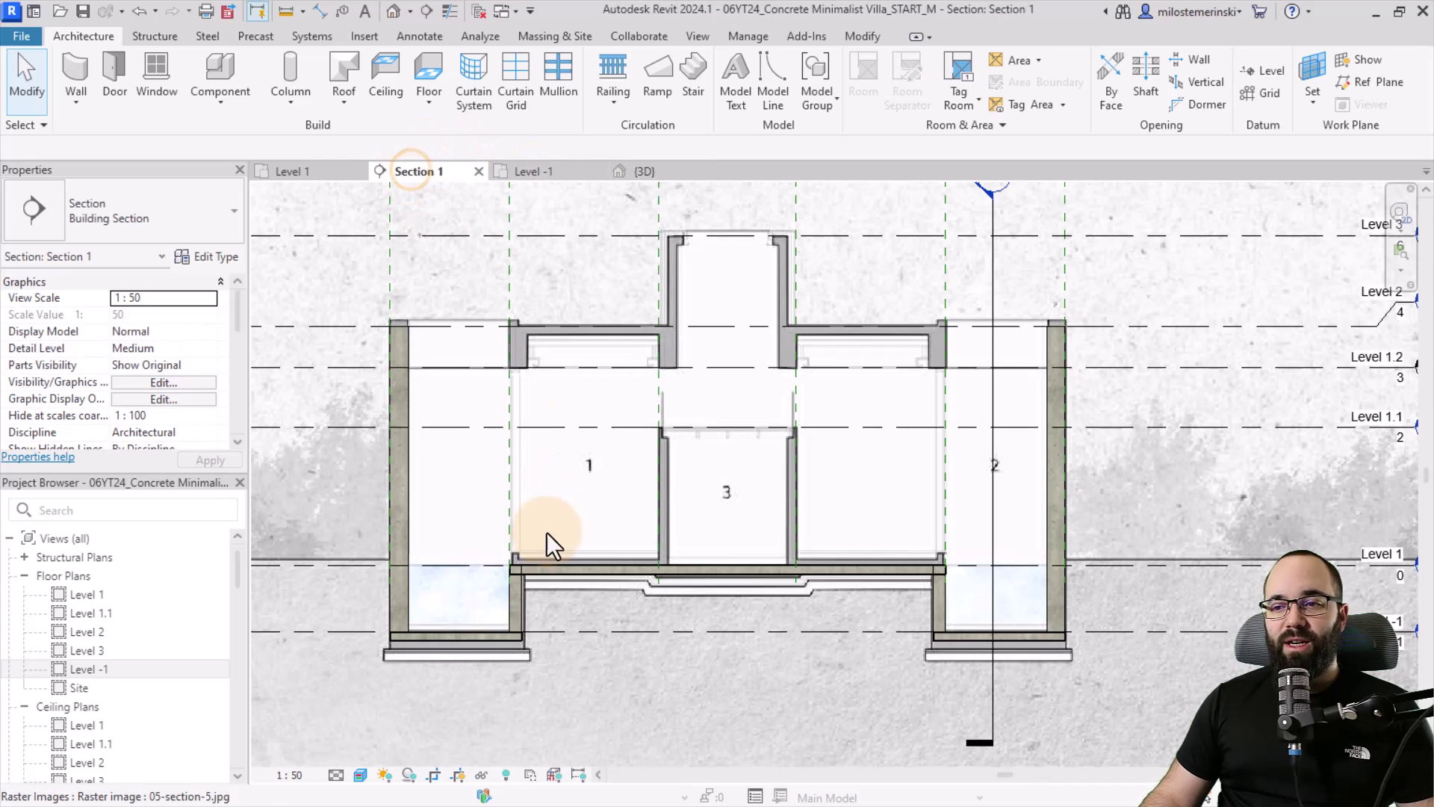
click(450, 637)
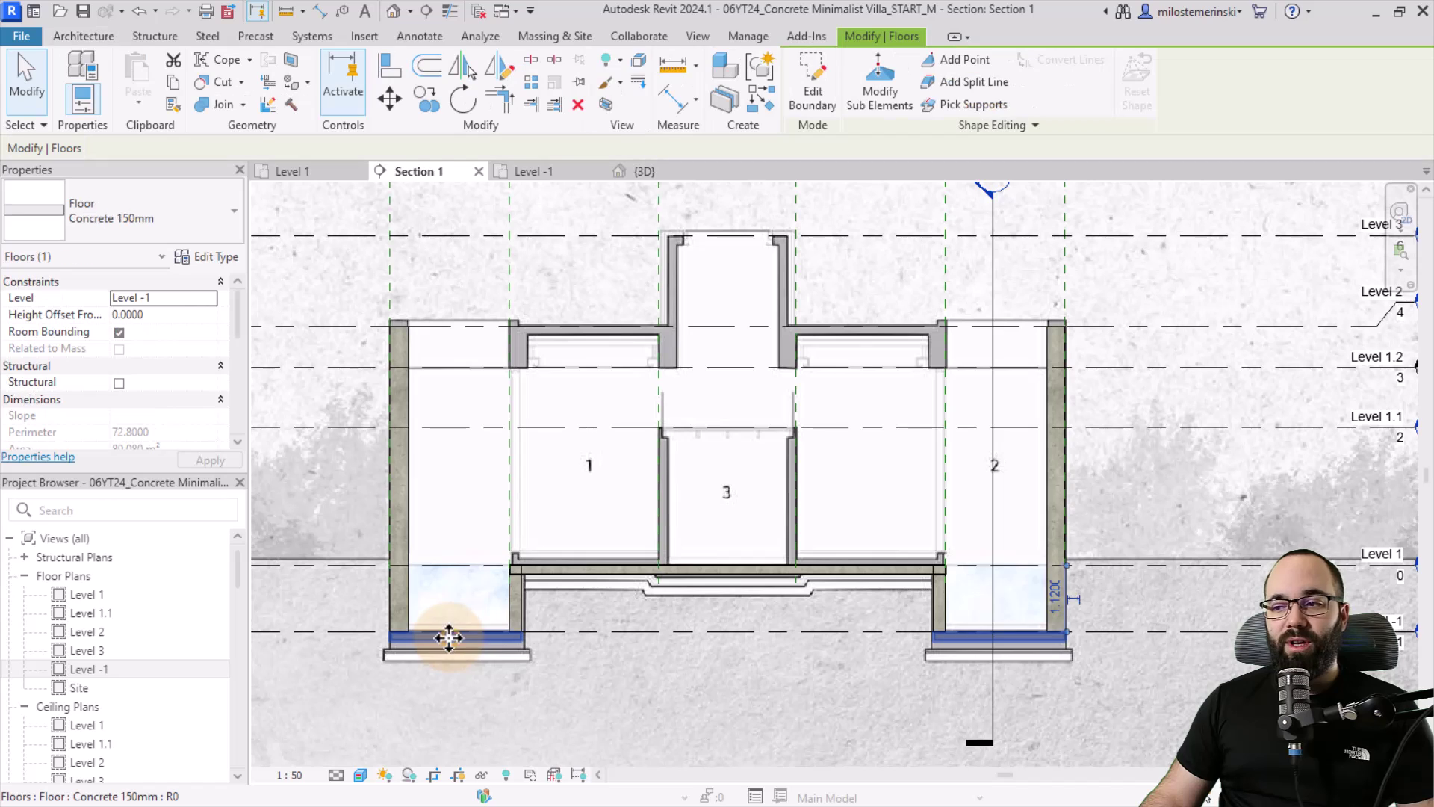
click(120, 223)
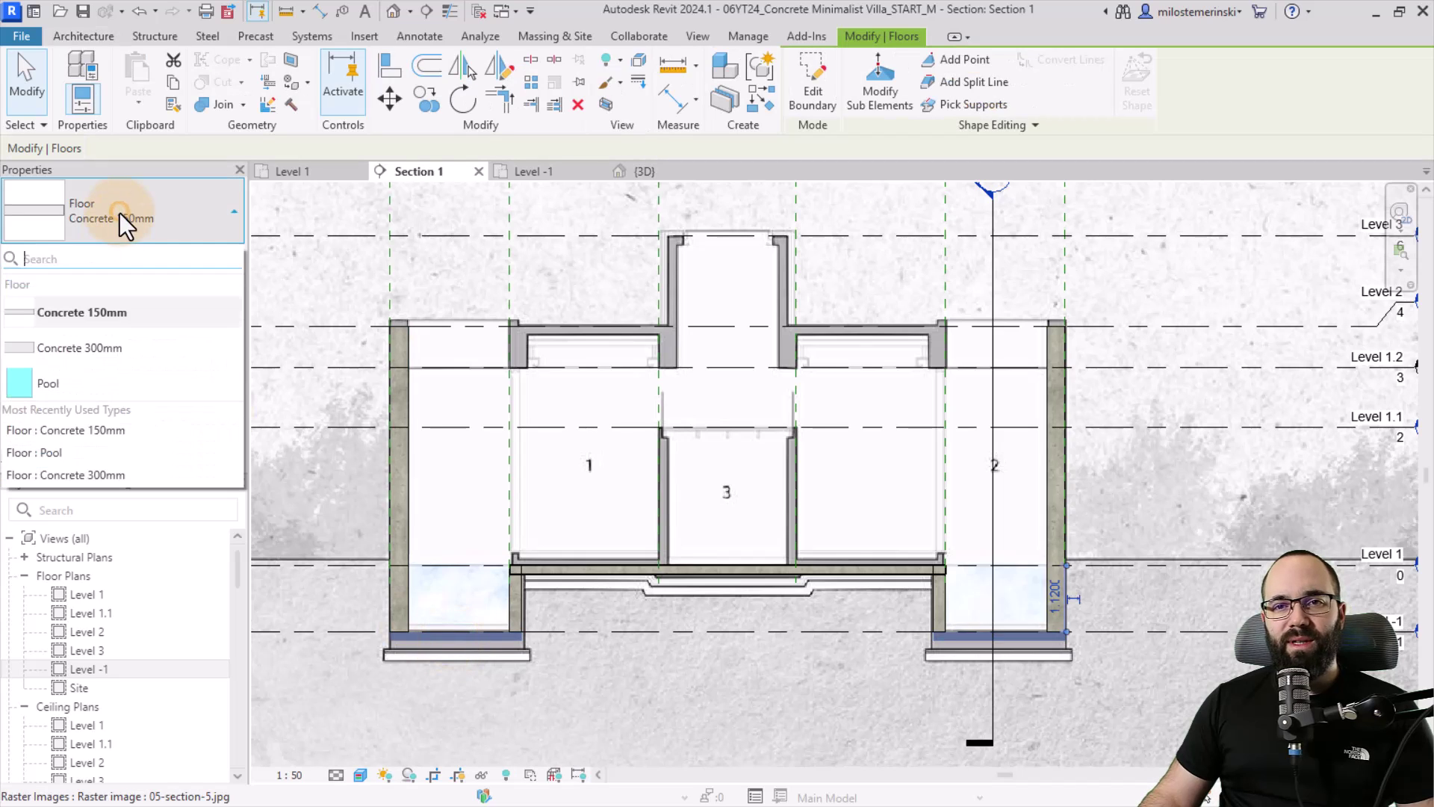
click(84, 349)
click(621, 679)
click(511, 640)
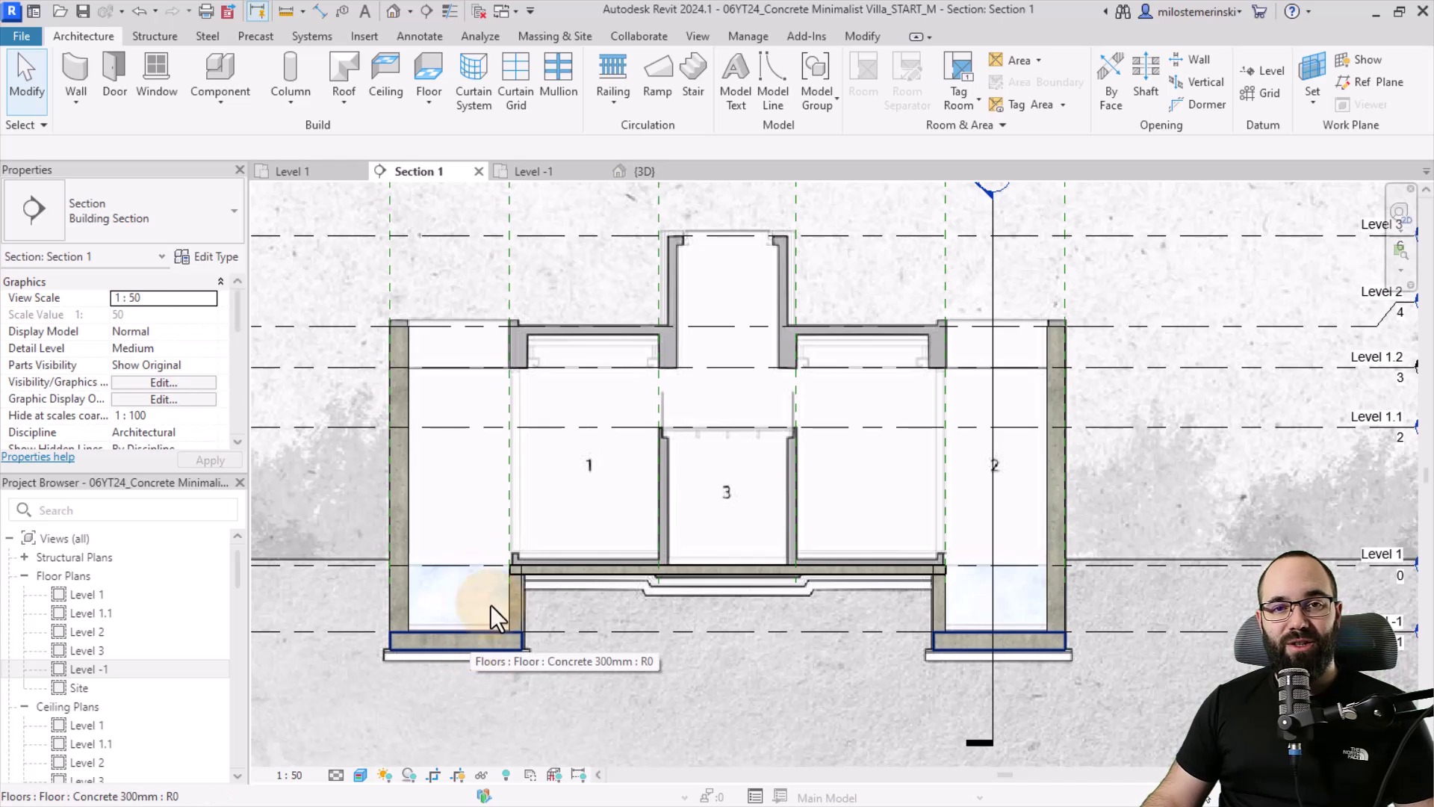
scroll(516, 459, down, 2)
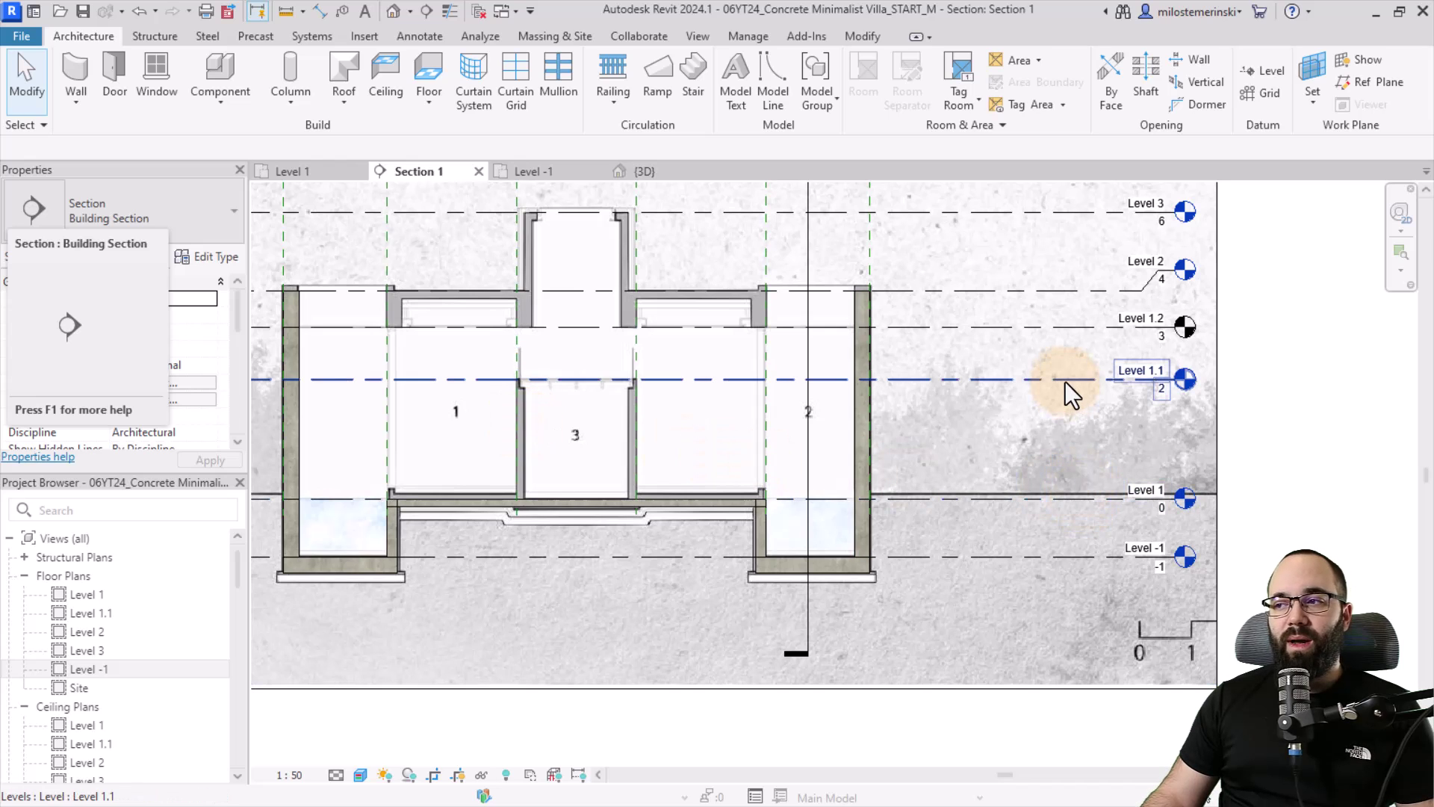
In the Level 1 plan, draw rectangular Concrete - 140mm walls, about 2.02 m square inside, along the green outline of central room 3
click(316, 176)
scroll(560, 485, up, 2)
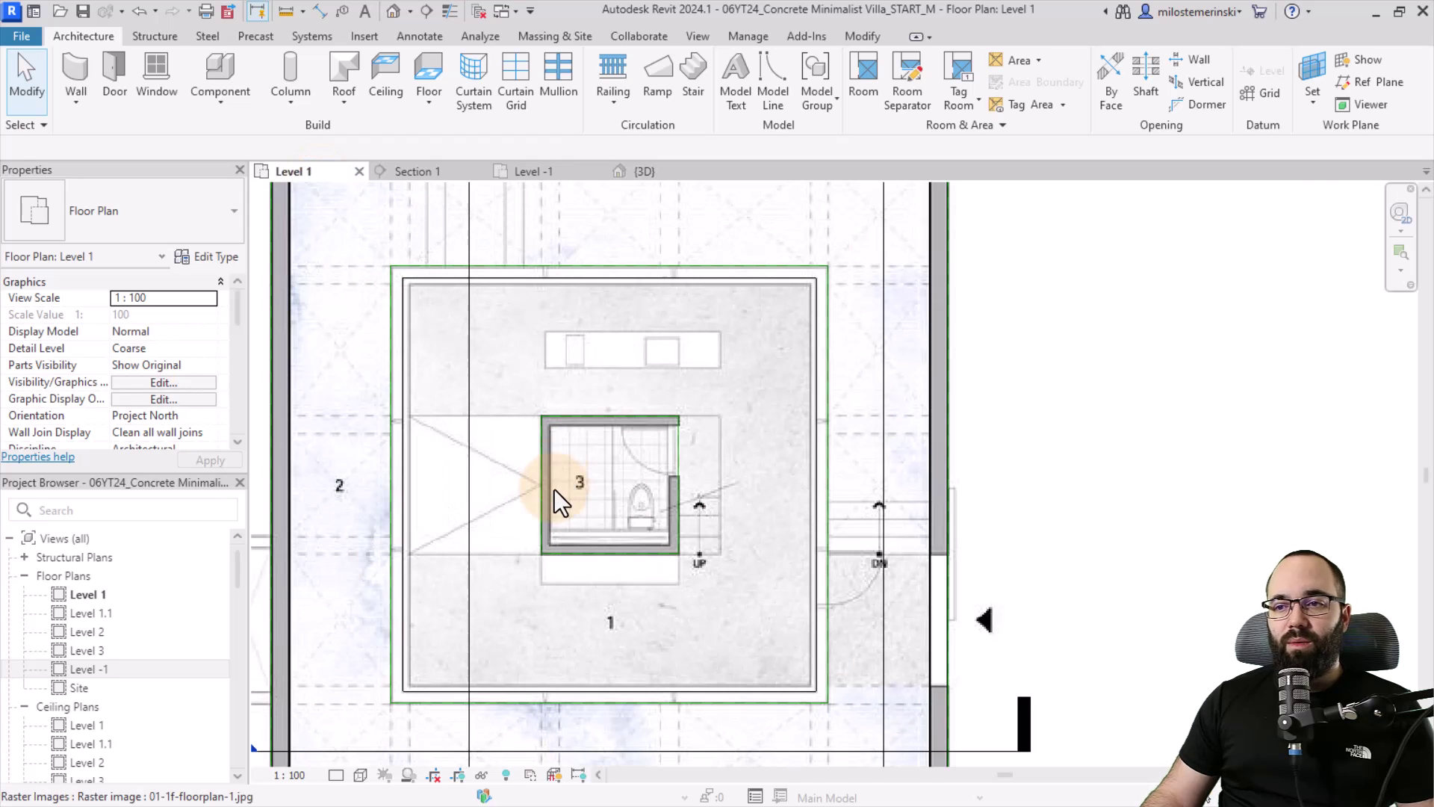
key(w)
key(a)
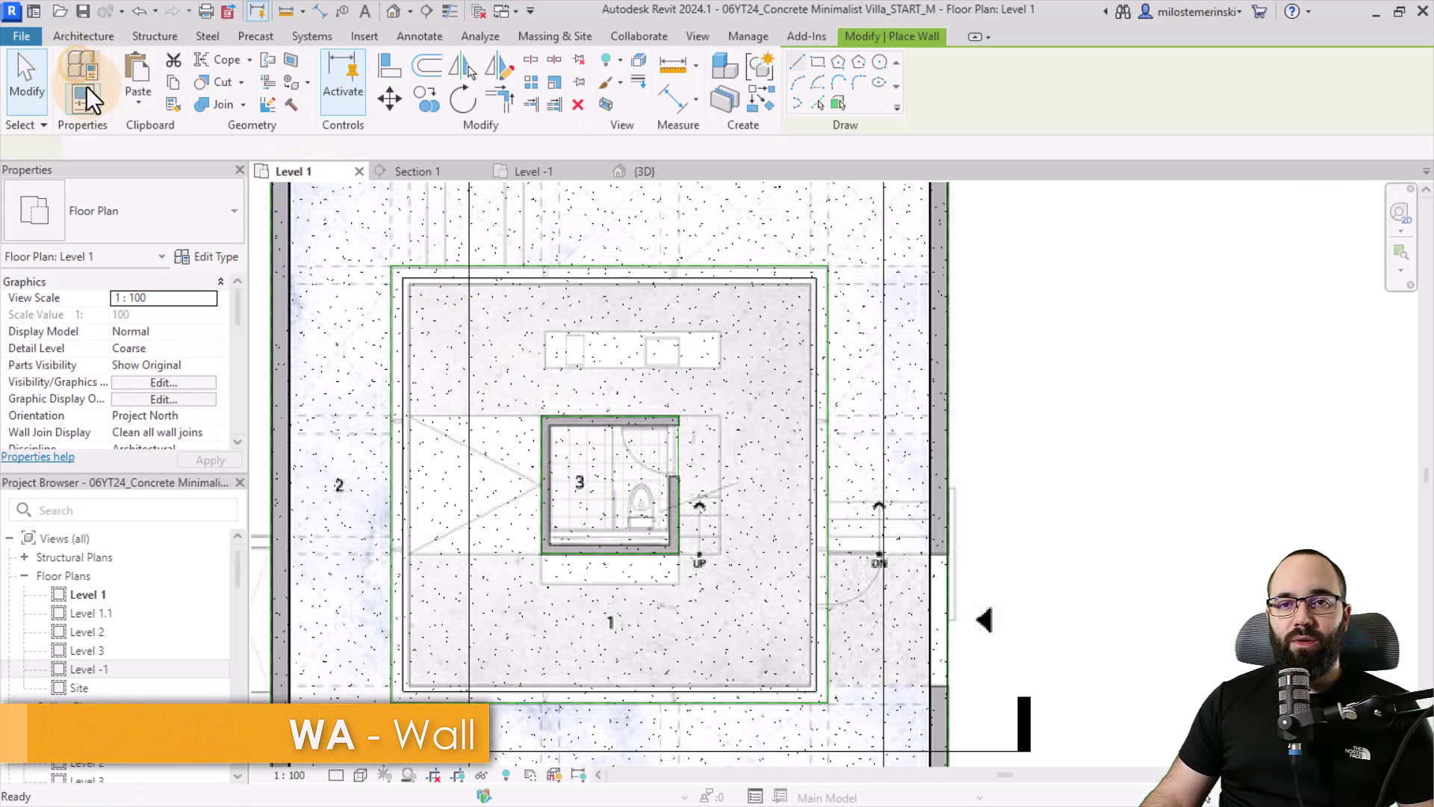
click(111, 210)
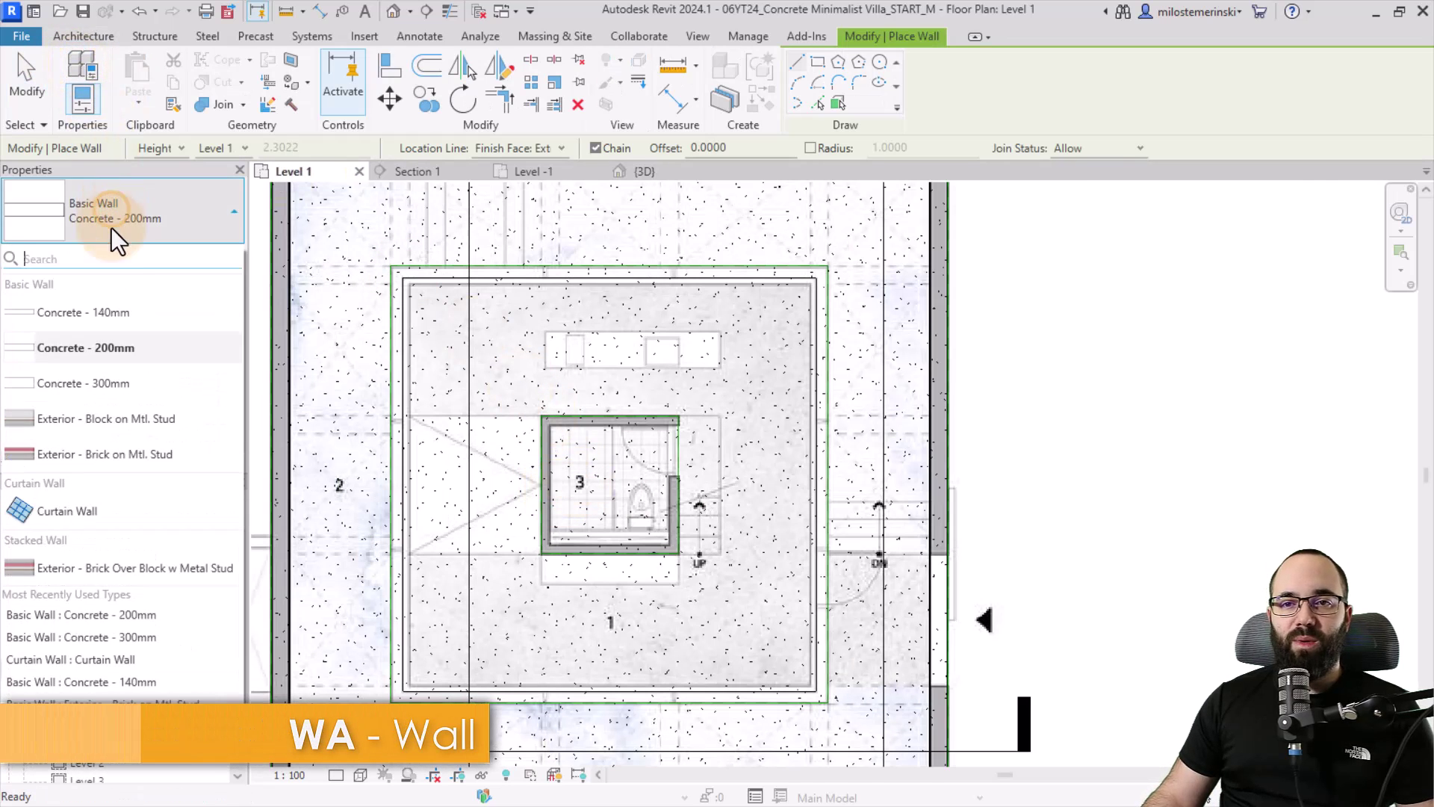
click(66, 310)
click(824, 67)
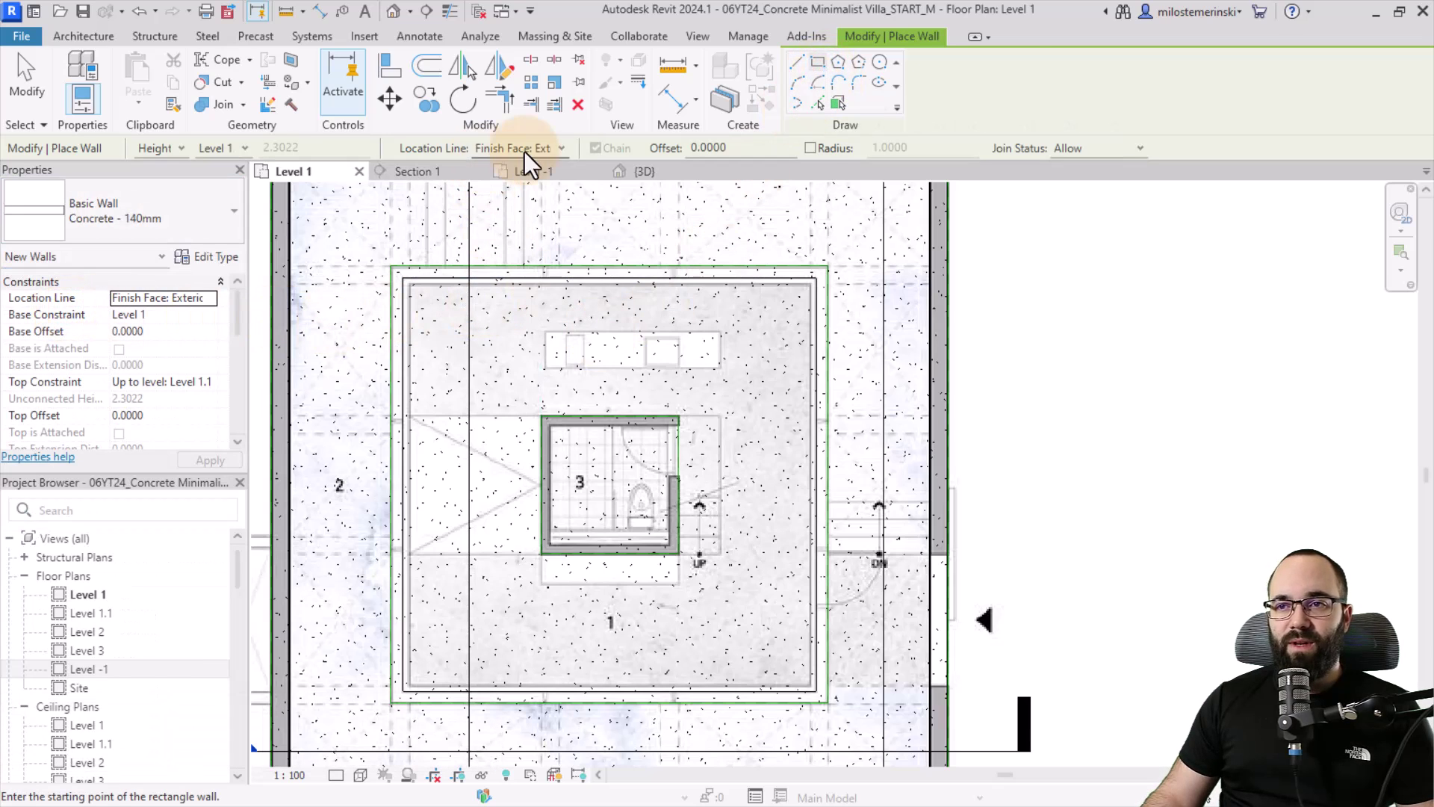
scroll(567, 385, up, 3)
click(516, 446)
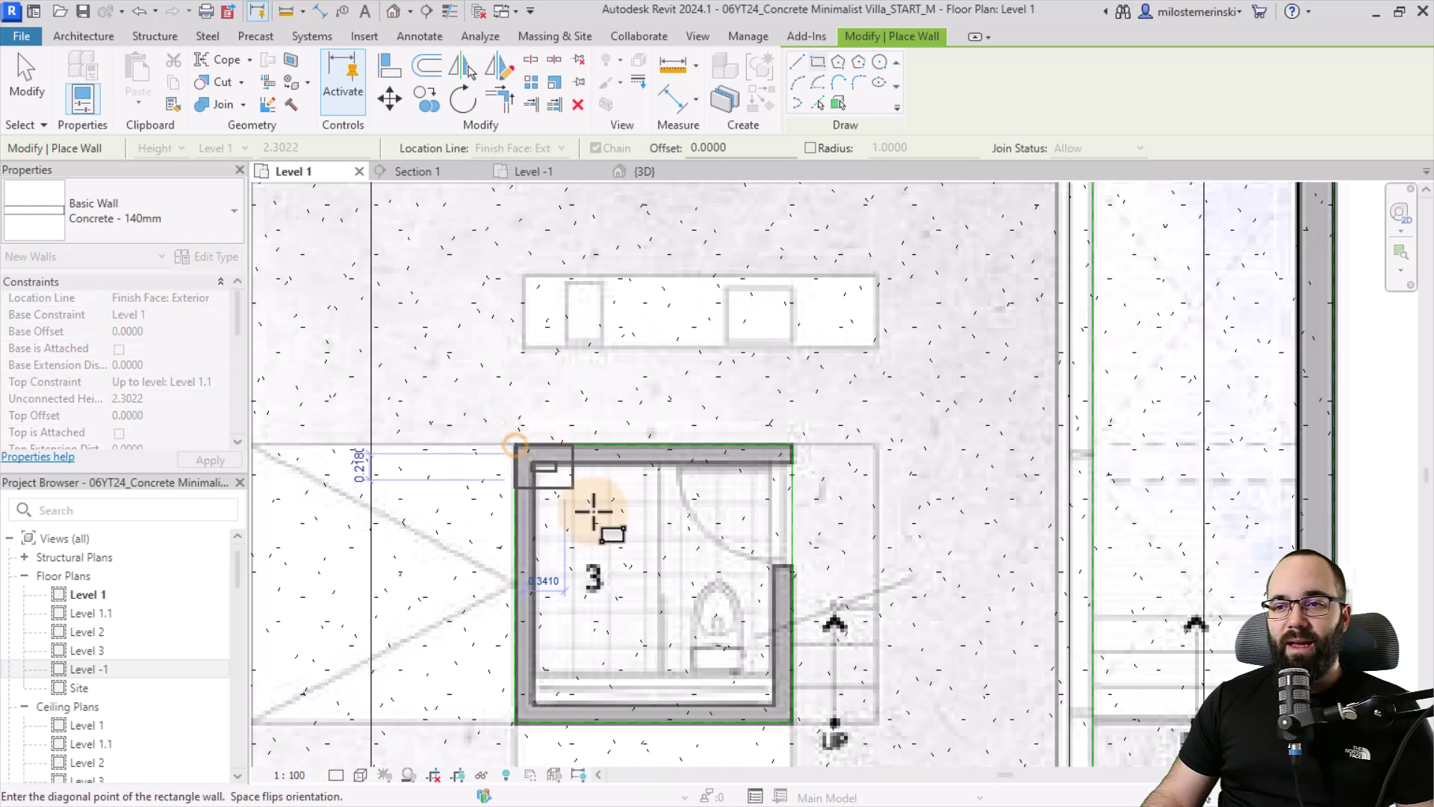
middle_drag(706, 650, 640, 528)
click(733, 601)
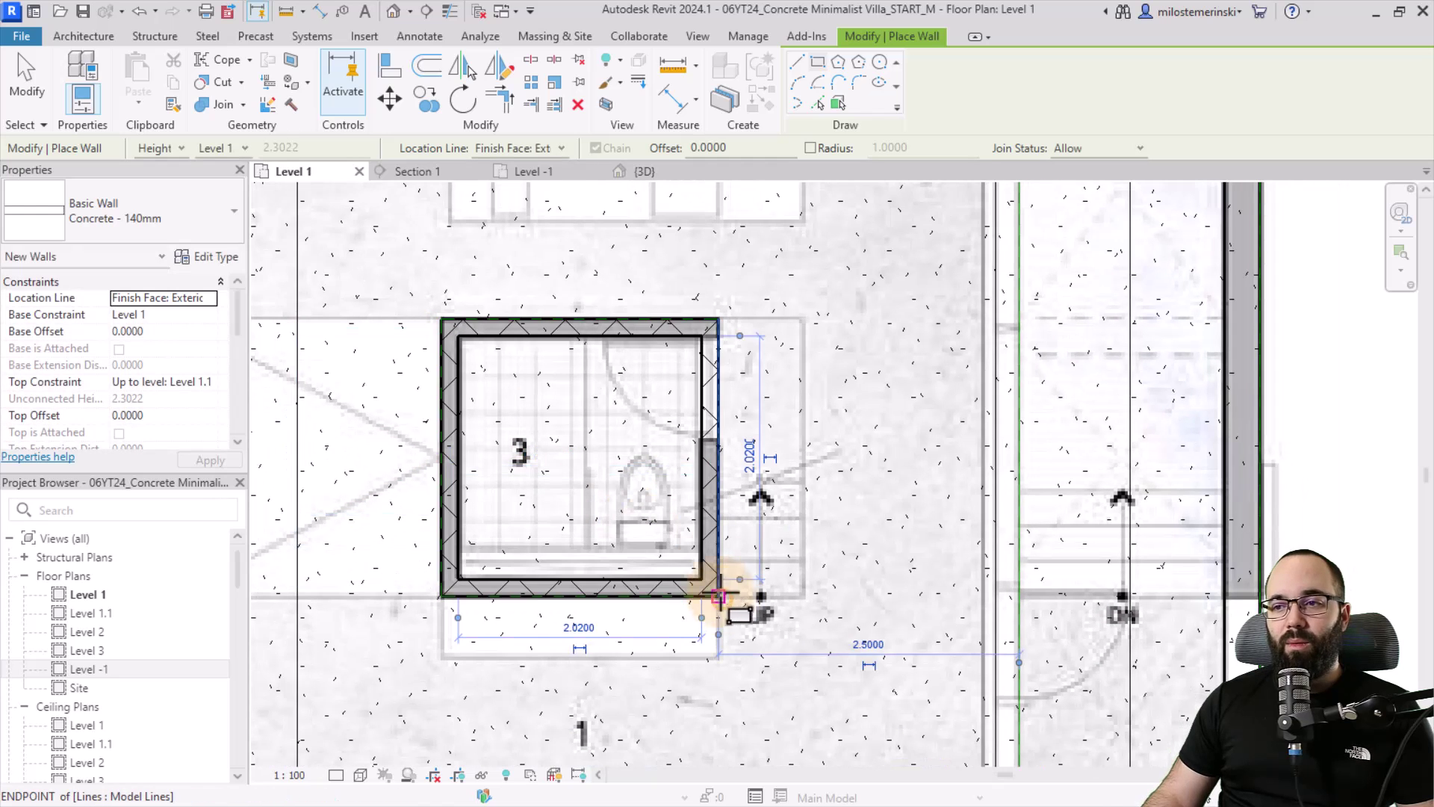
scroll(733, 601, down, 2)
scroll(659, 502, down, 2)
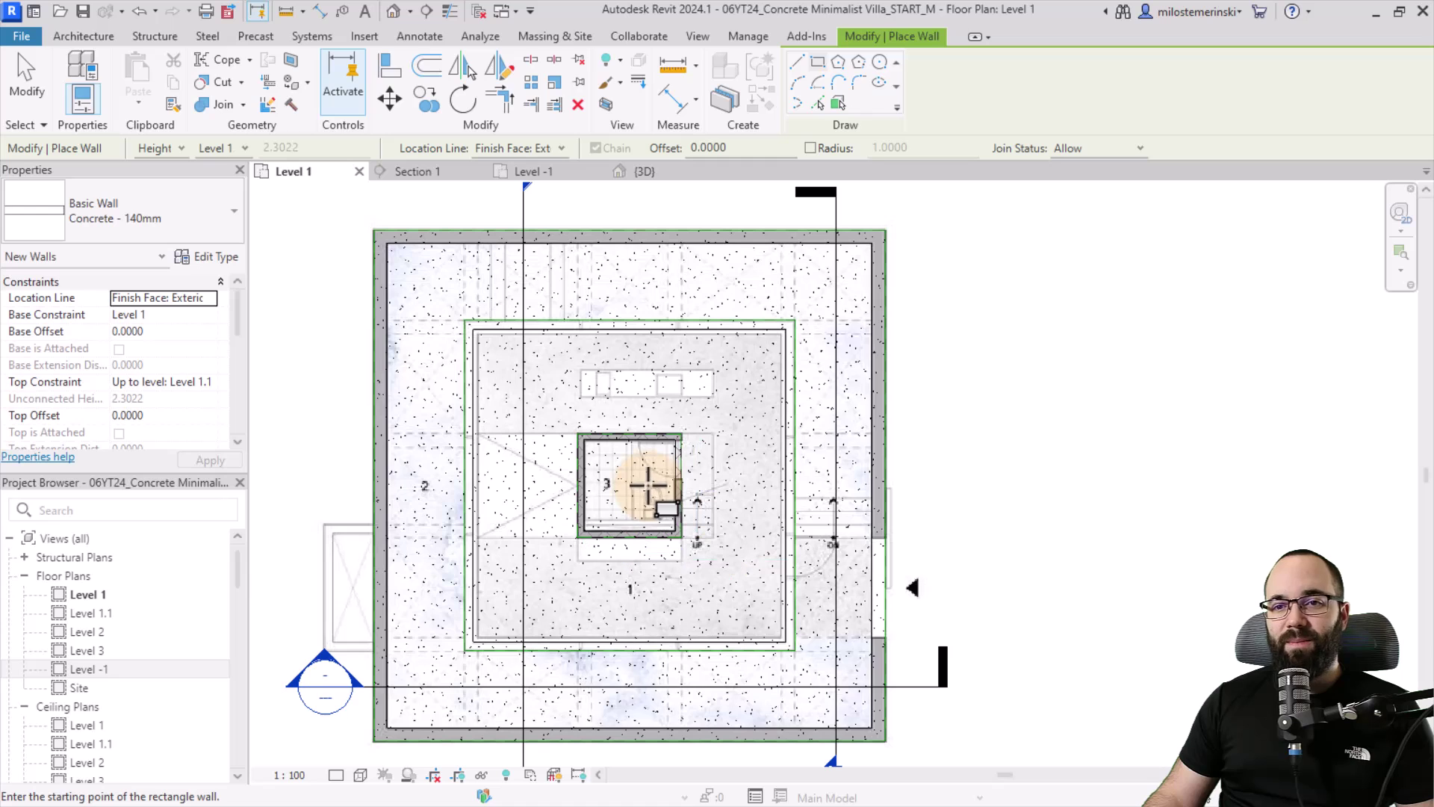
key(Escape)
Open Section 1 from the plan and compare the new central walls with the reference section image
scroll(580, 255, down, 2)
double_click(580, 254)
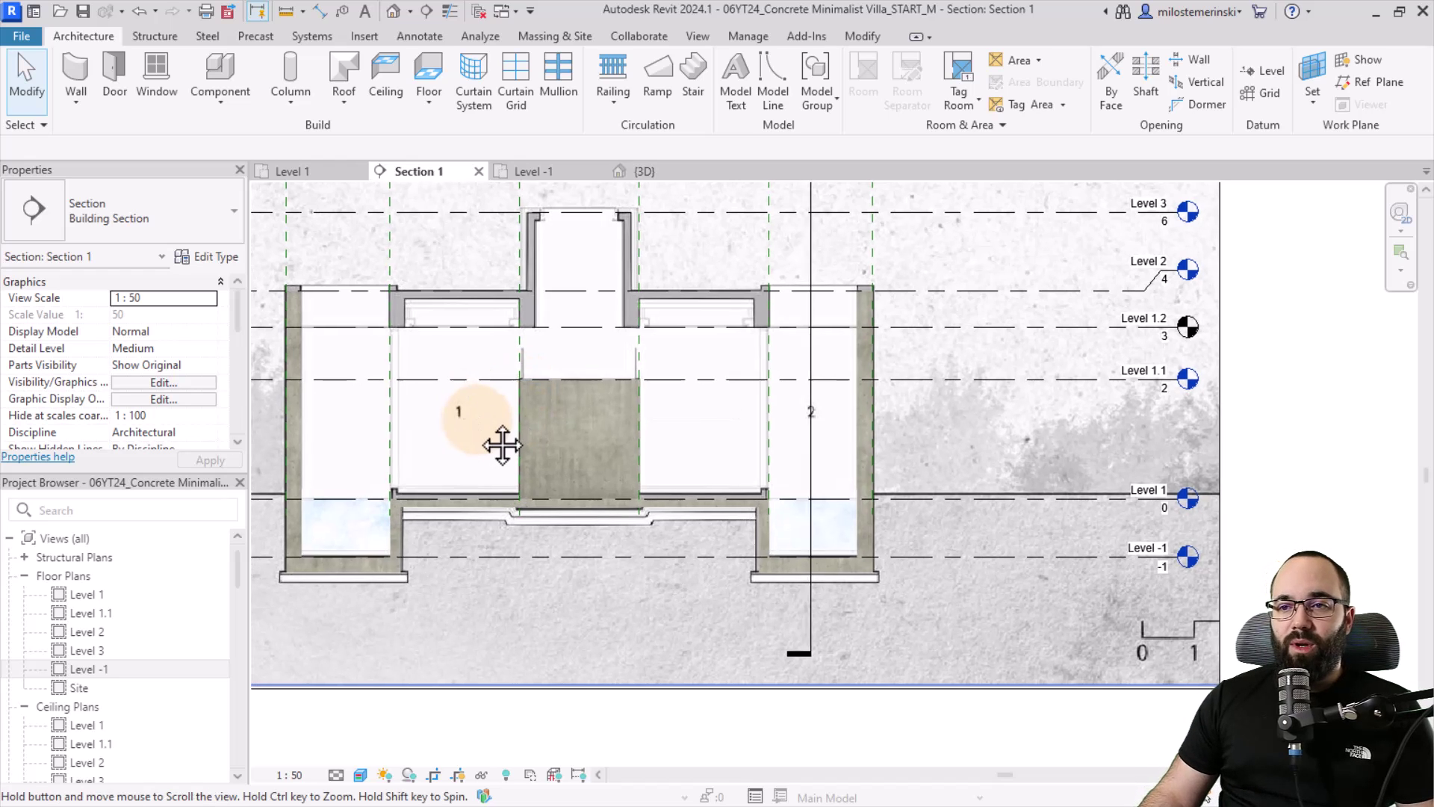
middle_drag(496, 442, 529, 462)
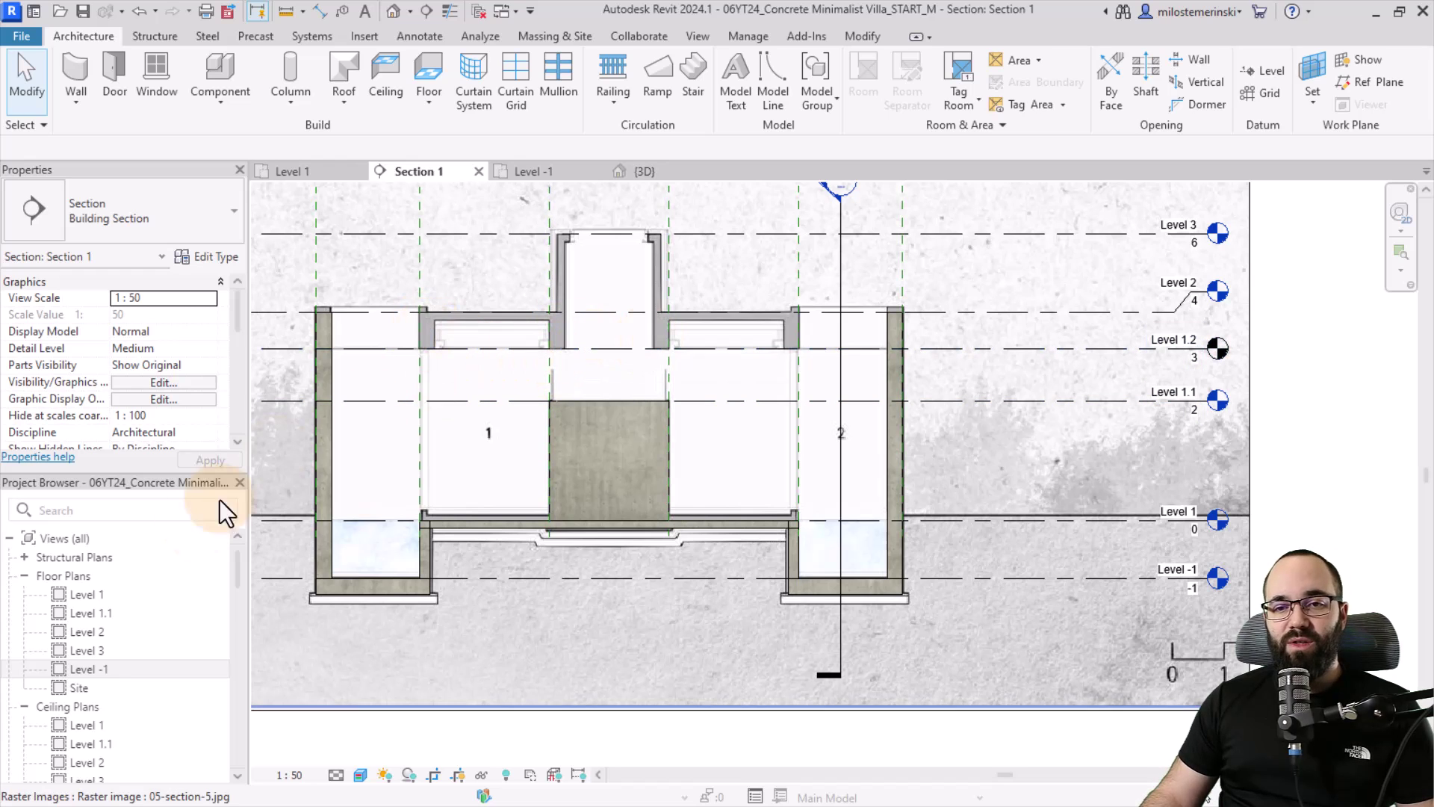
In the Level 2 floor plan, start a structural beam using the M_Concrete-Rectangular Beam 300 x 700mm type with y justification Left
double_click(110, 633)
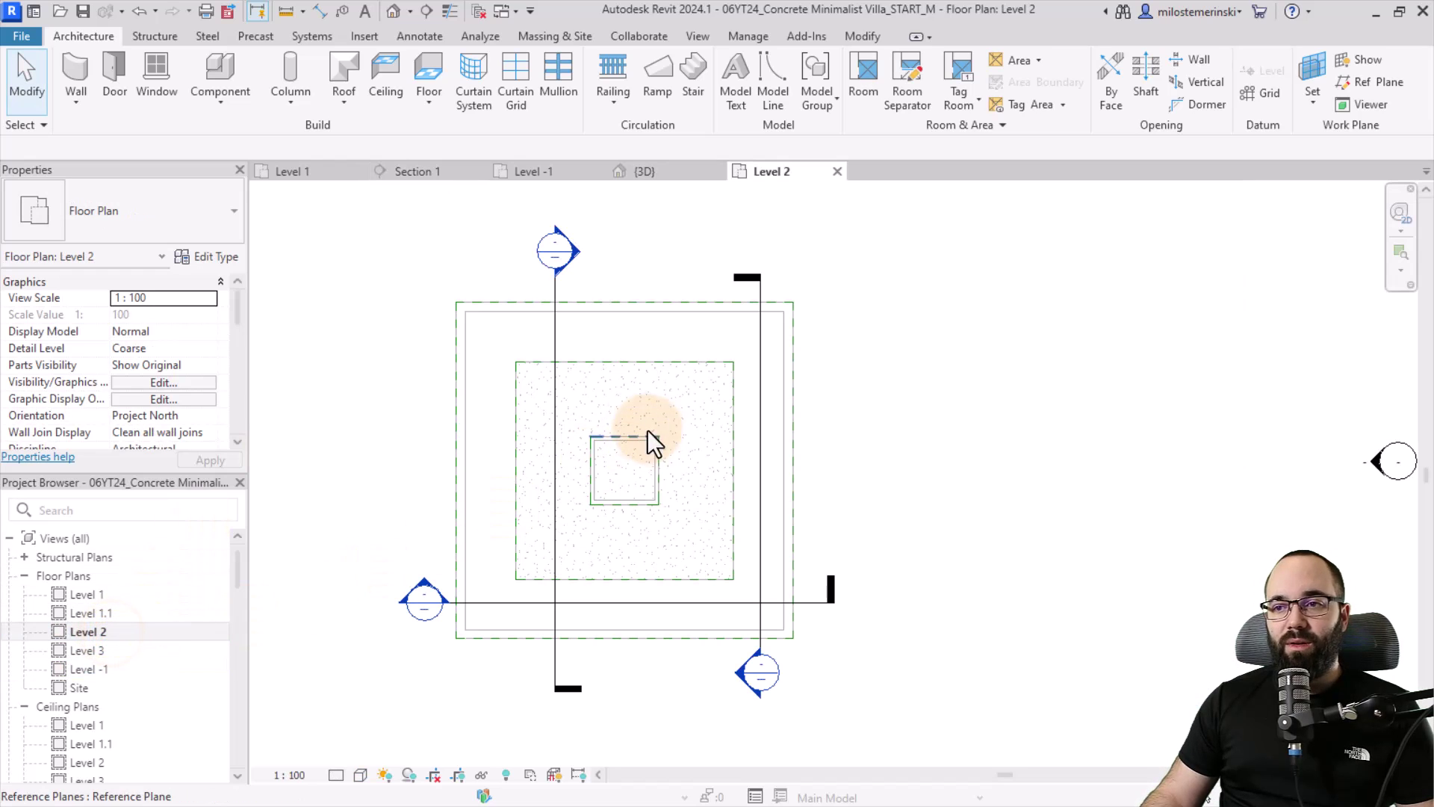
click(487, 306)
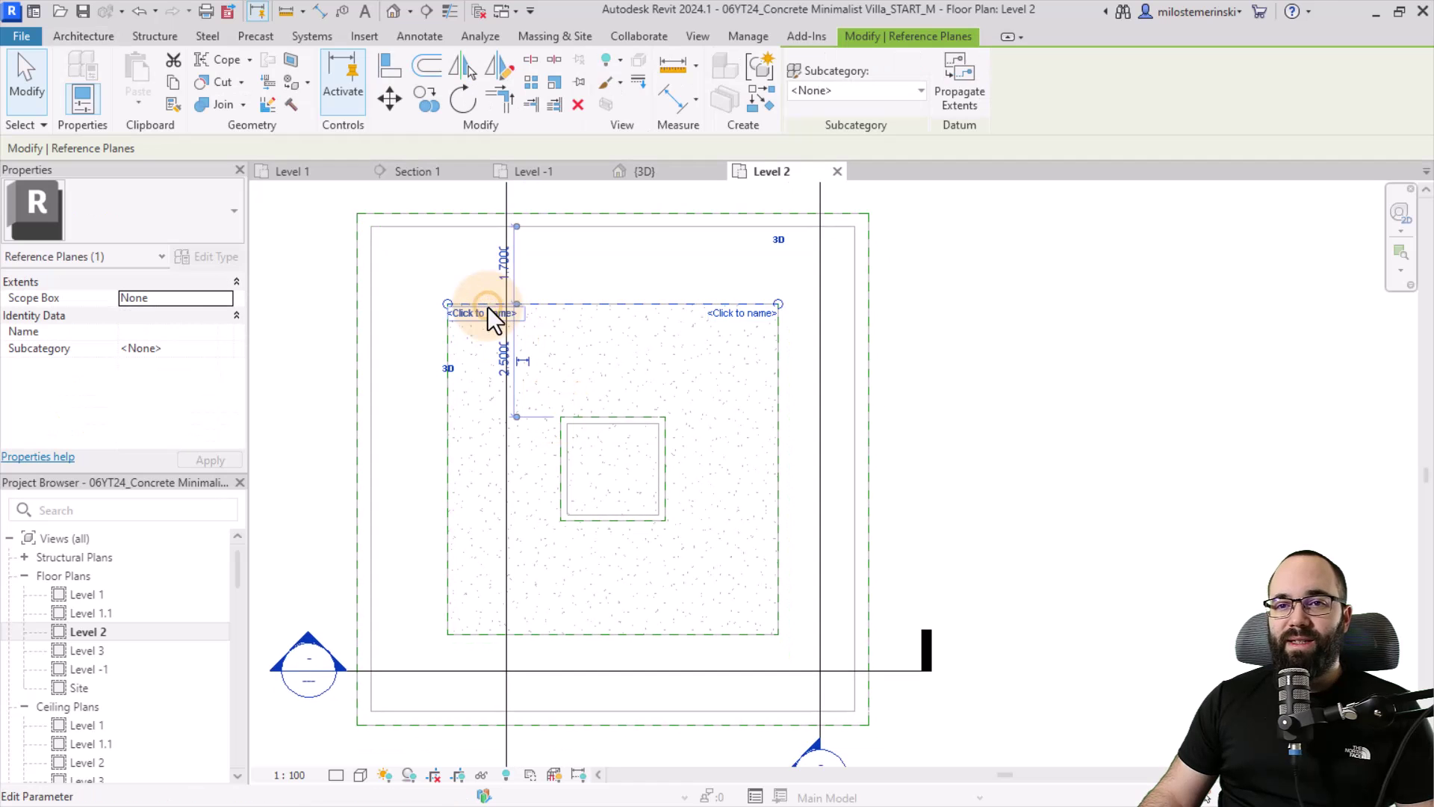
click(439, 296)
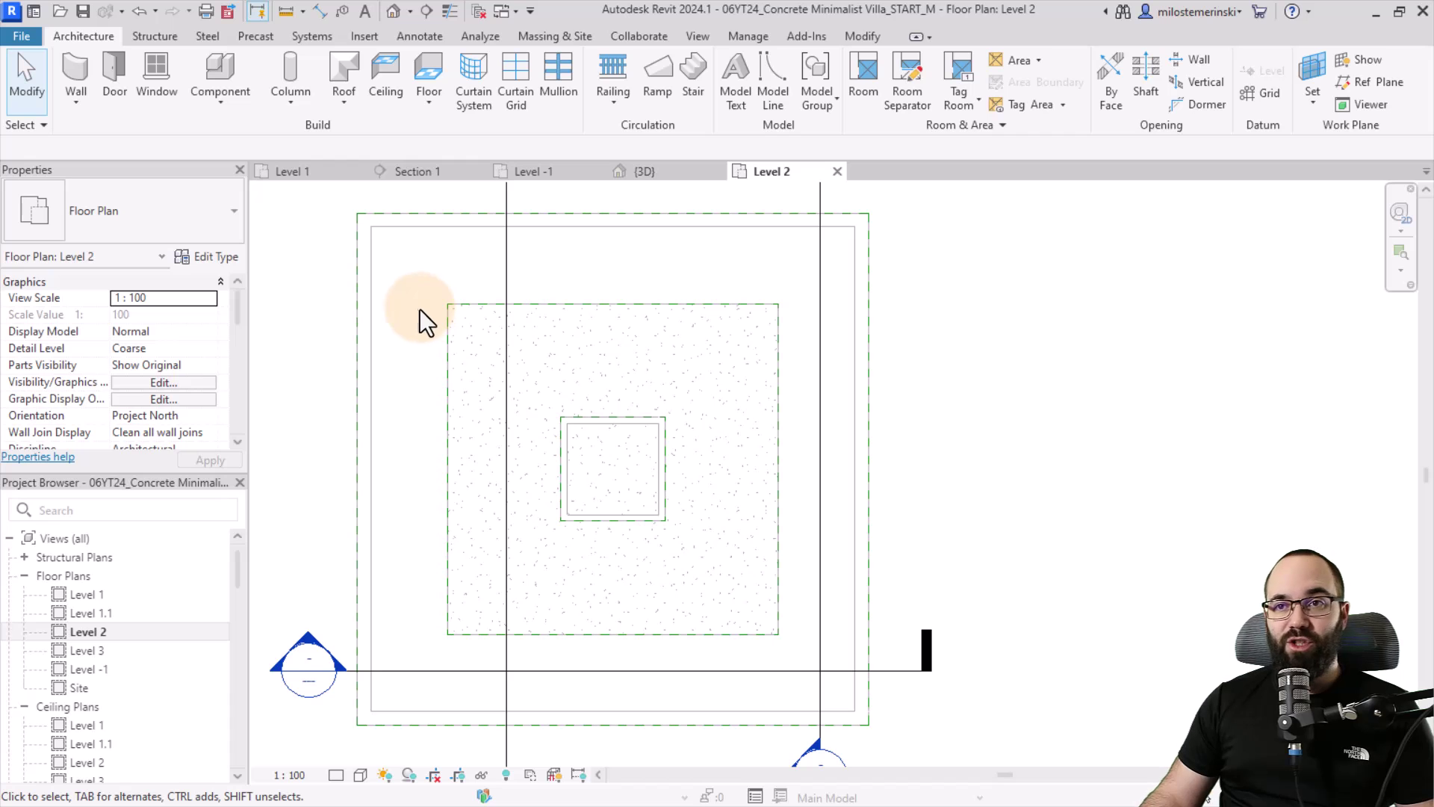
click(157, 35)
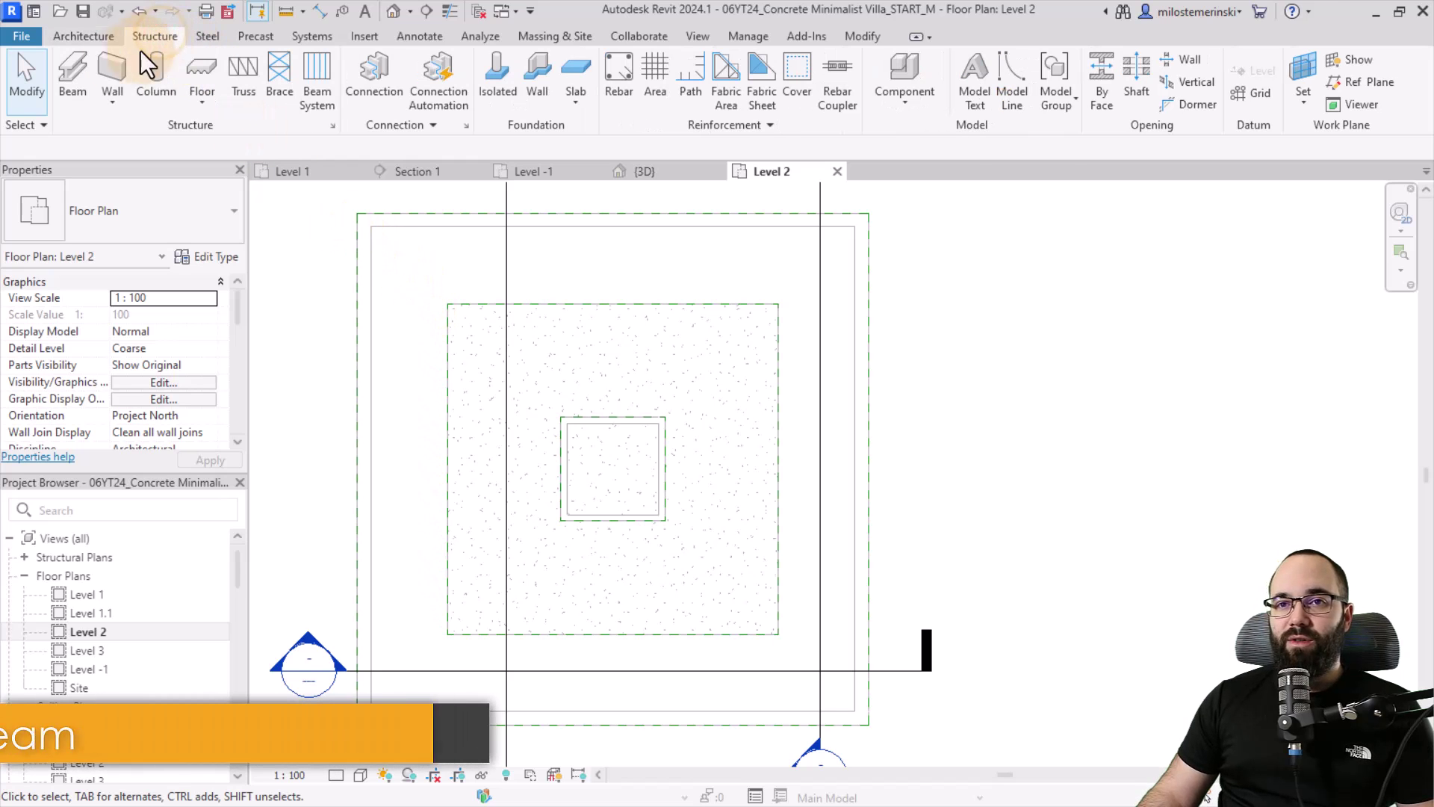
click(75, 82)
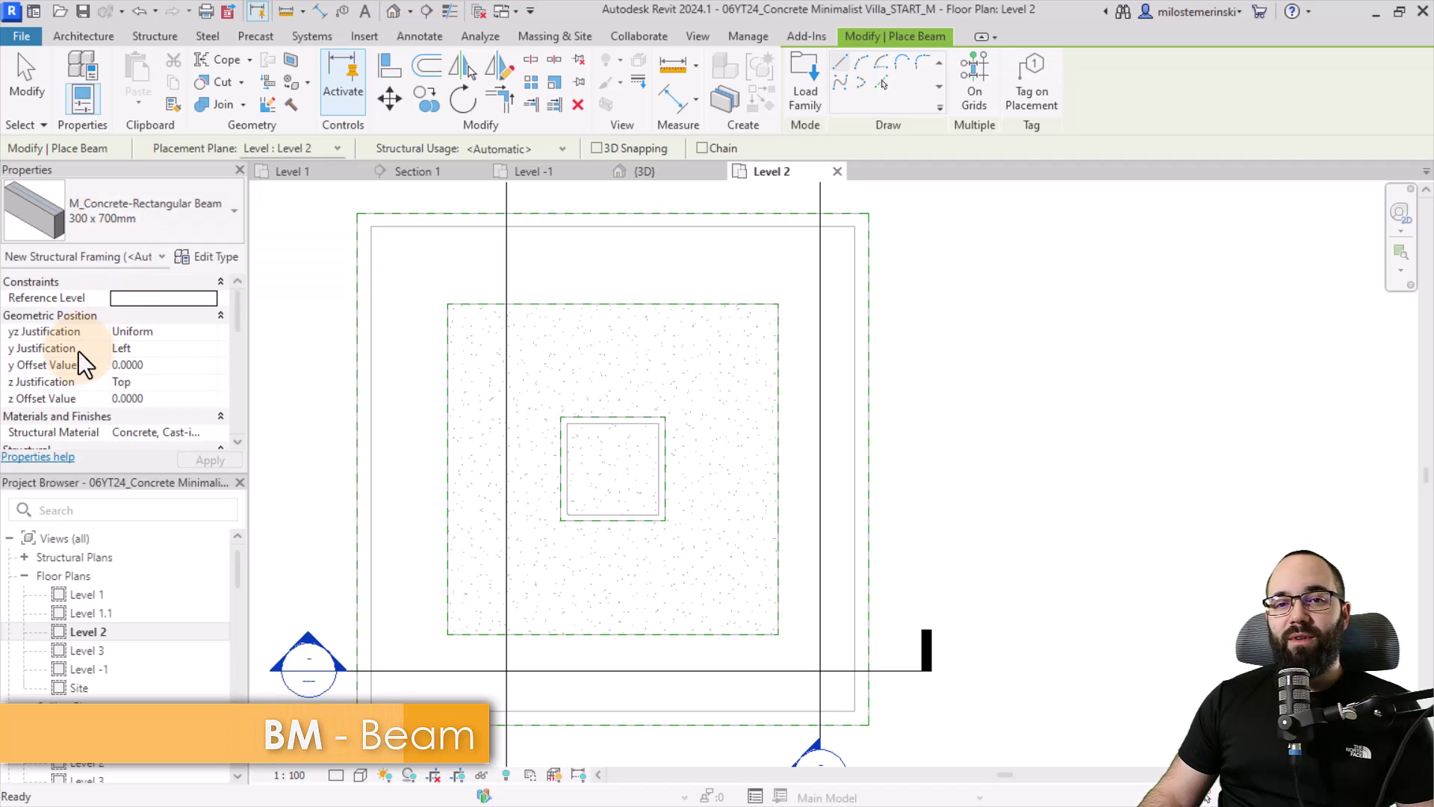
click(173, 348)
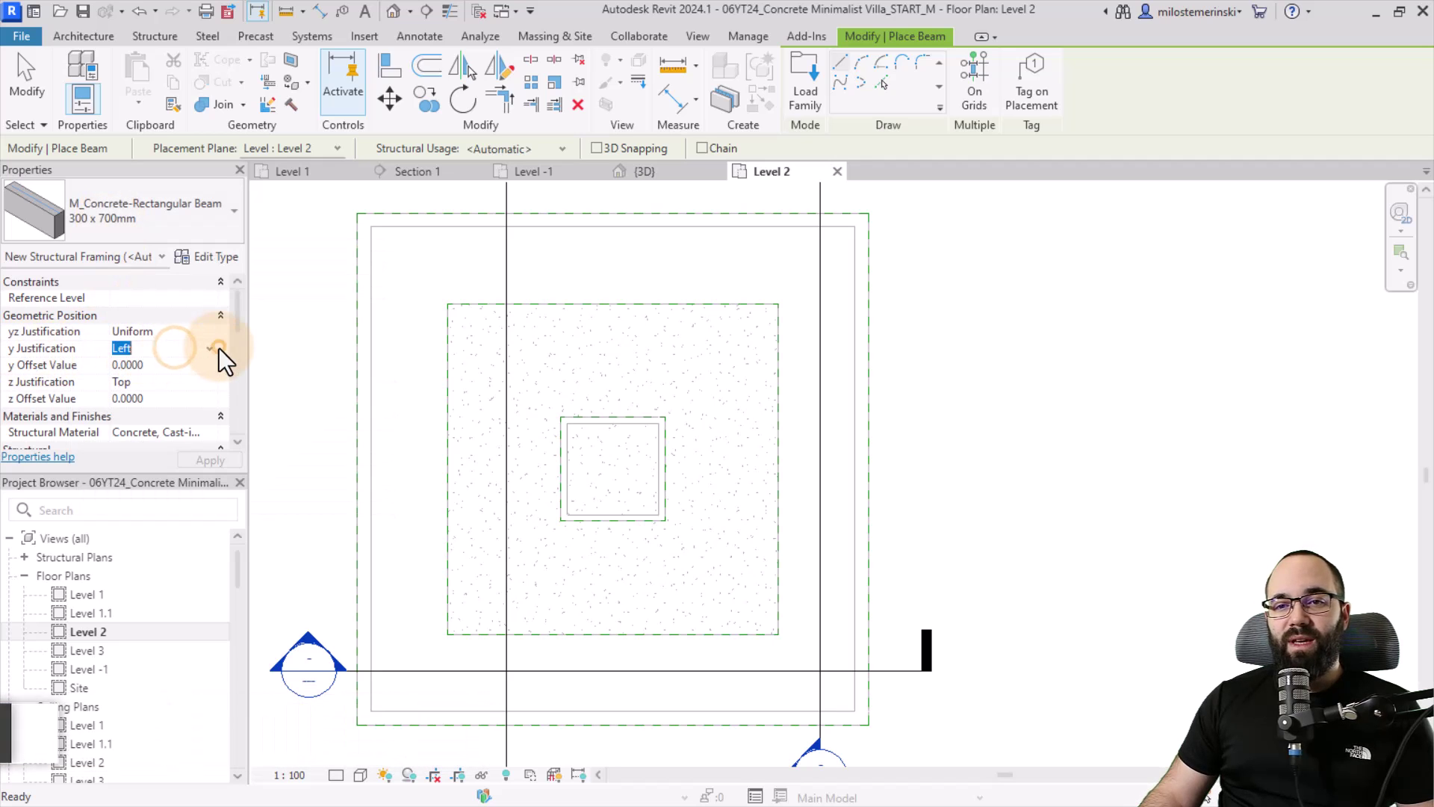
click(210, 349)
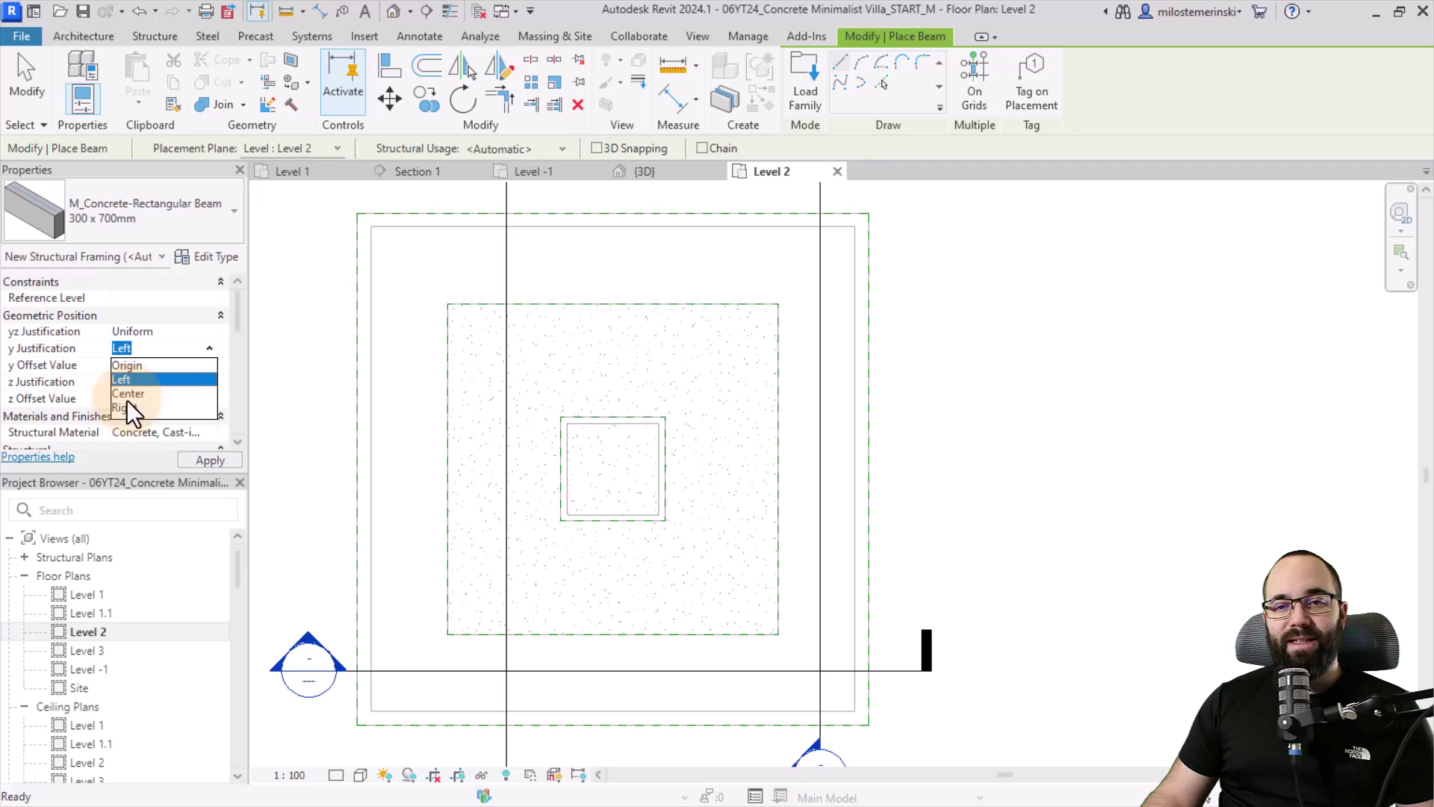
click(126, 381)
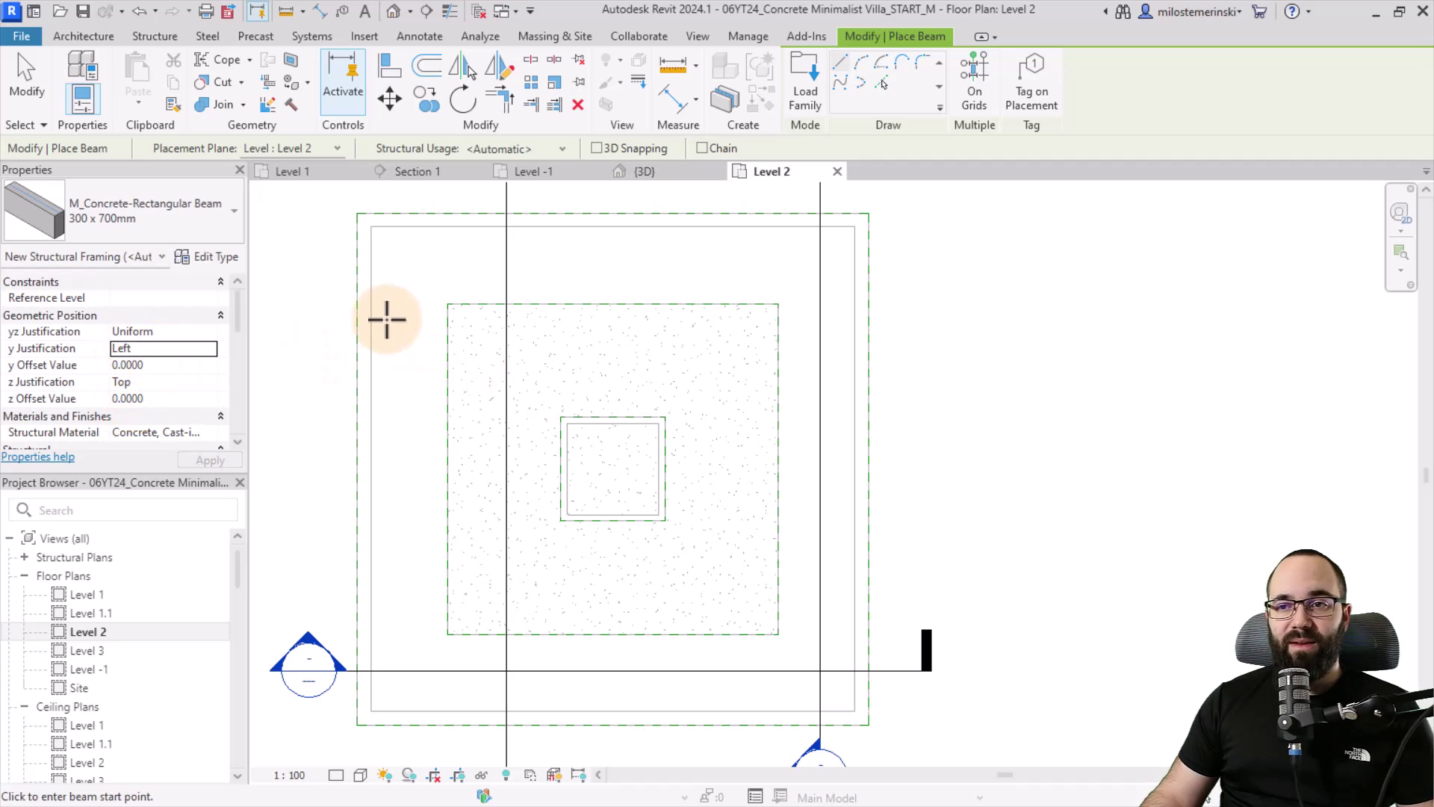
Place two horizontal 11 m beams along the upper and lower reference planes of the inner square, spanning between the outer walls' centerlines
click(364, 304)
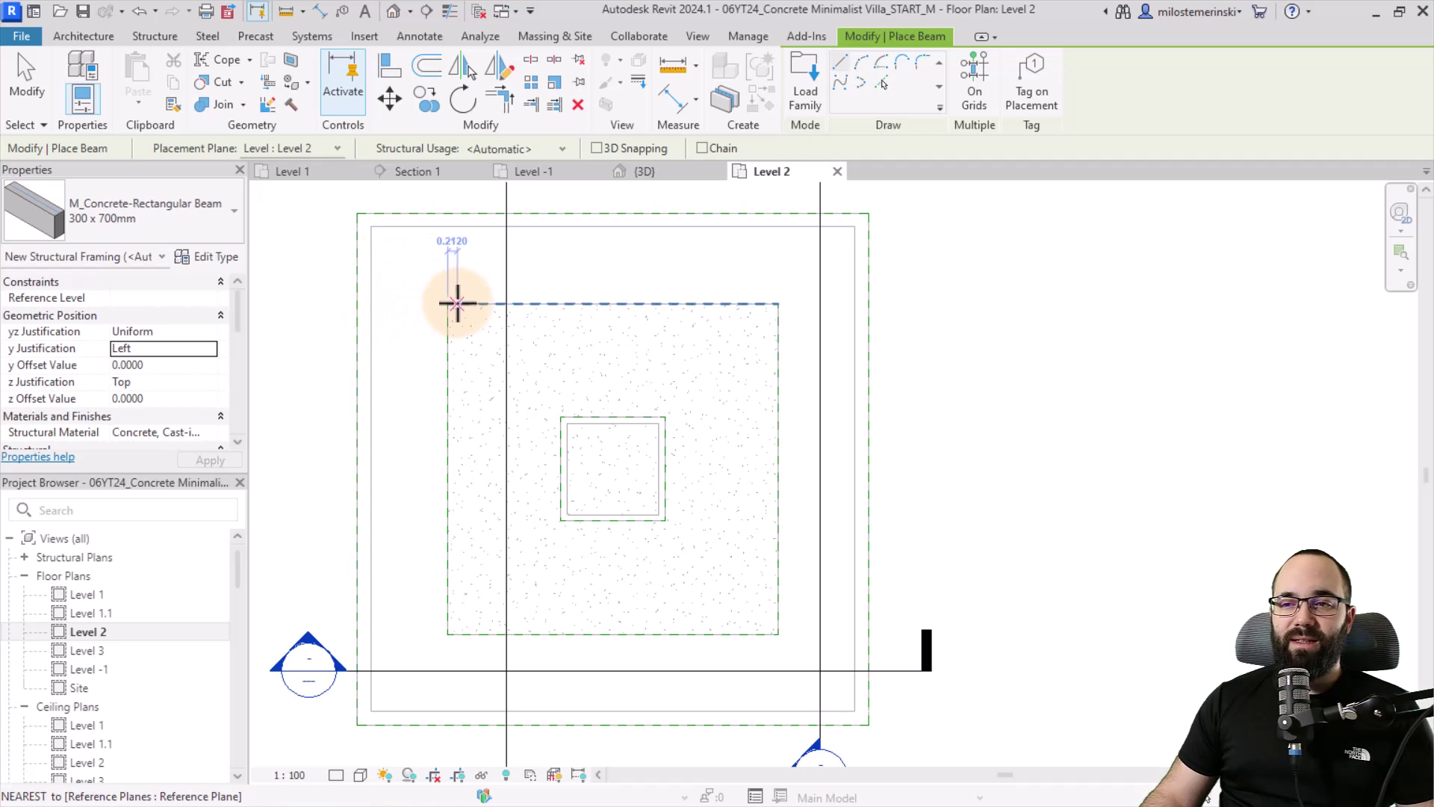
middle_drag(402, 302, 338, 338)
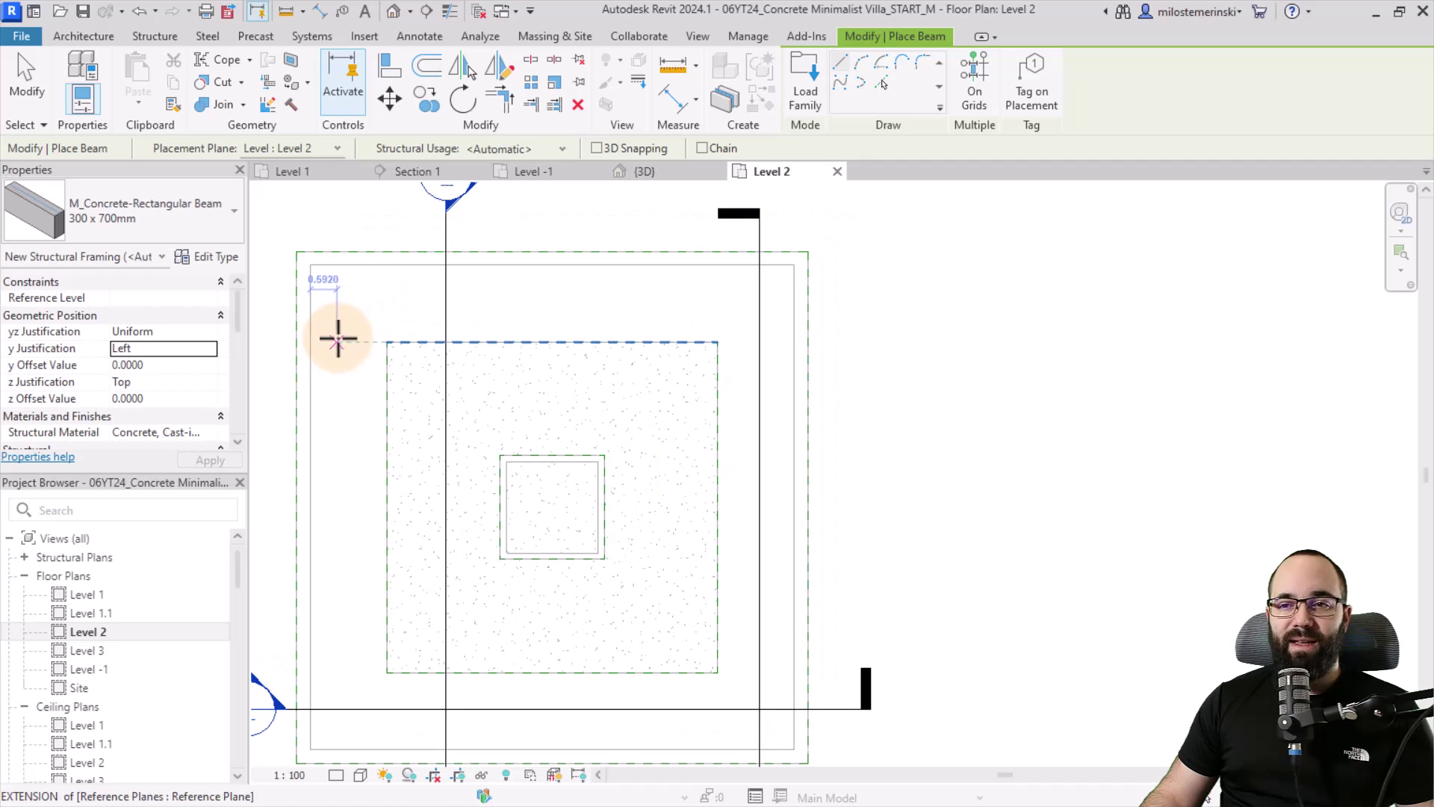
click(296, 341)
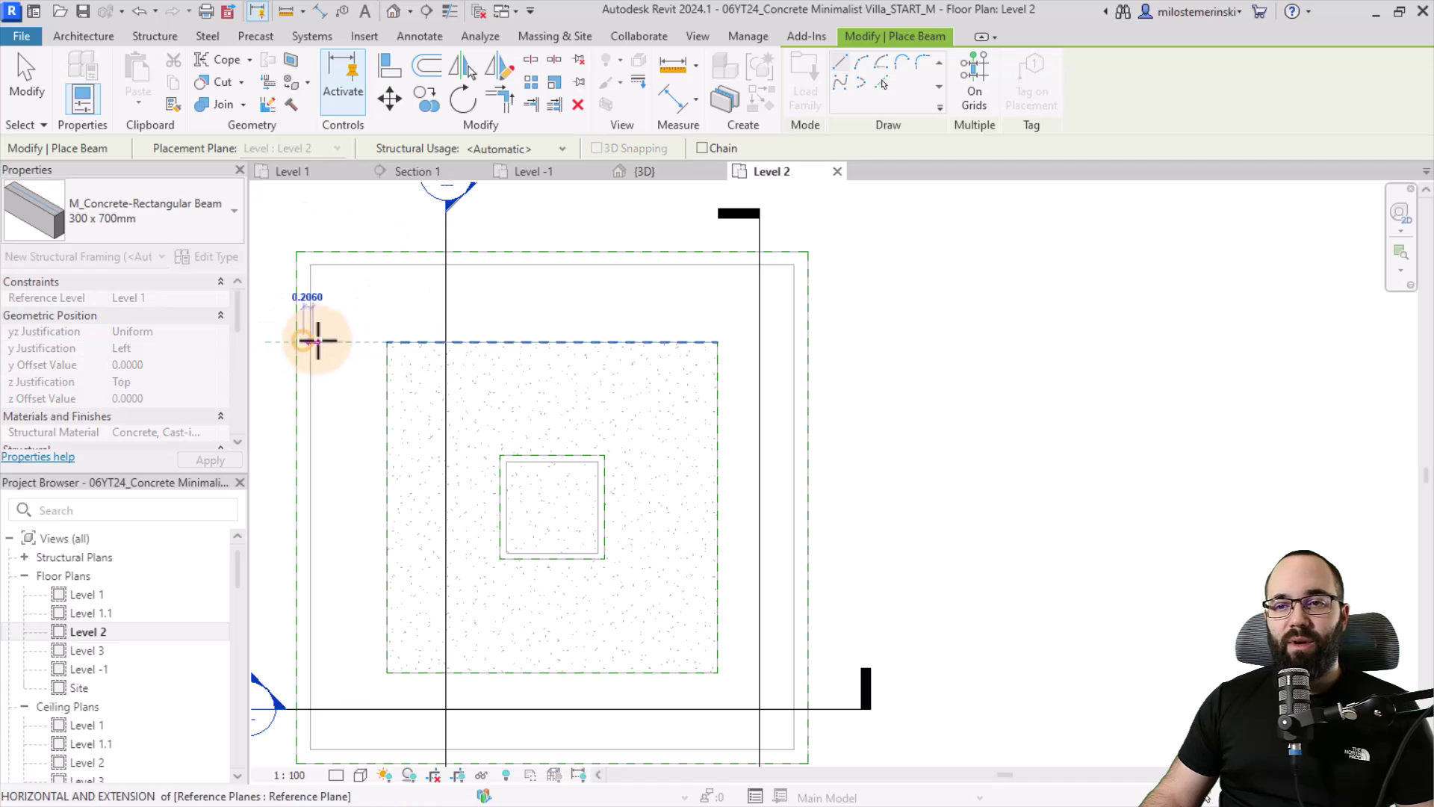
click(801, 342)
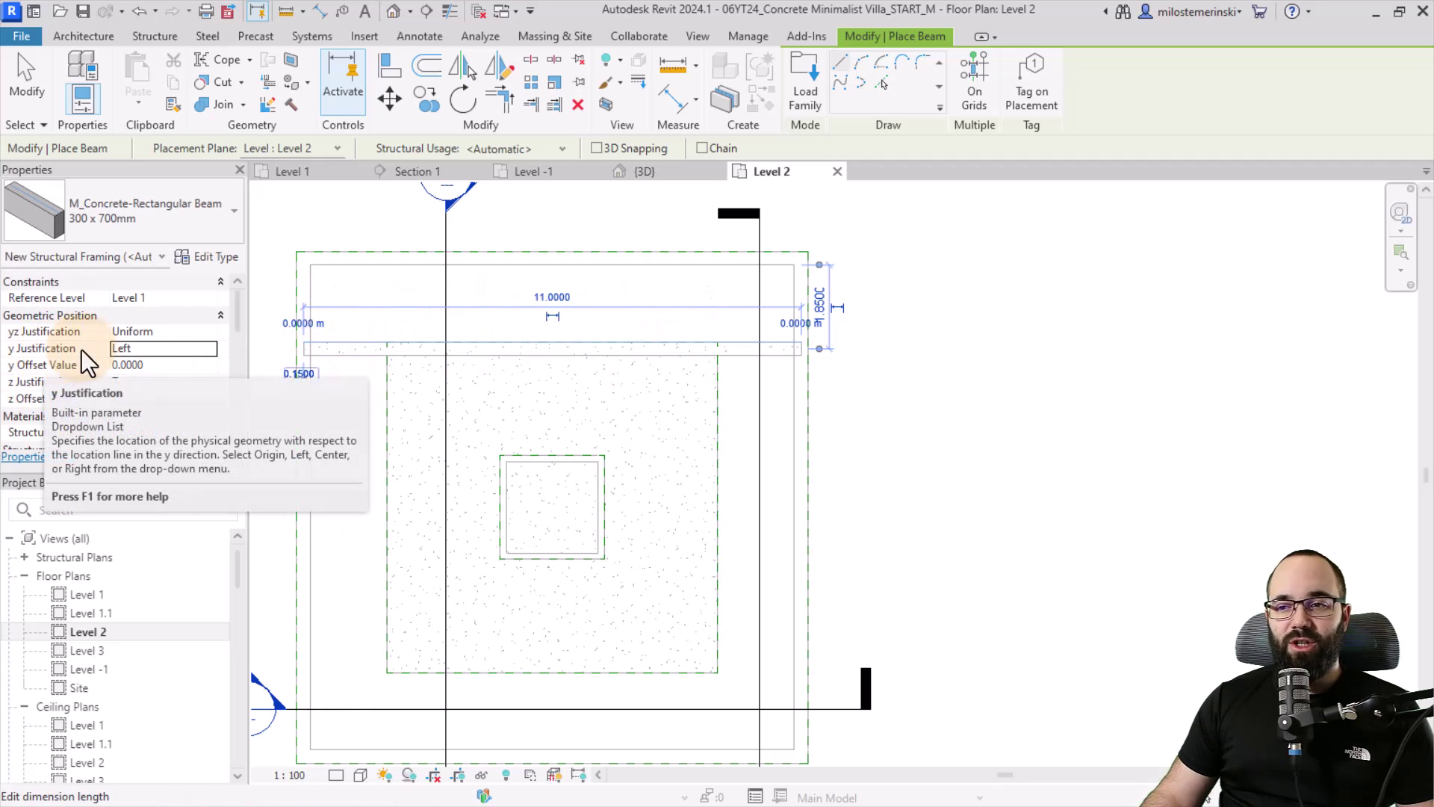
middle_drag(595, 479, 641, 384)
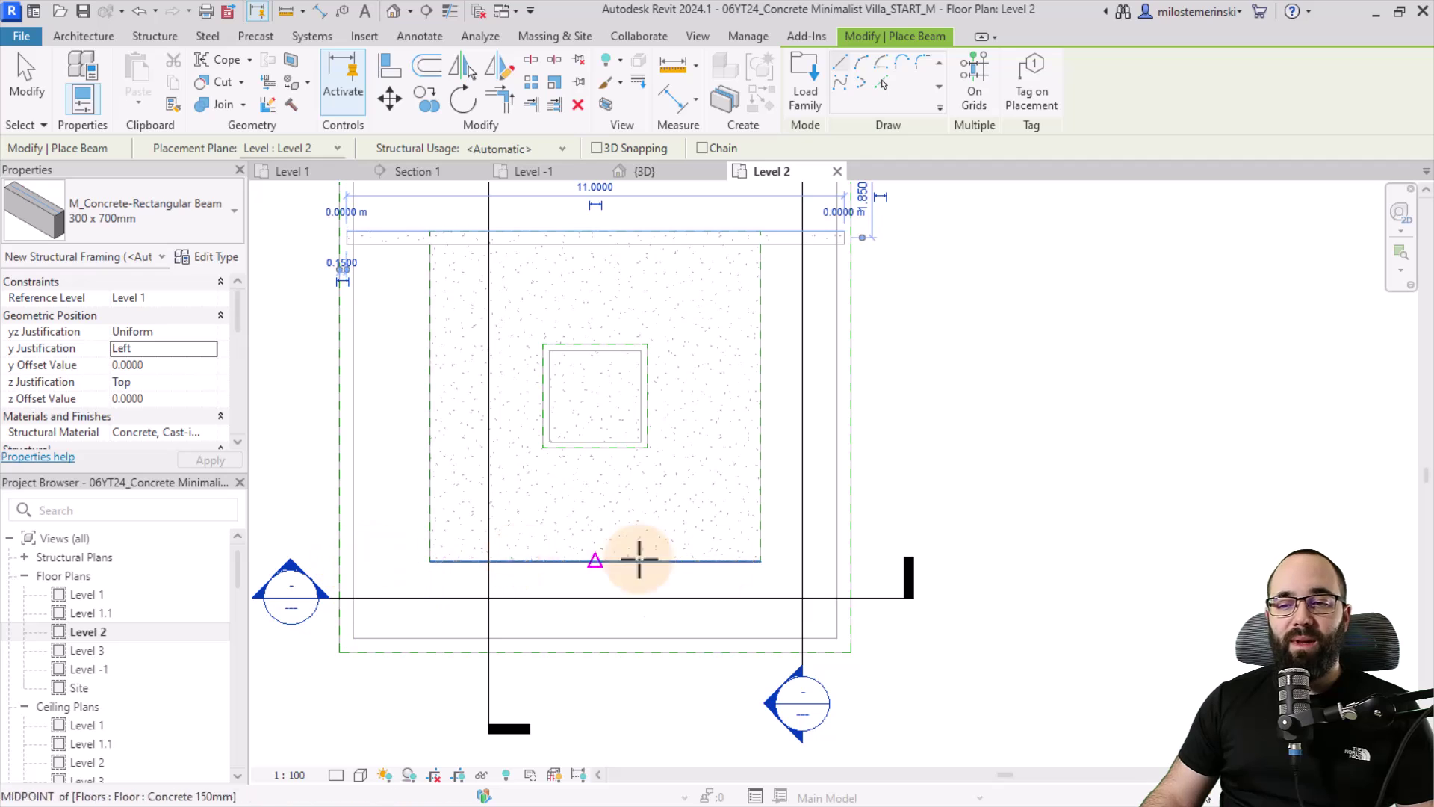
click(844, 560)
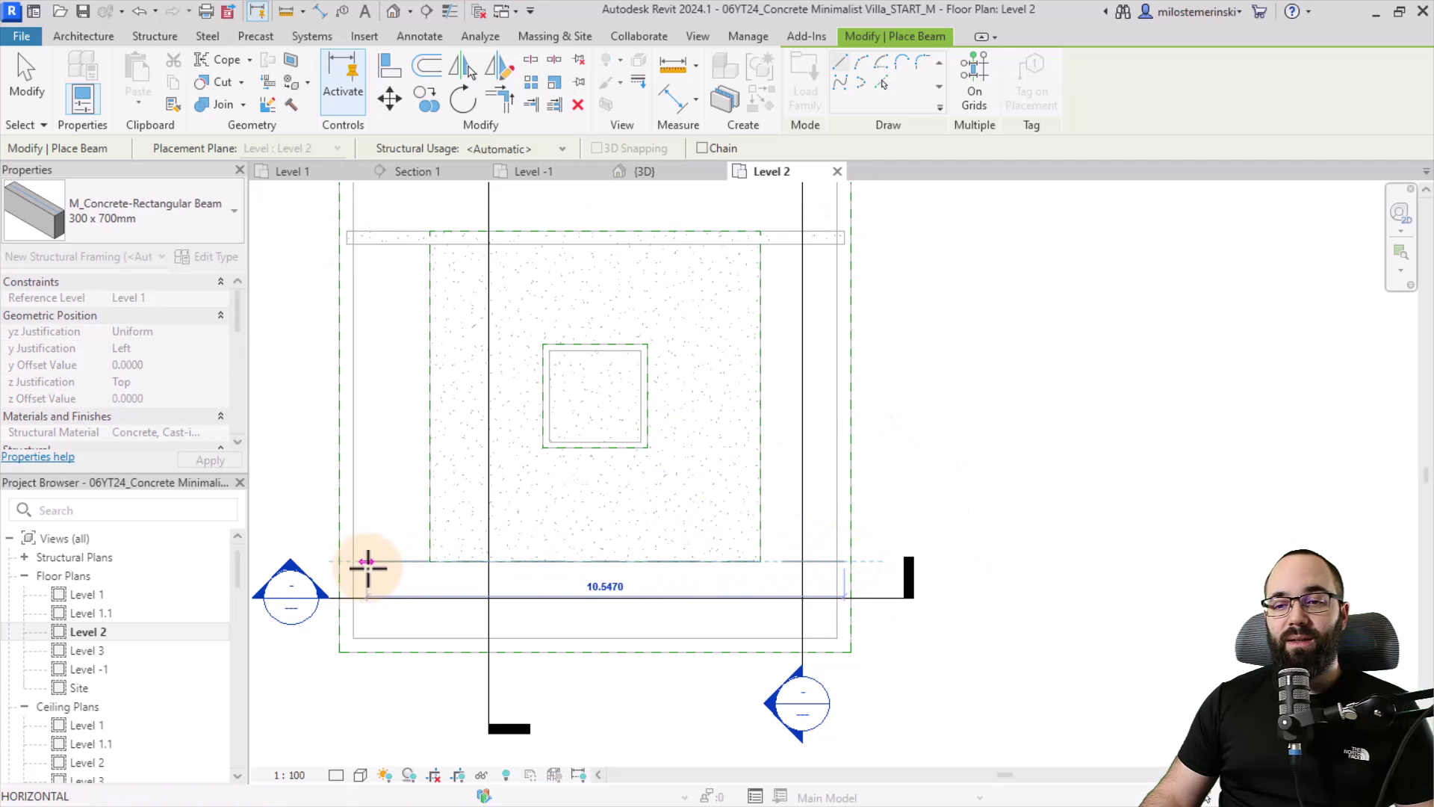
click(345, 562)
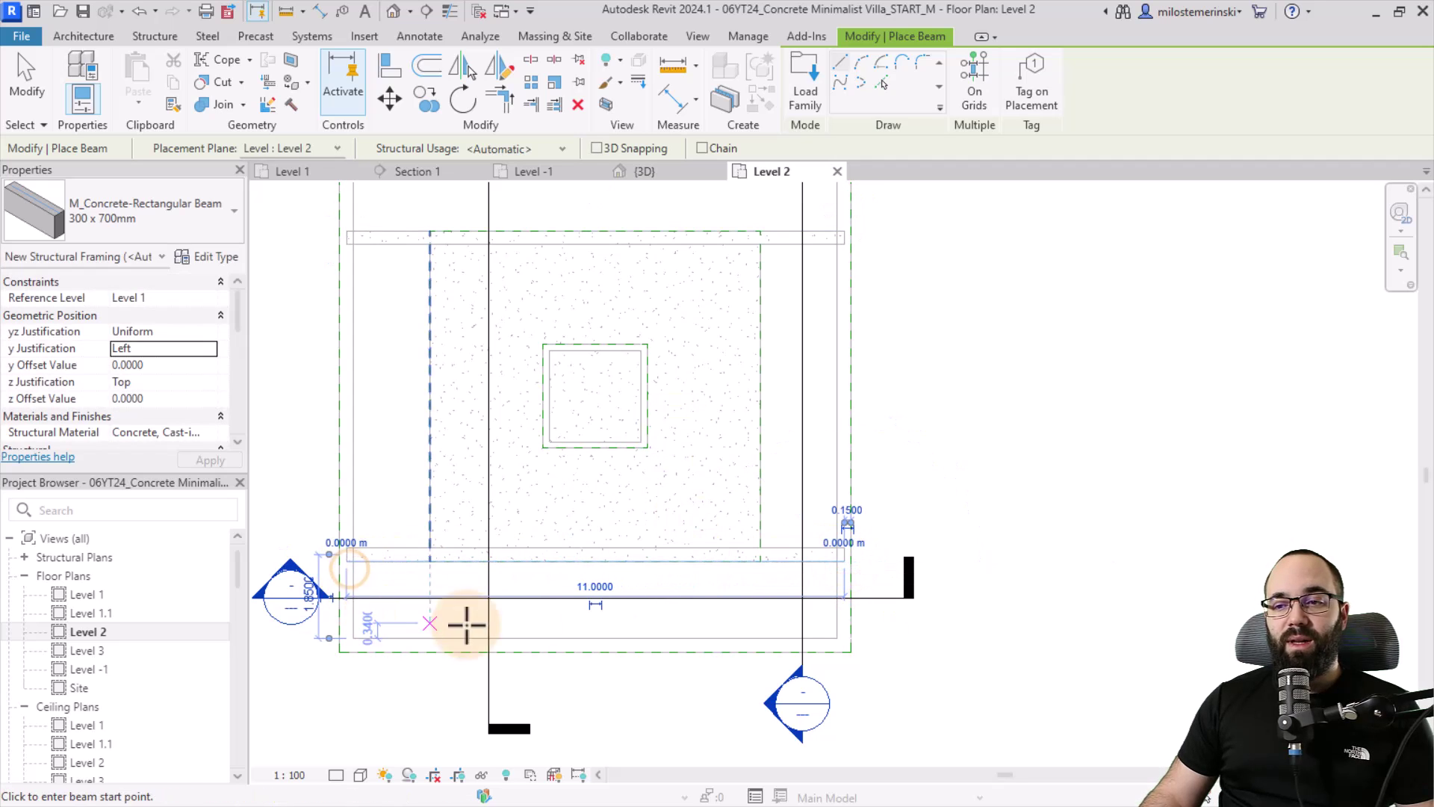
Place two more horizontal 11 m beams along the upper and lower reference planes of the central core
click(346, 337)
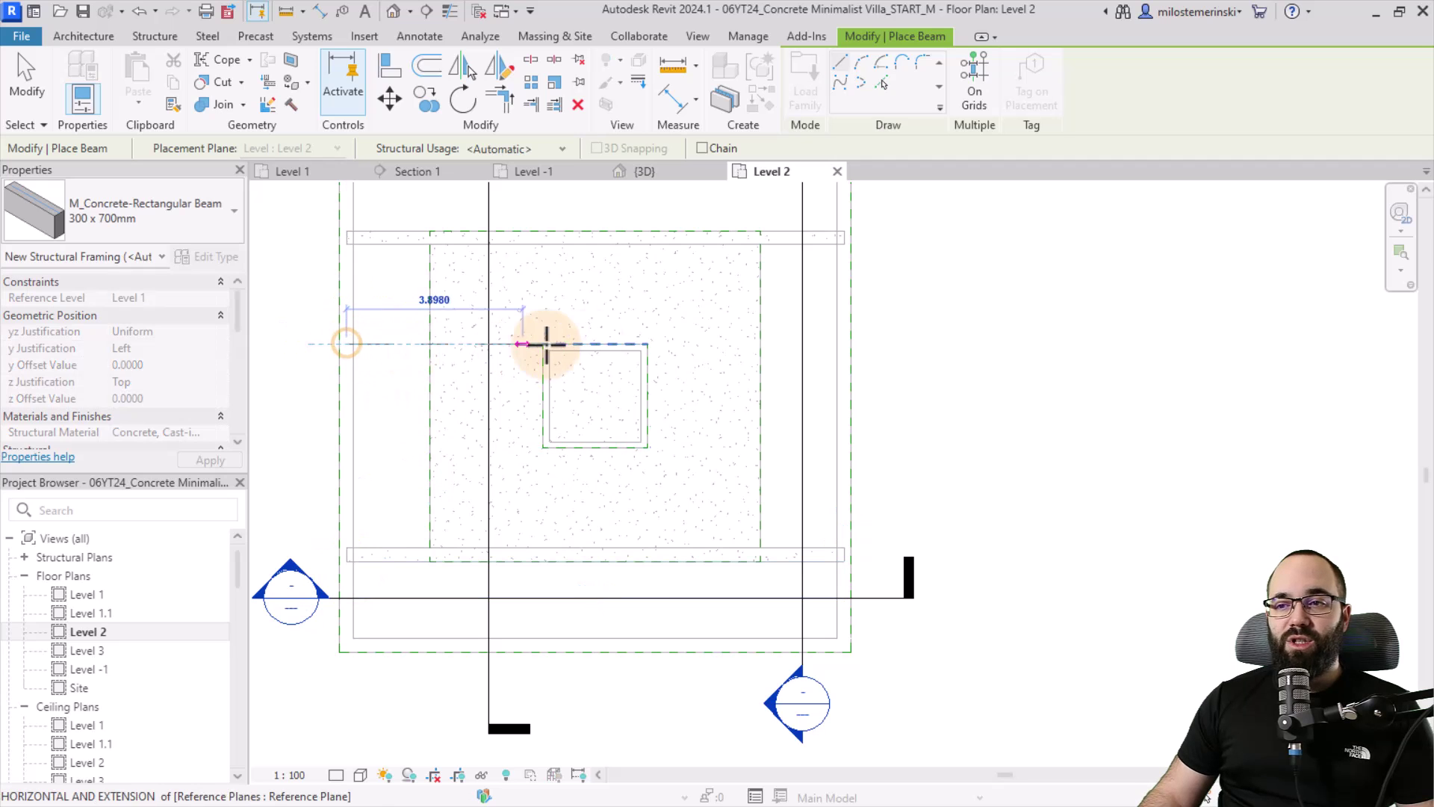
click(844, 344)
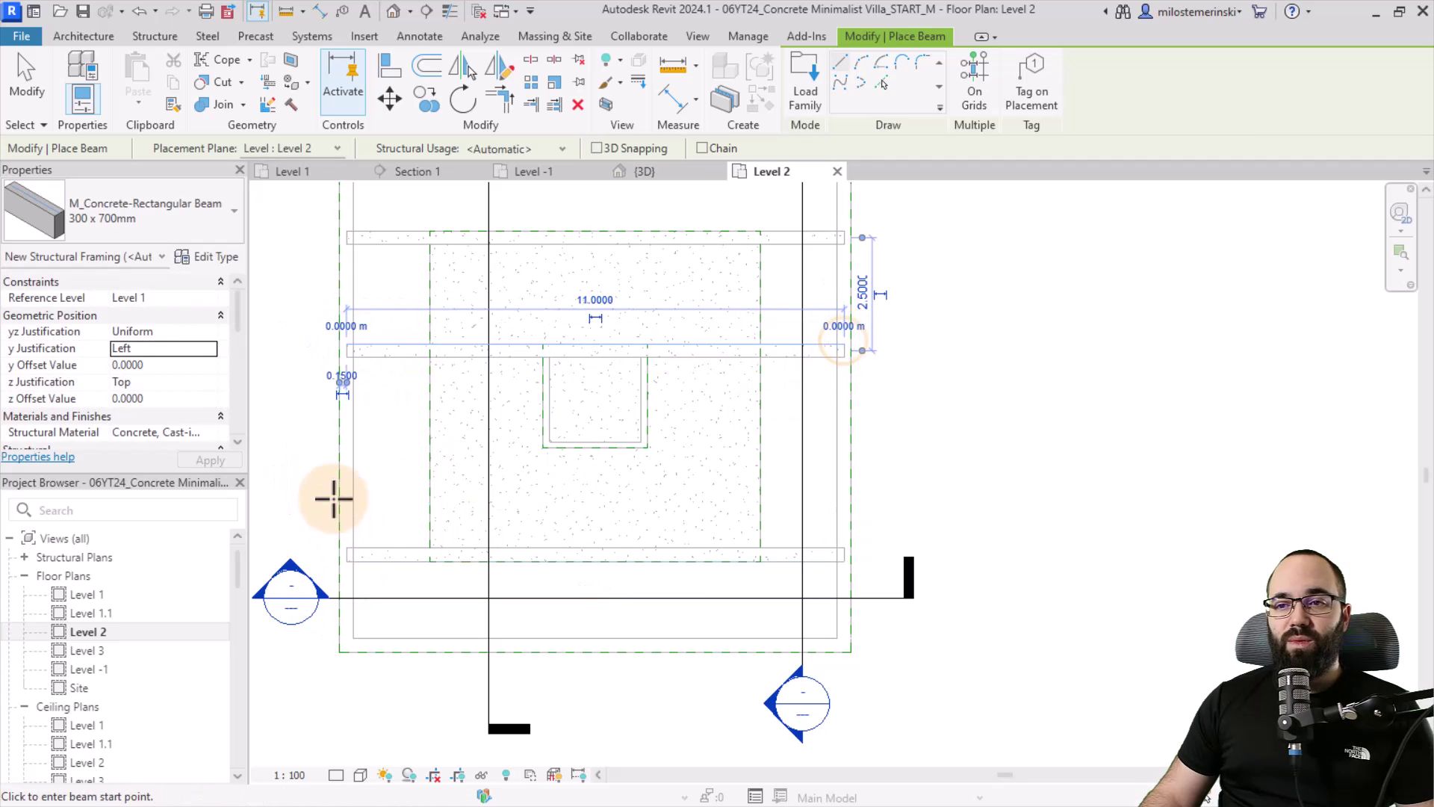
click(843, 450)
click(346, 450)
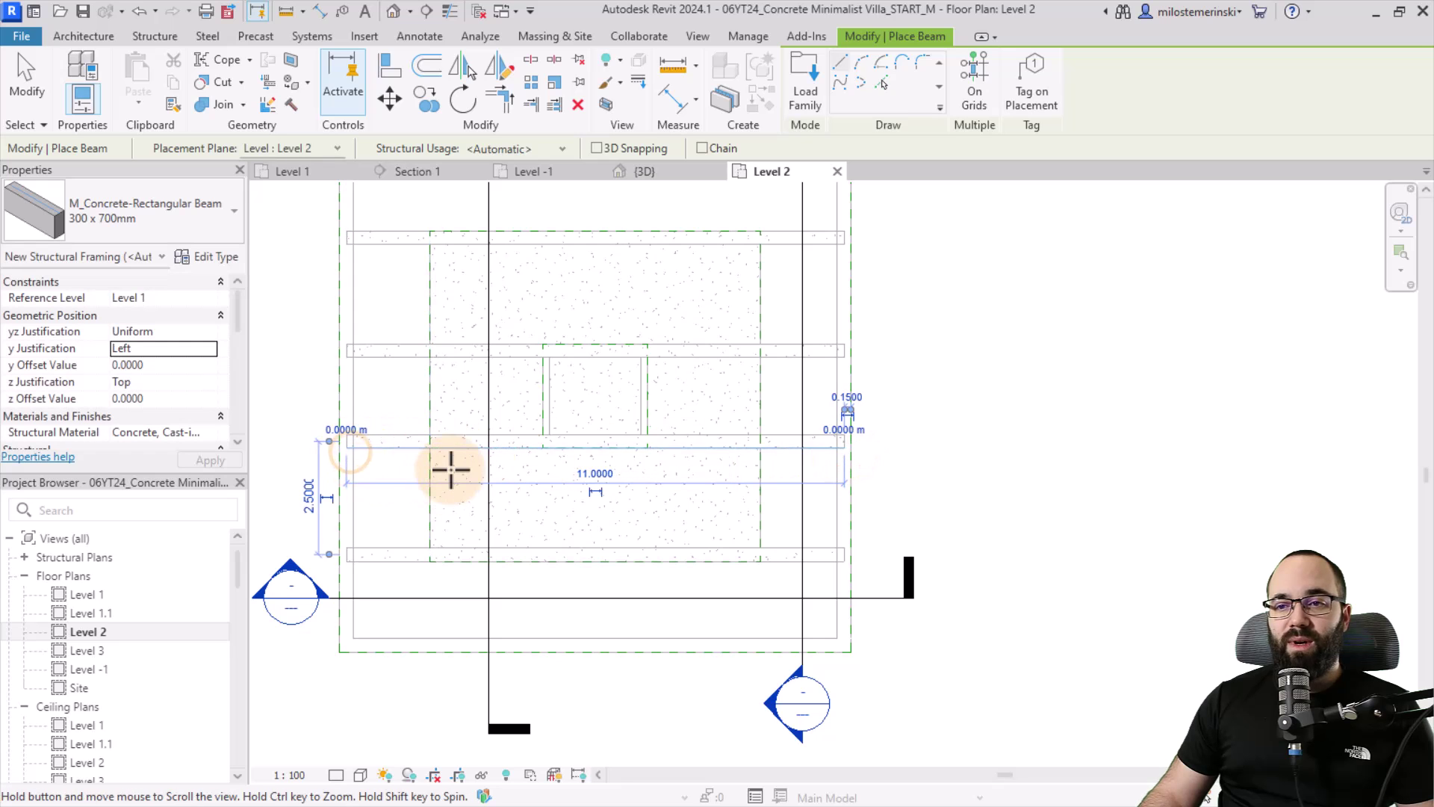
Try a vertical 11 m beam from top to bottom along the inner square's left reference plane, and undo it
middle_drag(448, 470, 442, 530)
scroll(442, 530, down, 1)
click(428, 275)
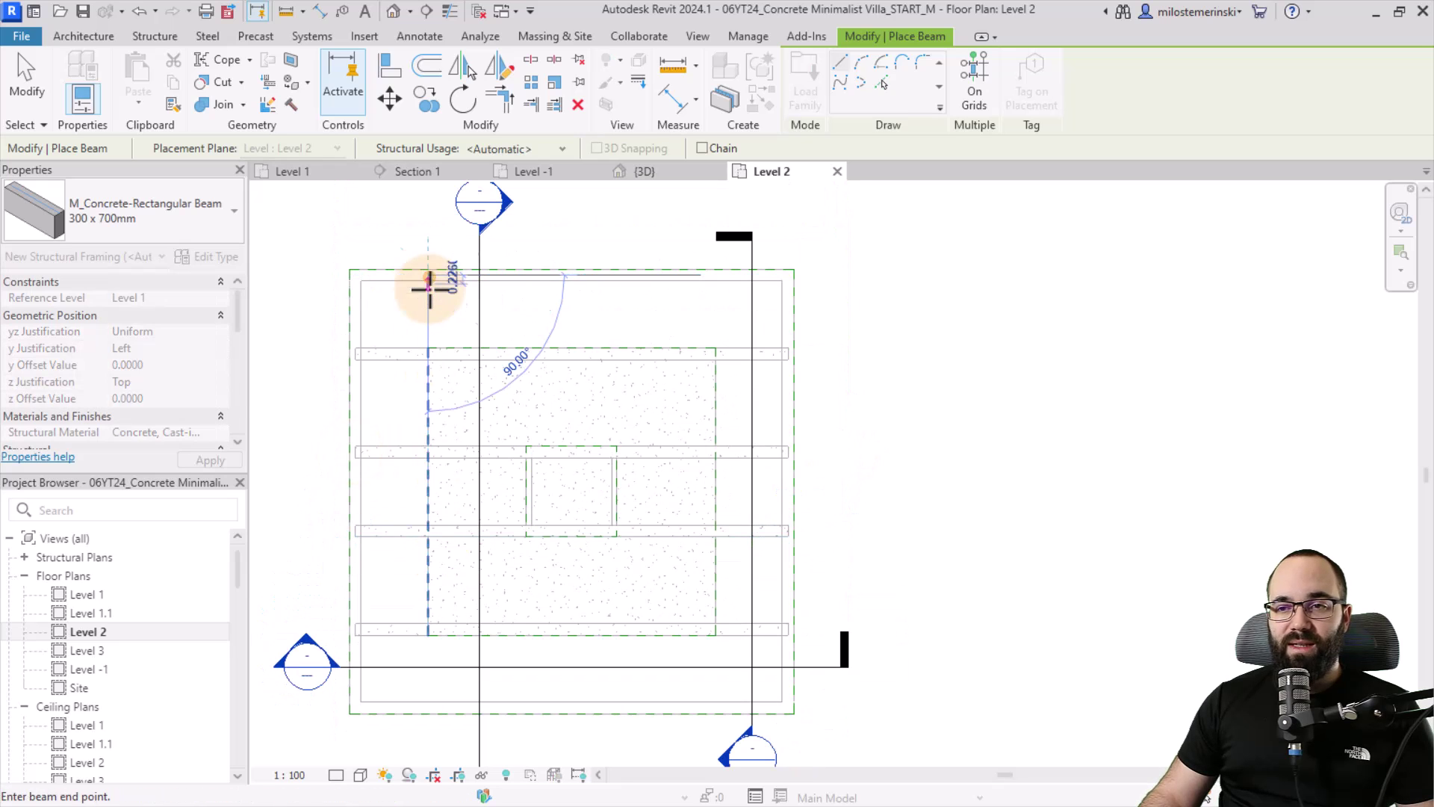
click(428, 708)
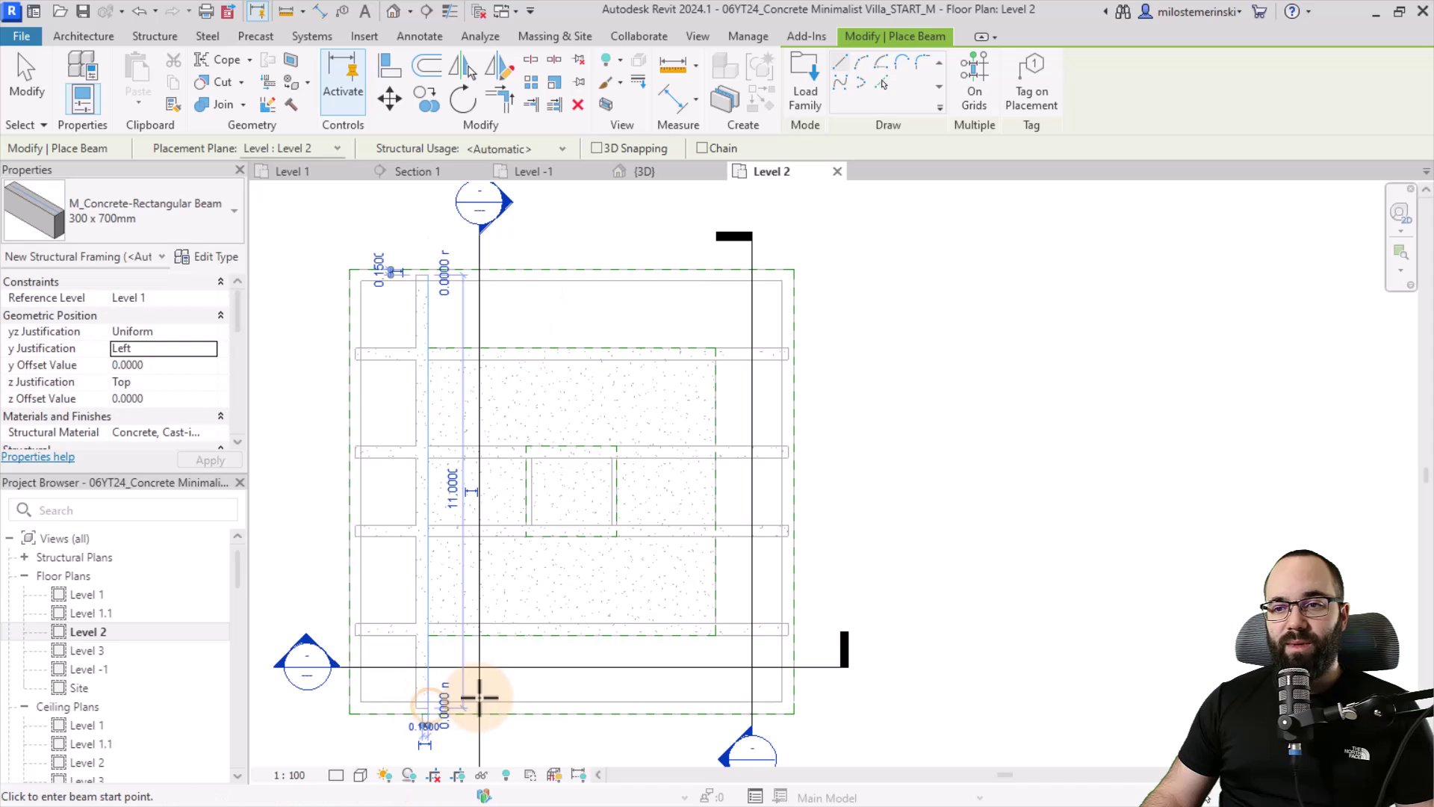
click(139, 11)
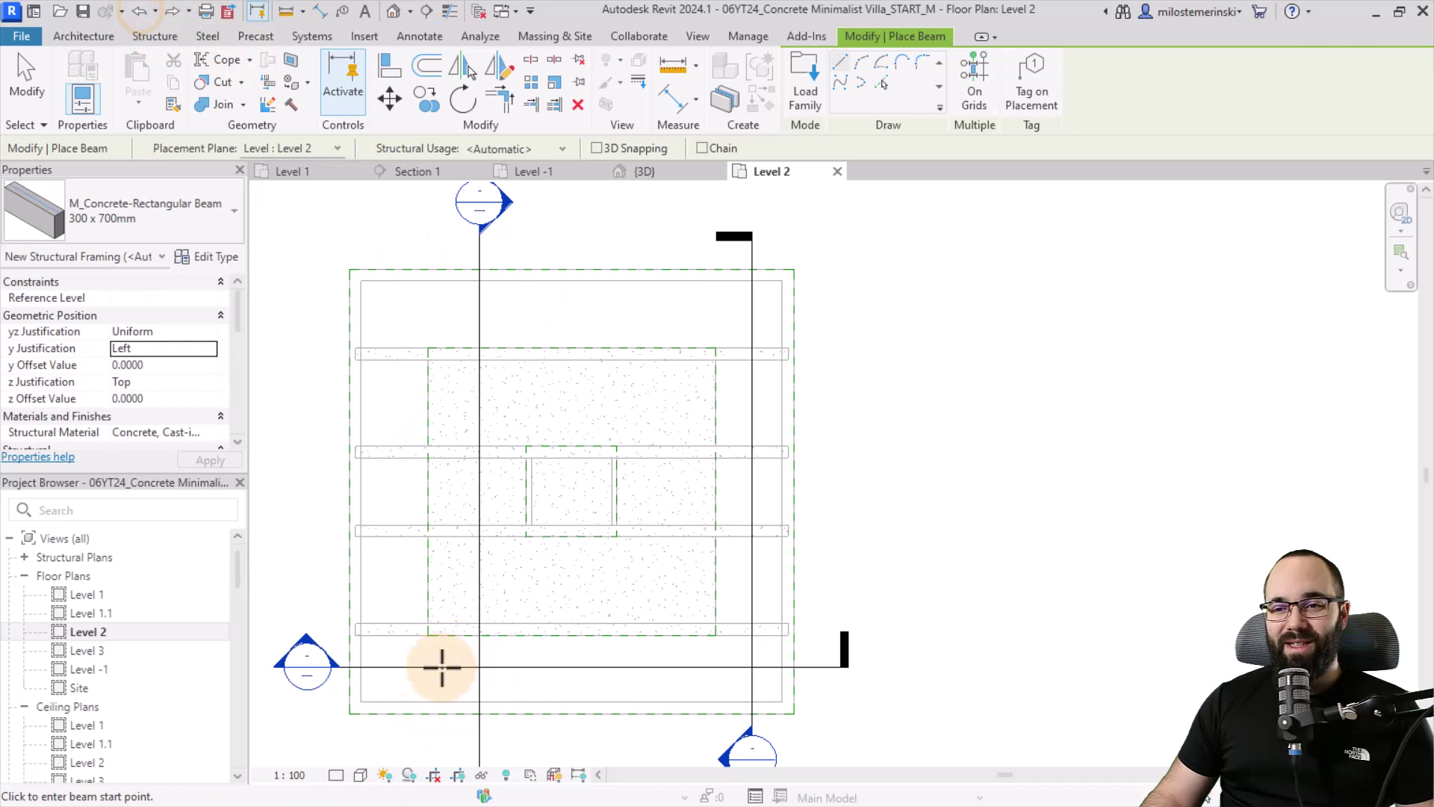
Place vertical 11 m beams along the inner square's left reference plane, bottom to top, and its right reference plane, top to bottom
click(426, 705)
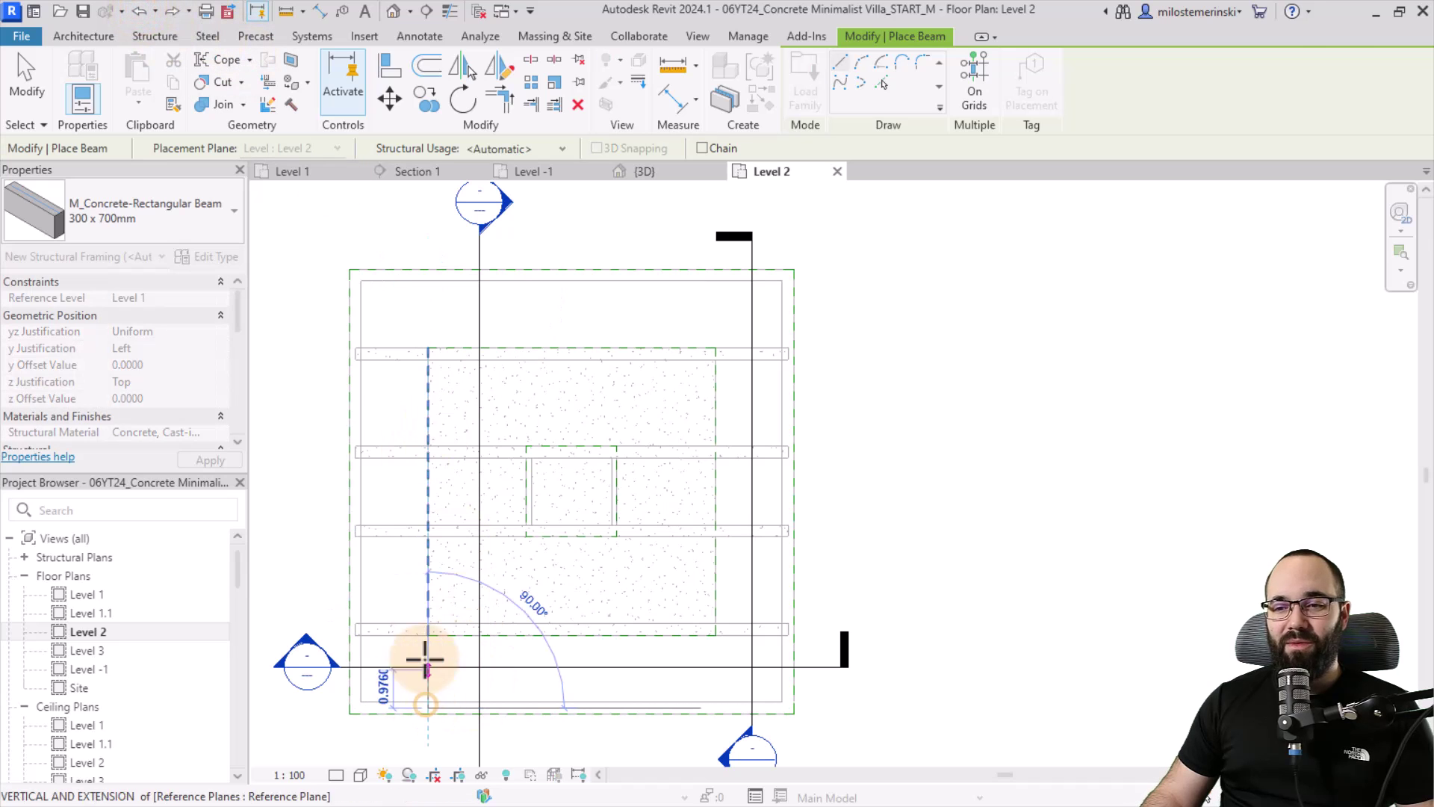
click(428, 274)
click(717, 275)
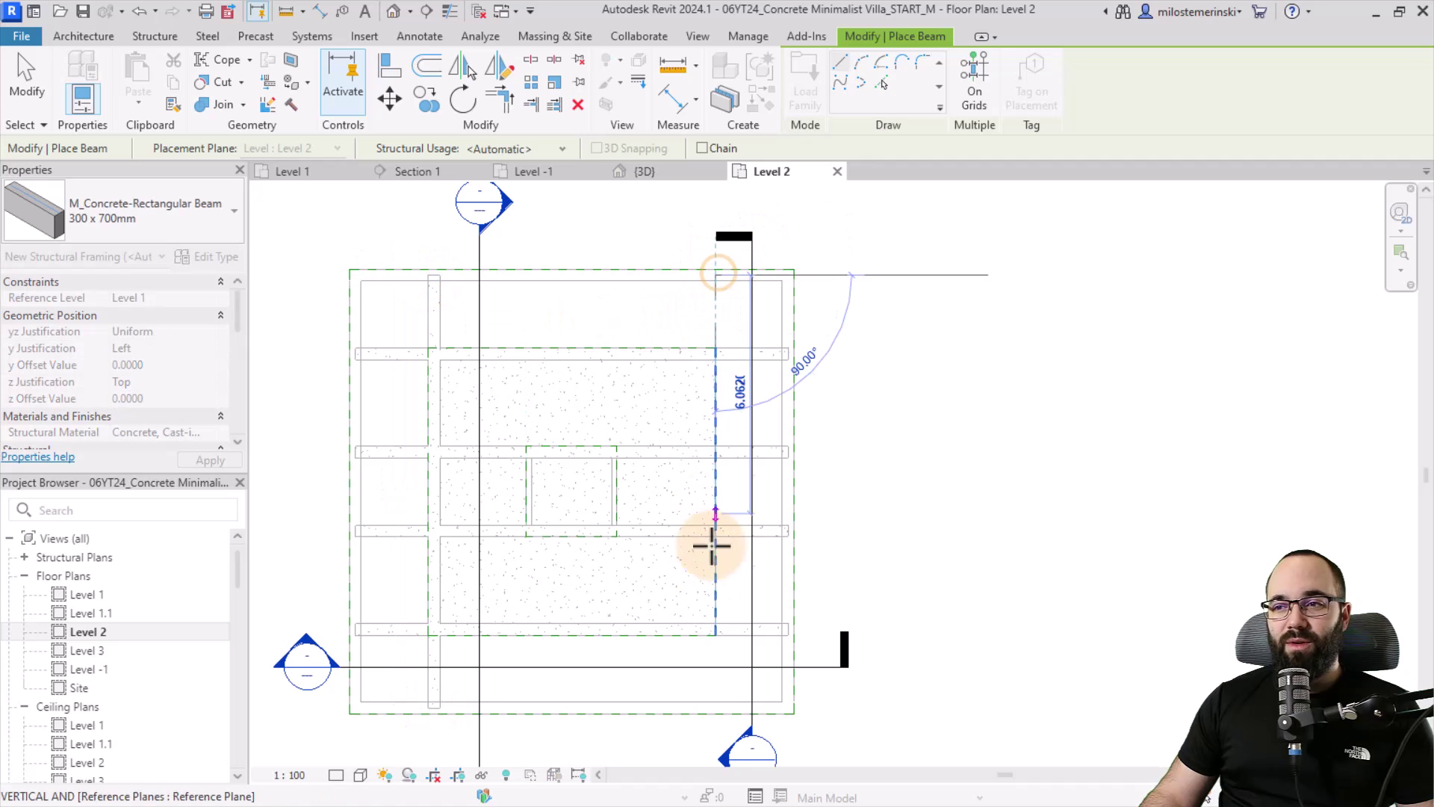
click(715, 706)
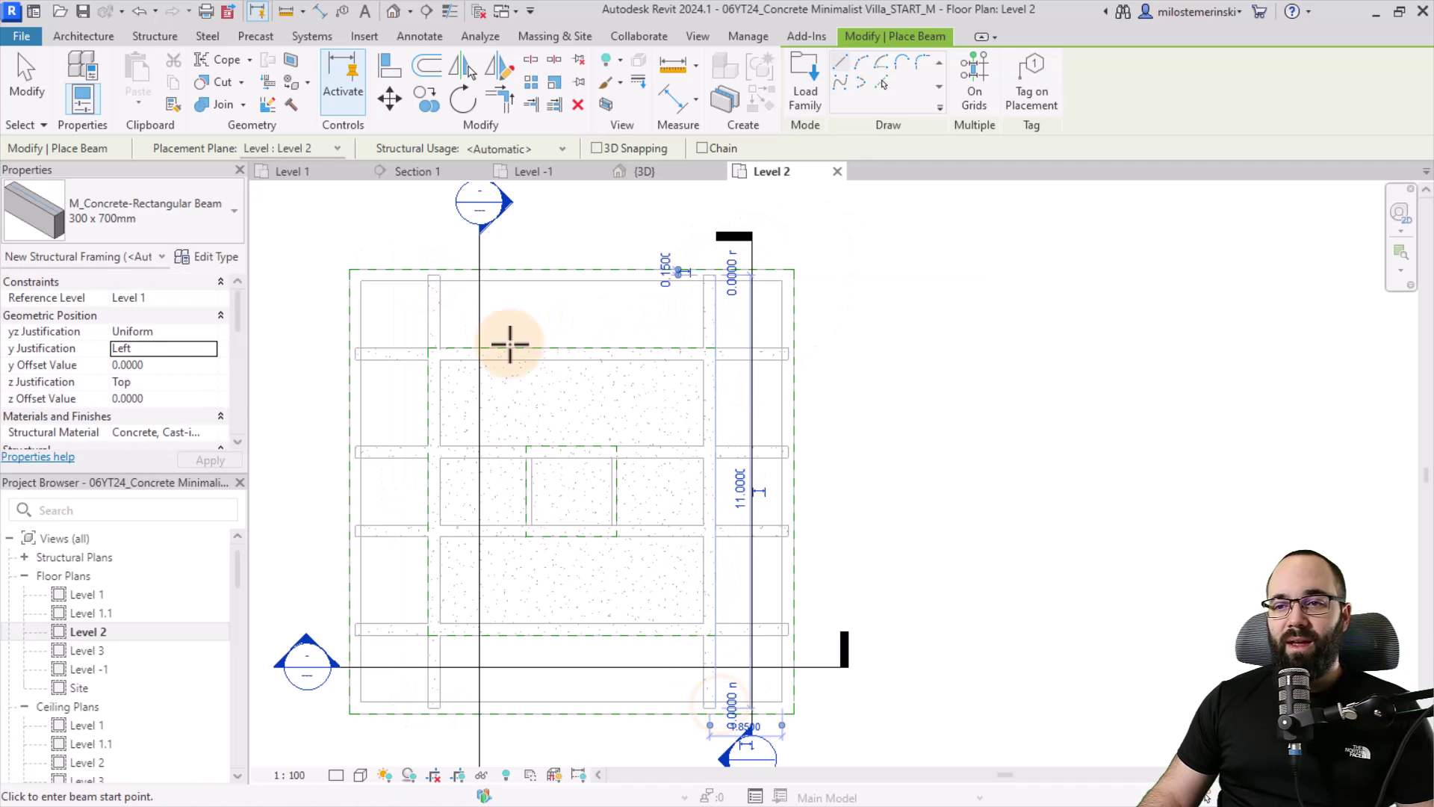
Place vertical 11 m beams along the central core's right reference plane, top to bottom, and its left reference plane, bottom to top
click(617, 275)
click(614, 695)
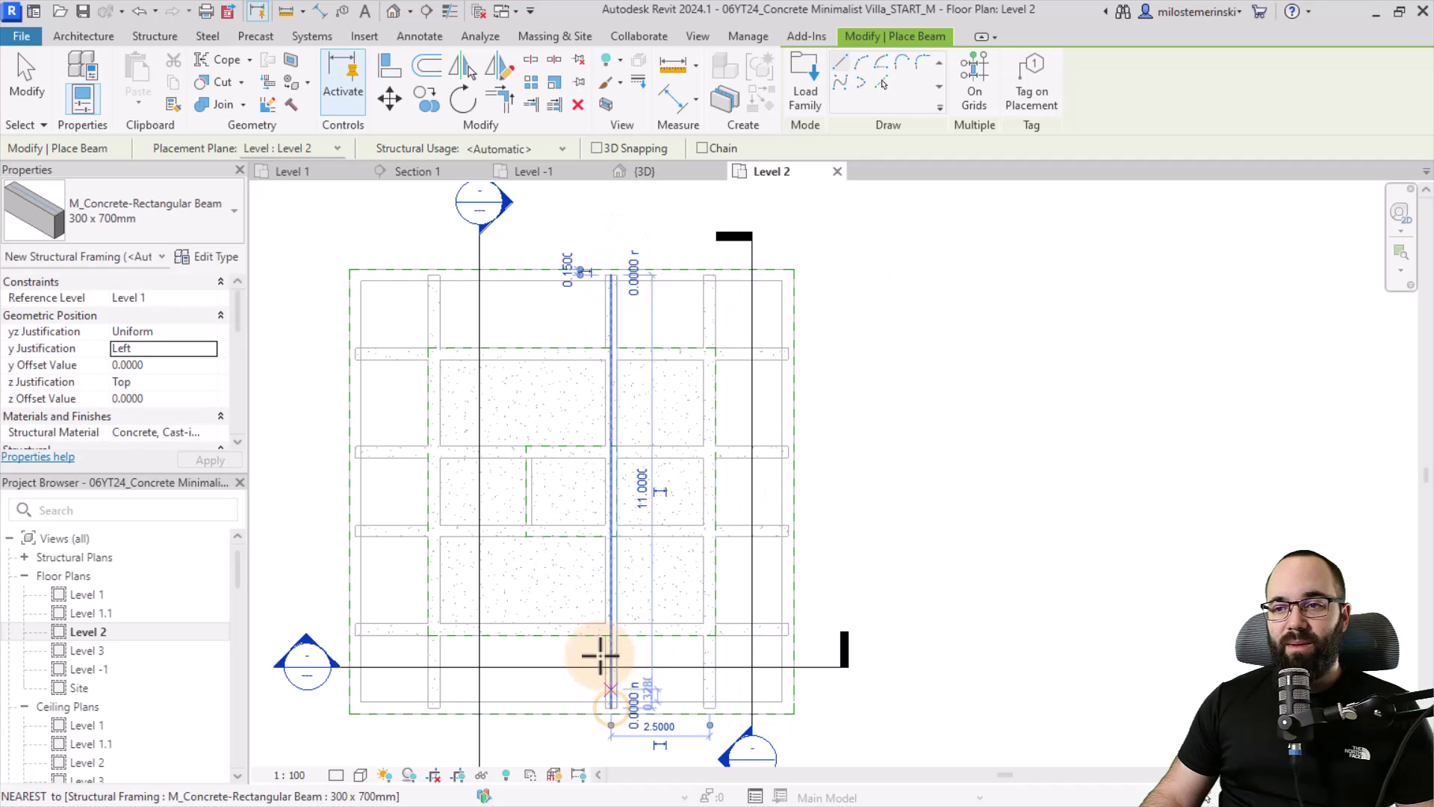
click(526, 710)
click(523, 275)
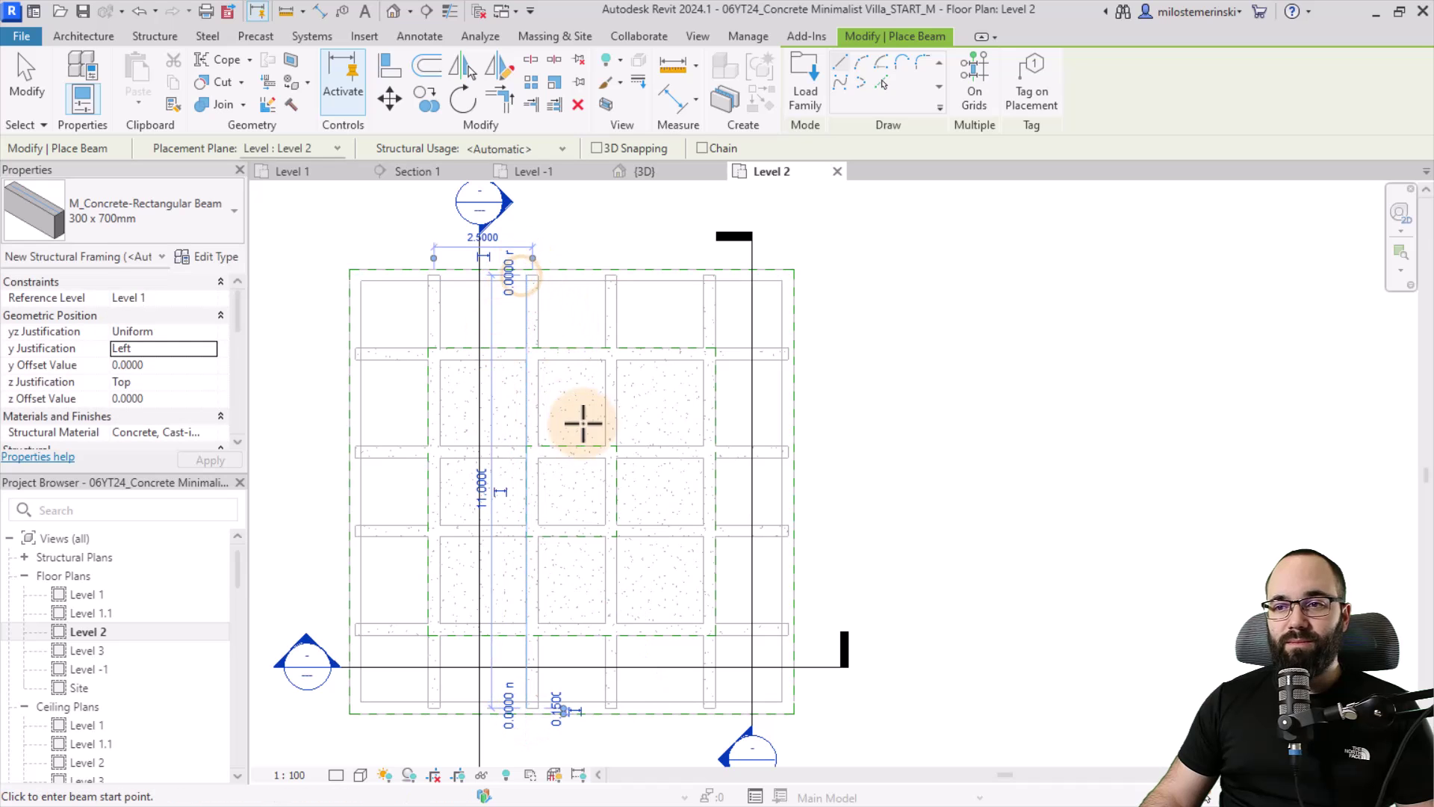
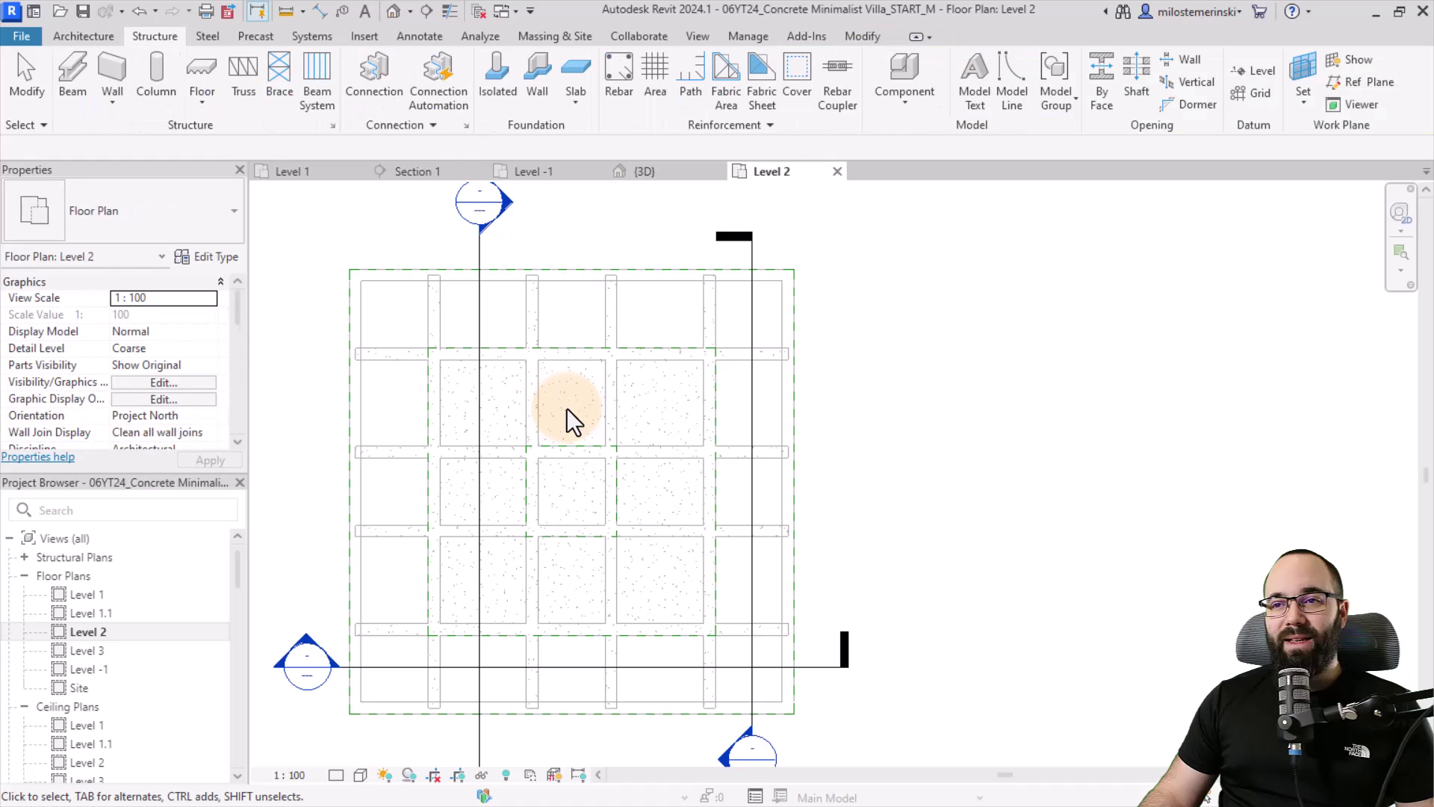
Start a Concrete 150mm floor on Level 2 and outline the inner square's upper-left bay between the beam faces with a 2.2 m square
click(651, 172)
shift+middle_drag(889, 586, 723, 568)
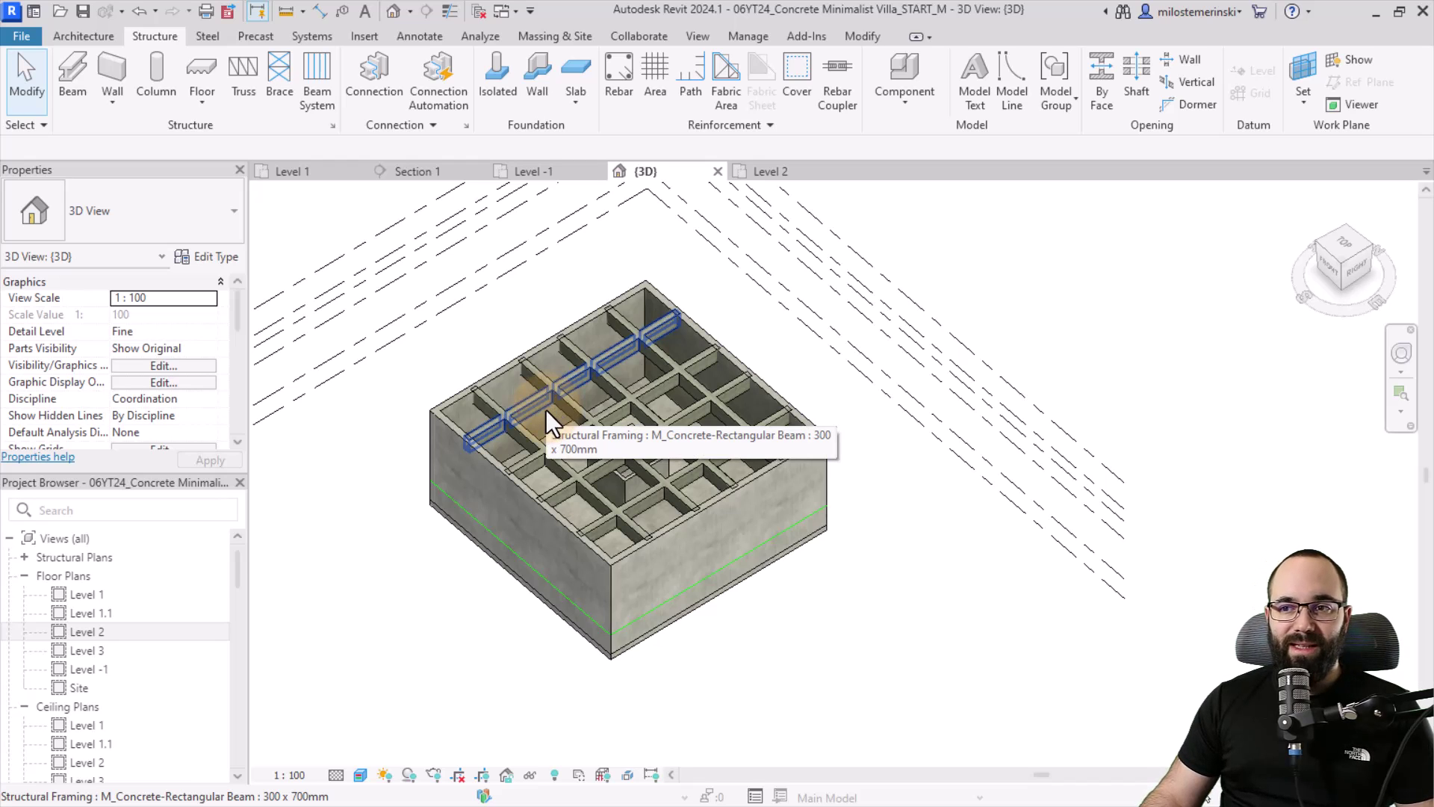
click(770, 174)
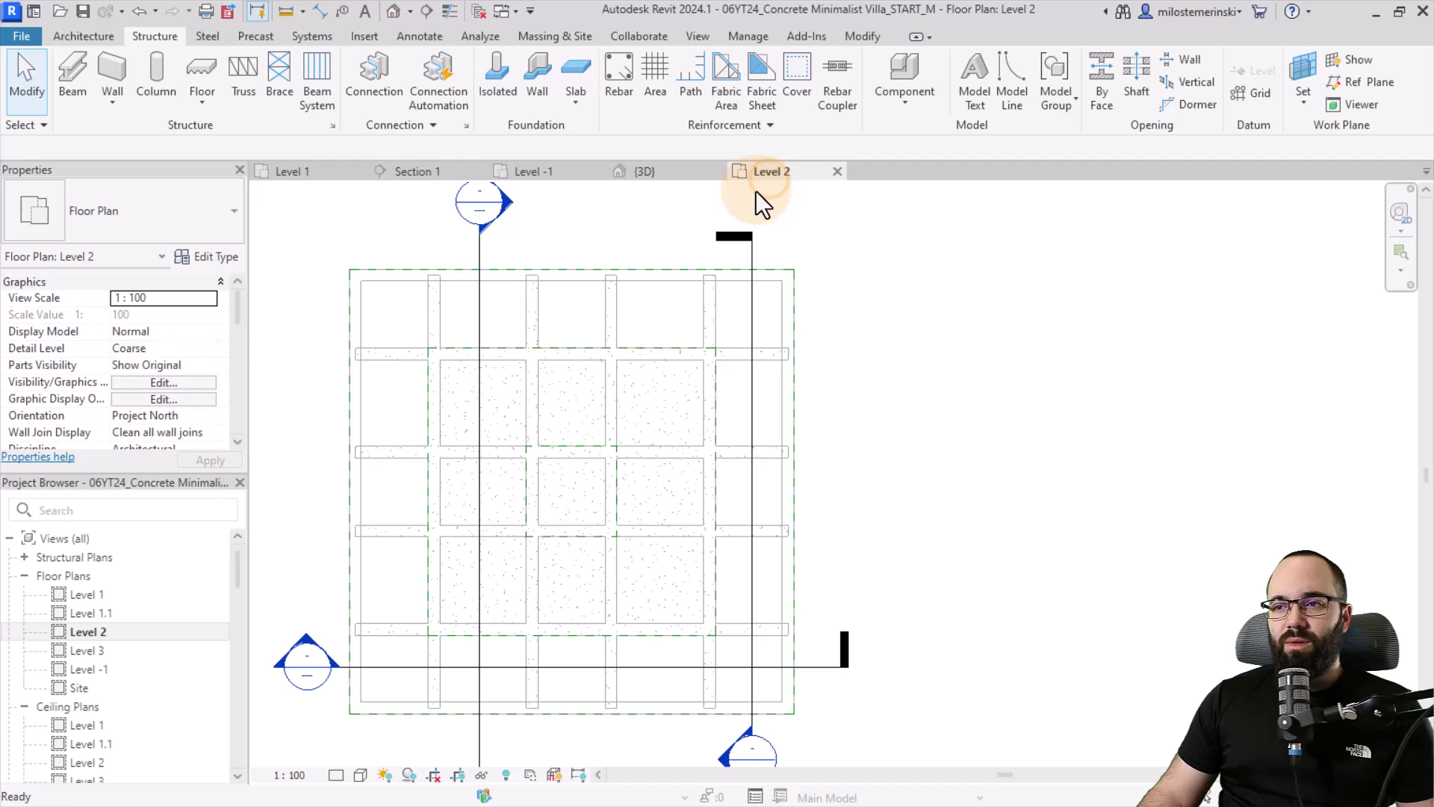
scroll(532, 485, up, 3)
middle_drag(566, 484, 557, 478)
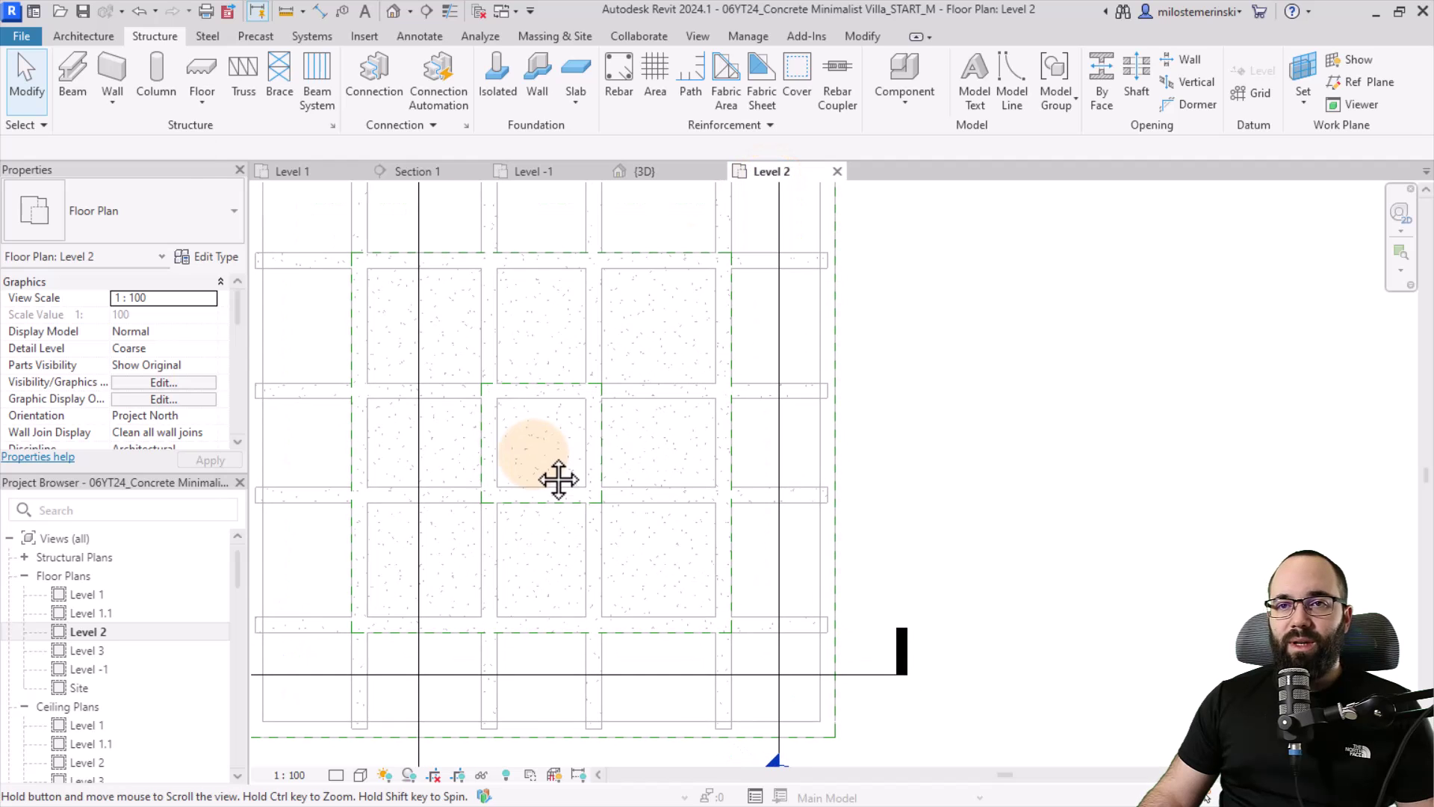
click(79, 37)
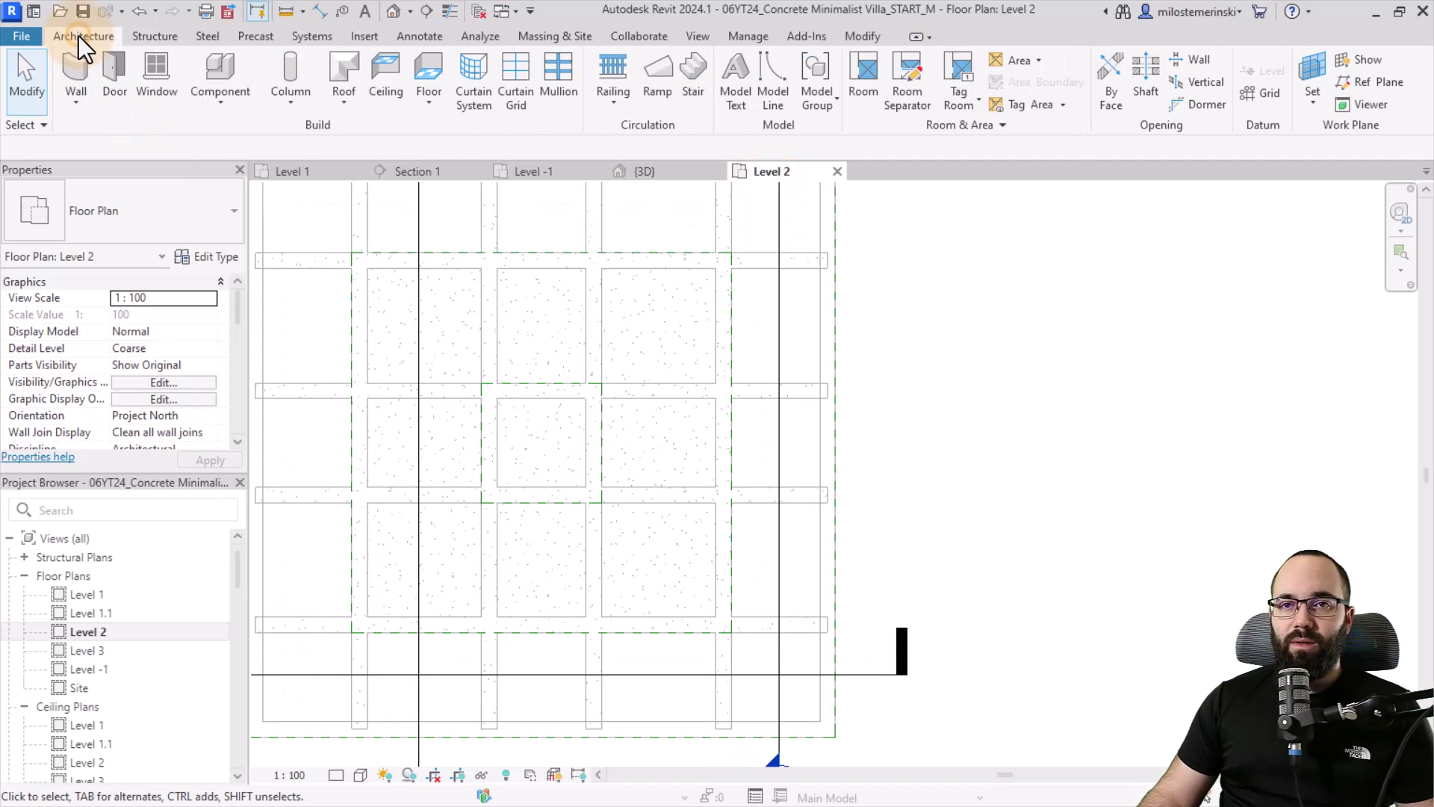
click(415, 69)
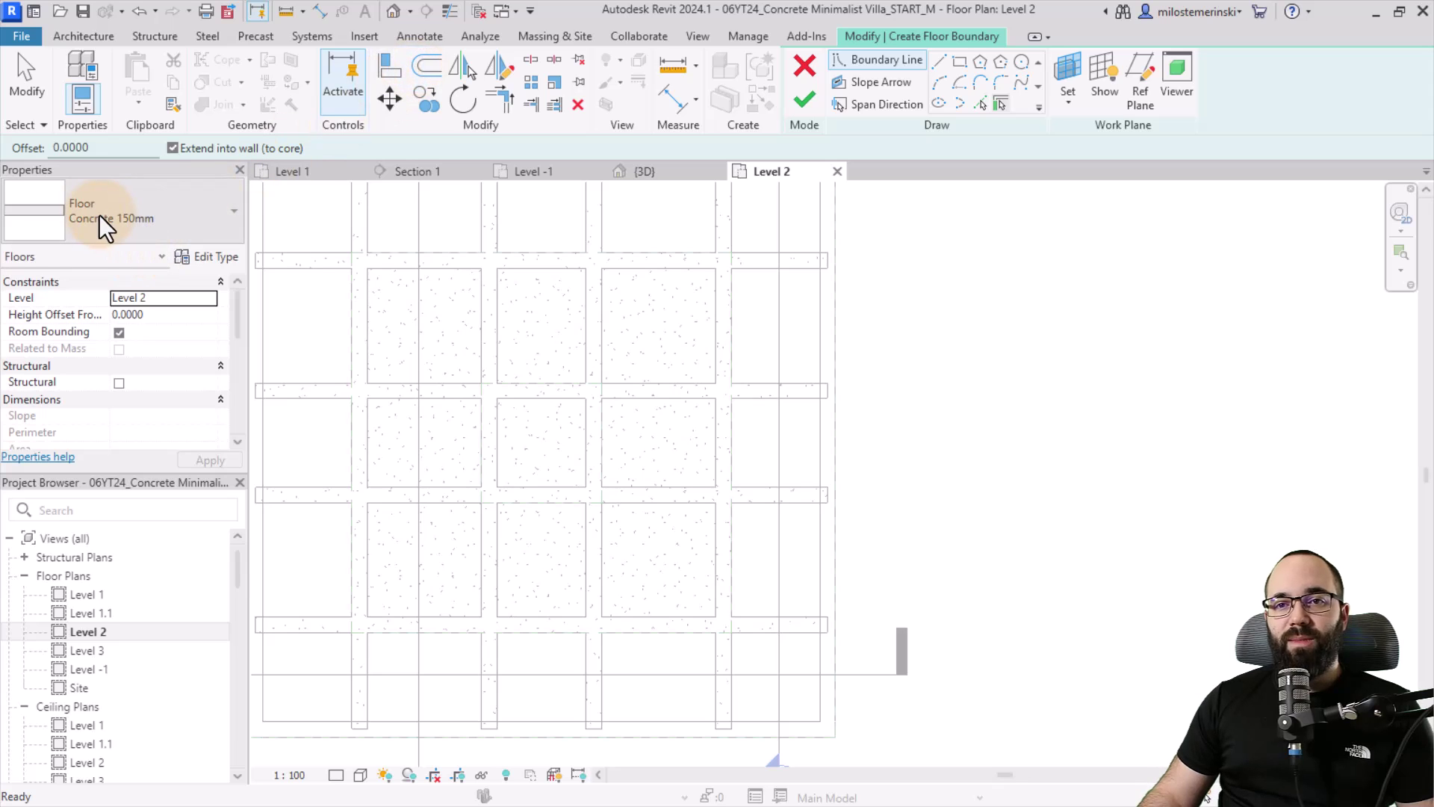
click(961, 62)
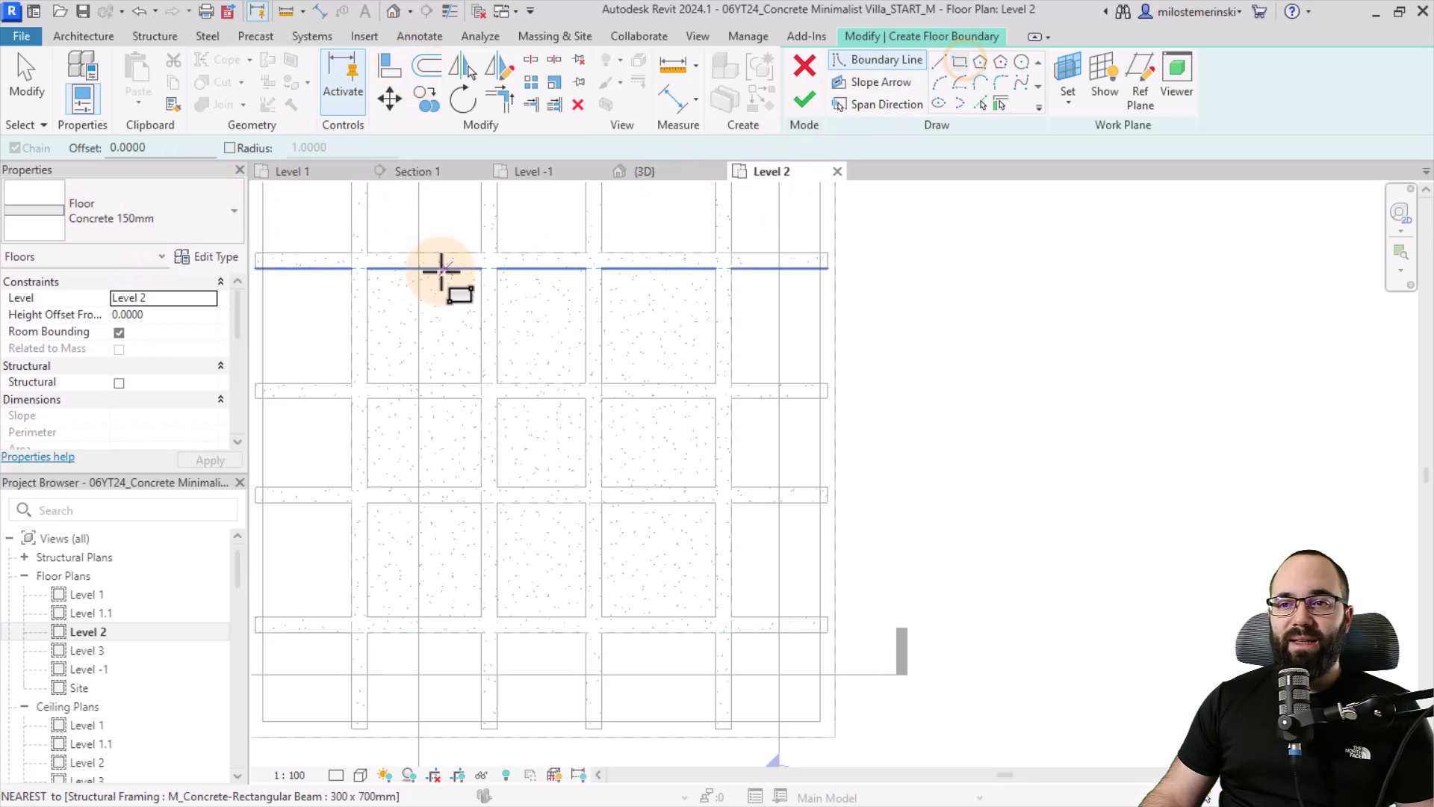
click(365, 272)
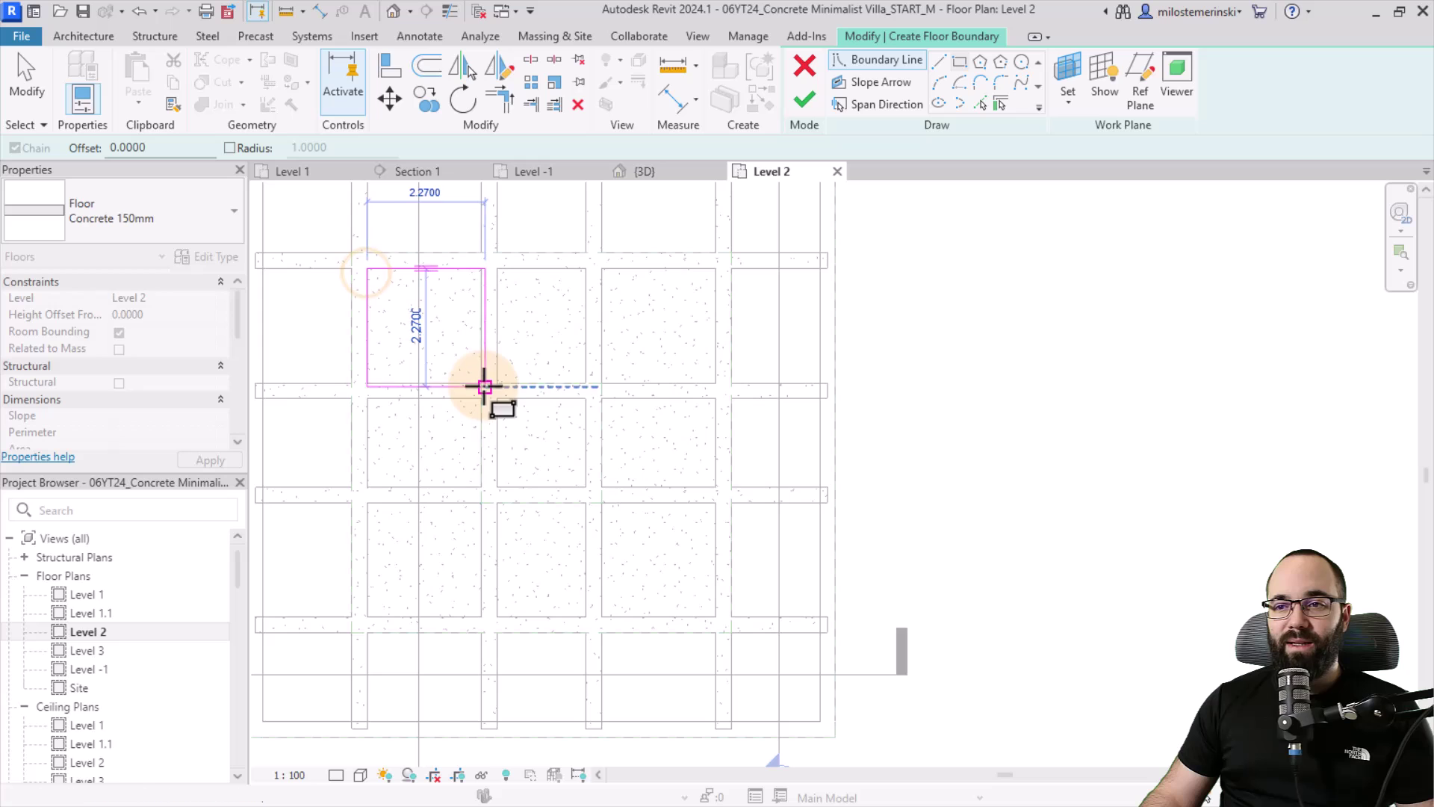
click(481, 383)
Add rectangular floor boundaries in the other two top-row bays and in the left and right middle-row bays, leaving the central bay open
click(497, 269)
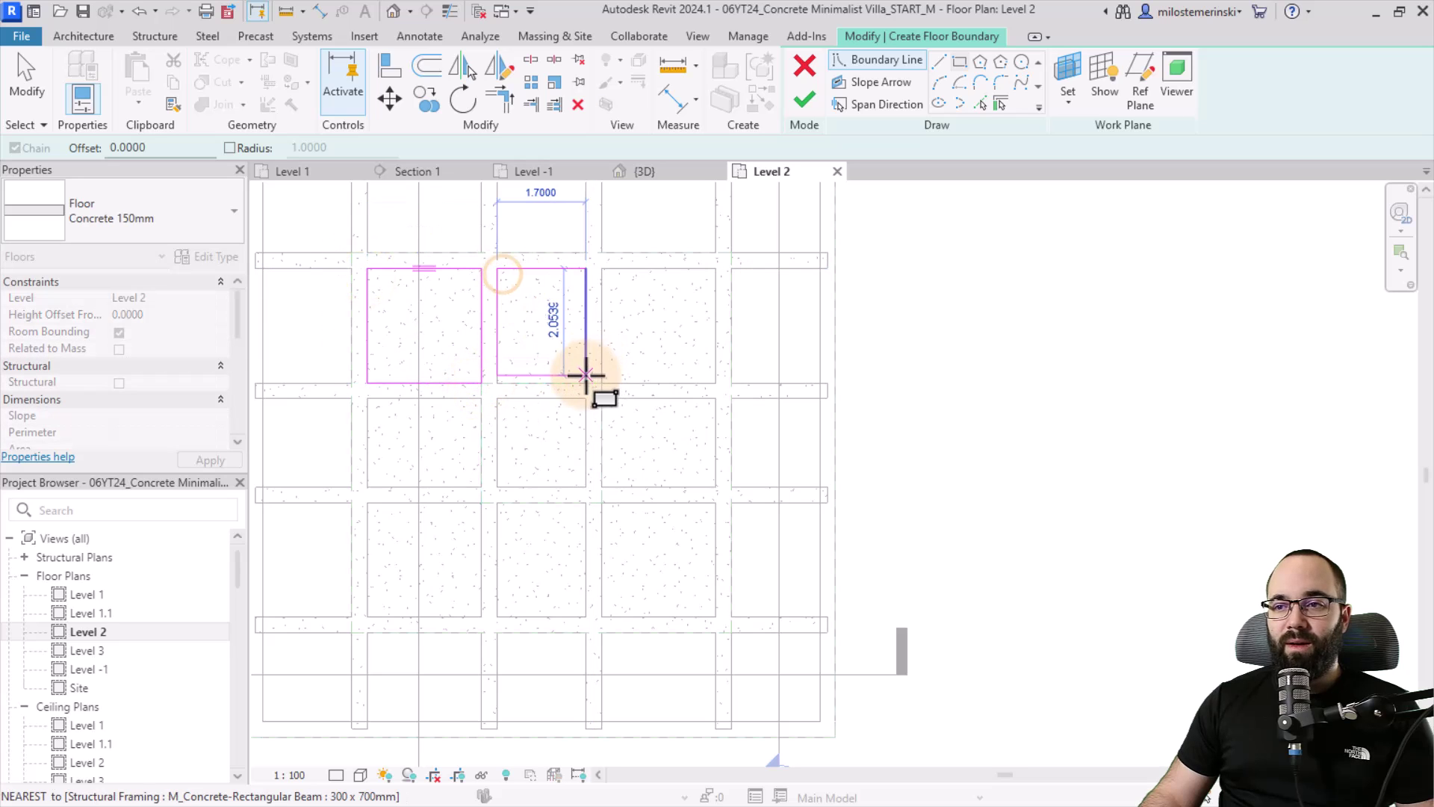
click(586, 382)
click(601, 269)
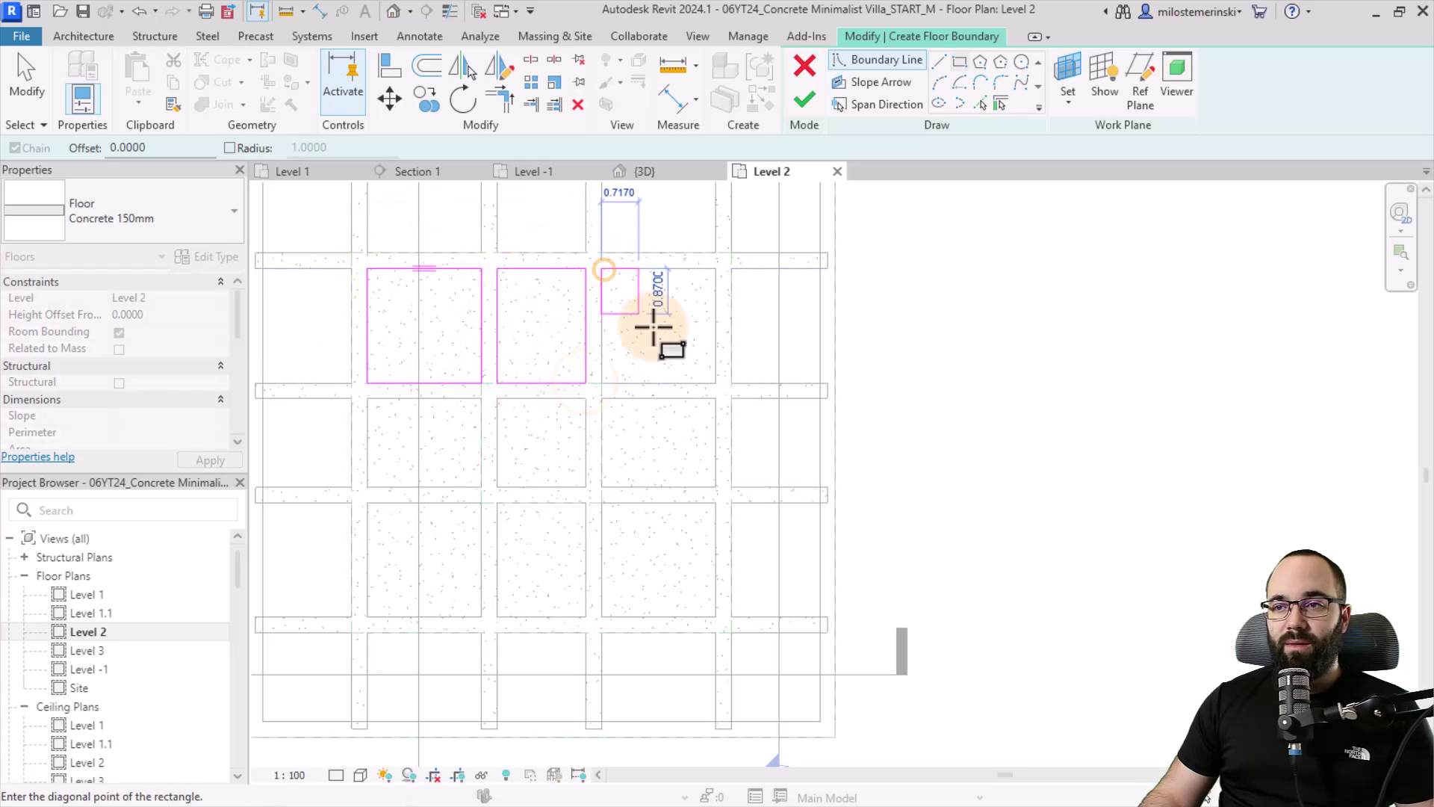
click(716, 382)
click(716, 398)
click(602, 487)
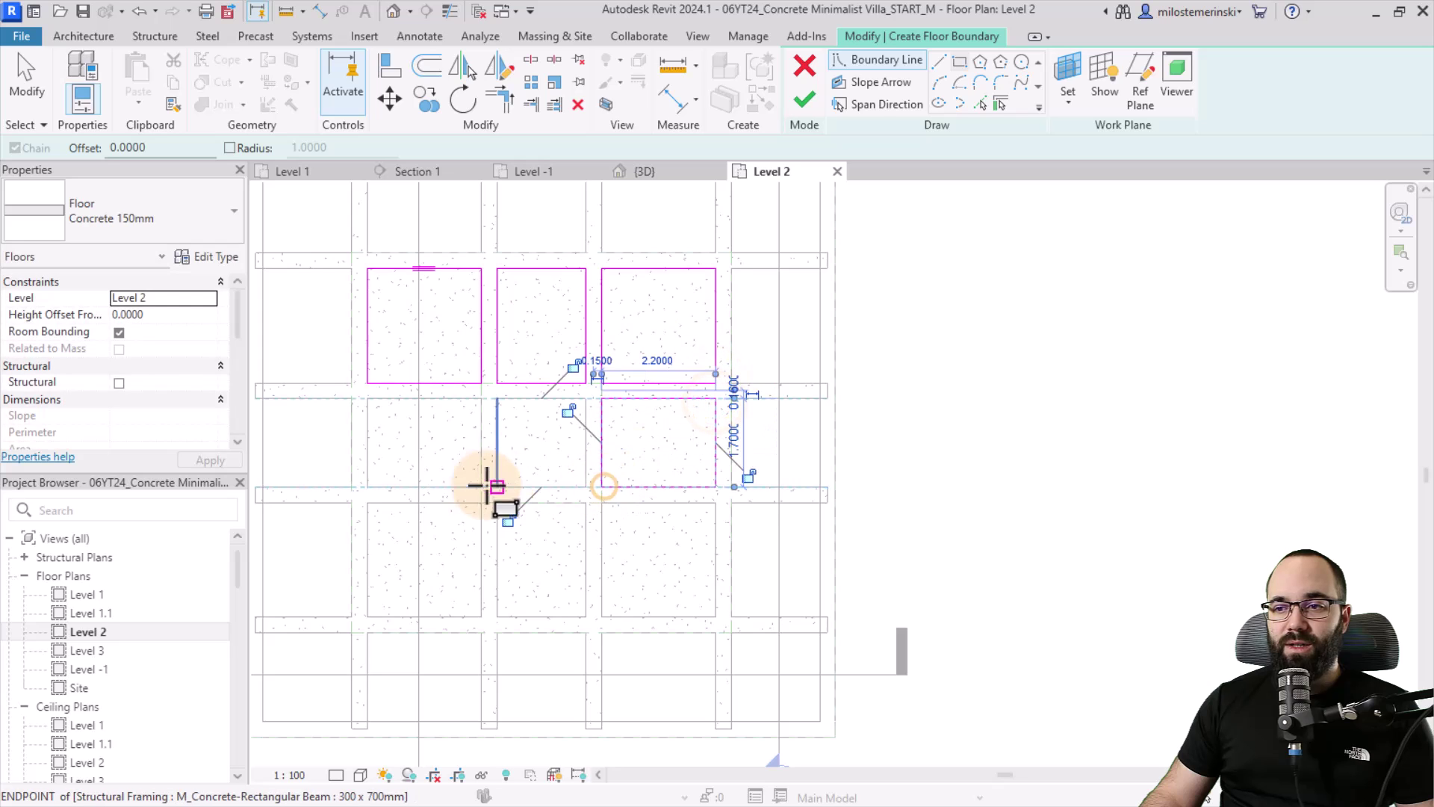
click(481, 487)
click(368, 398)
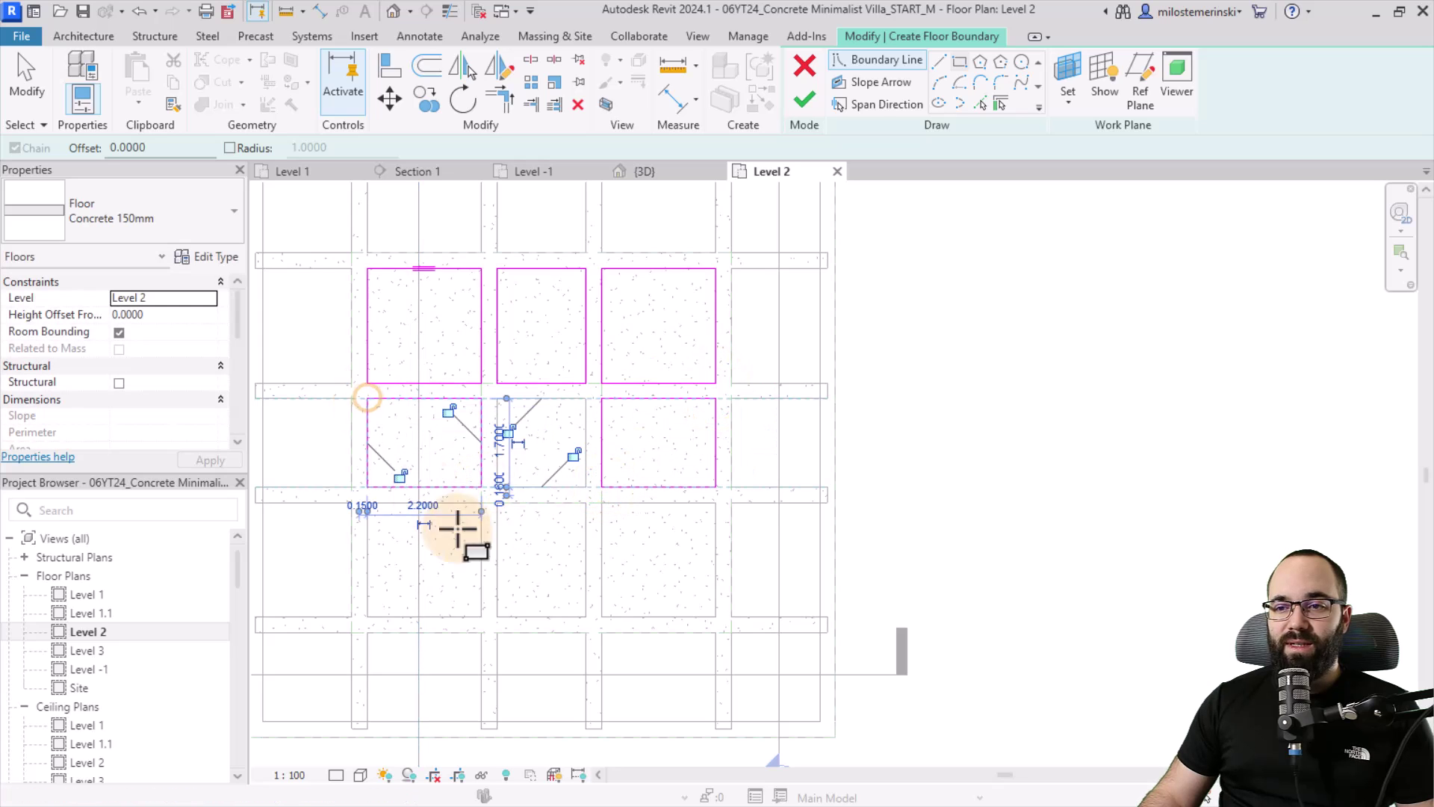
Copy the three top-row boundary rectangles down into the bottom-row bays of the inner square
key(Escape)
key(Escape)
drag(331, 239, 763, 387)
key(c)
key(o)
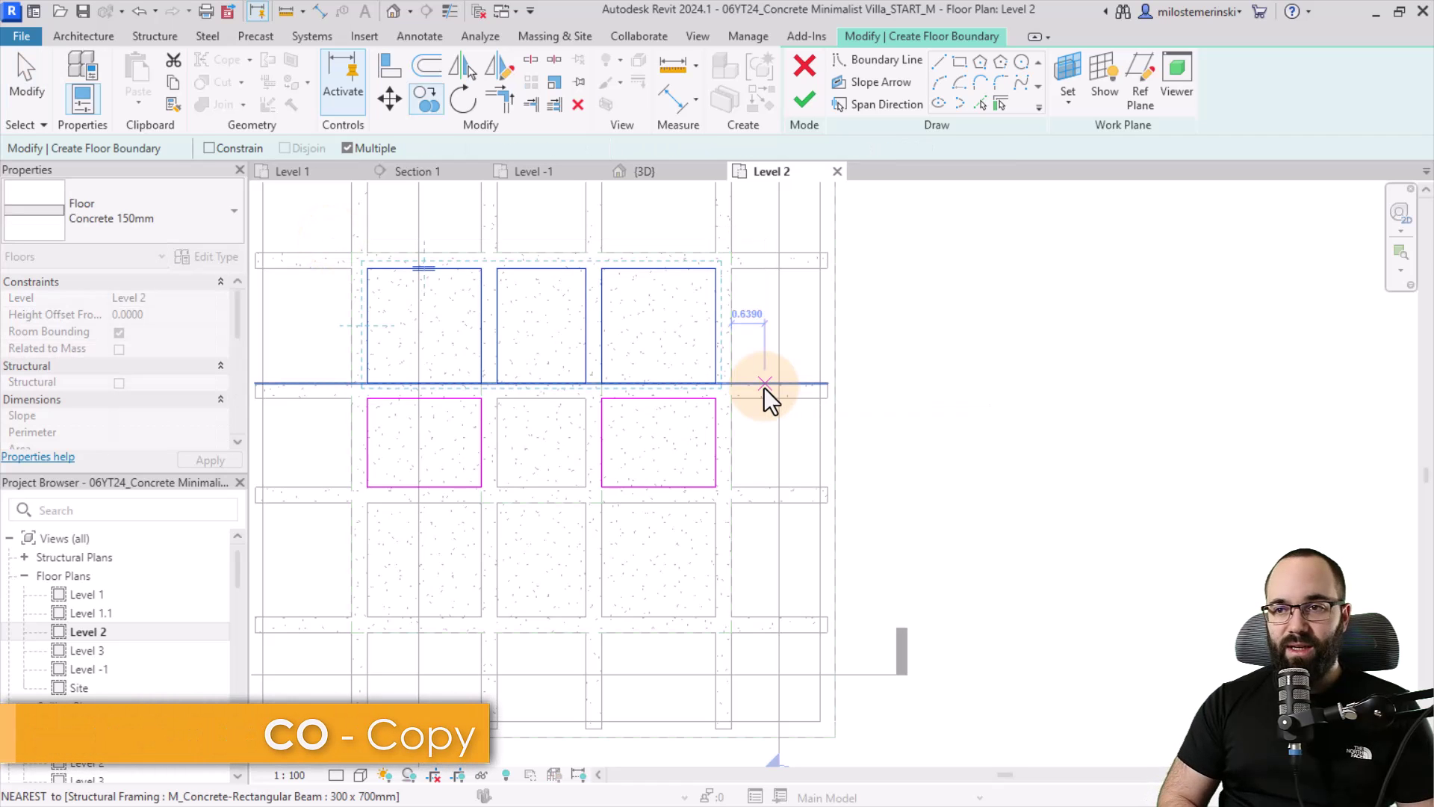
click(716, 383)
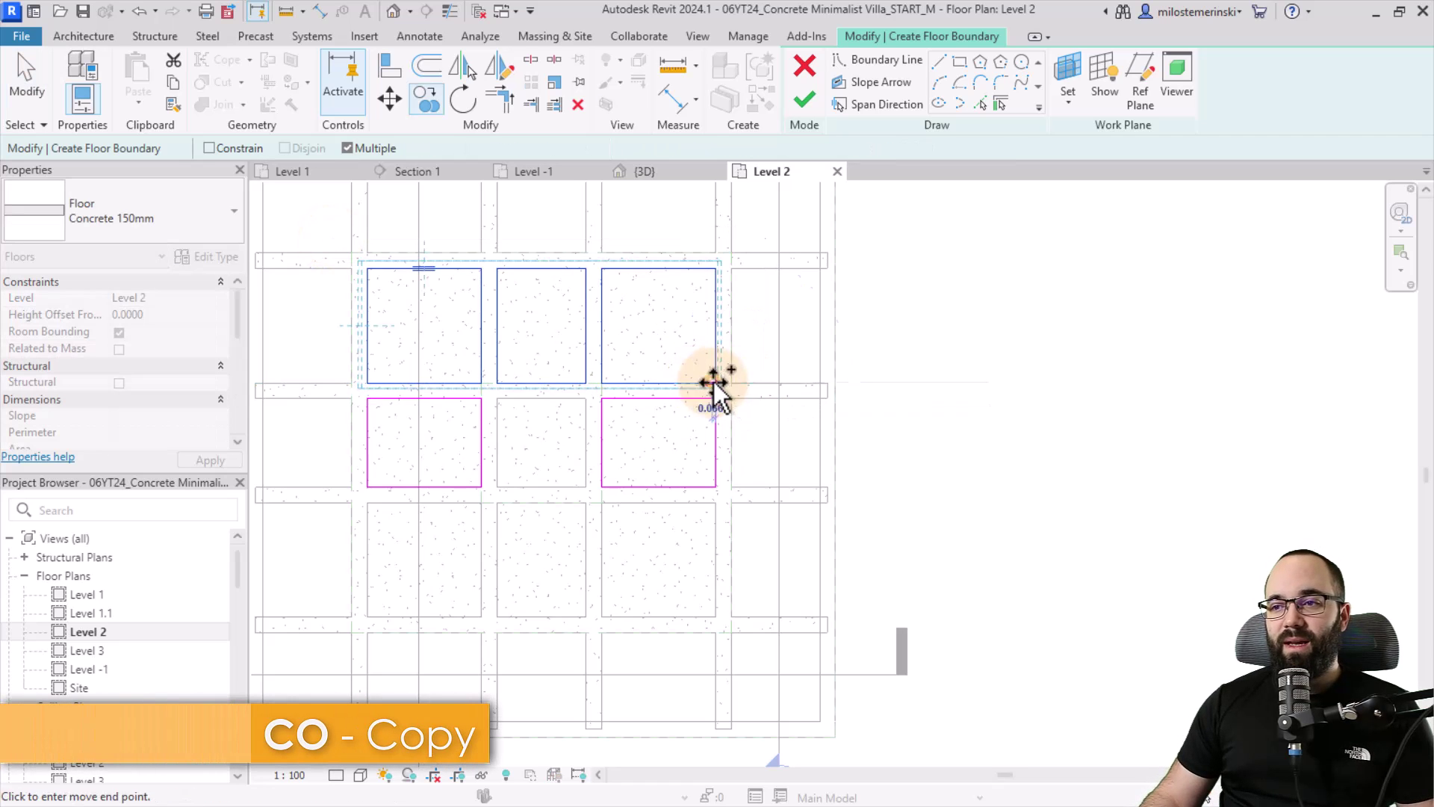
click(715, 617)
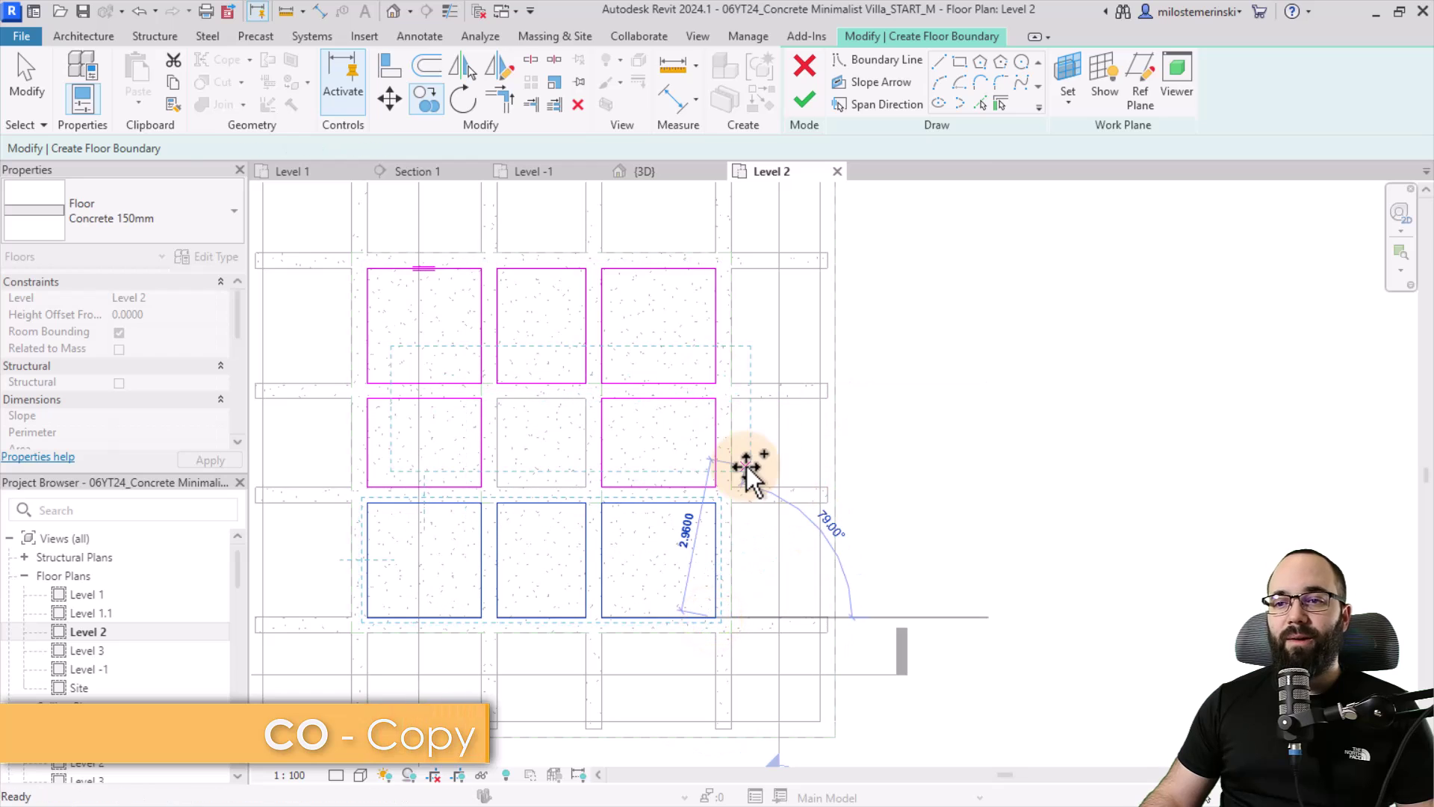
key(Escape)
Copy all the boundary lines of the eight bays to the clipboard and finish the Level 2 floor
scroll(590, 360, down, 1)
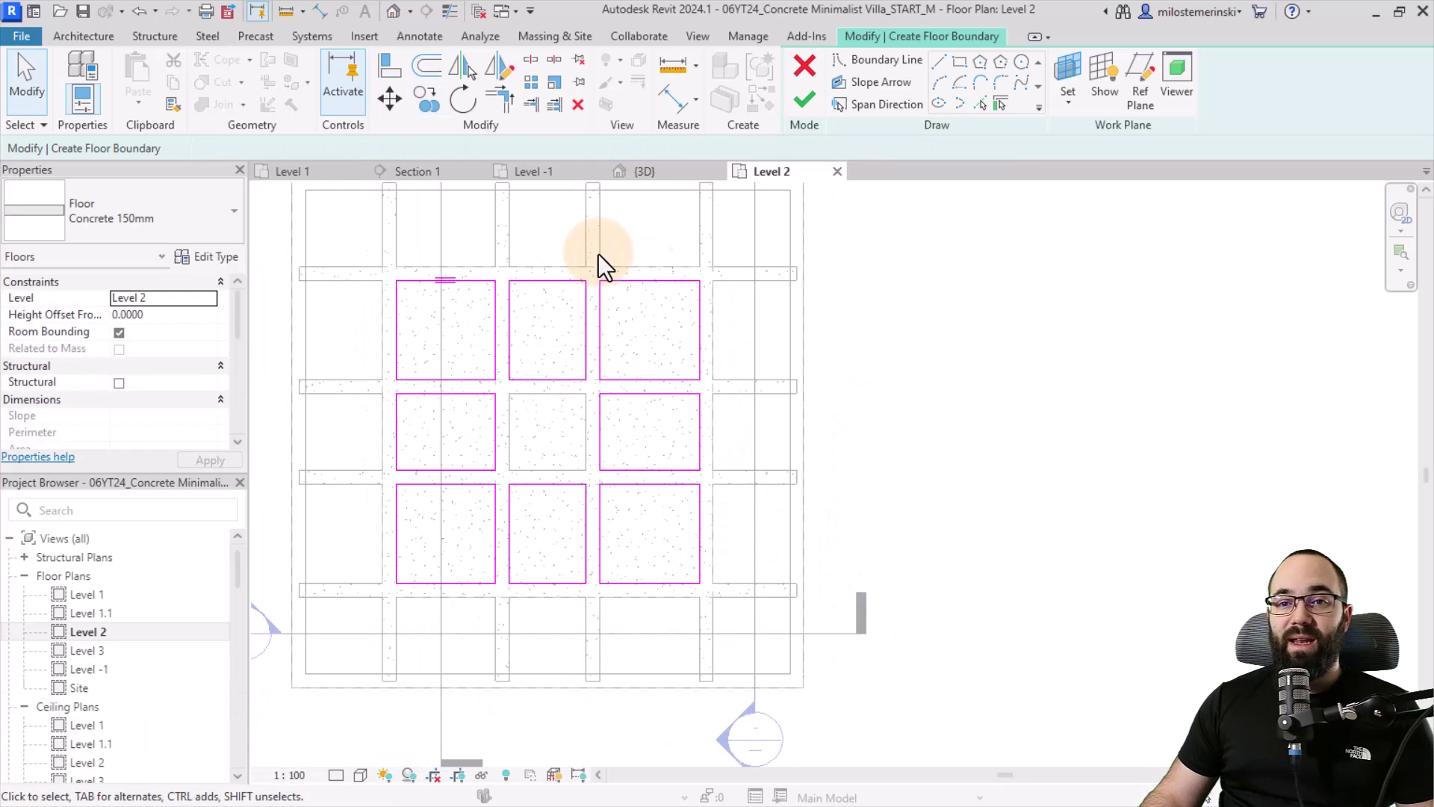
drag(355, 244, 746, 624)
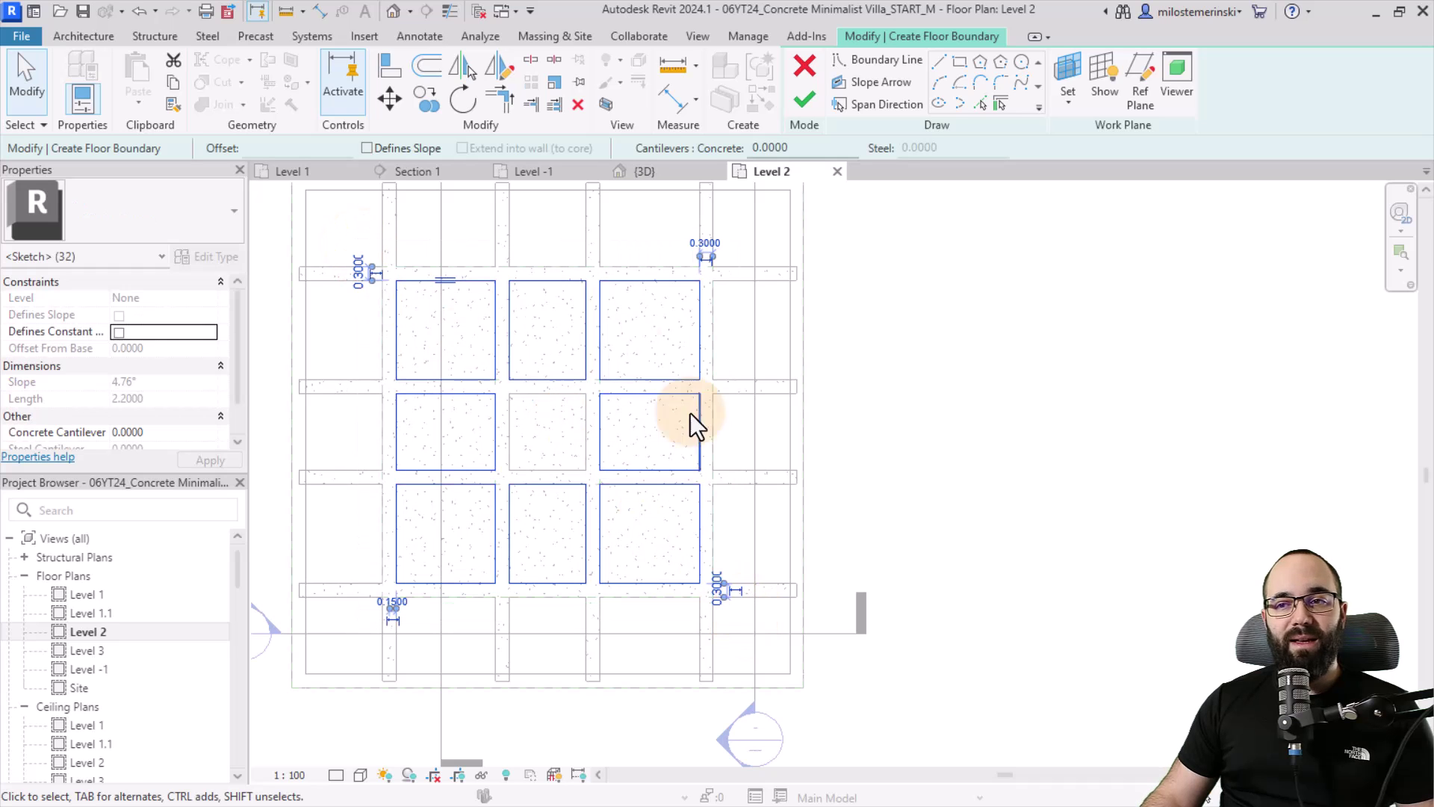
key(ctrl+c)
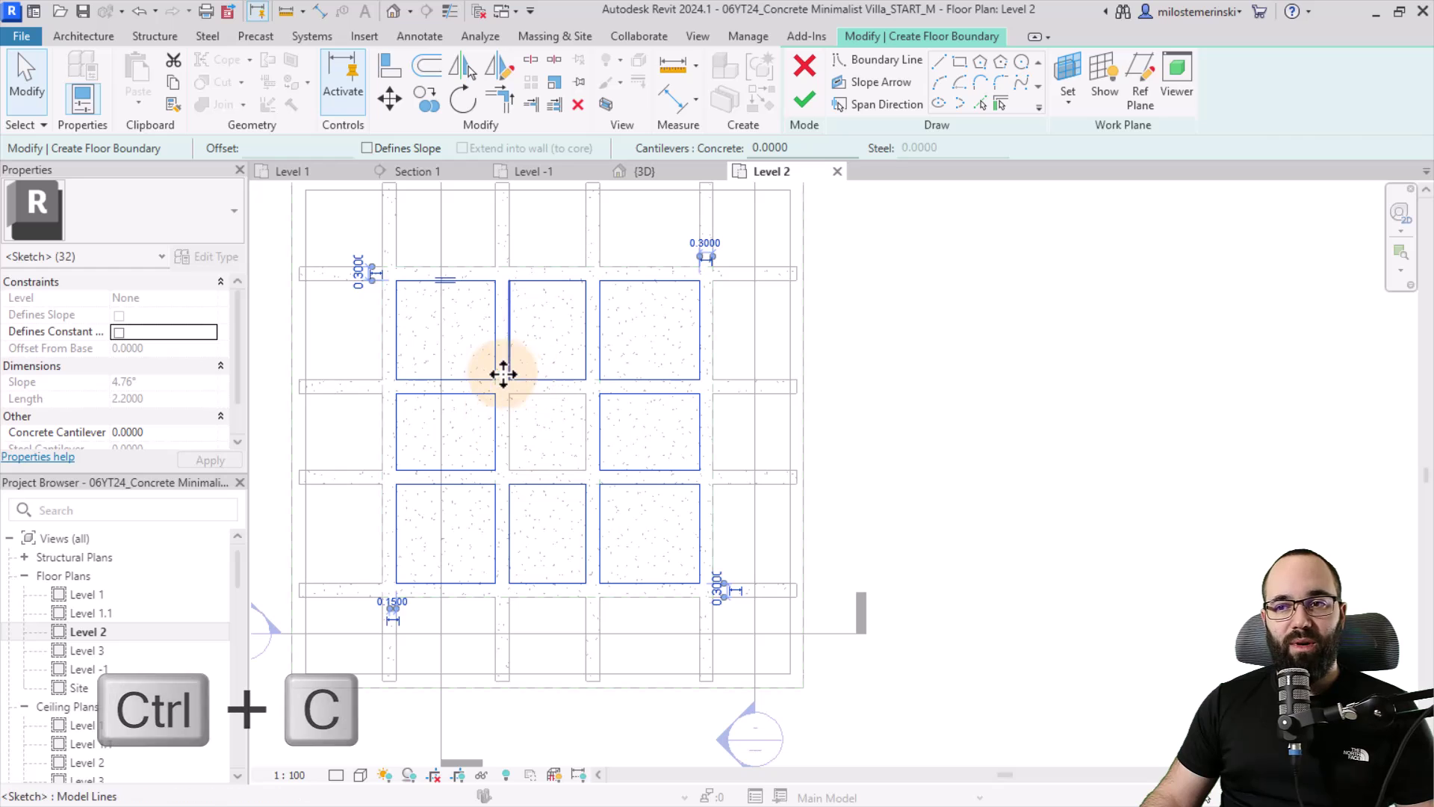
click(521, 396)
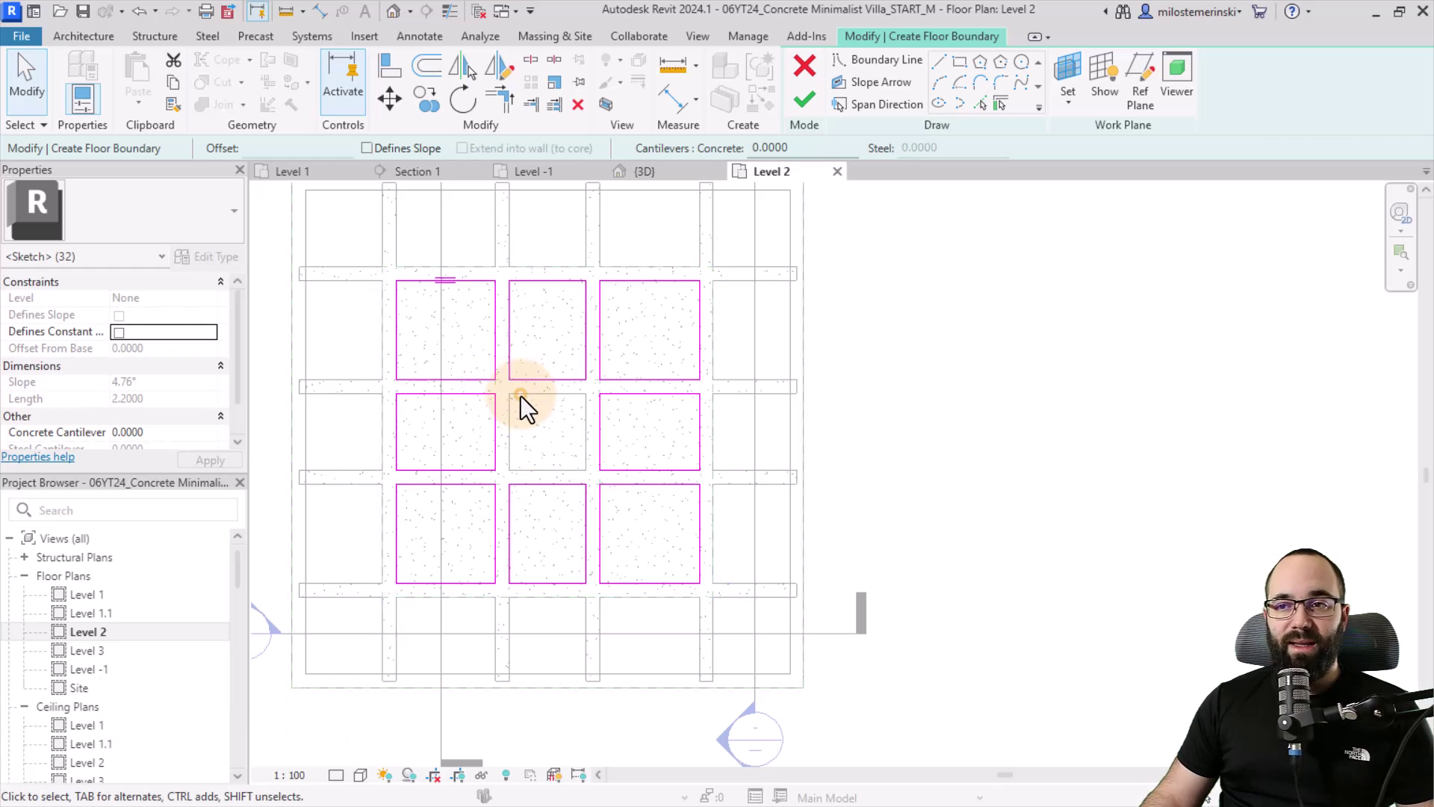
click(803, 100)
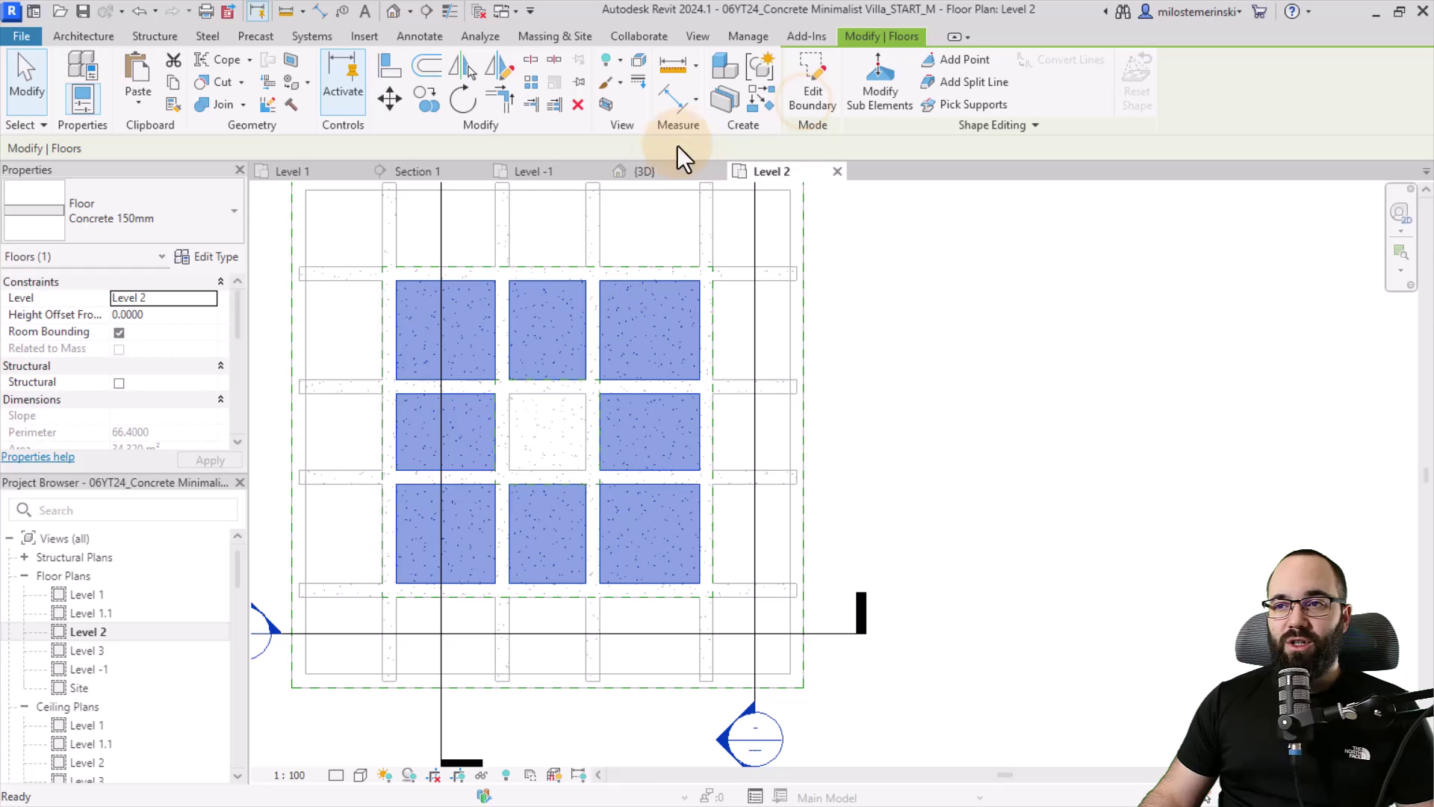
Create a Plain compound ceiling on Level 1 at a 3.3 m height offset from the copied boundary lines, pasted aligned to the current view
click(645, 171)
shift+middle_drag(848, 602, 855, 557)
click(854, 571)
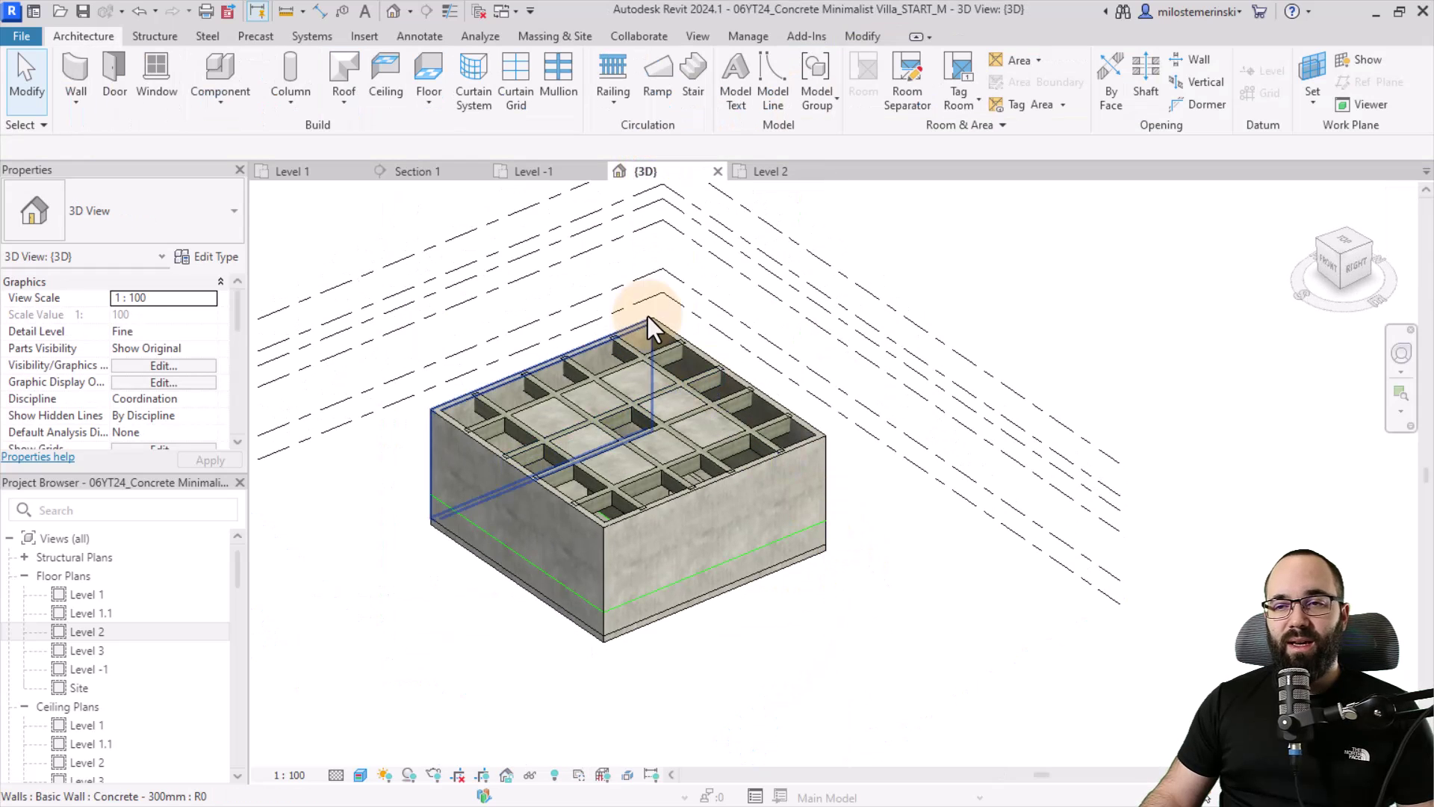
click(437, 177)
scroll(471, 328, up, 3)
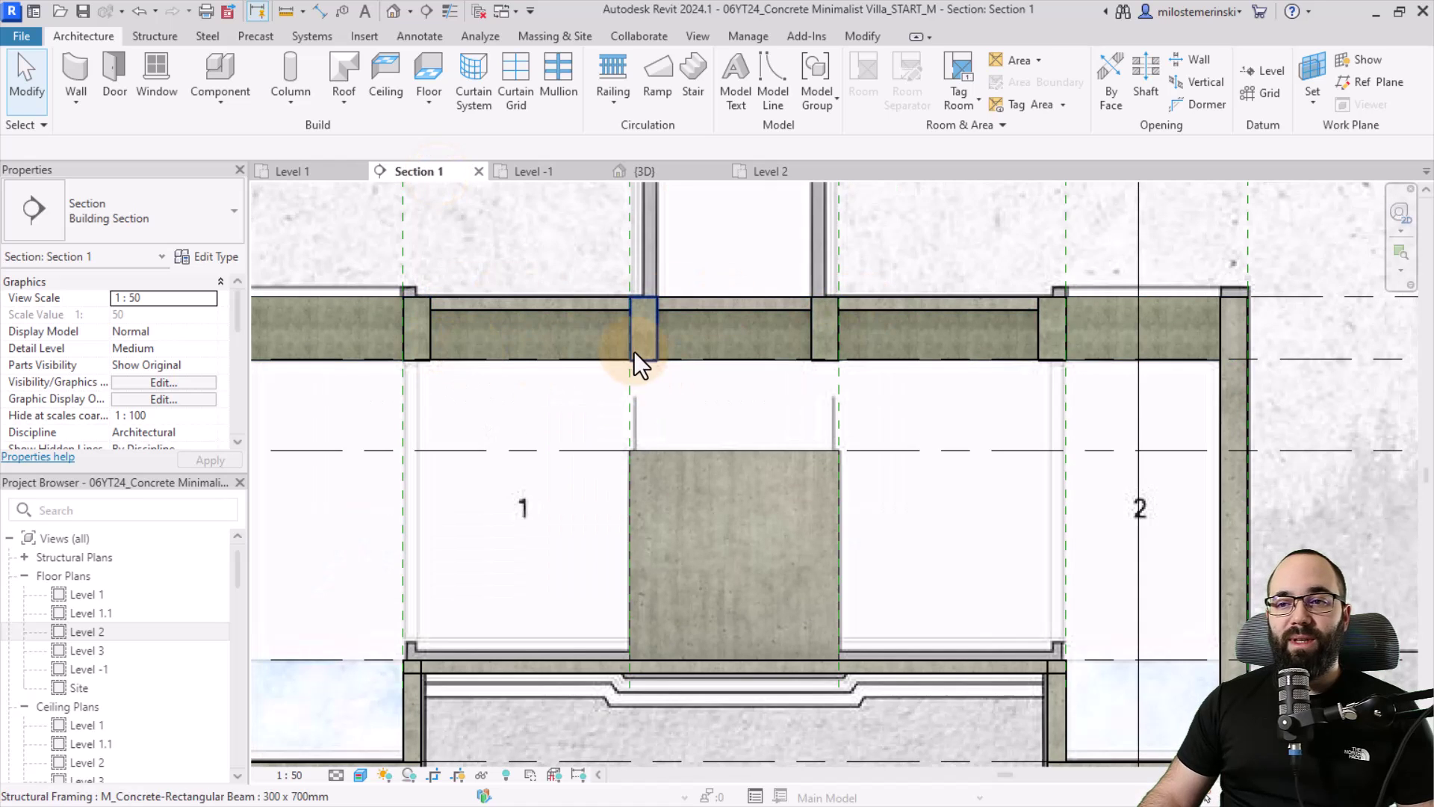
click(298, 176)
scroll(670, 505, up, 4)
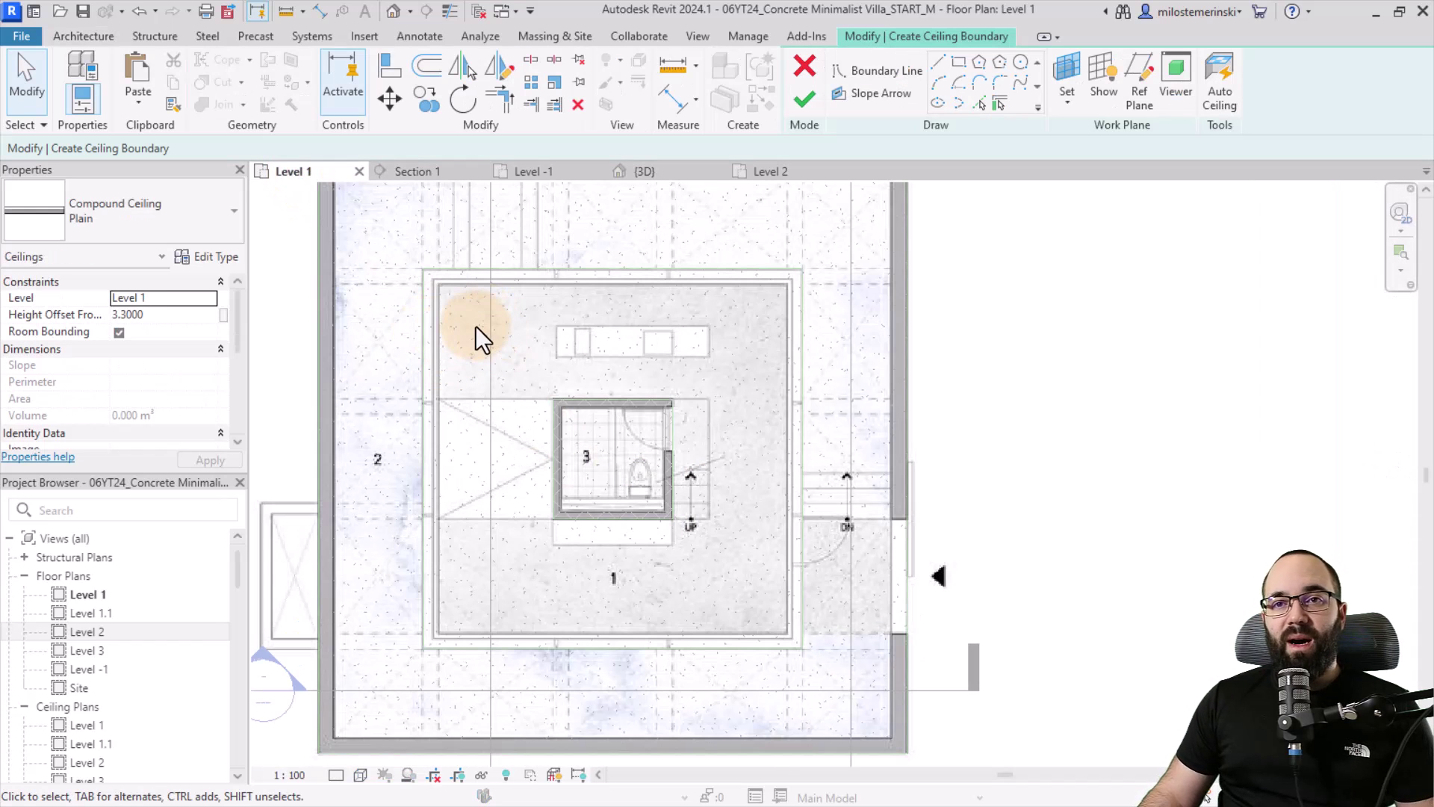
click(142, 106)
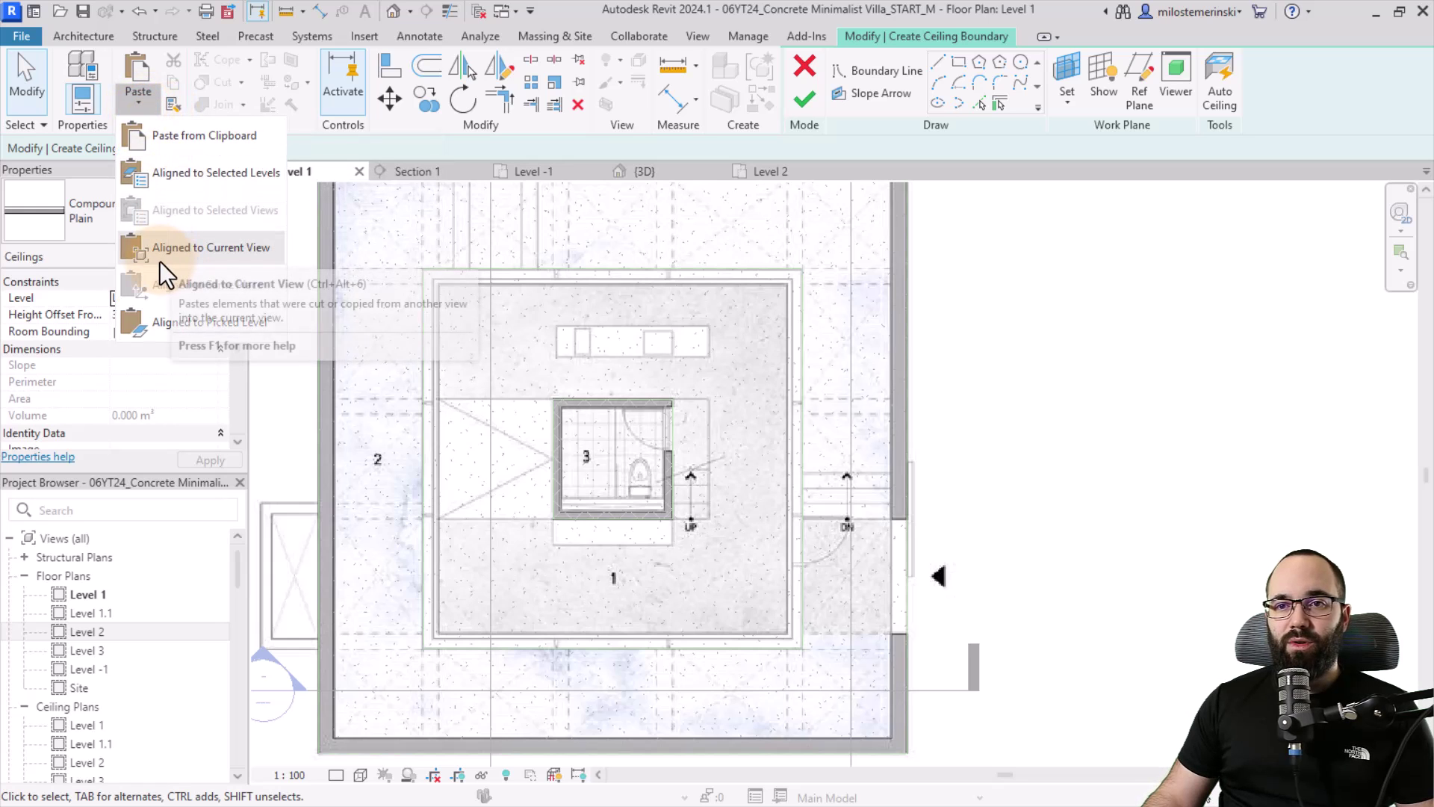
click(184, 258)
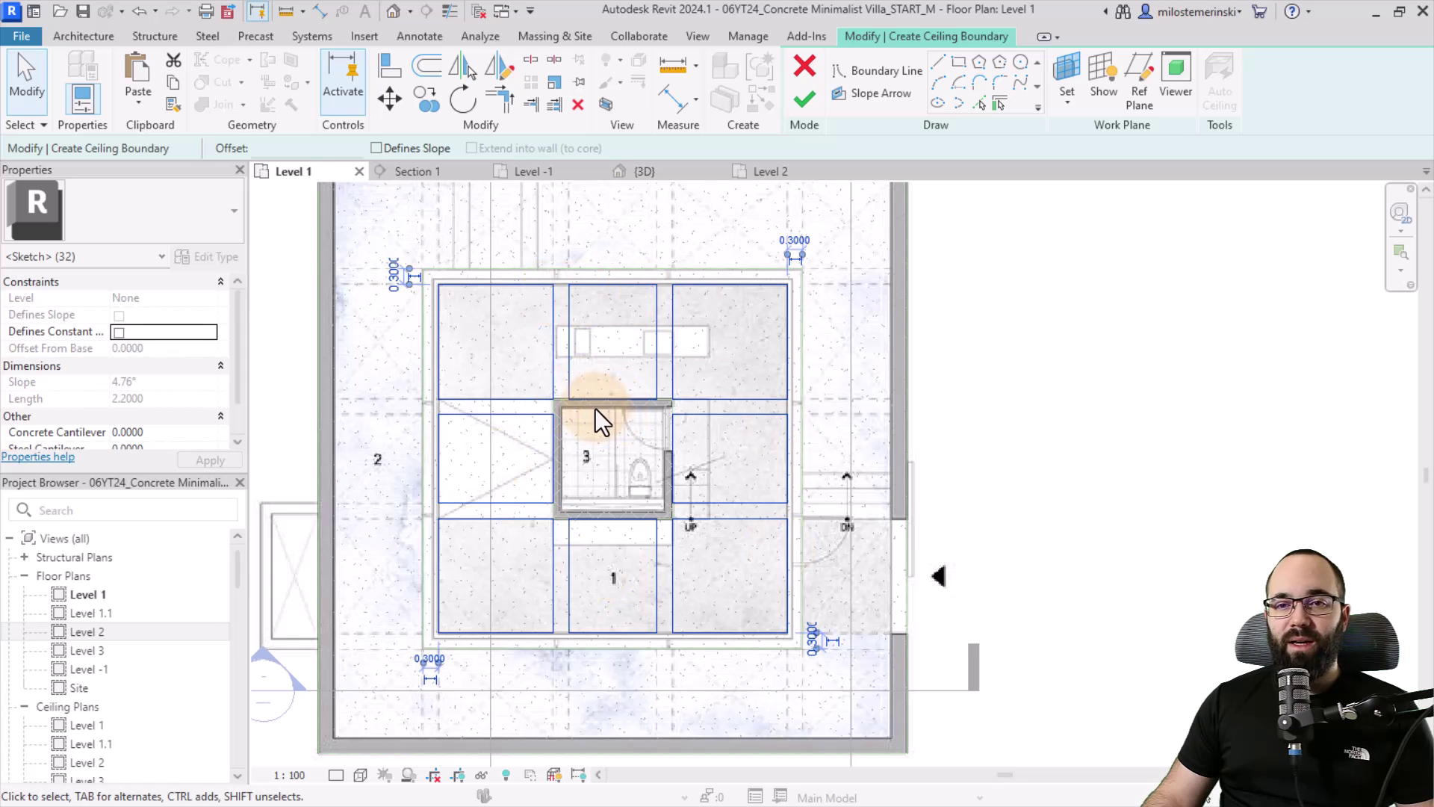
click(803, 99)
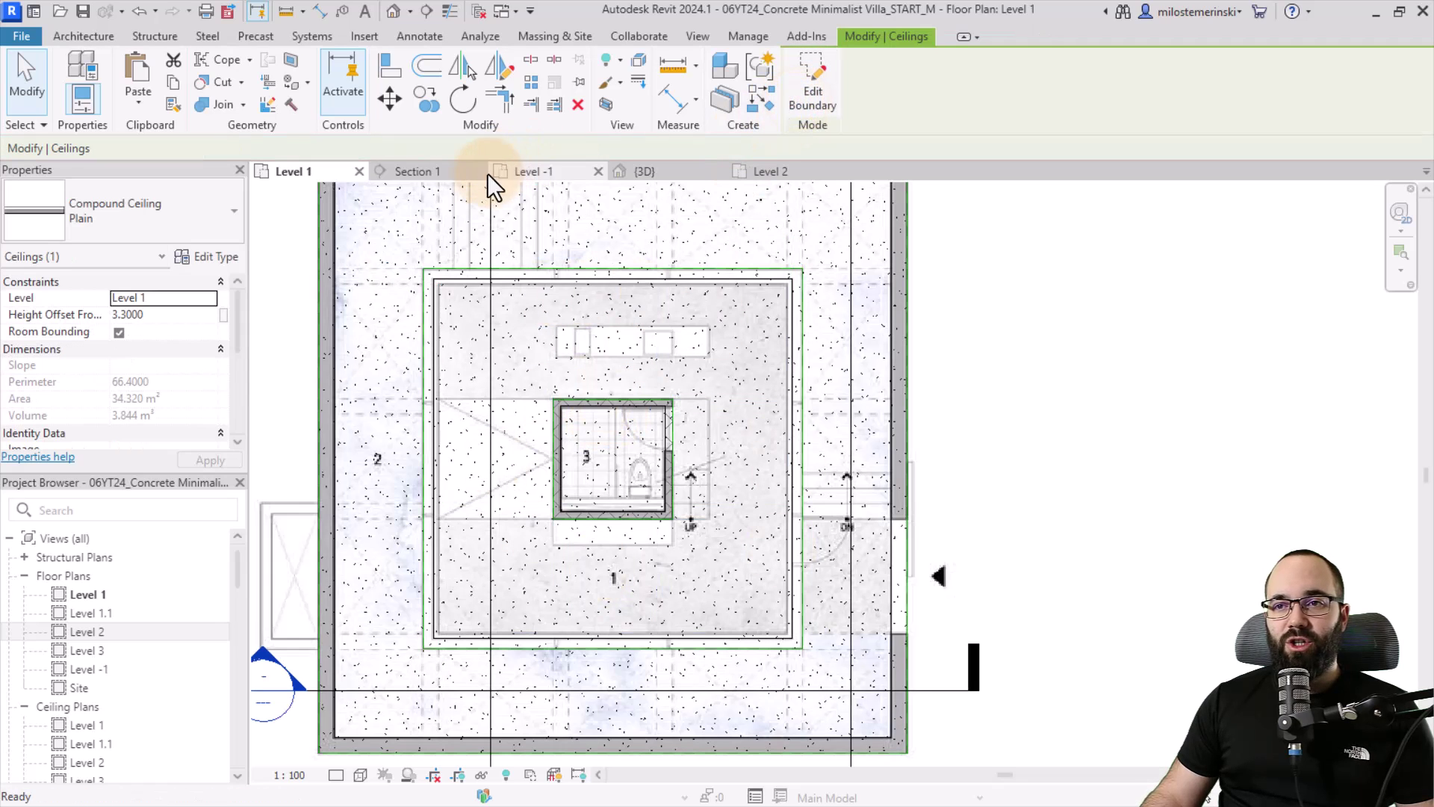
Examine in Section 1 how the new ceiling sits between the roof beams compared with the reference section
click(446, 174)
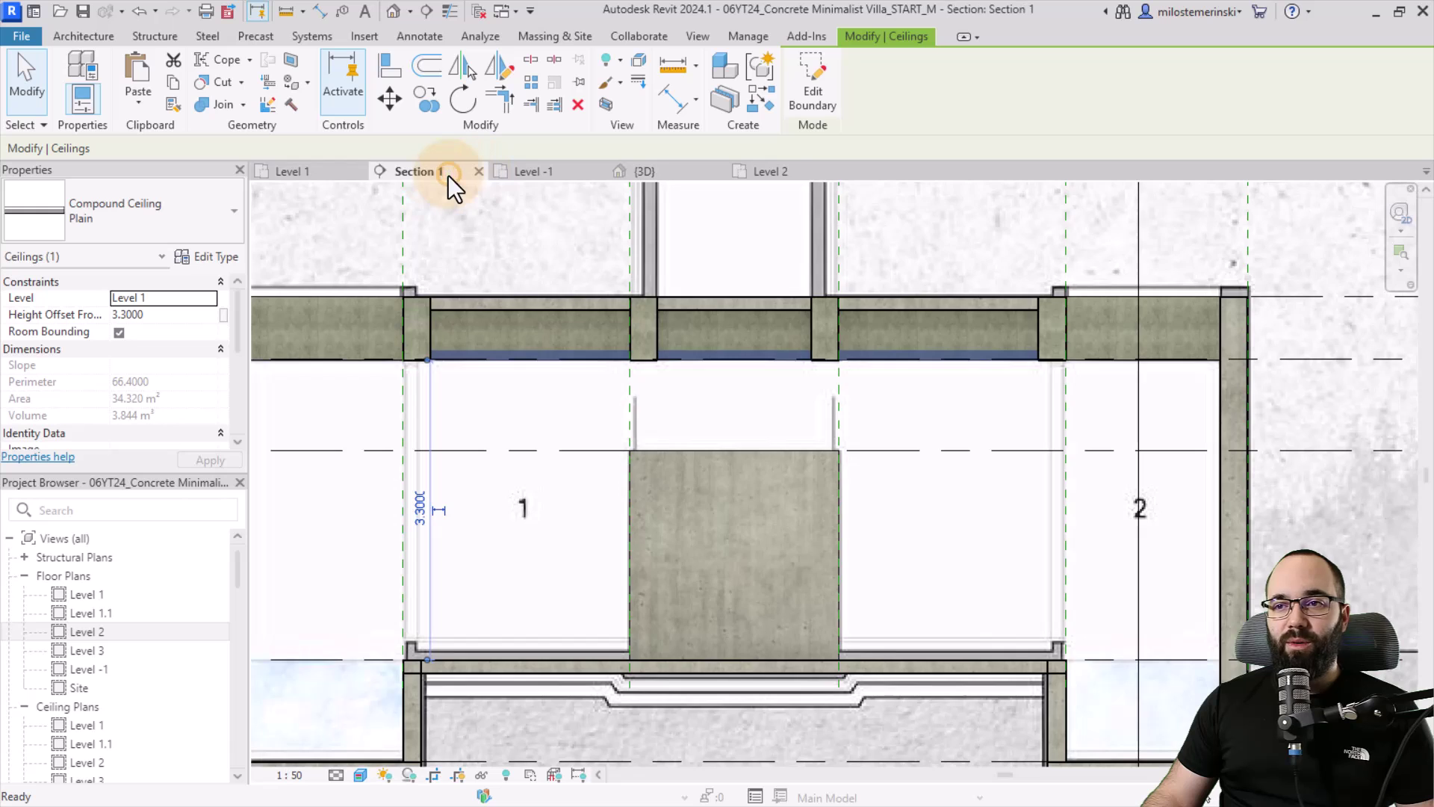
click(492, 390)
scroll(473, 378, up, 3)
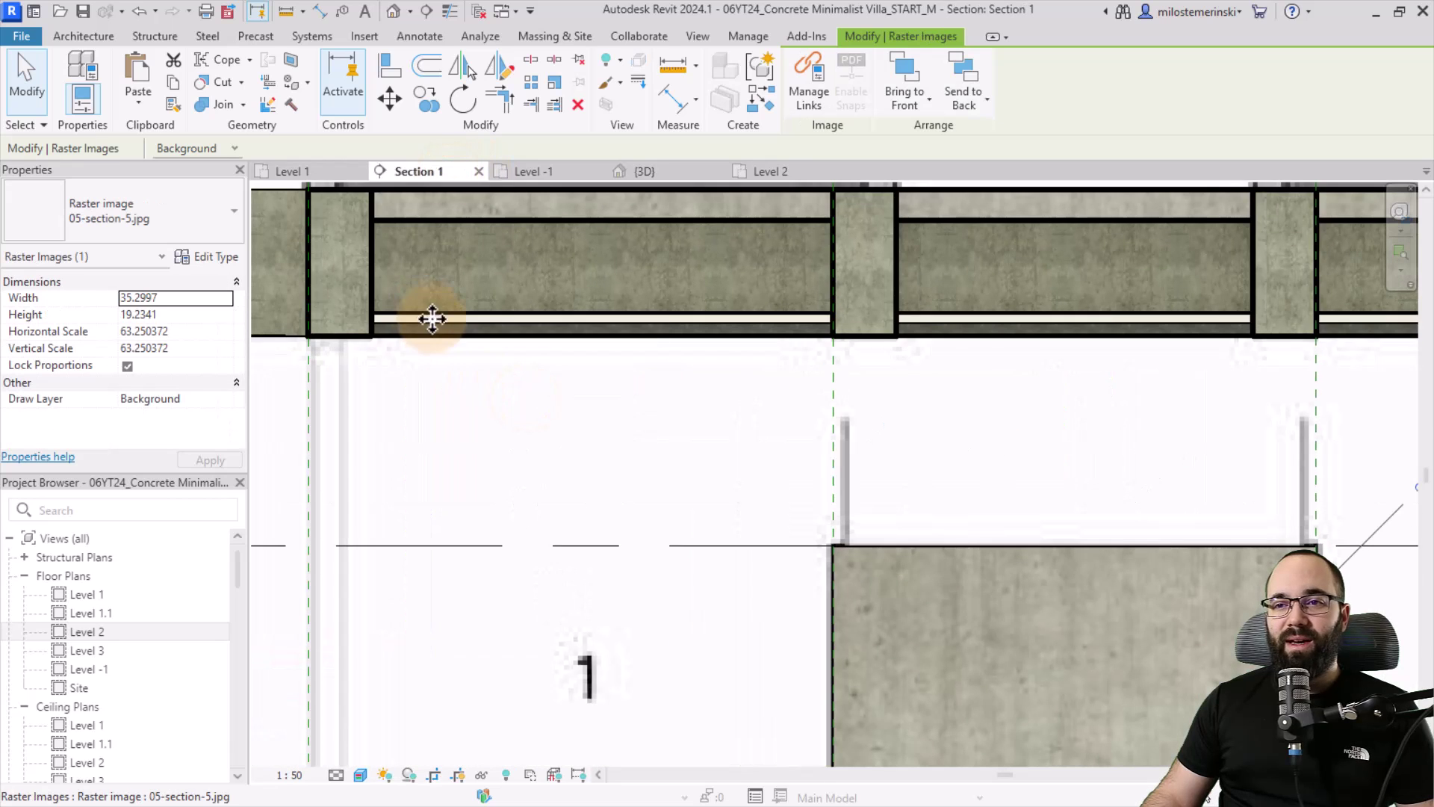
scroll(448, 329, down, 5)
middle_drag(464, 374, 496, 400)
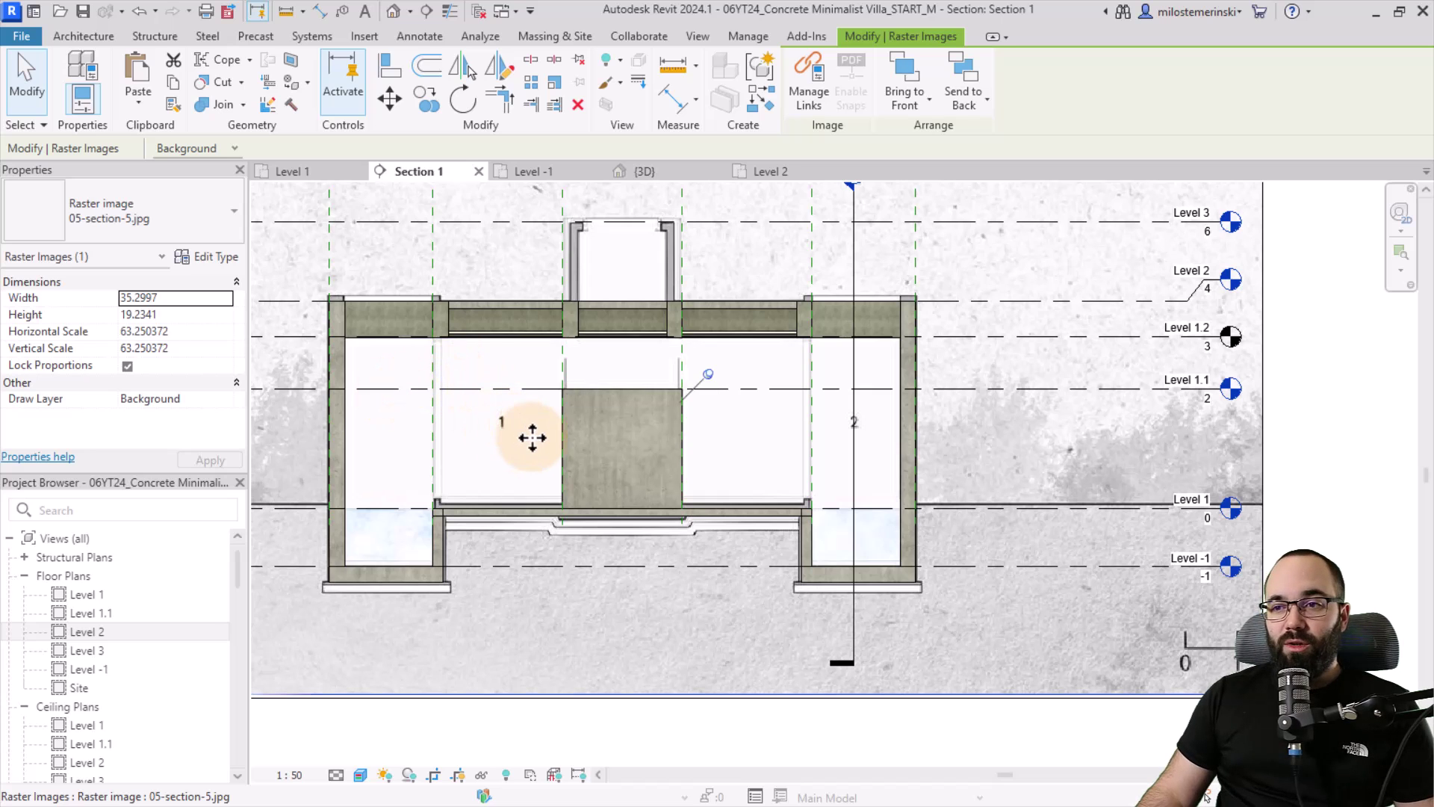
key(Escape)
scroll(588, 378, up, 4)
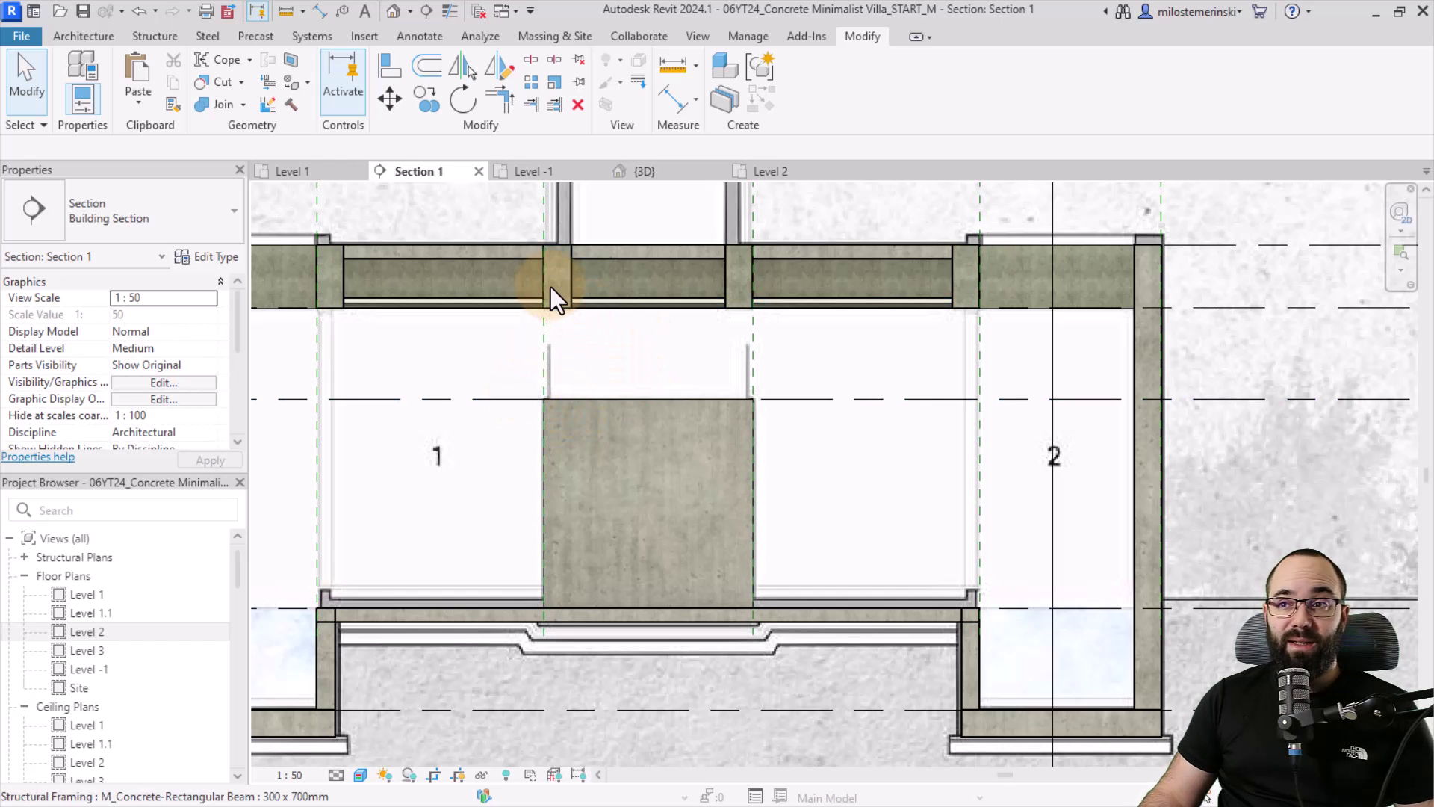
scroll(660, 387, down, 3)
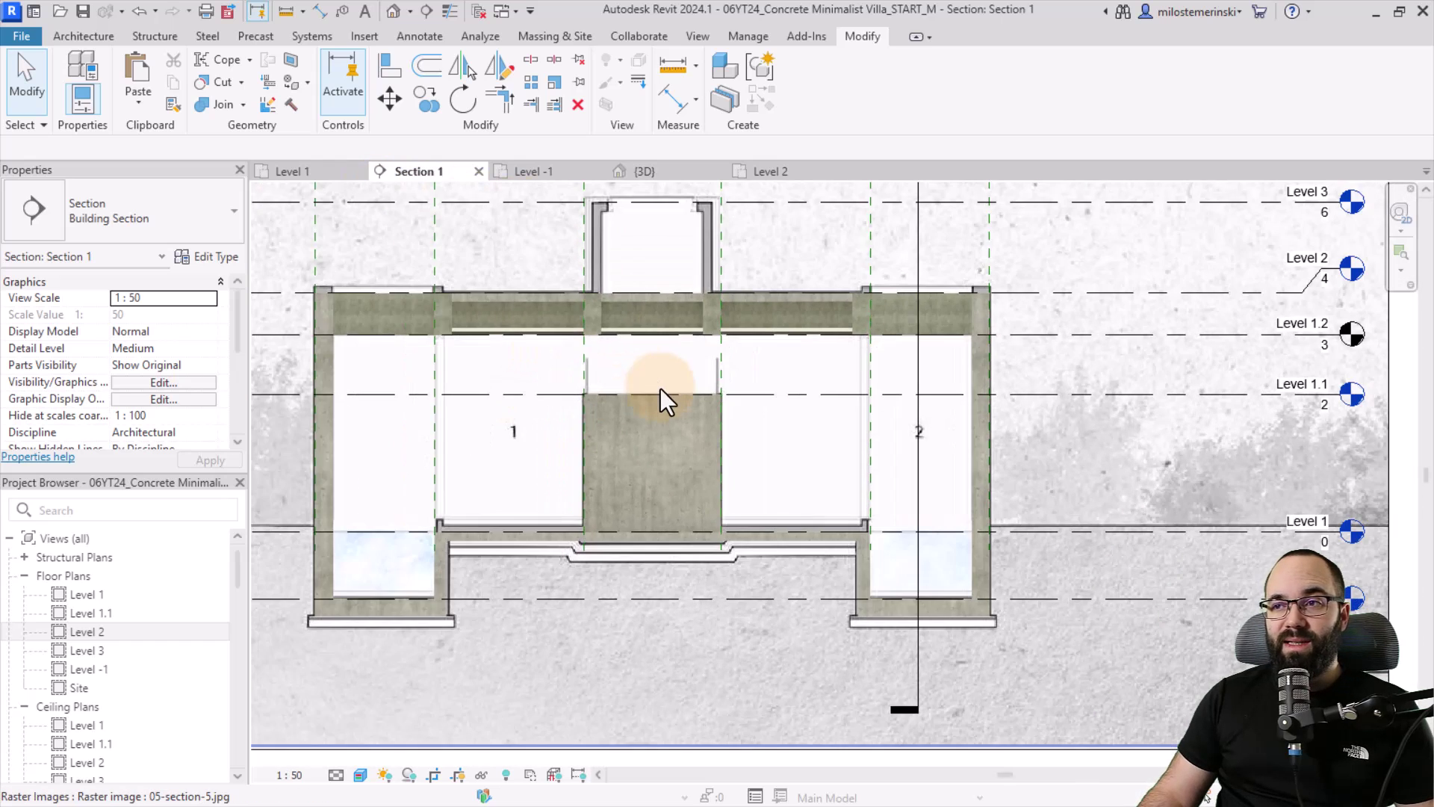
Start a Concrete 150mm floor in the Level 1 plan with a rectangular boundary and assign it to Level 1.1
double_click(1352, 394)
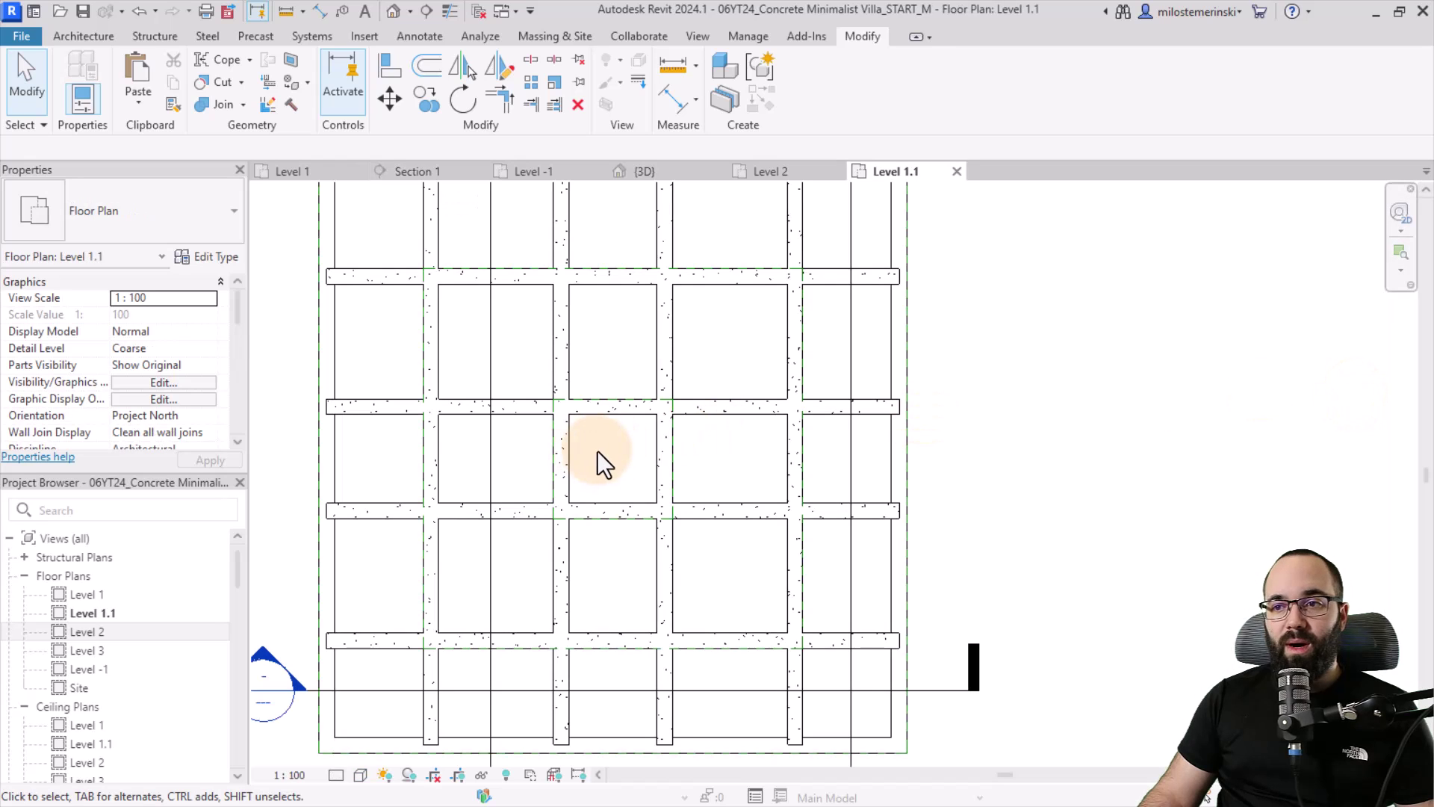
click(552, 407)
click(432, 173)
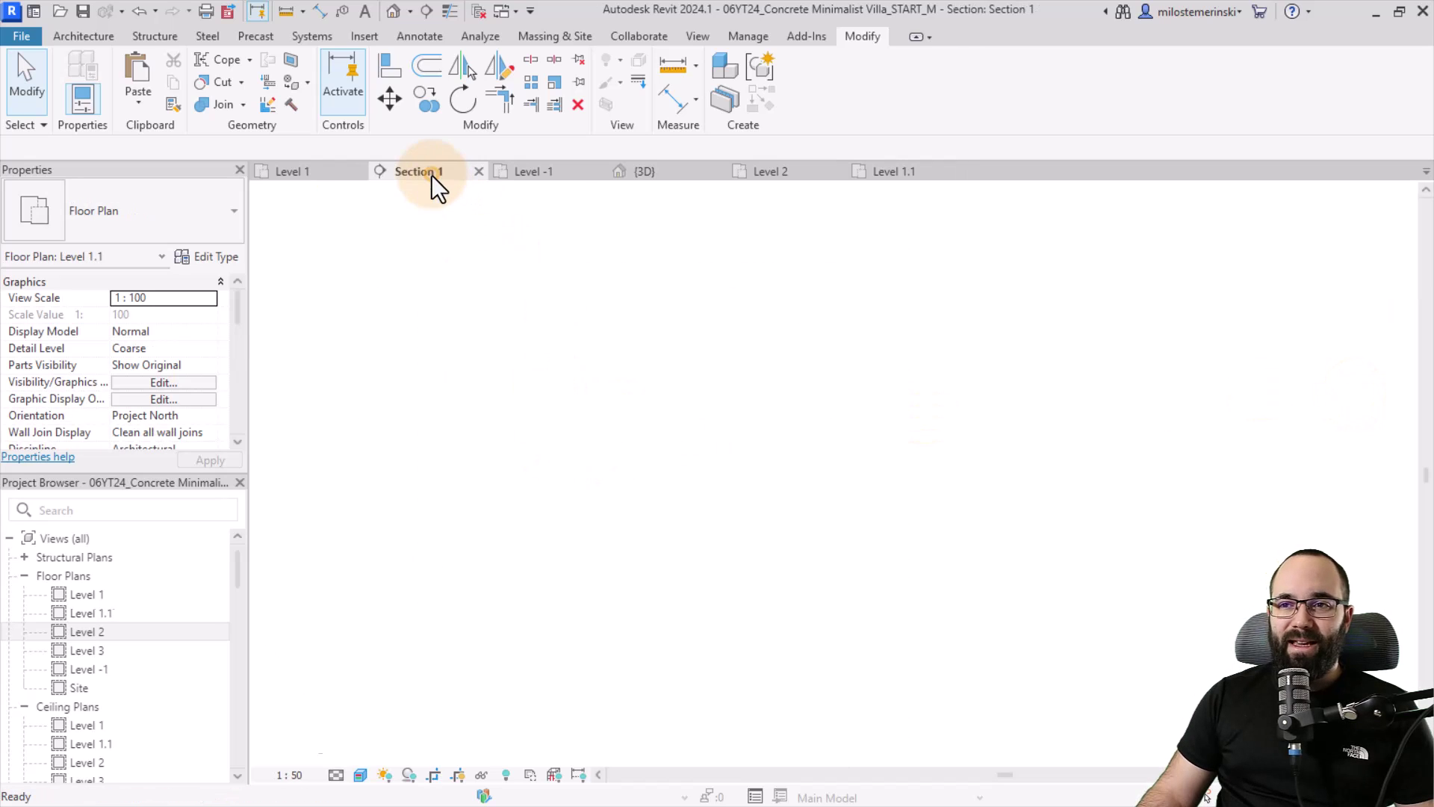
click(314, 171)
scroll(626, 454, up, 2)
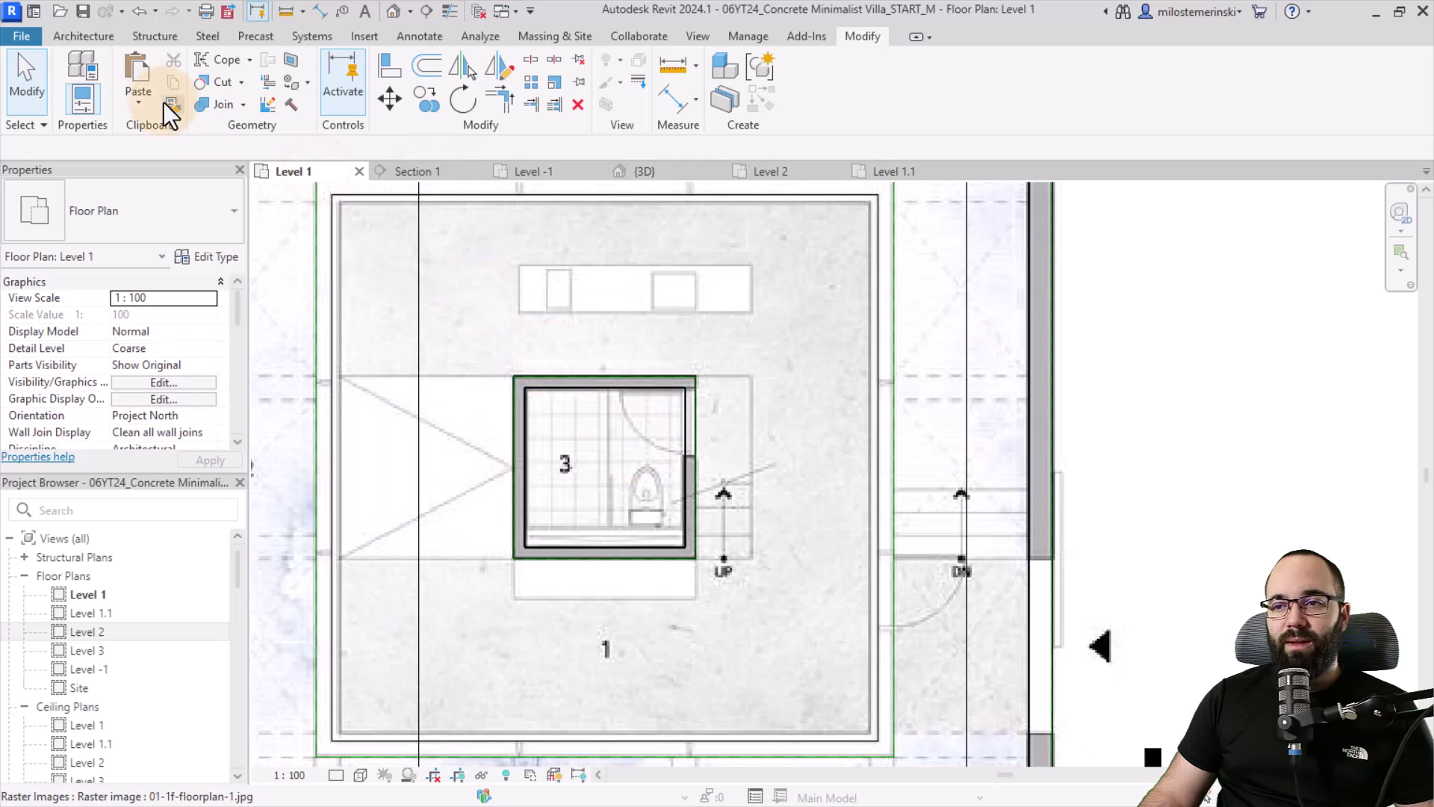
click(87, 39)
click(423, 78)
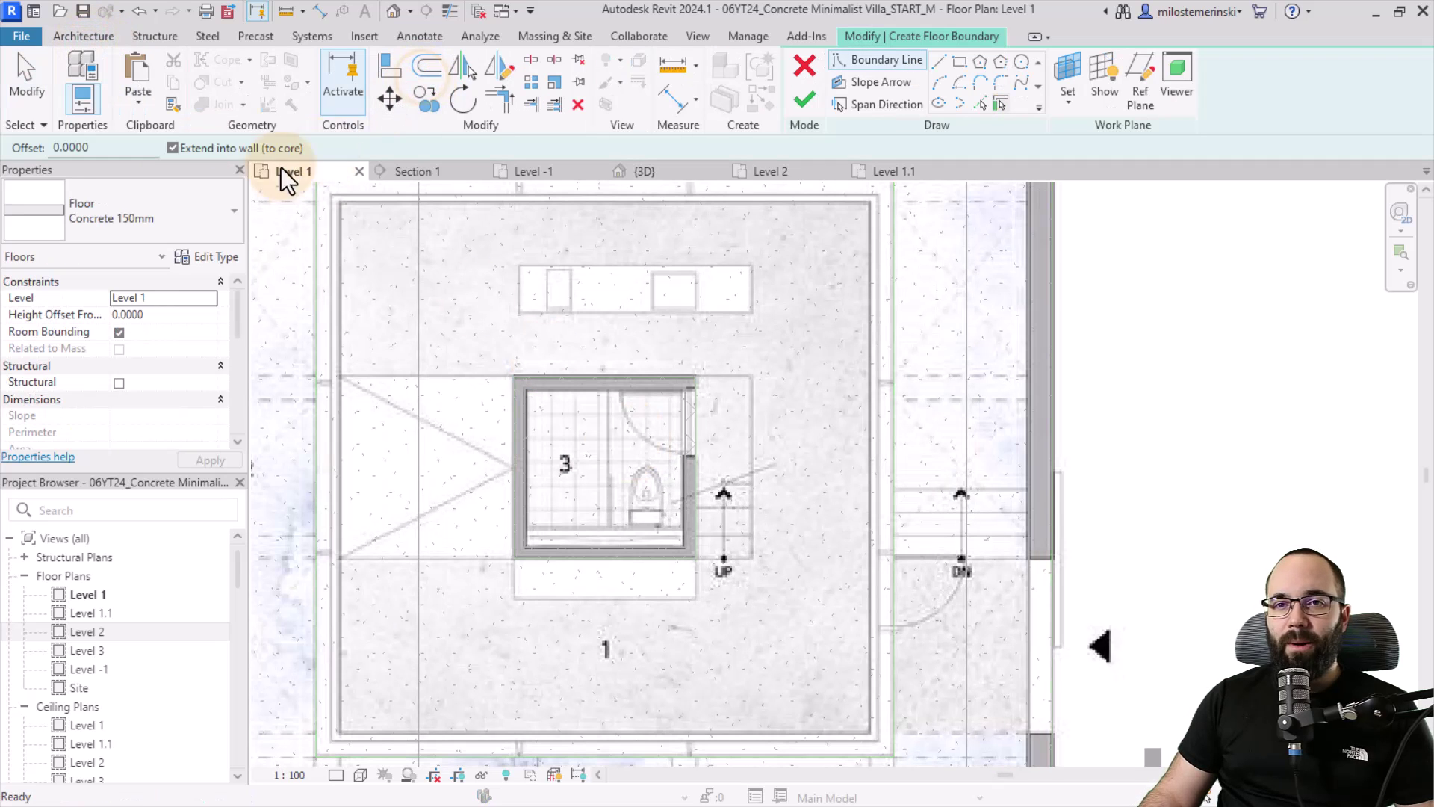
click(958, 63)
click(204, 299)
click(209, 297)
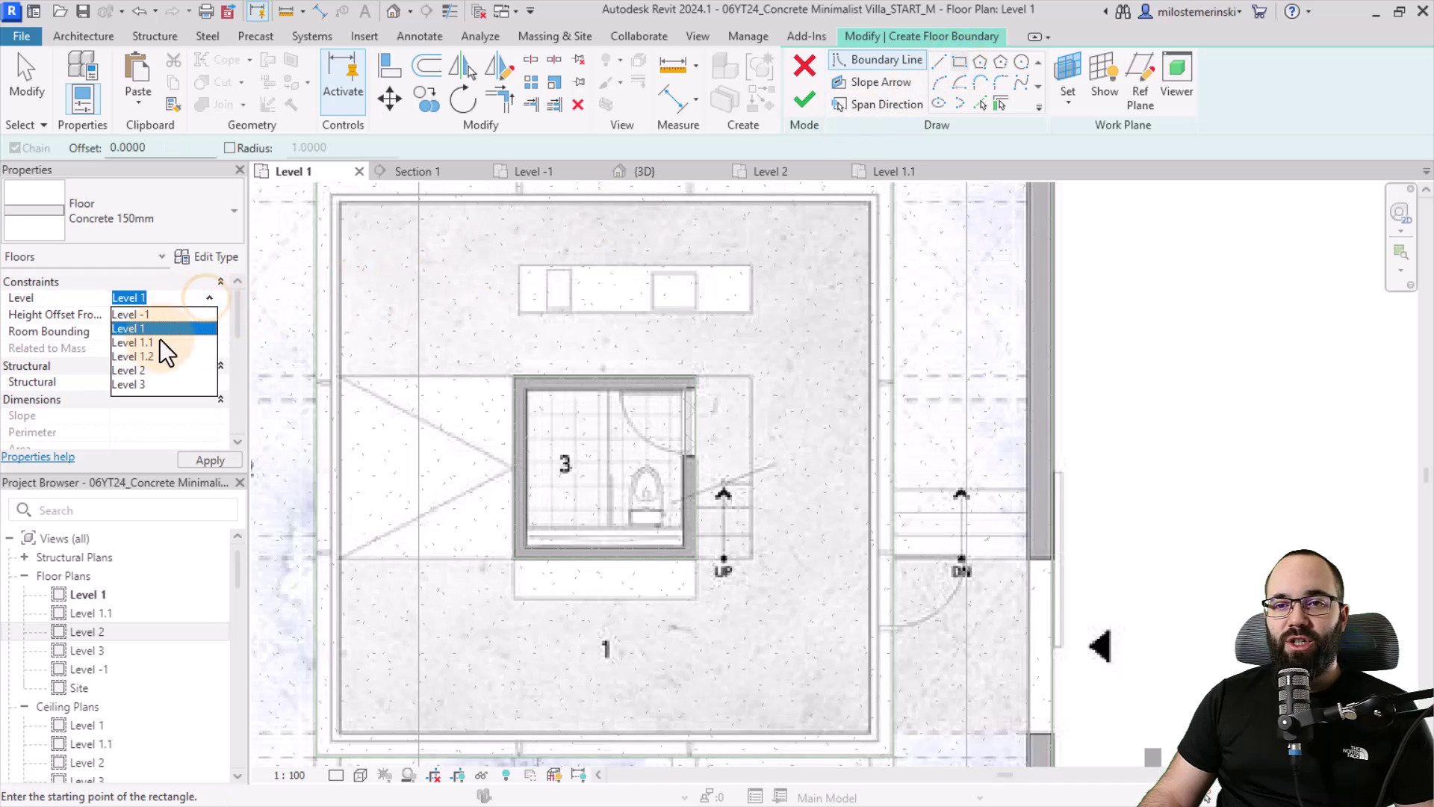
click(157, 342)
Sketch the boundary around the outer faces of the central core walls, finish the floor without attaching walls, and check it in Section 1
click(516, 371)
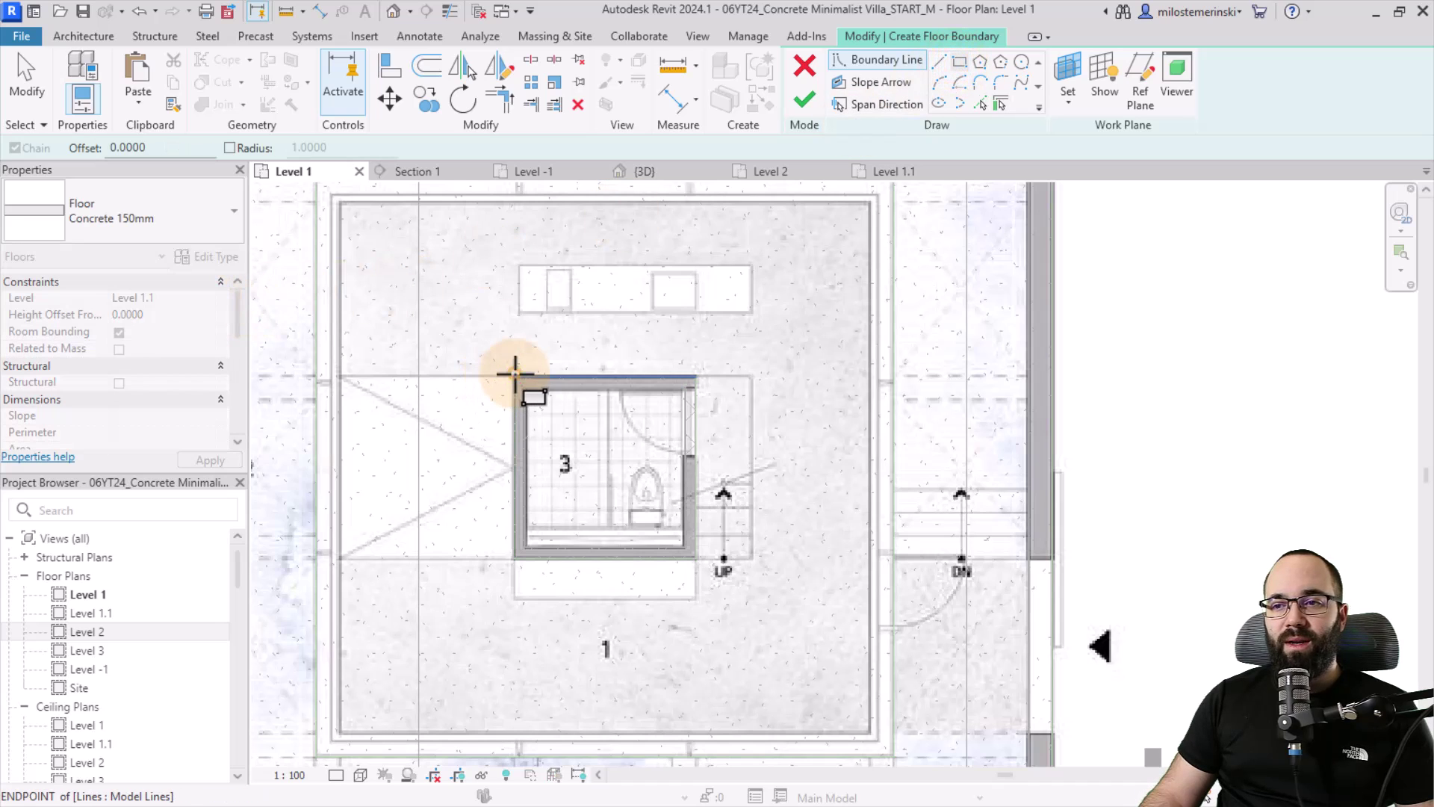
click(695, 556)
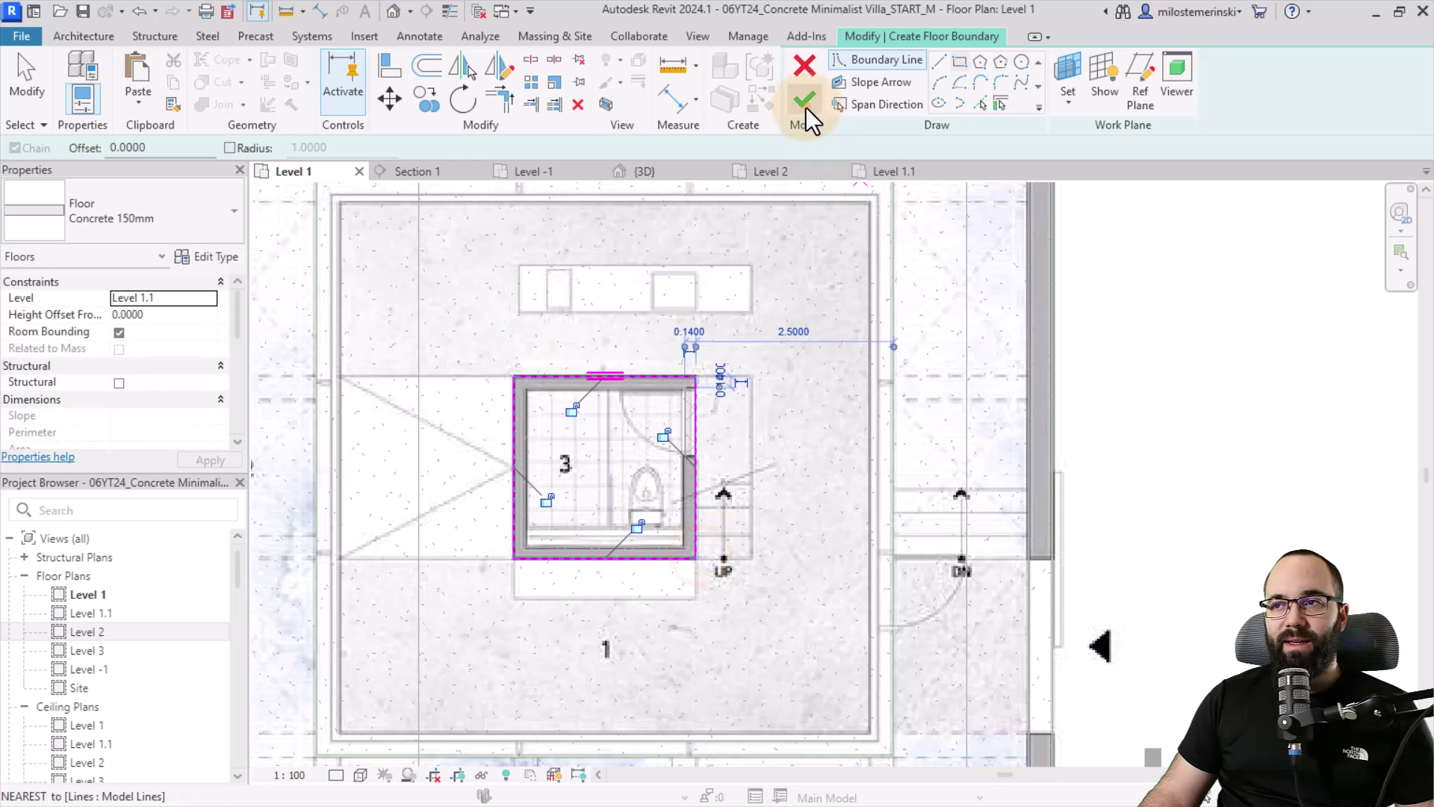
click(805, 101)
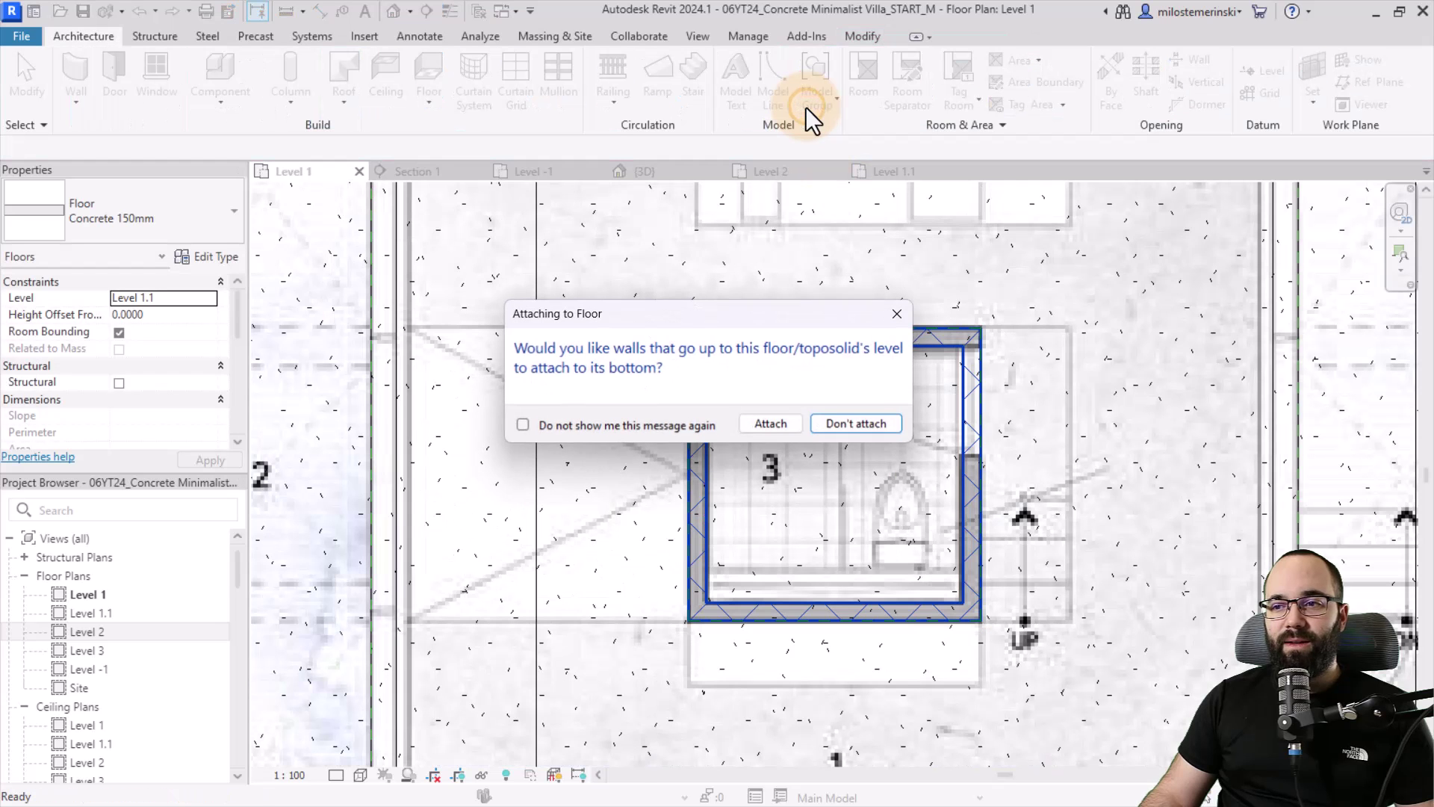
click(857, 423)
click(425, 168)
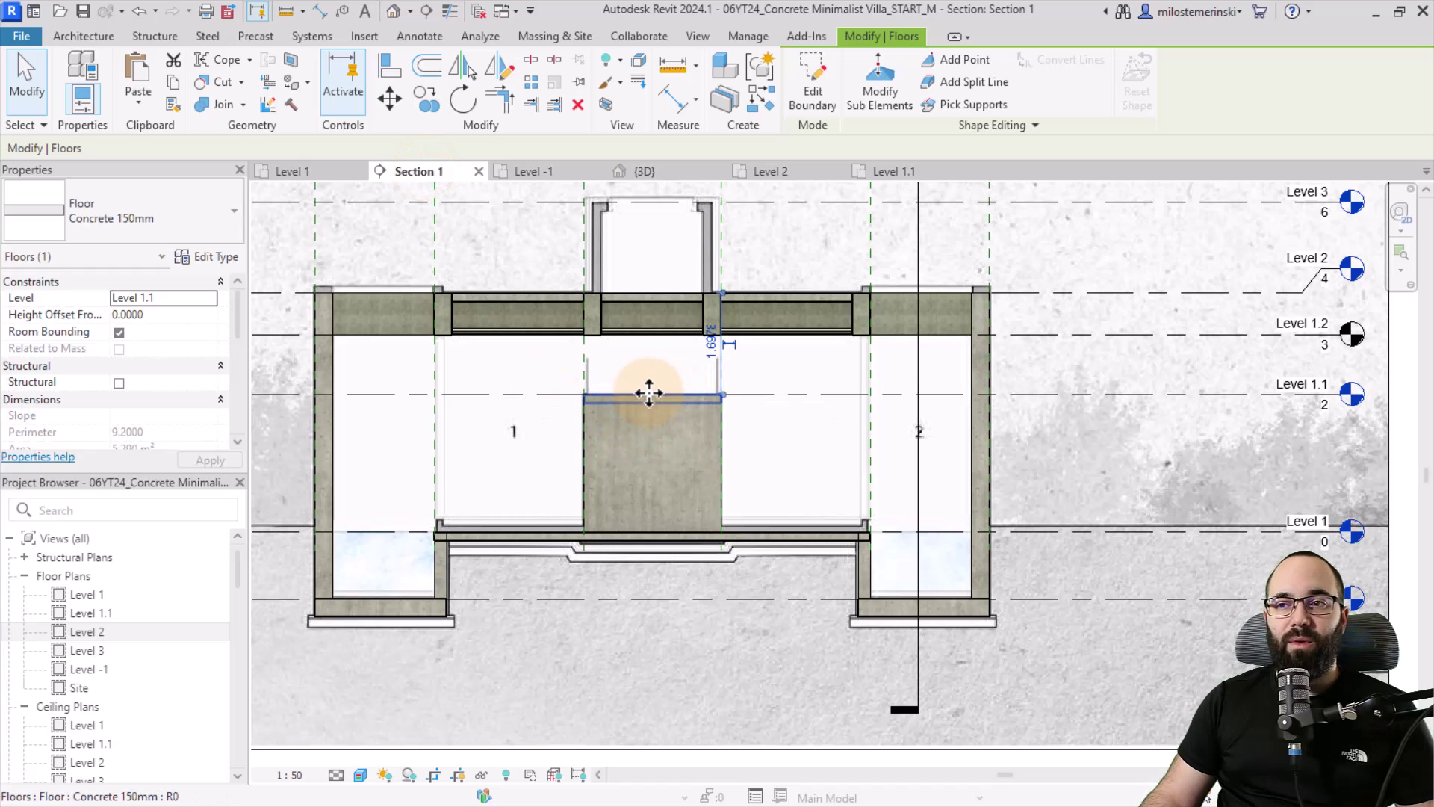
middle_drag(647, 388, 671, 458)
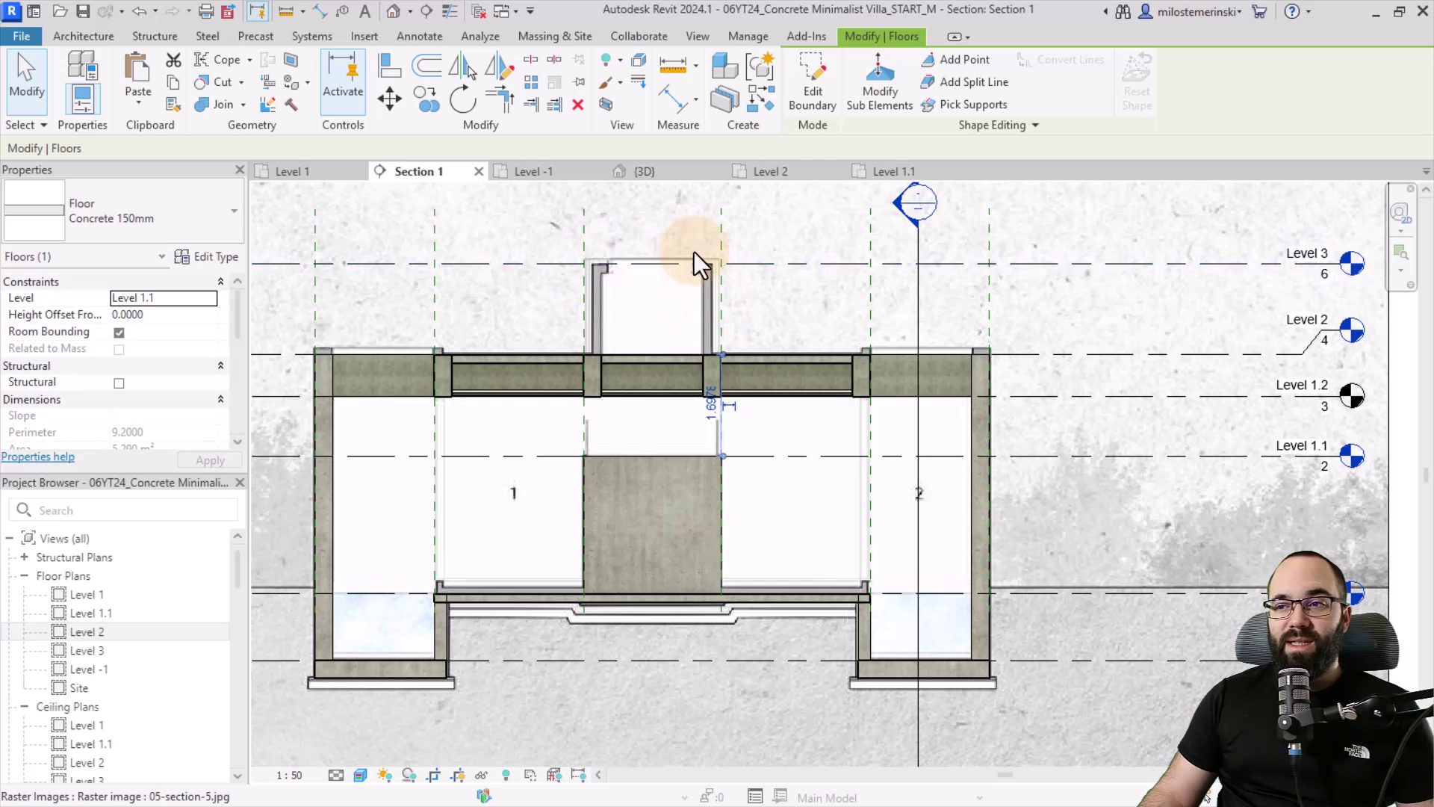
Copy the chain of four 140 mm concrete core walls and paste it aligned to Level 2
click(656, 445)
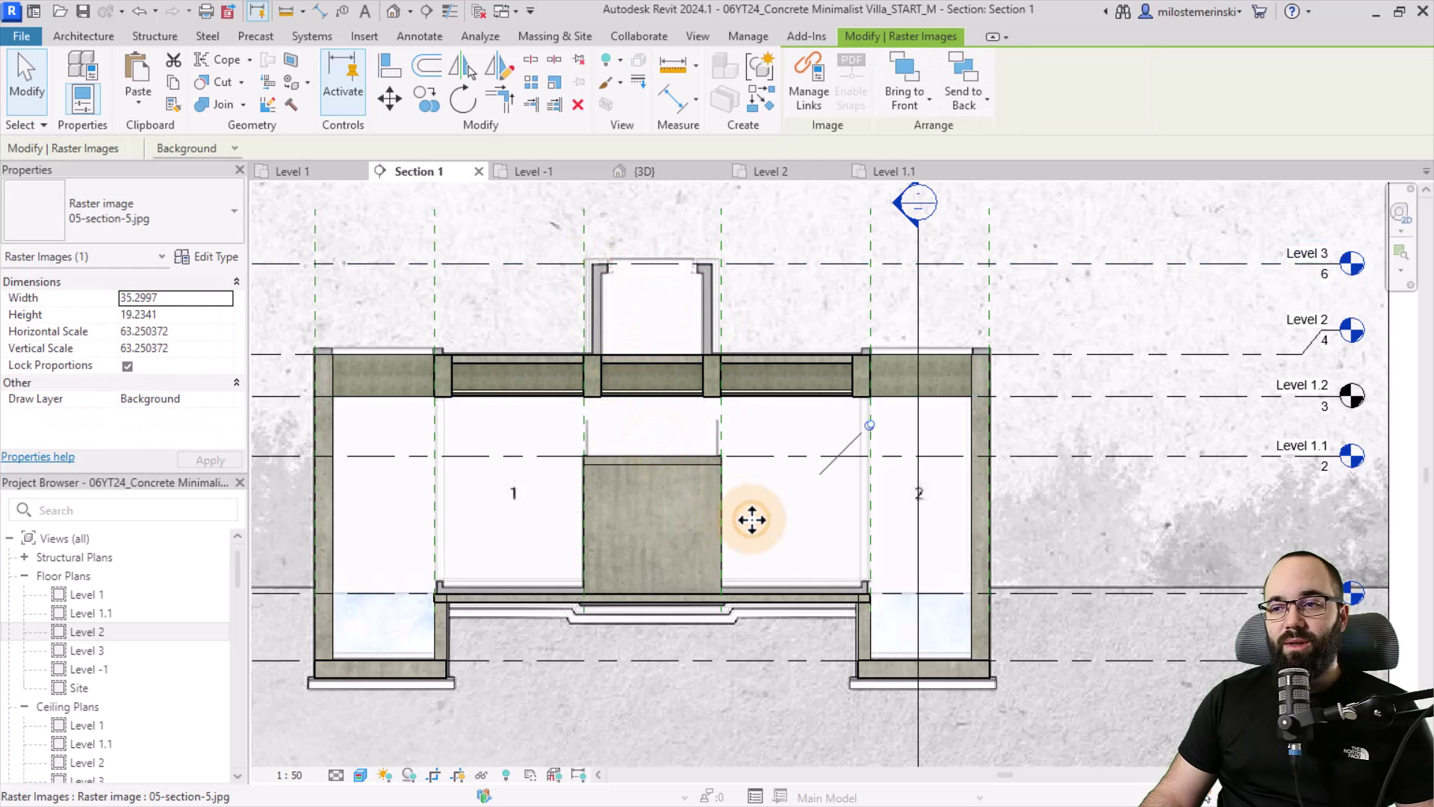
click(723, 520)
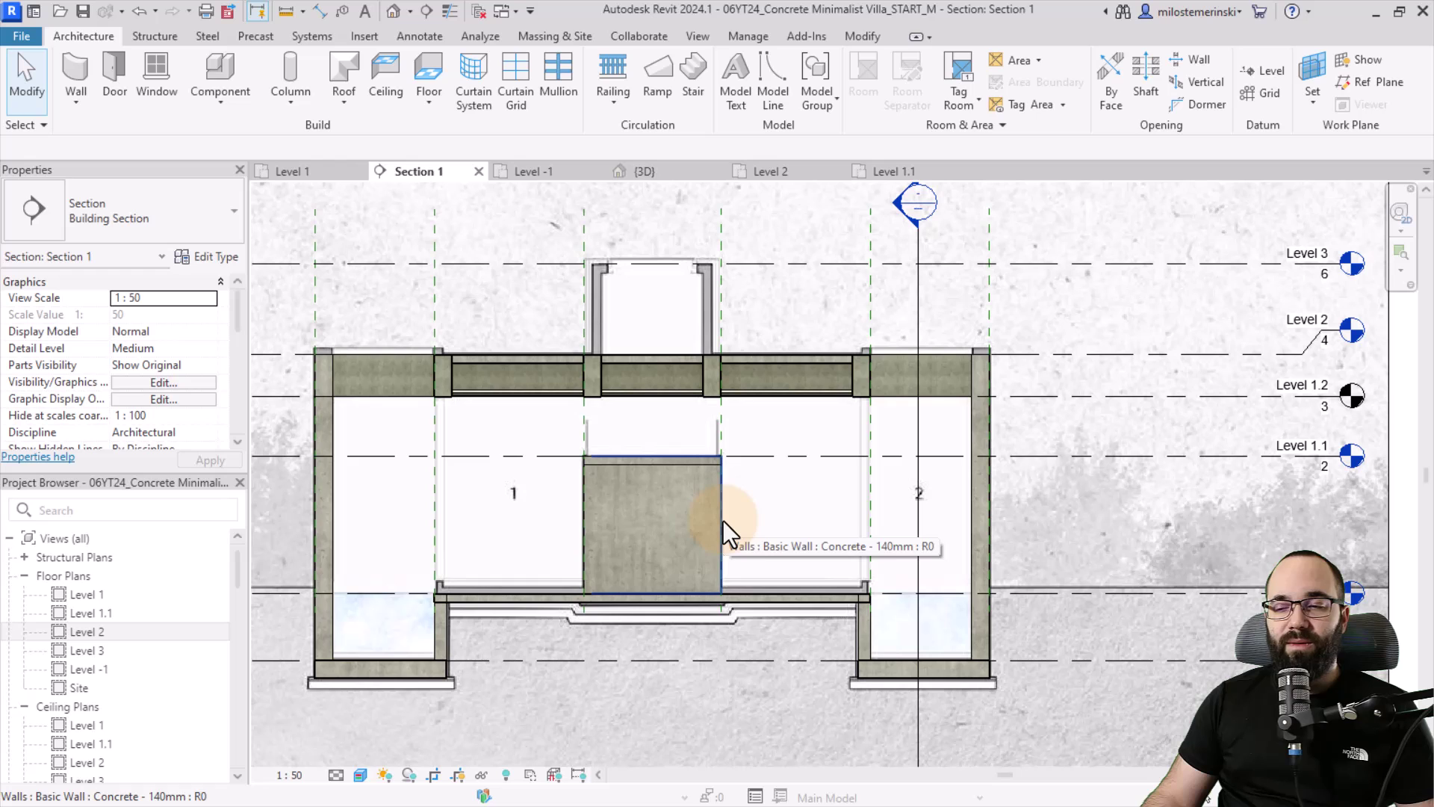
key(Tab)
click(724, 520)
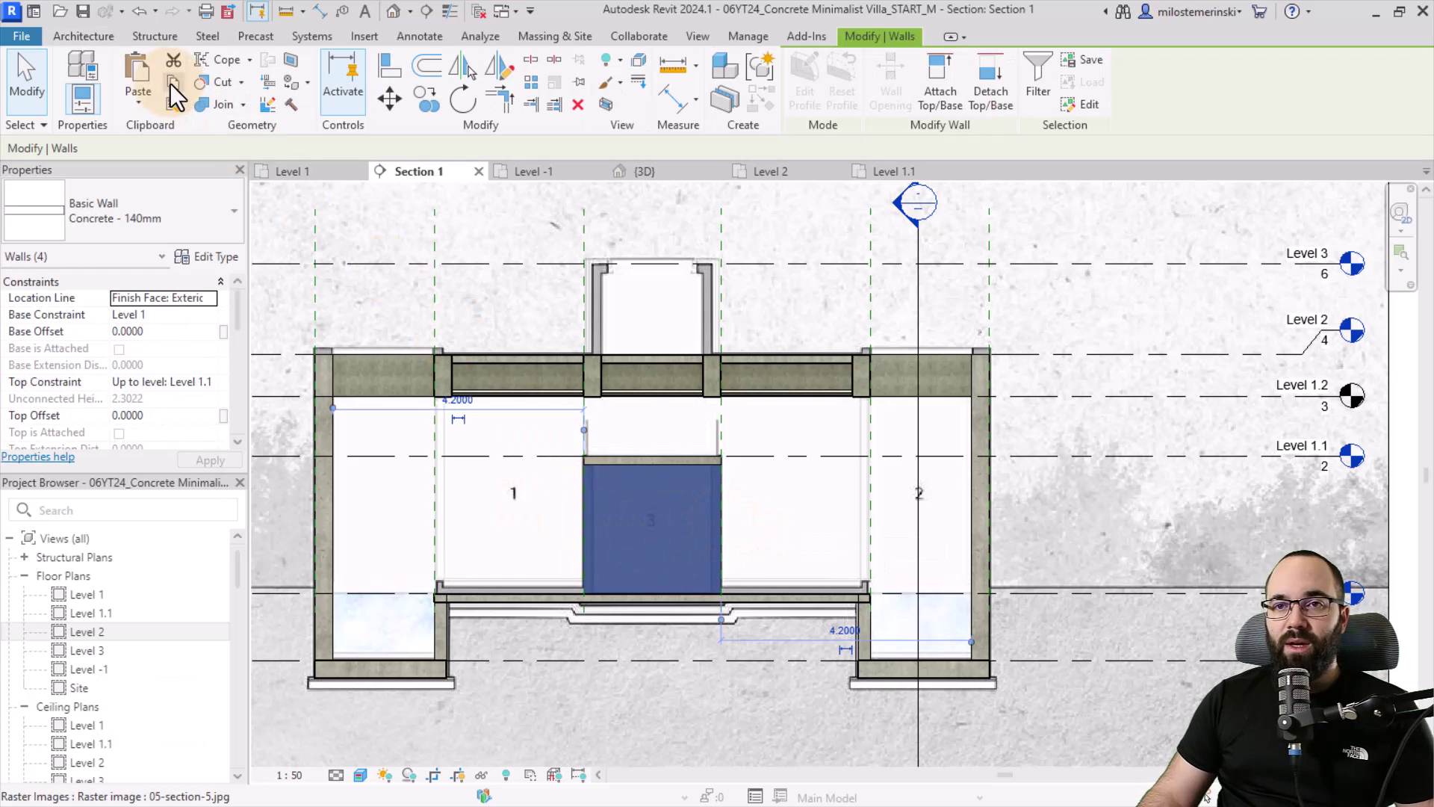
click(140, 106)
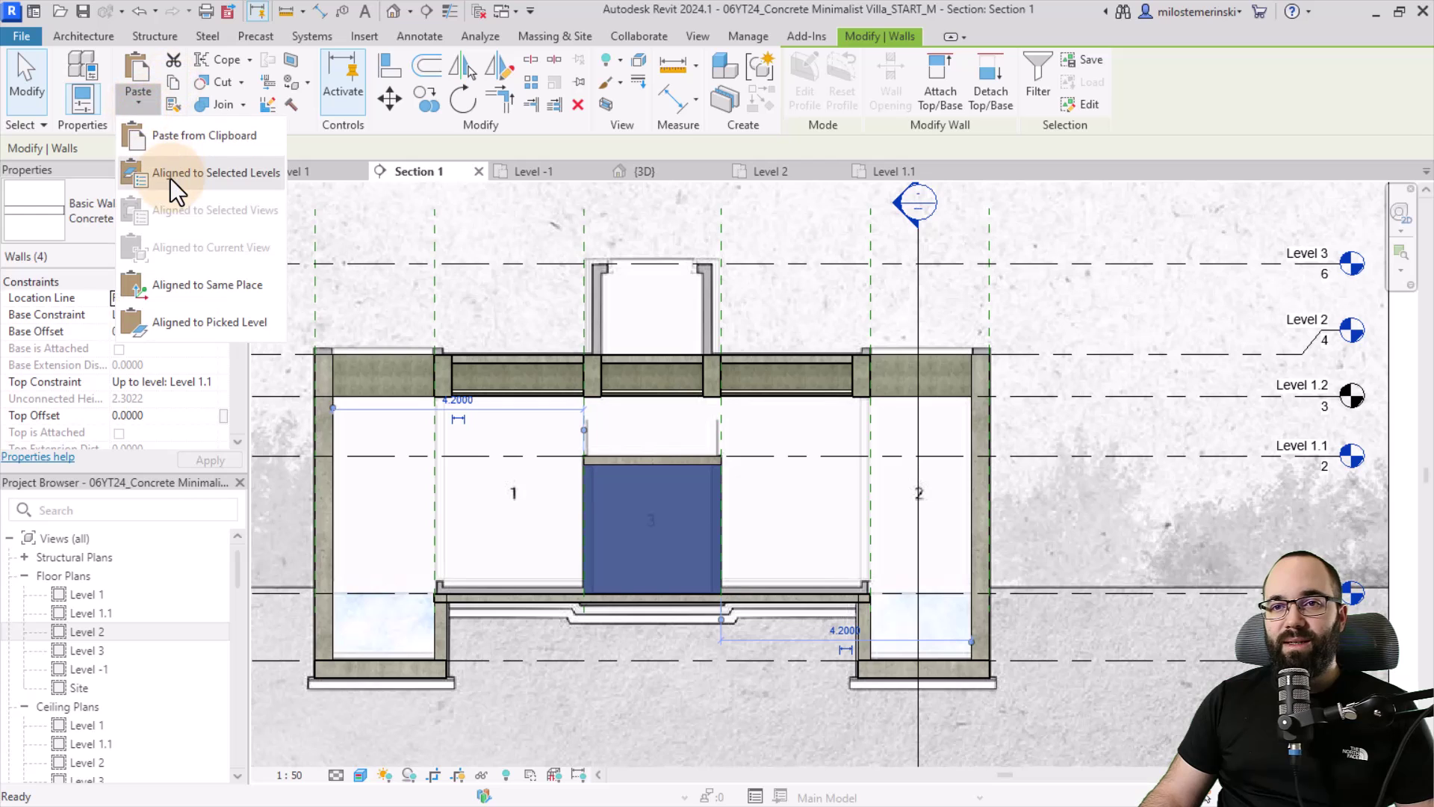
click(168, 178)
click(215, 314)
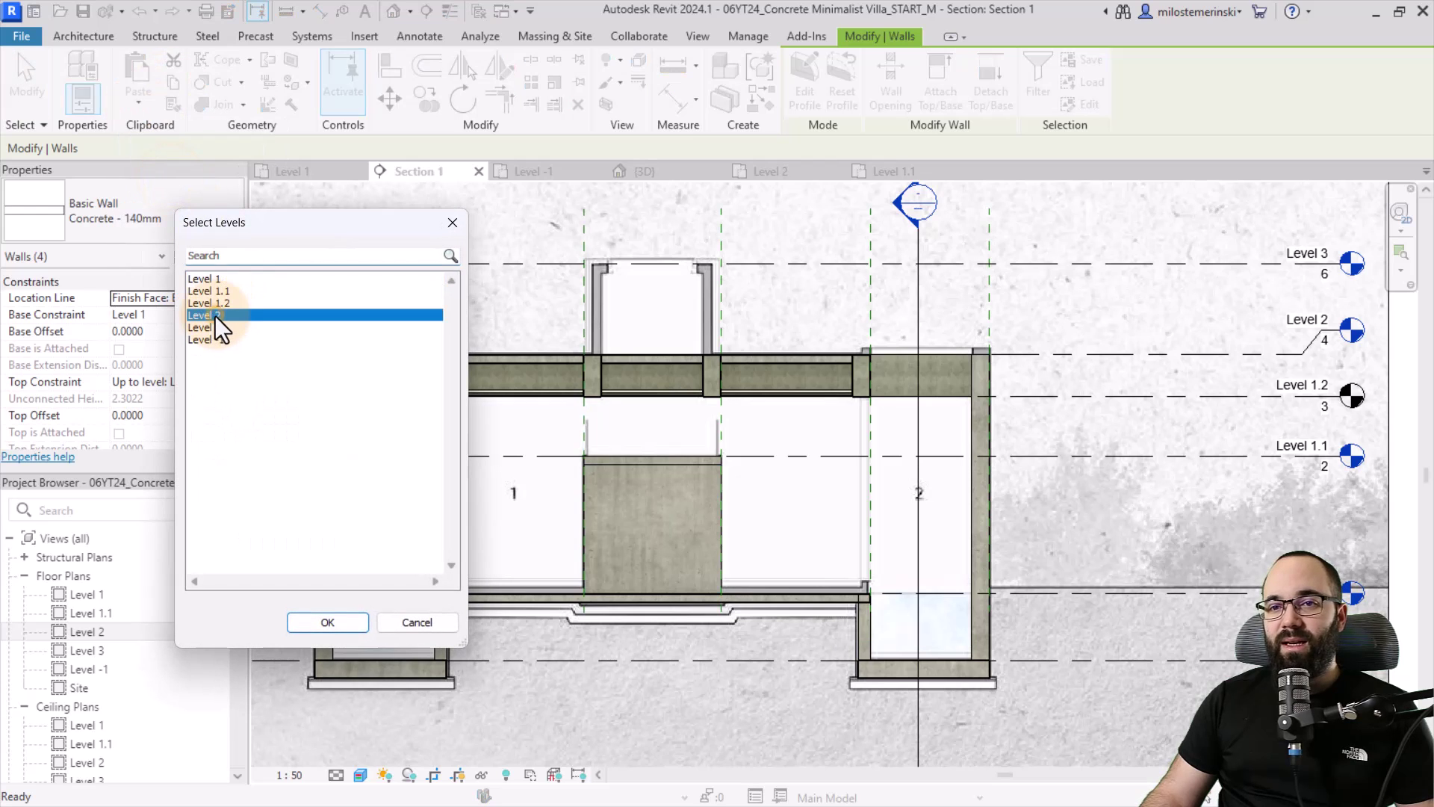
click(339, 629)
Flip the upper and left walls of the pasted core inward in the Level 2 plan
click(585, 305)
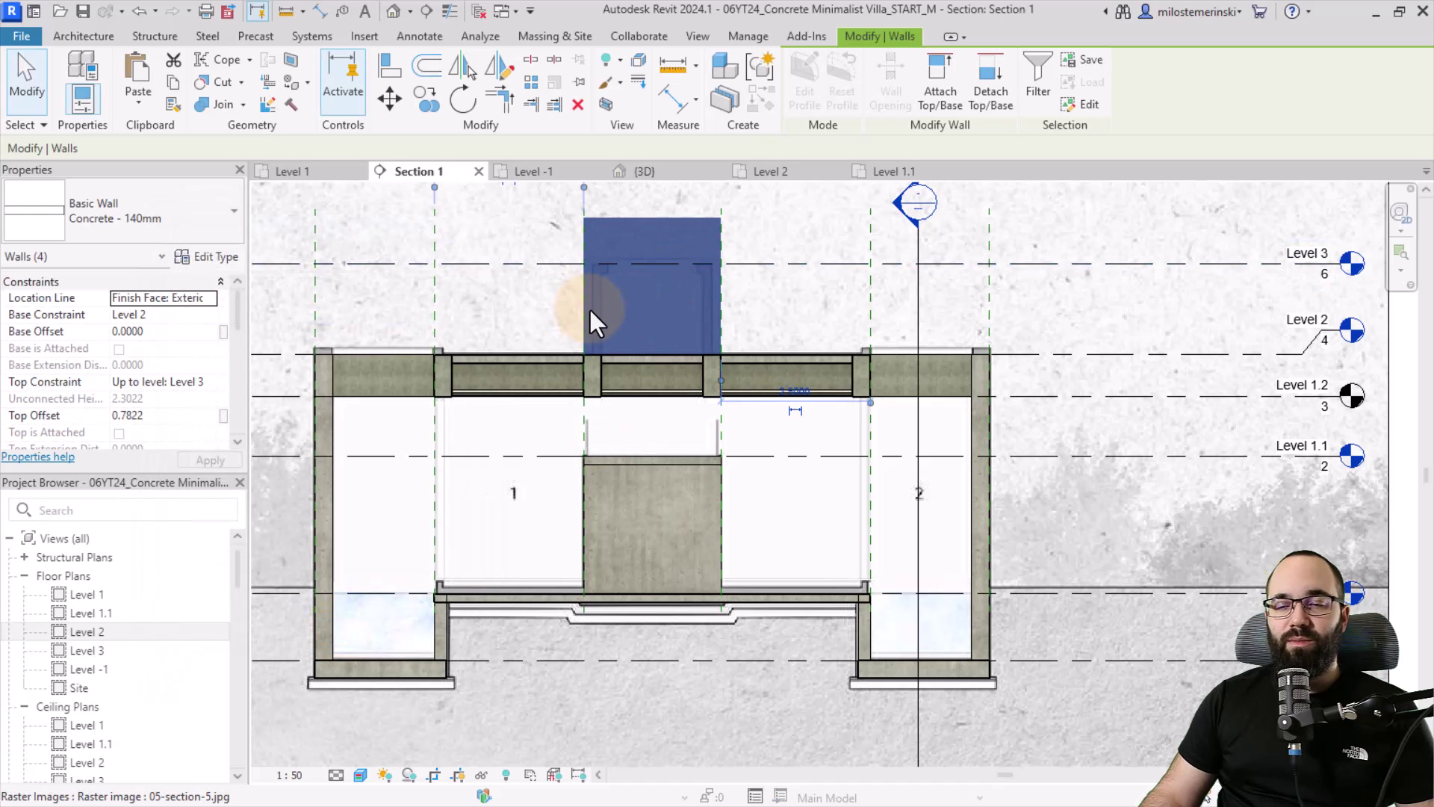
click(597, 212)
click(778, 169)
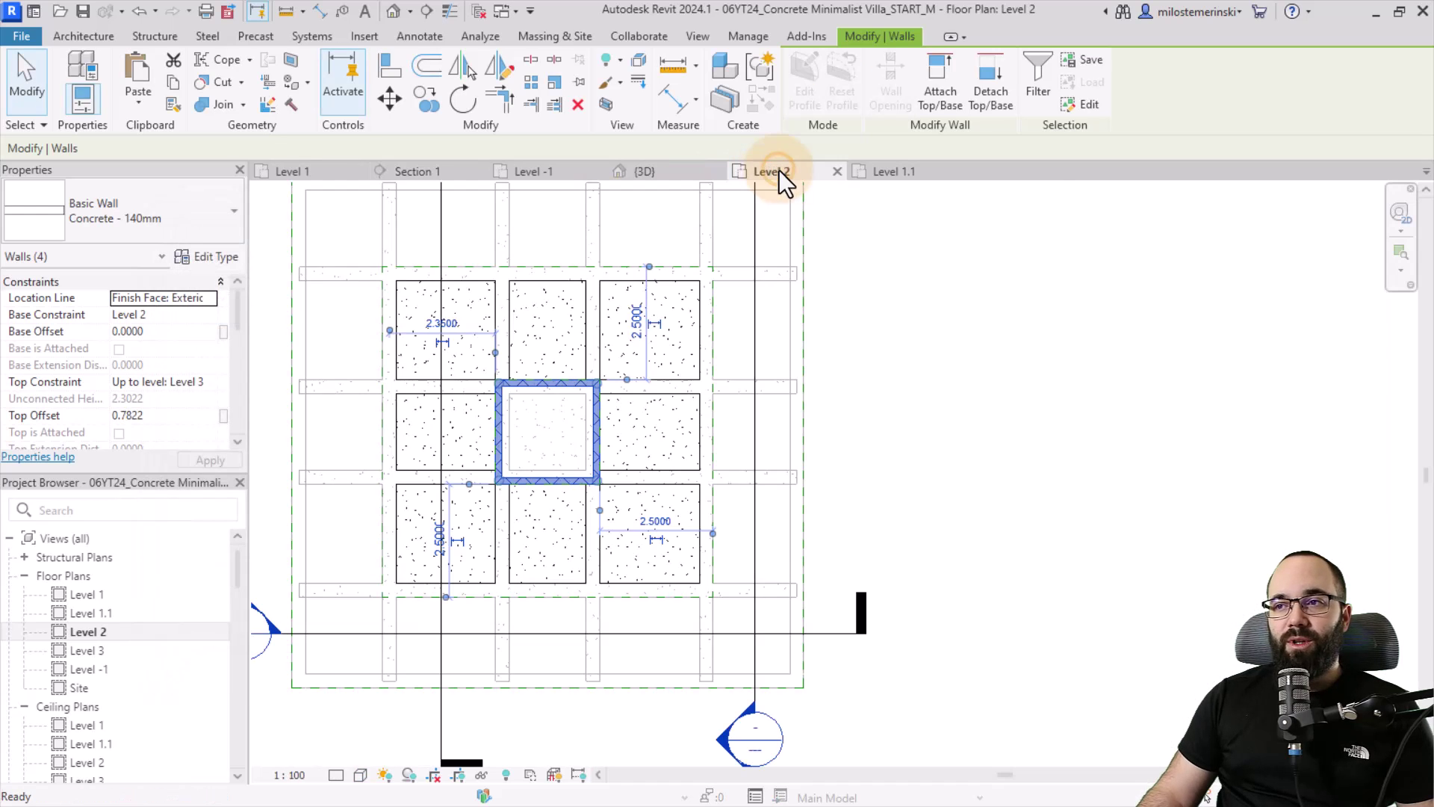
scroll(557, 433, up, 3)
click(555, 420)
click(550, 378)
key(space)
click(453, 454)
key(space)
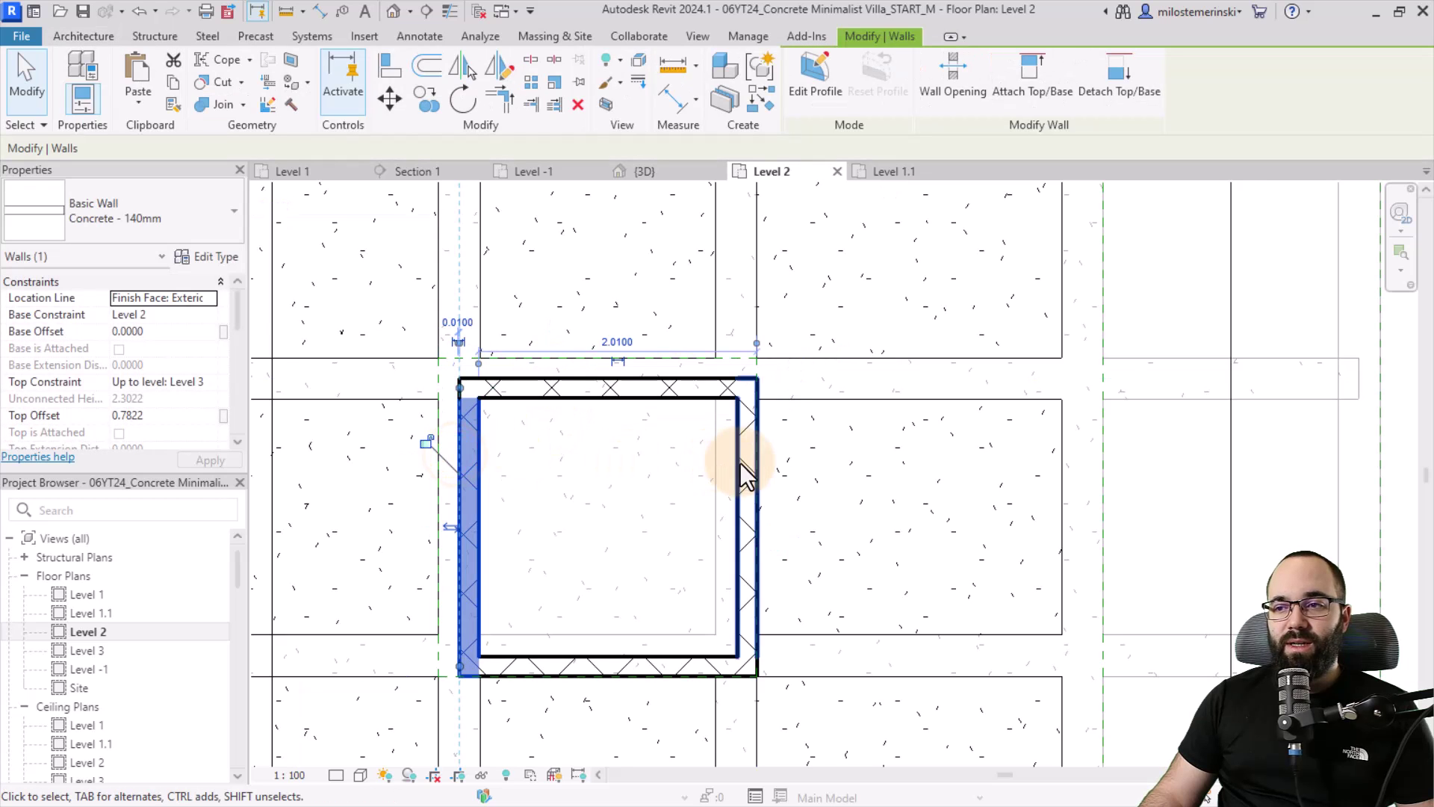
Flip the right and lower walls of the pasted core inward, undoing the stray move of the lower wall
click(742, 467)
key(space)
click(602, 661)
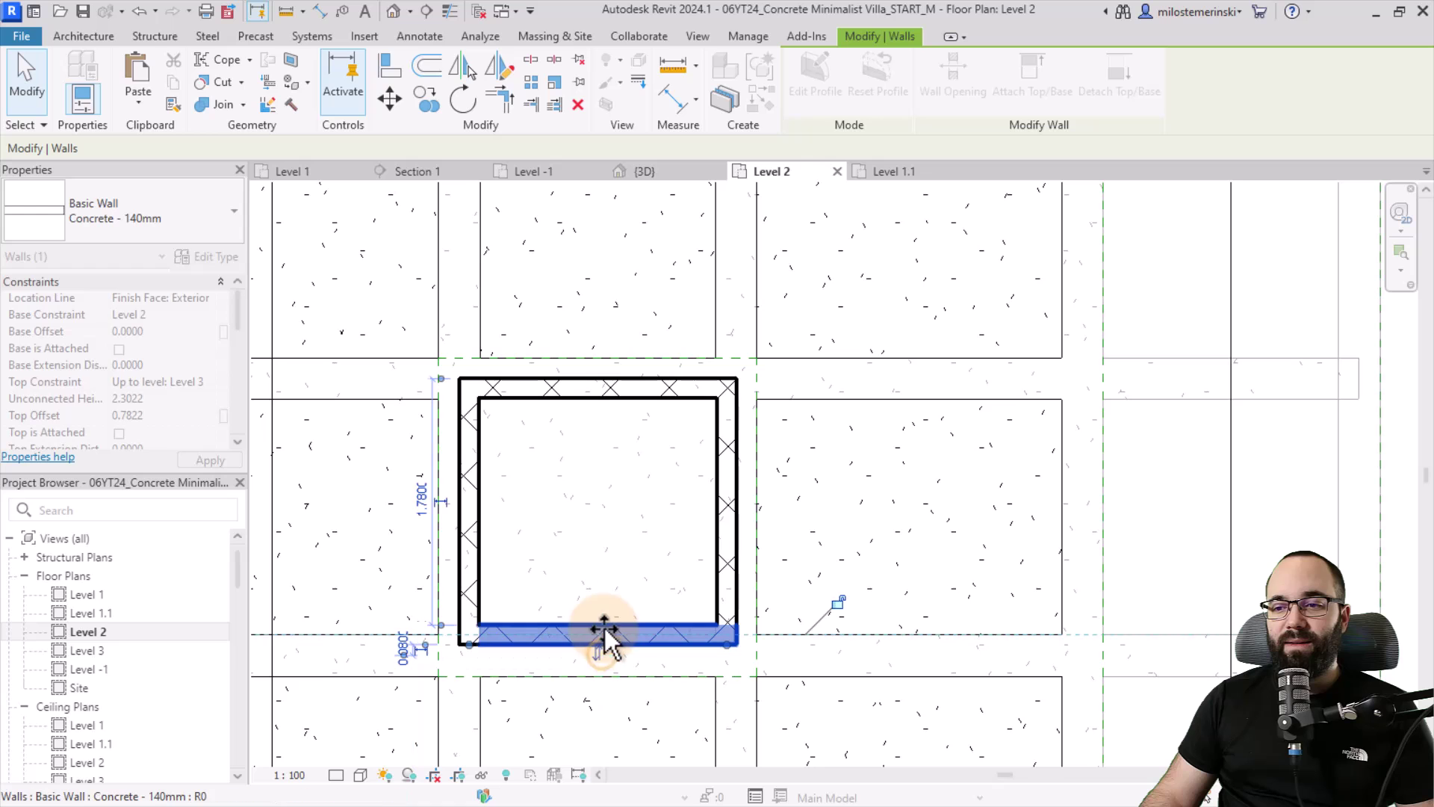
key(space)
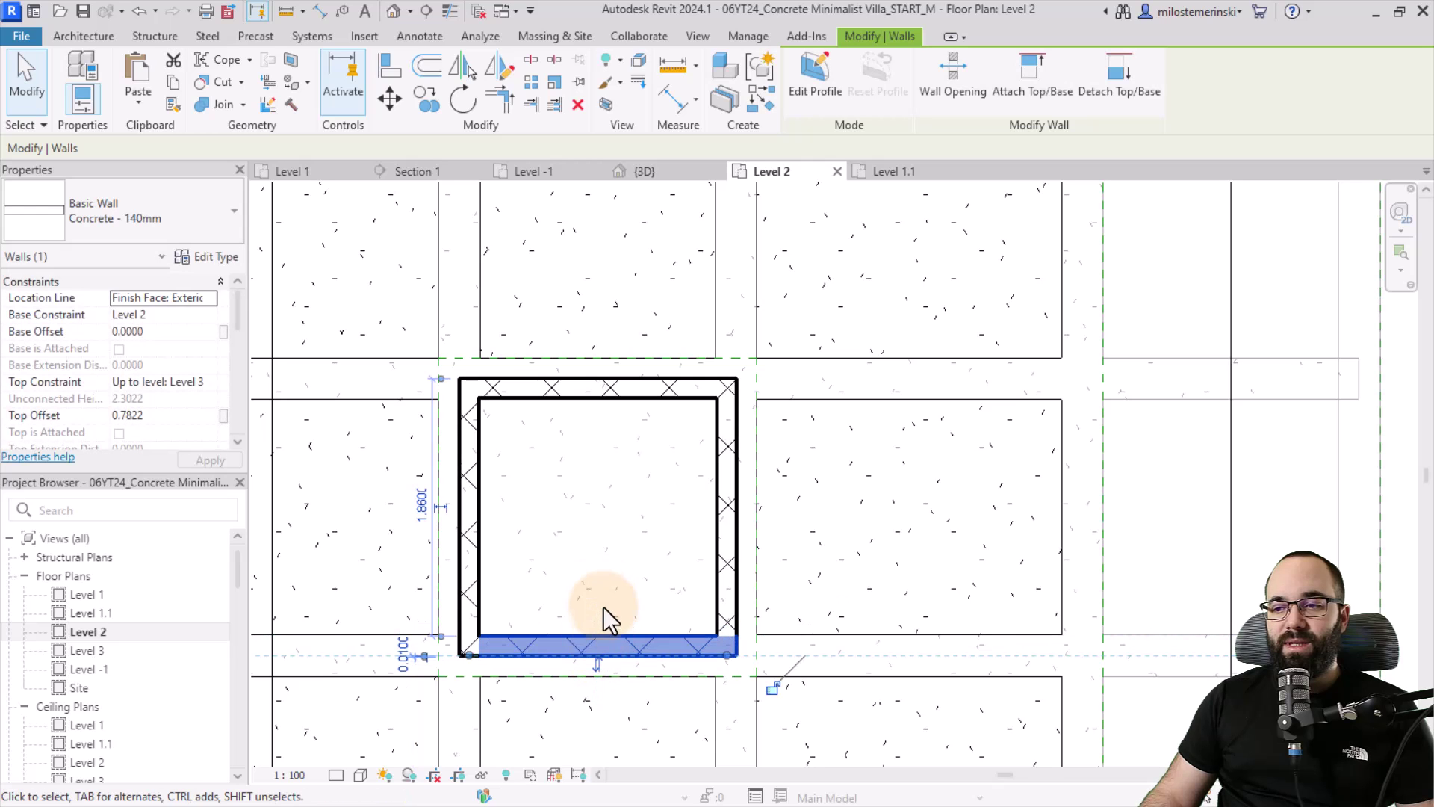
drag(605, 650, 603, 665)
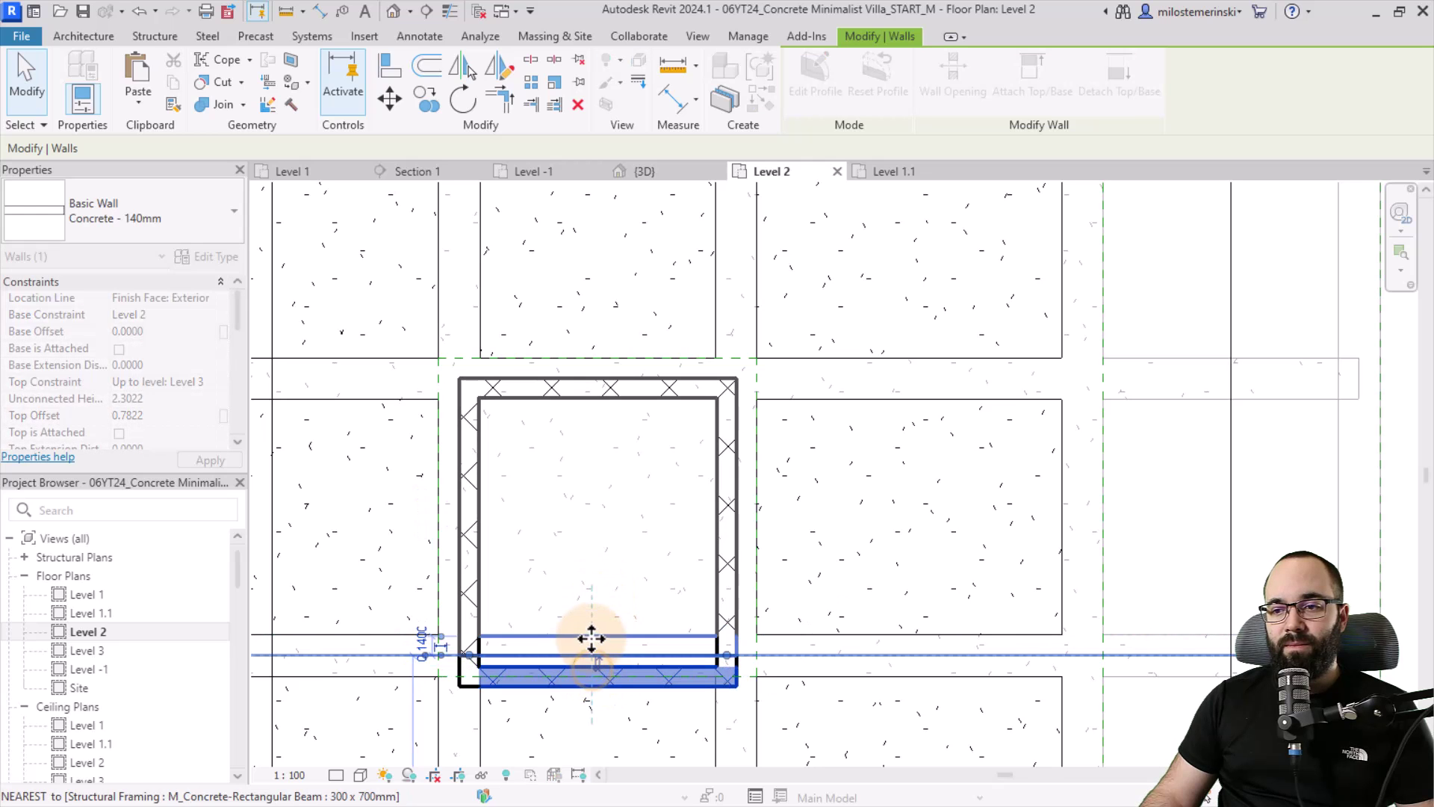
key(ctrl+z)
Constrain the tops of the four upper core walls to Level 3 with a top offset of 0 in Section 1
click(449, 173)
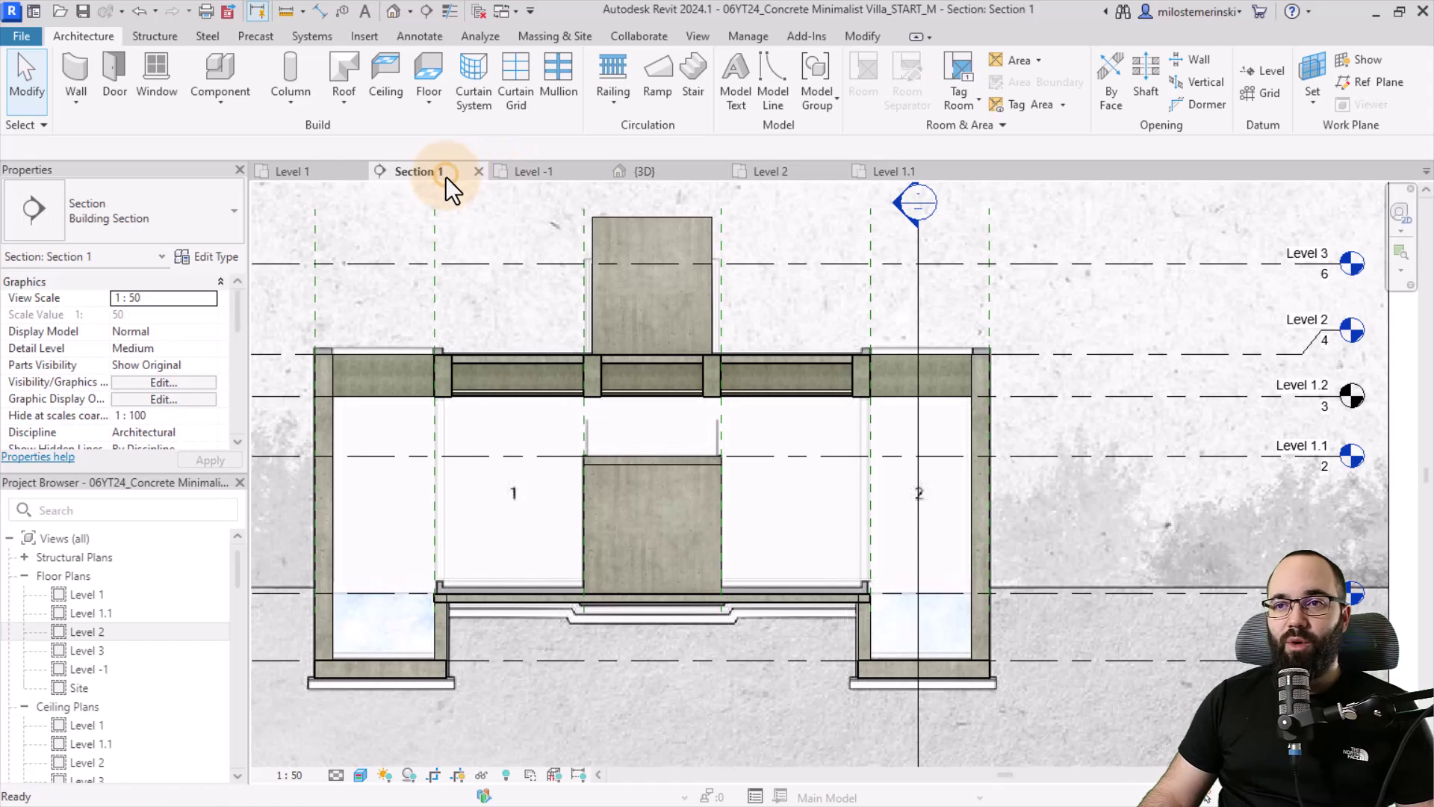
key(Tab)
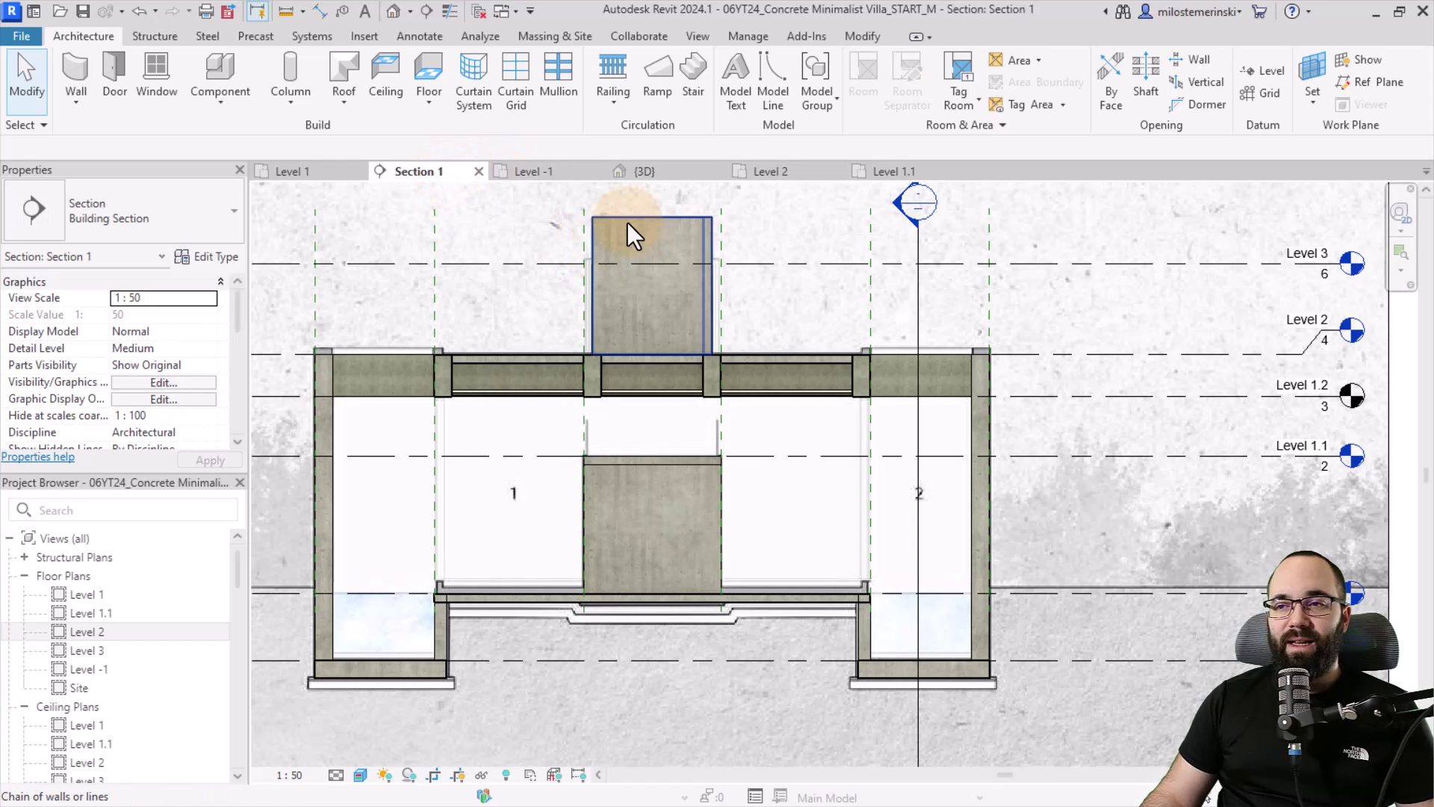
key(Tab)
key(Tab)
click(710, 241)
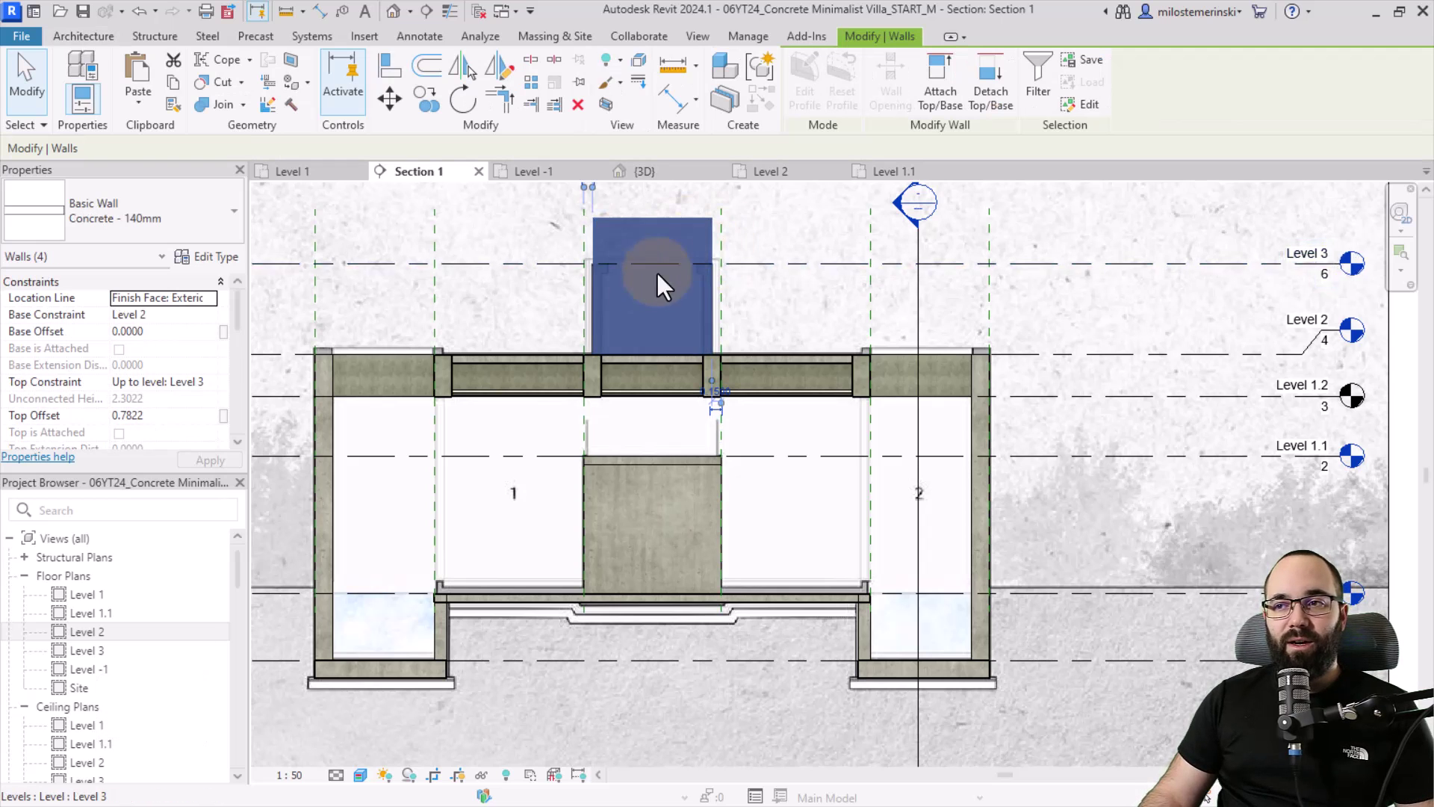
scroll(657, 272, down, 2)
scroll(535, 320, up, 2)
click(521, 297)
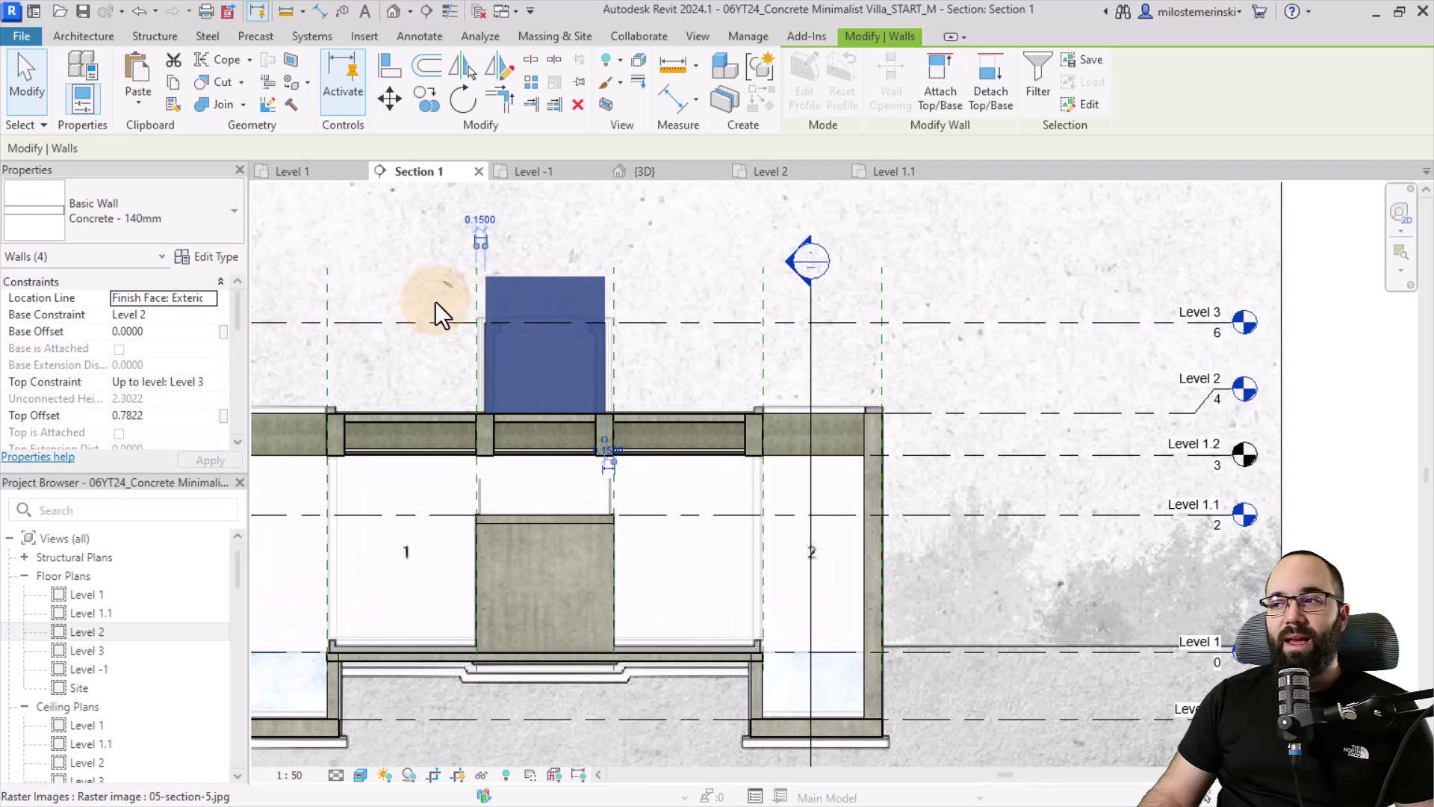
click(208, 383)
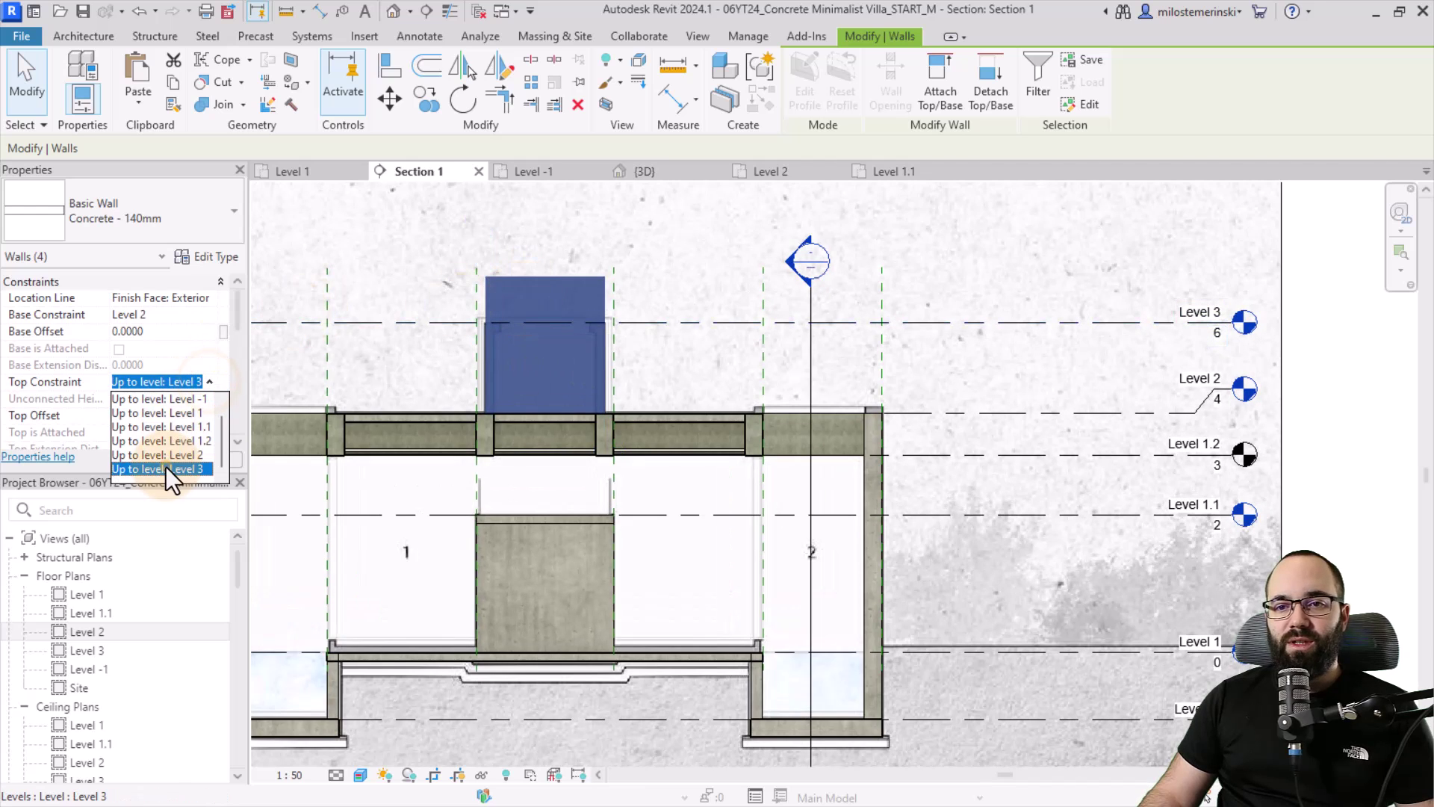
click(165, 468)
click(164, 416)
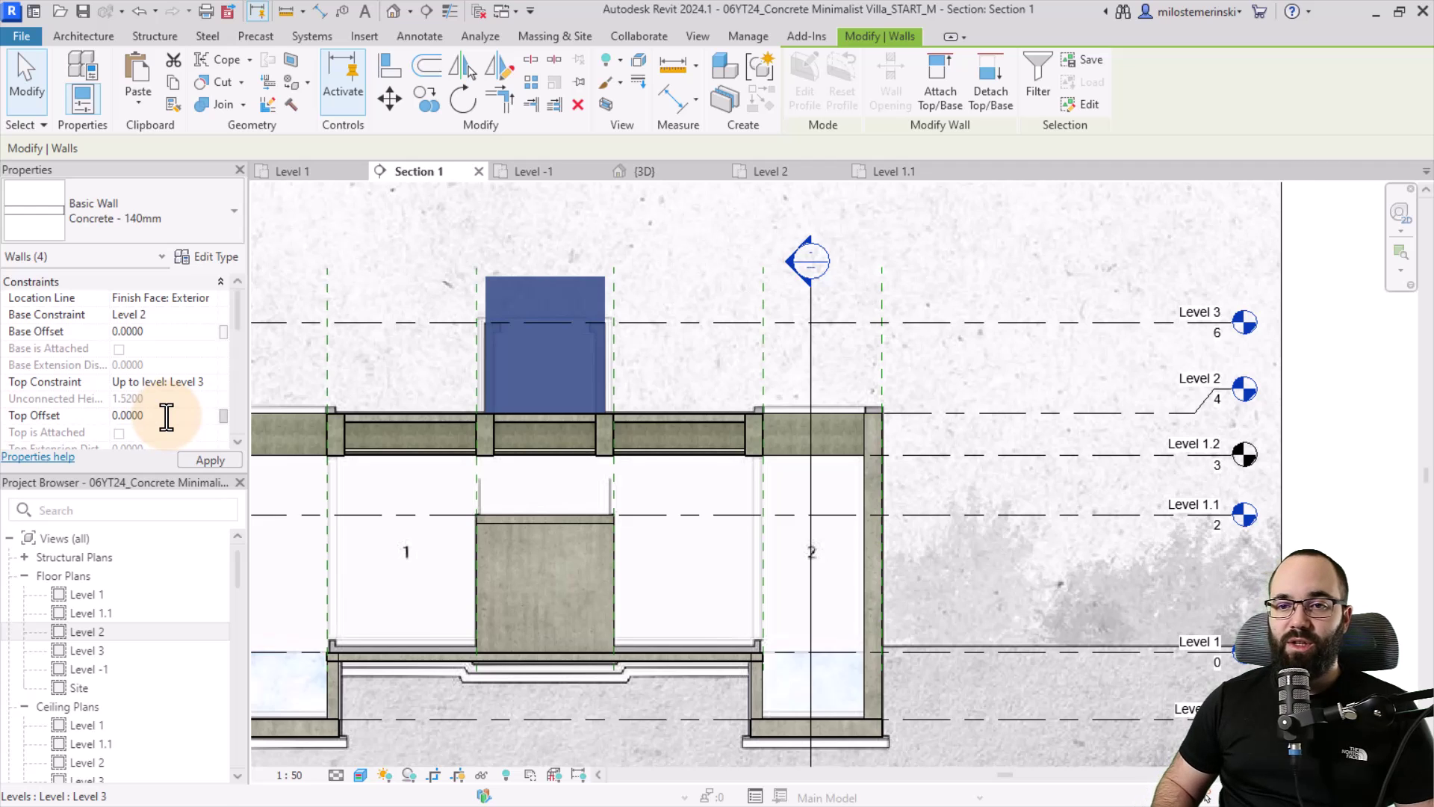
click(687, 366)
Copy the Level 1.1 core floor and paste it aligned to Level 3 as the roof of the upper core
scroll(636, 362, up, 3)
click(429, 316)
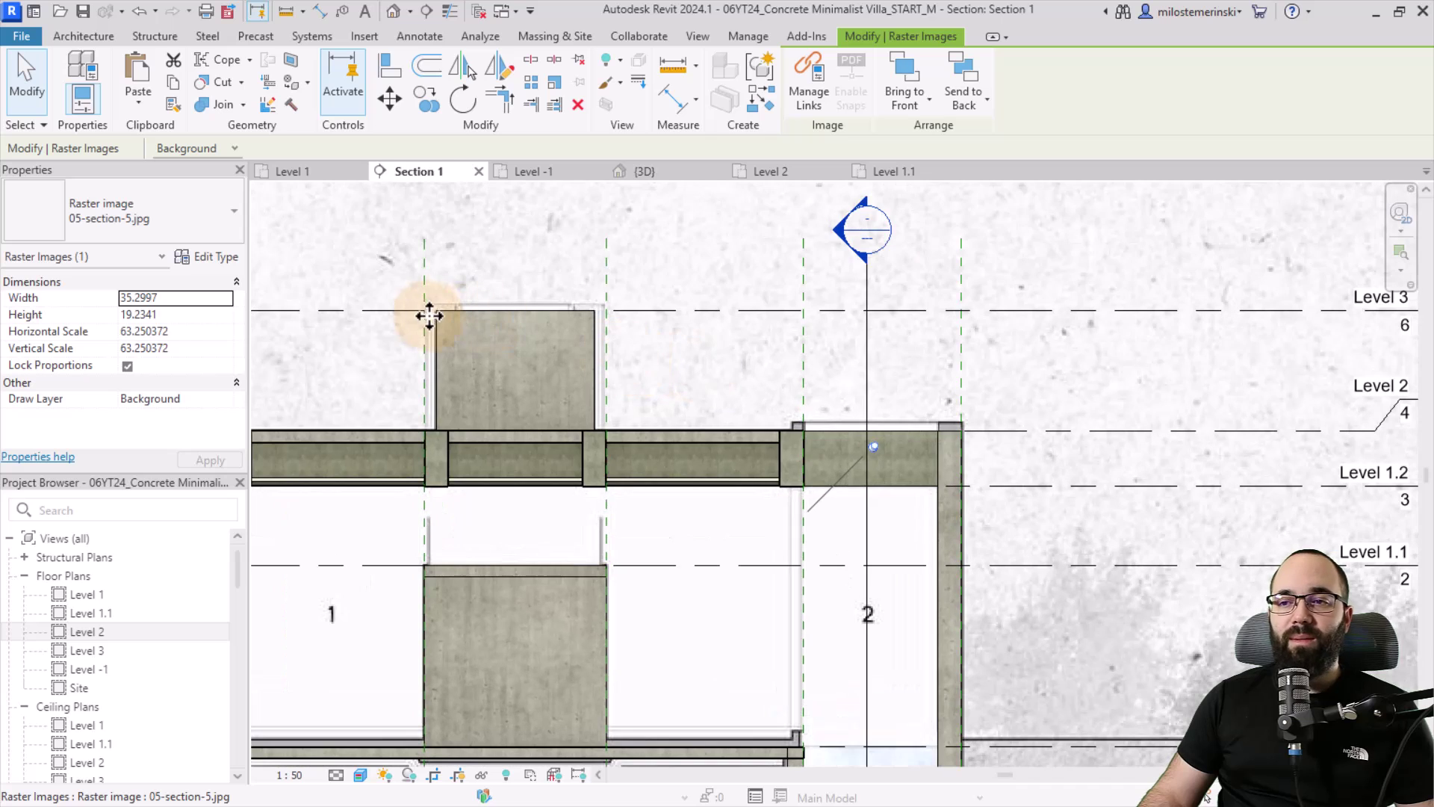
click(526, 579)
click(487, 572)
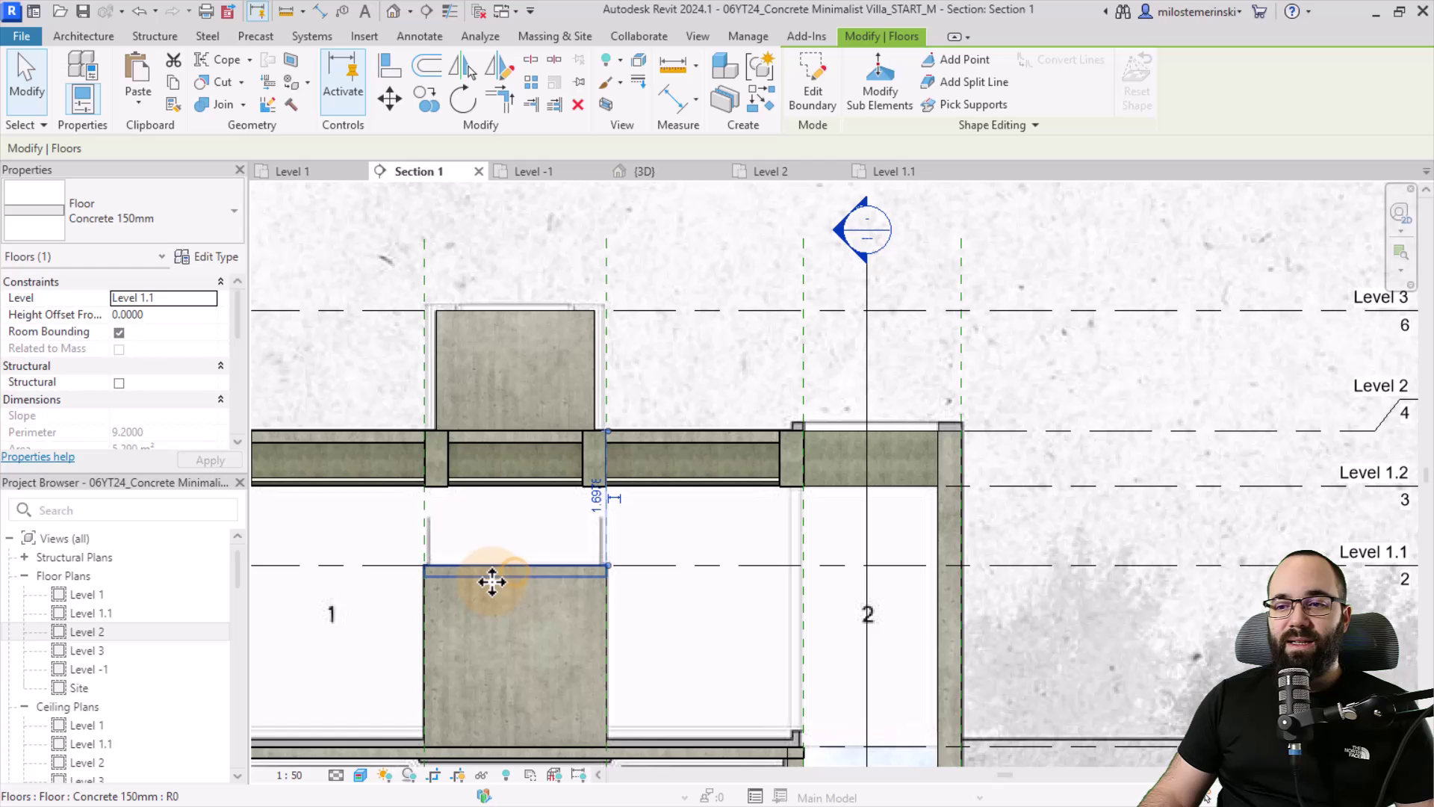
click(172, 84)
click(138, 105)
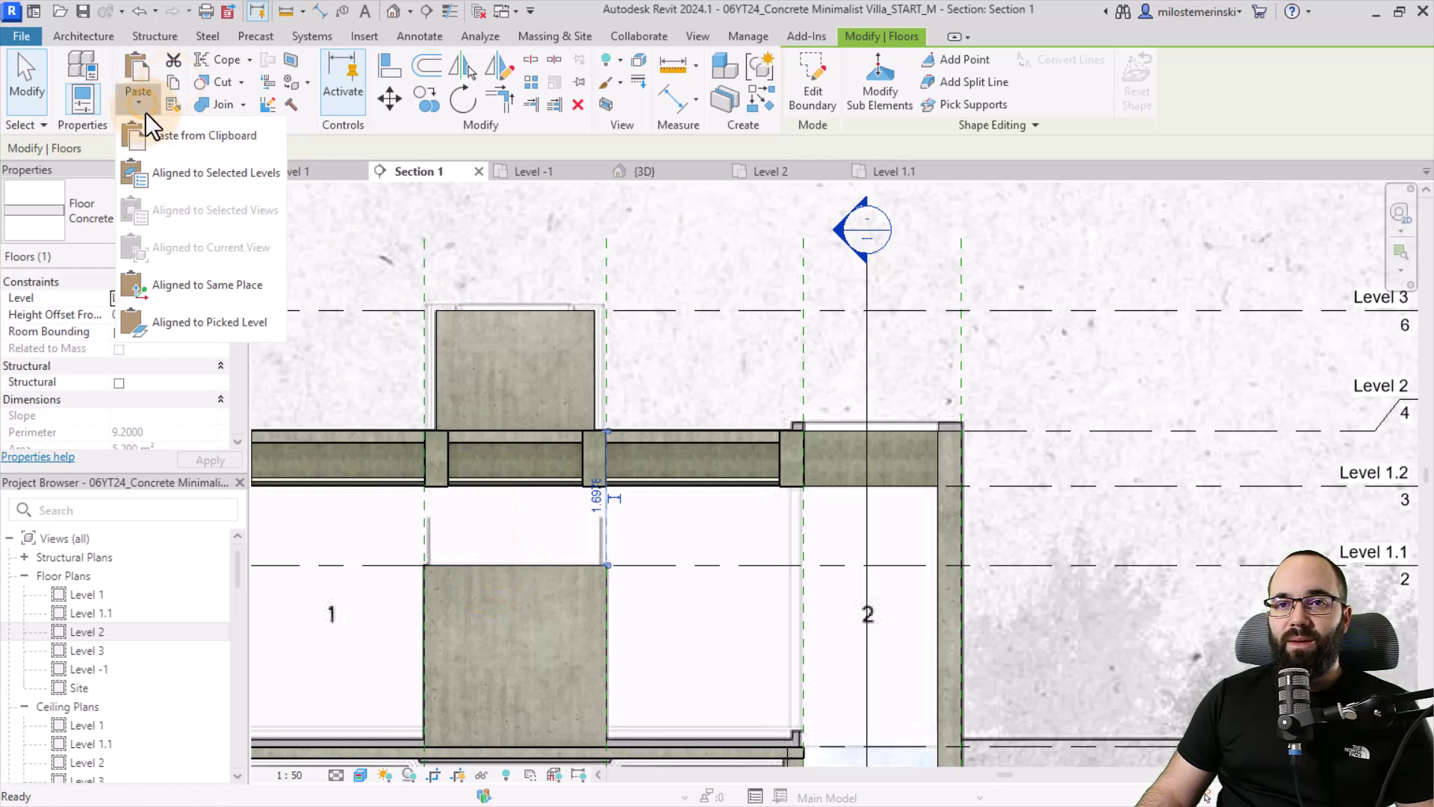
click(173, 182)
click(213, 327)
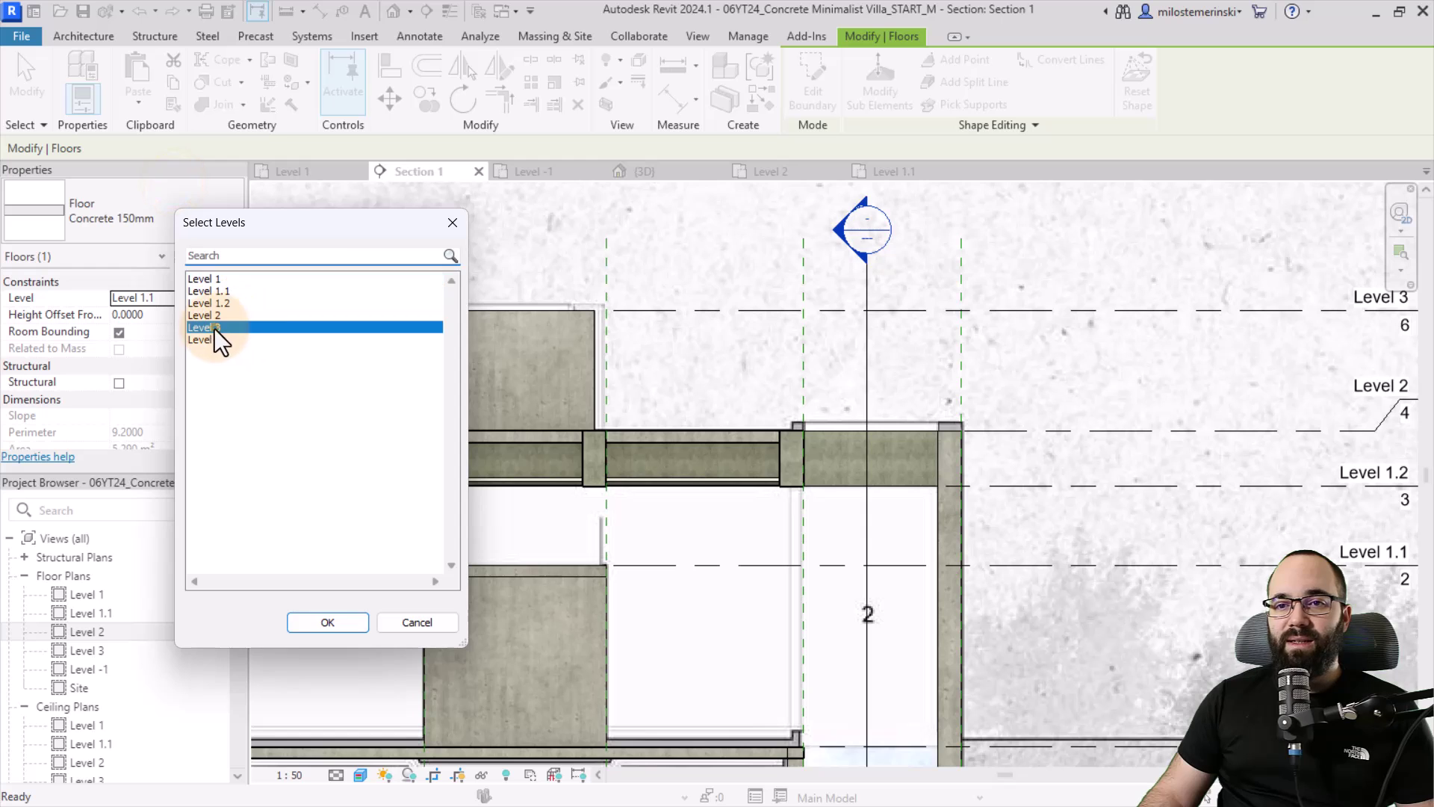
click(346, 621)
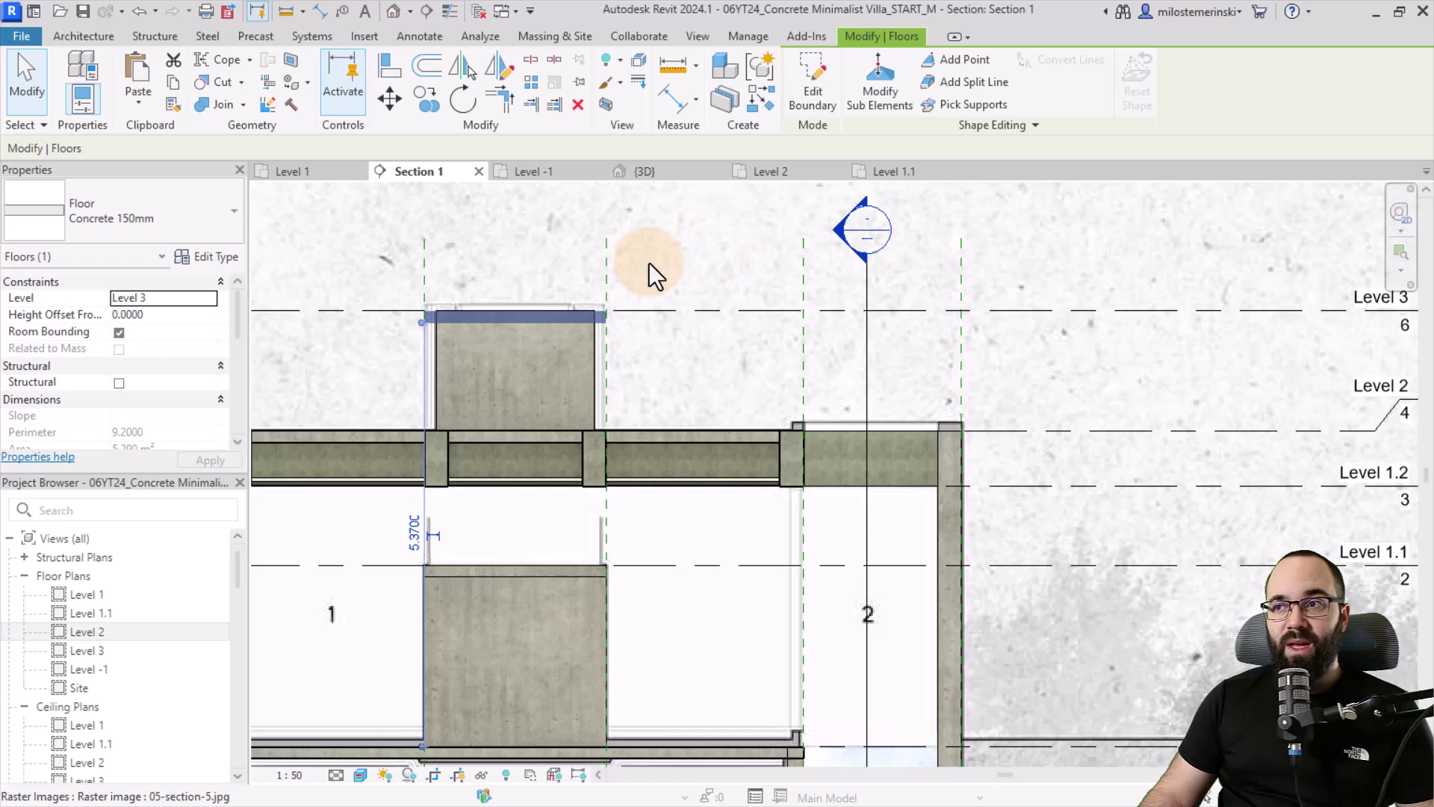
Open the boundary of the upper core's Level 3 roof floor for editing and show its sketch in the Level 2 plan
scroll(620, 267, down, 2)
double_click(1252, 302)
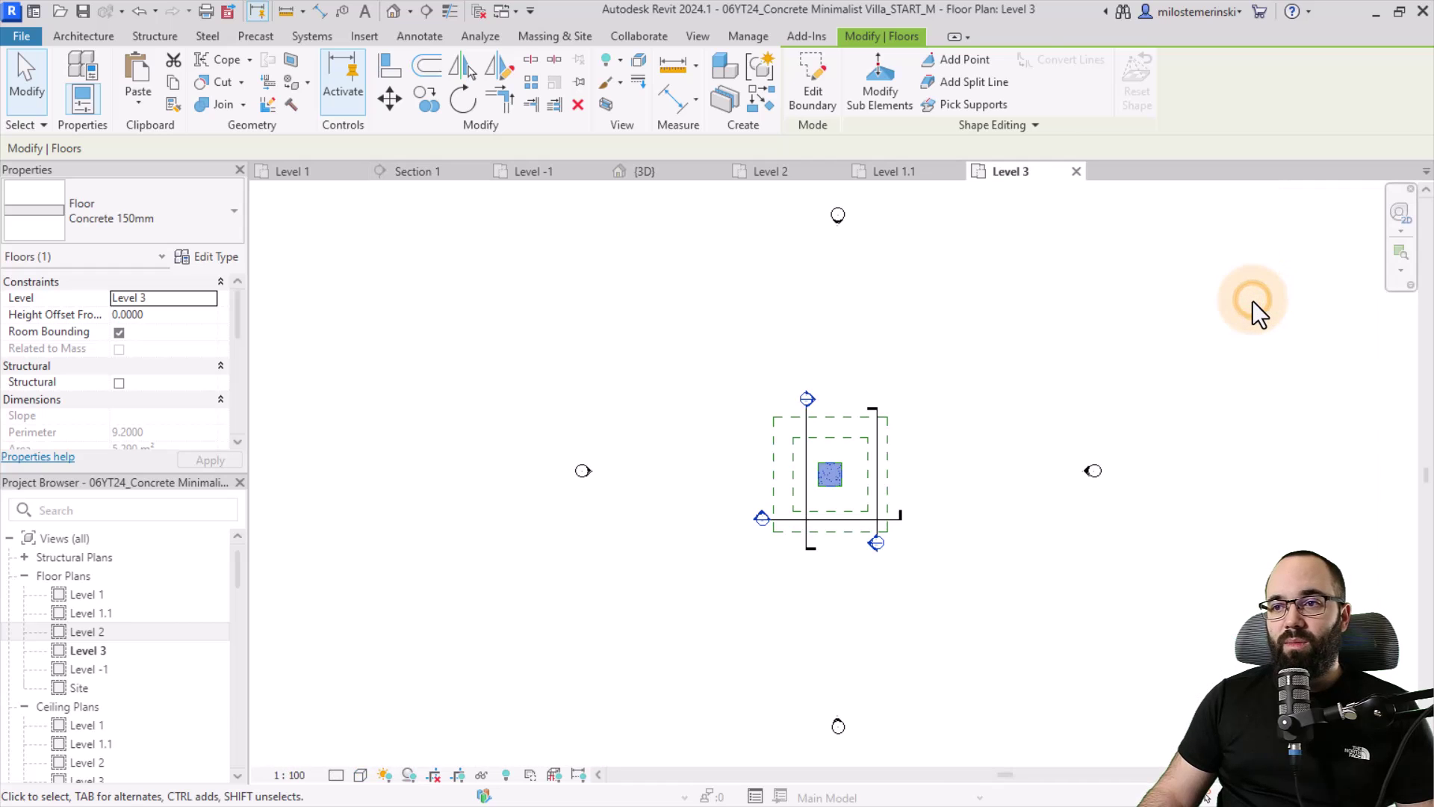
scroll(865, 468, up, 6)
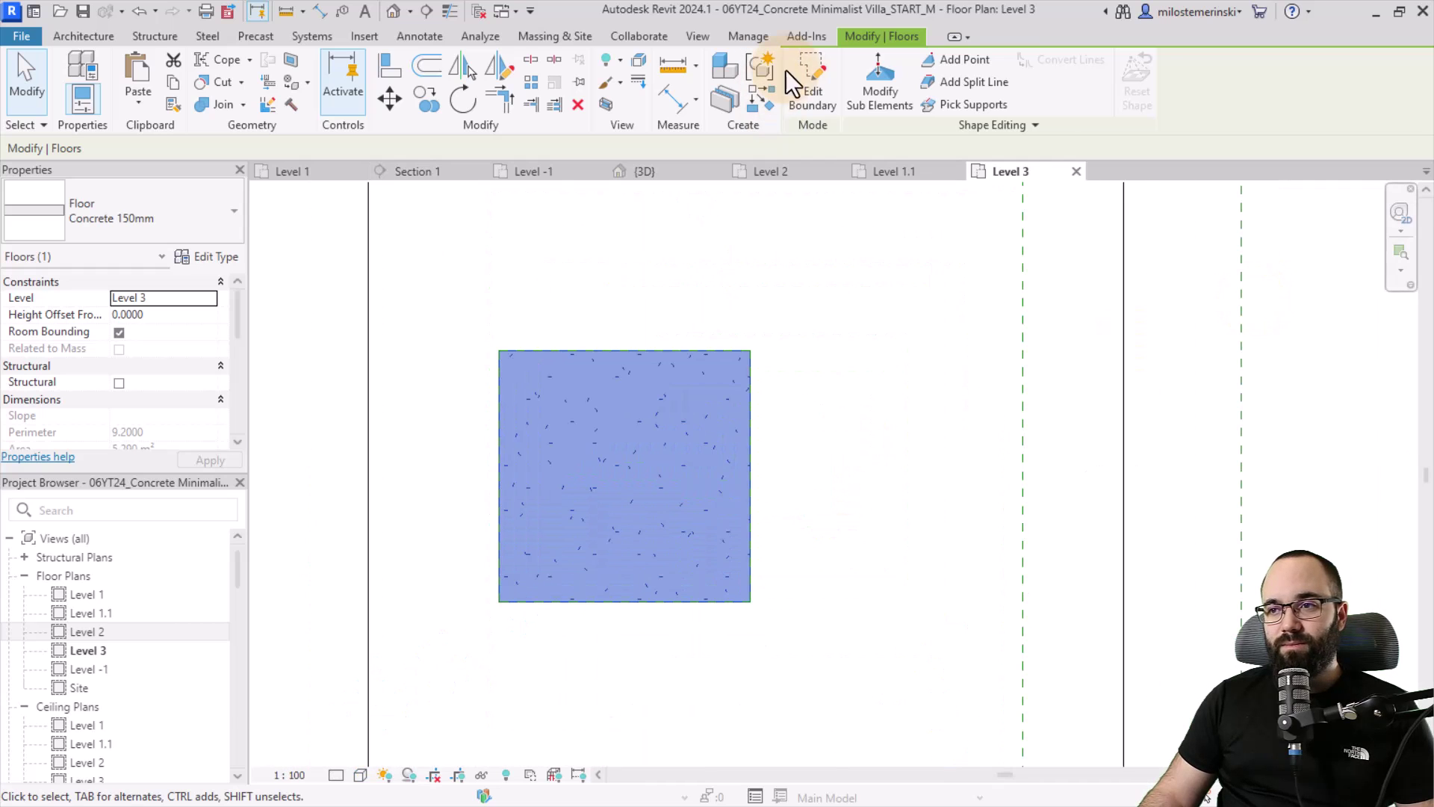
click(810, 82)
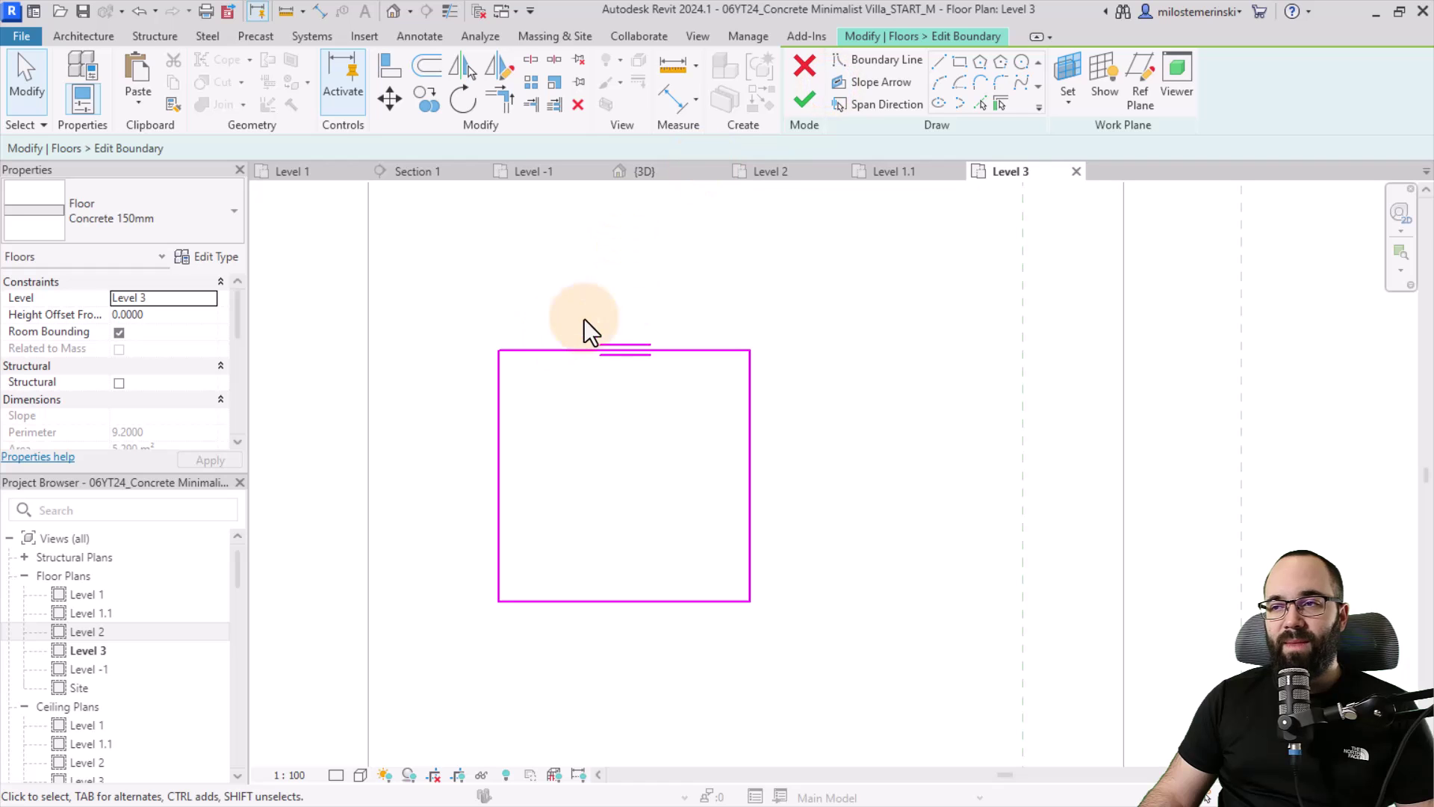
click(786, 176)
scroll(508, 355, up, 5)
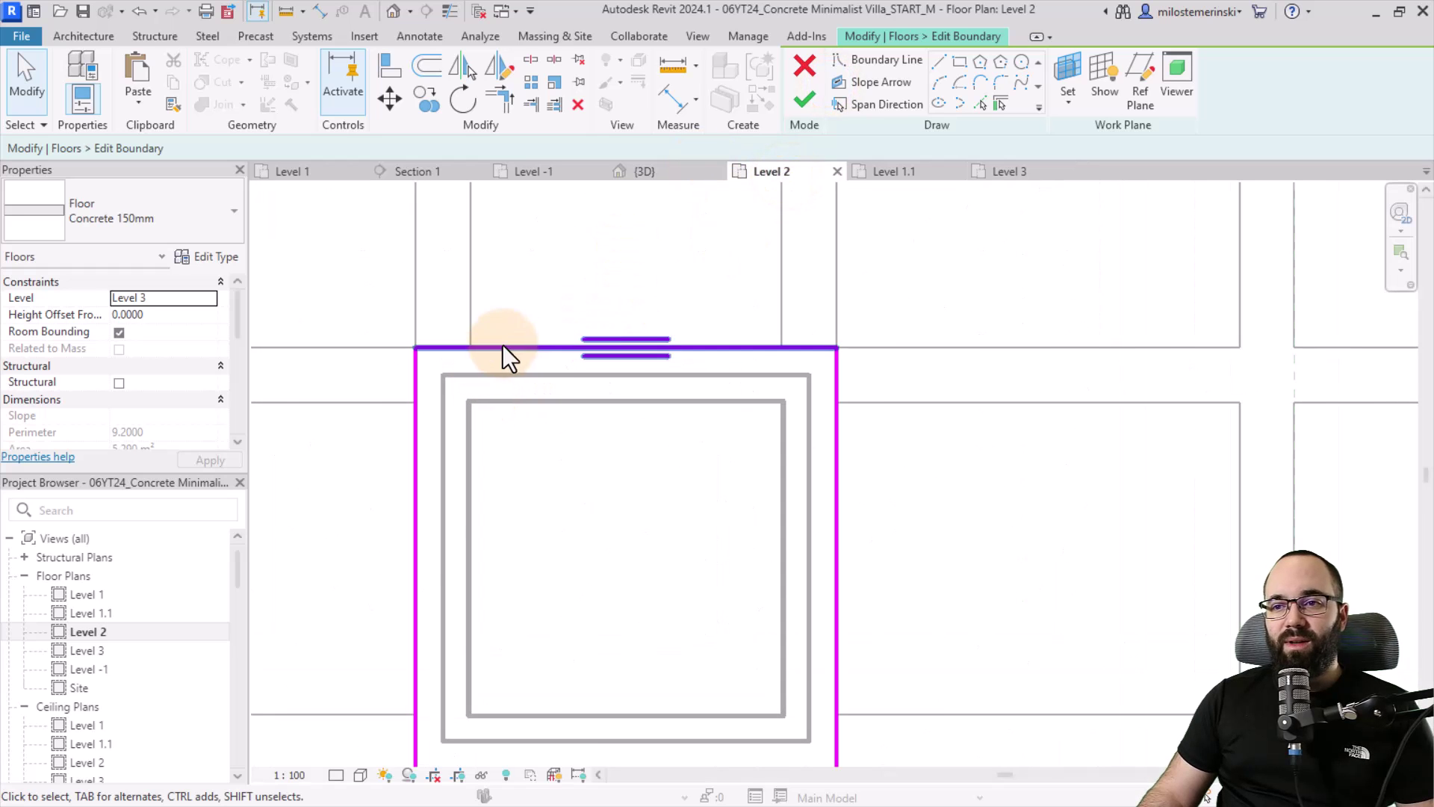
Move all four boundary lines of the core roof inward to the outer faces of the upper core walls
click(502, 348)
drag(518, 368, 511, 389)
mouse_move(420, 447)
mouse_down()
mouse_move(457, 449)
mouse_move(444, 449)
mouse_up()
key(Escape)
drag(835, 487, 809, 490)
middle_drag(714, 519, 690, 373)
click(559, 625)
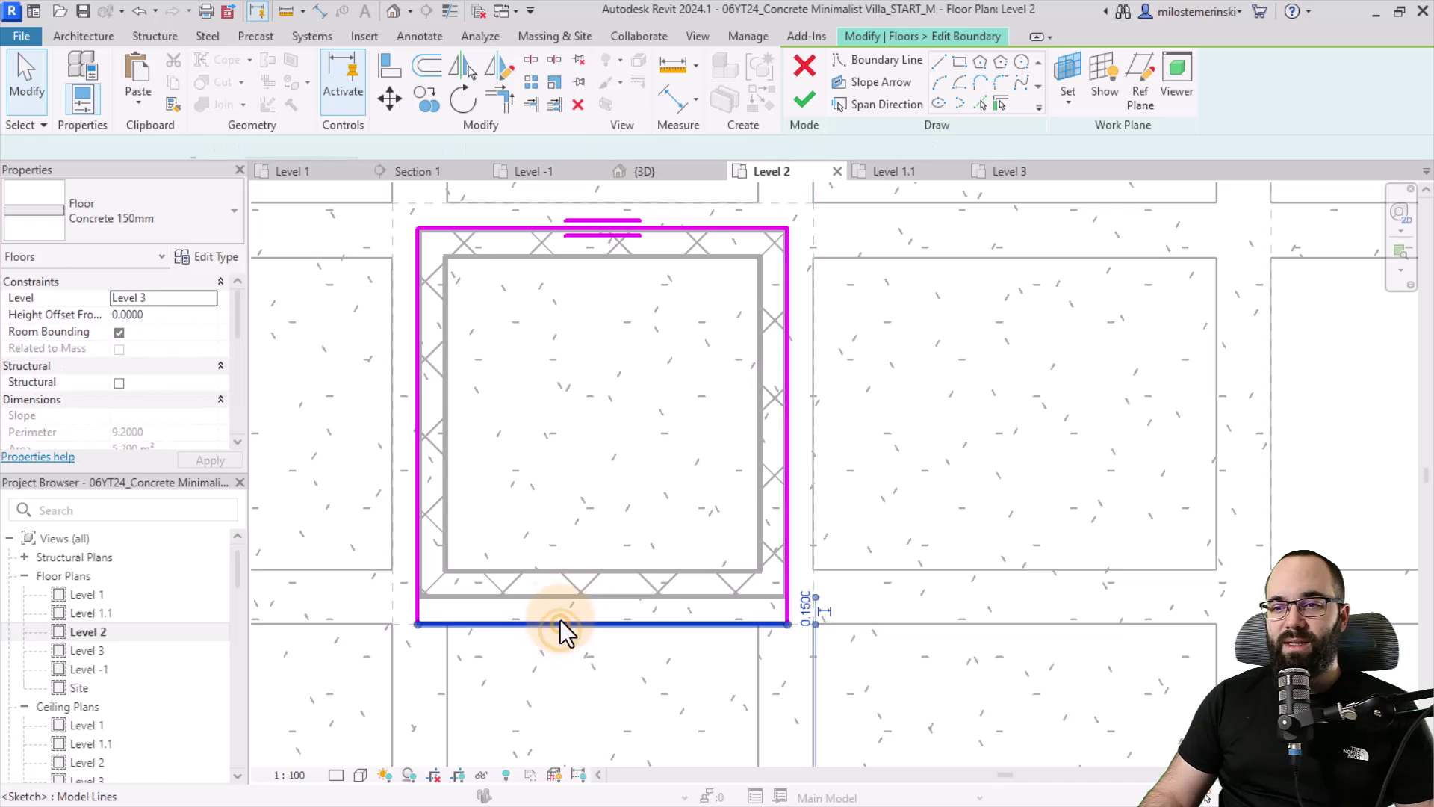
drag(559, 624, 561, 596)
mouse_move(571, 228)
mouse_down()
mouse_move(556, 303)
mouse_move(530, 228)
mouse_up()
key(Escape)
click(535, 307)
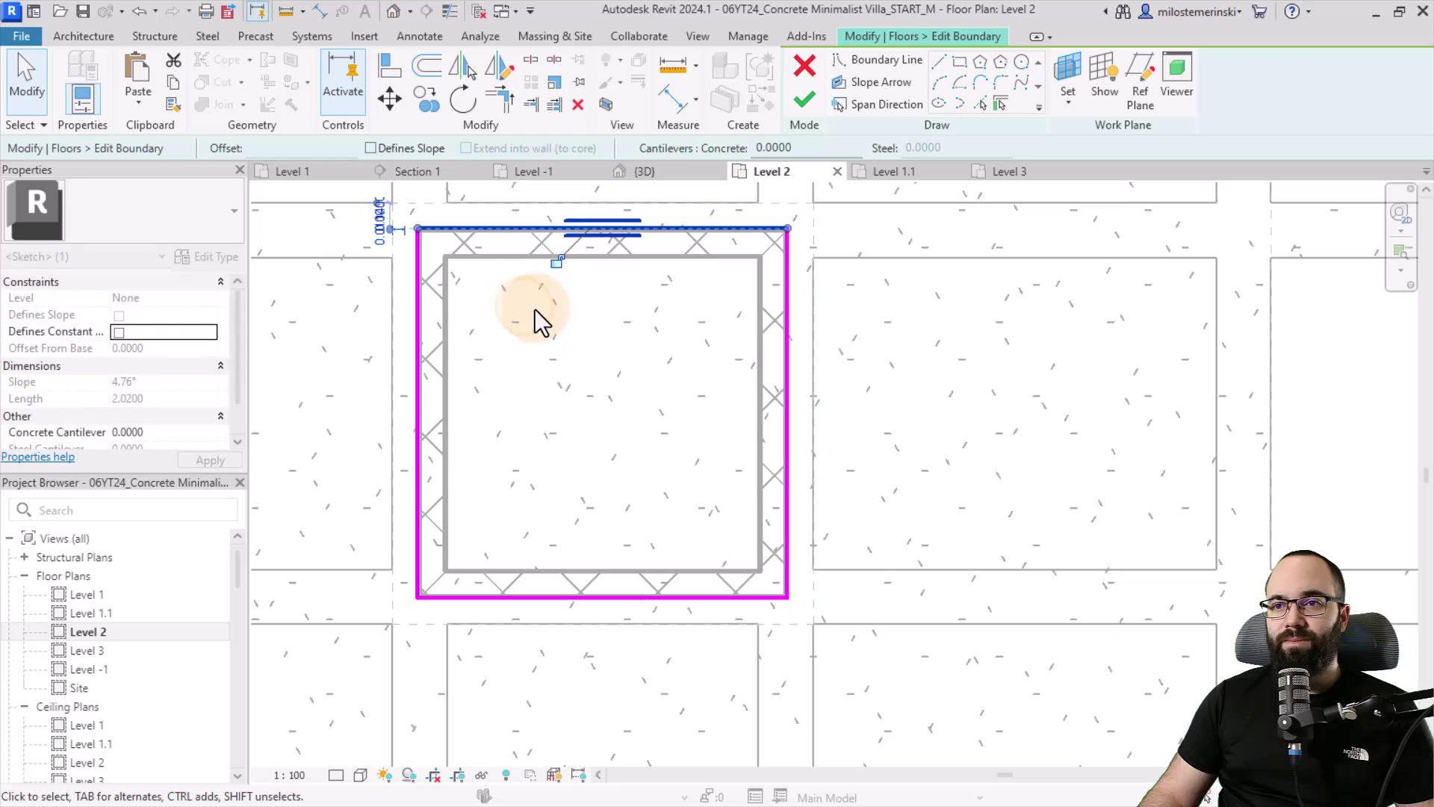
Add a rectangular opening offset 0.05 inward from the core walls' inner faces, and finish the roof floor without attaching the walls
middle_drag(653, 311, 574, 330)
click(964, 64)
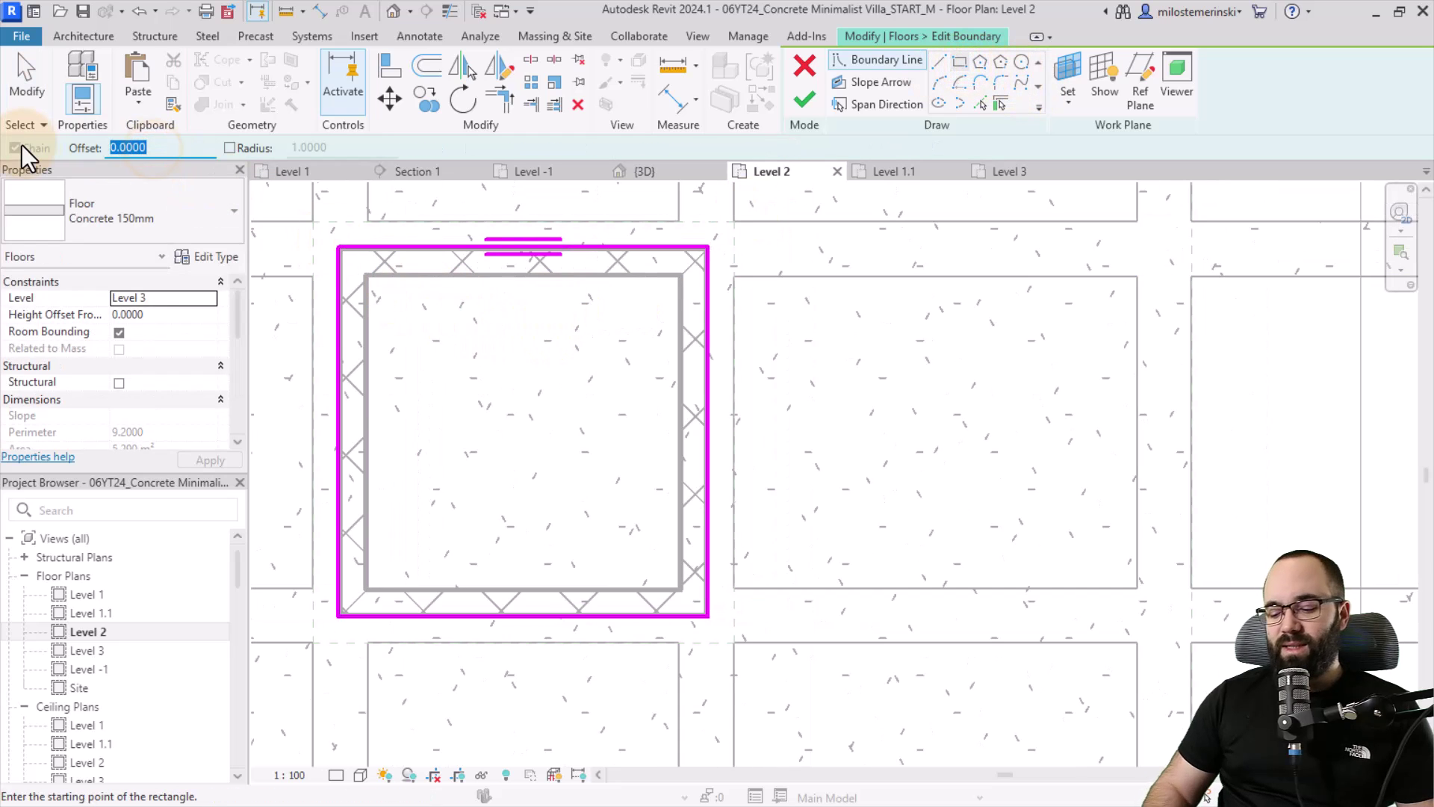
text(.0)
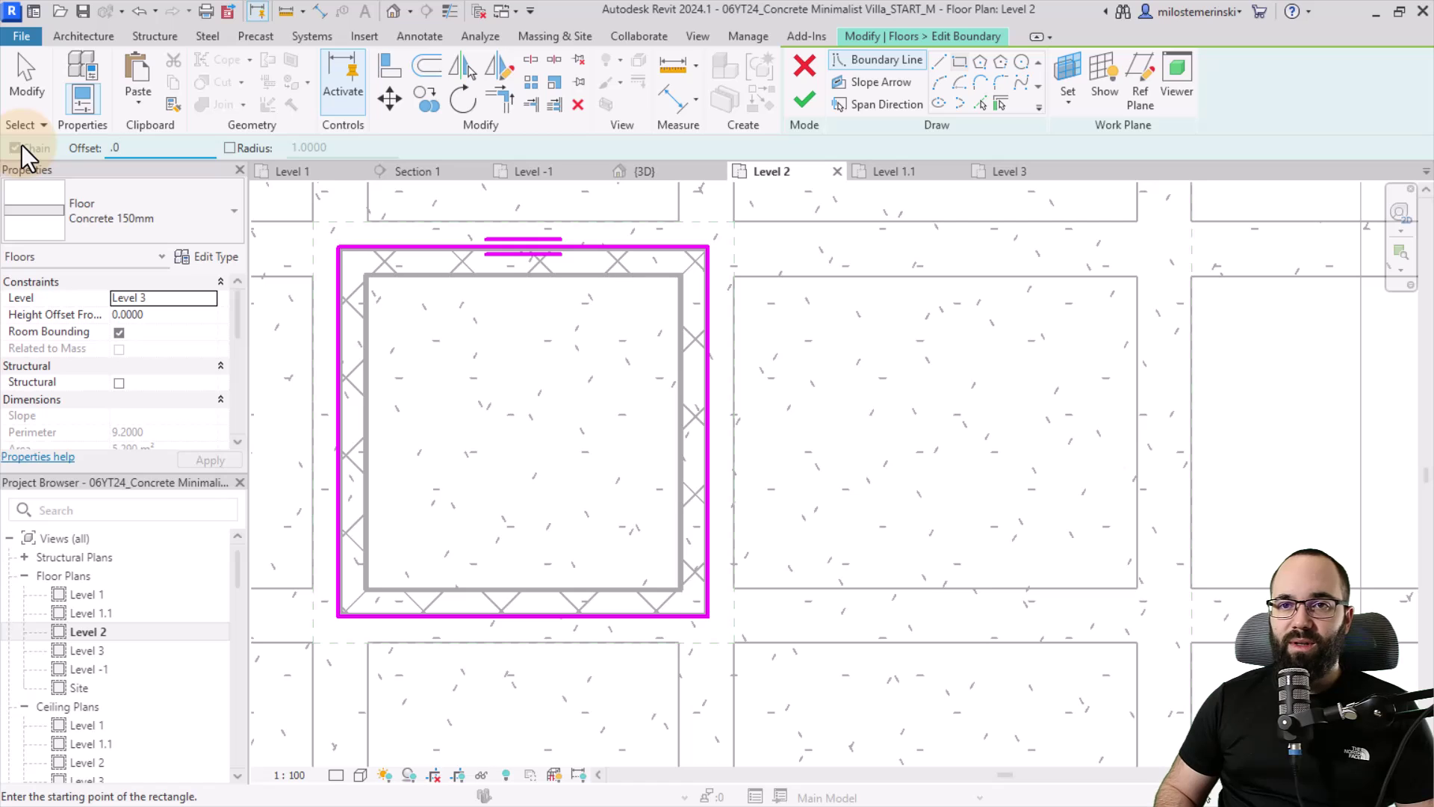
text(500)
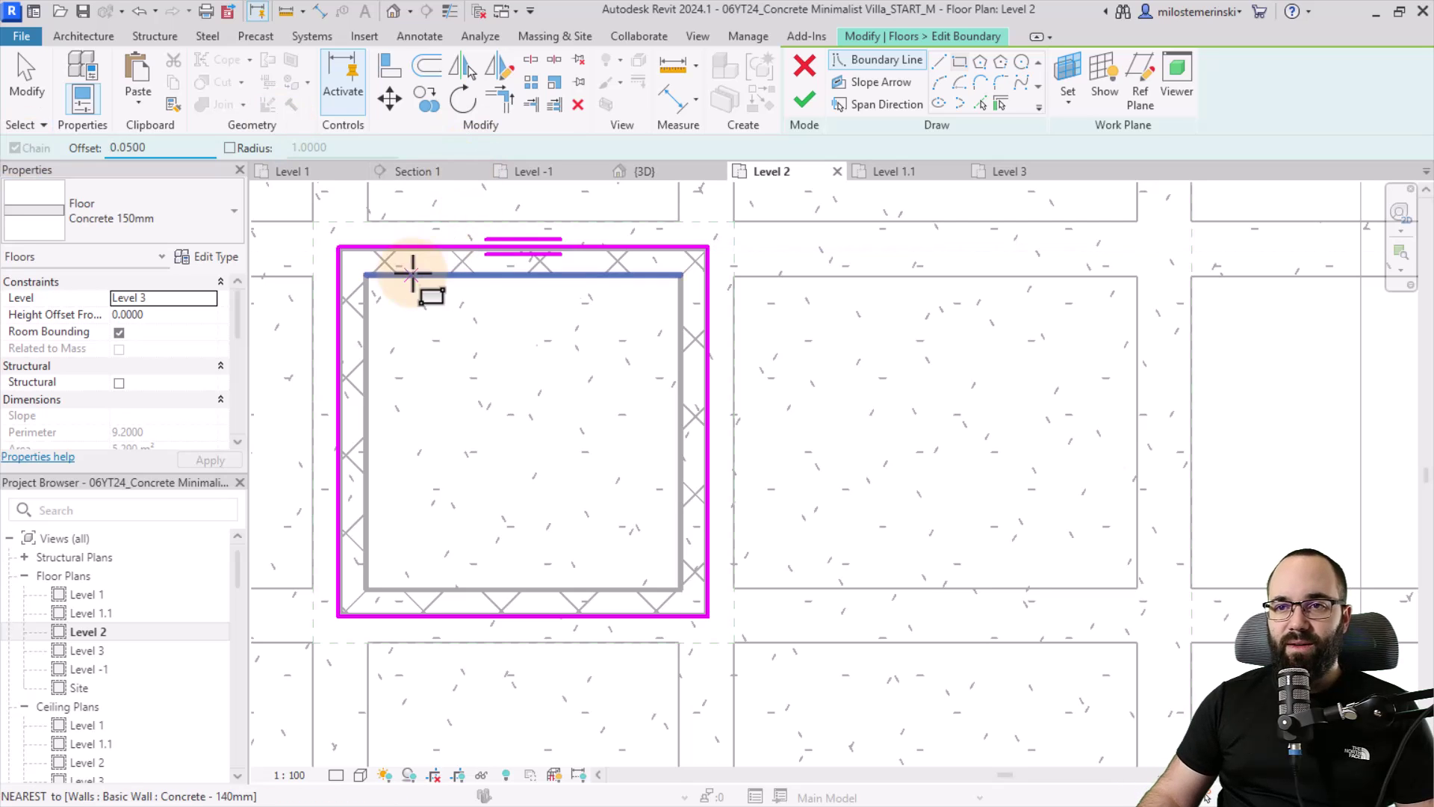
click(365, 276)
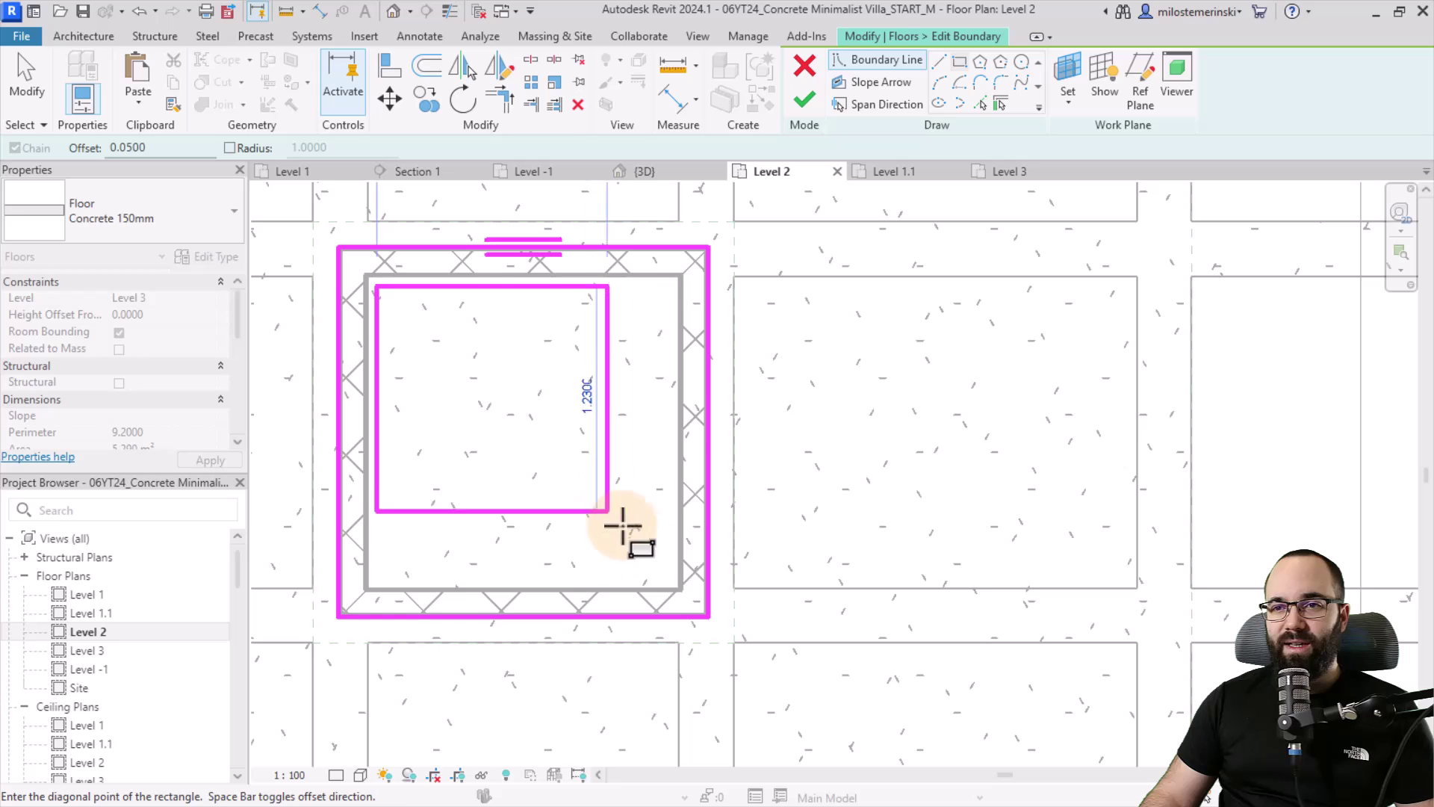
click(678, 588)
click(816, 117)
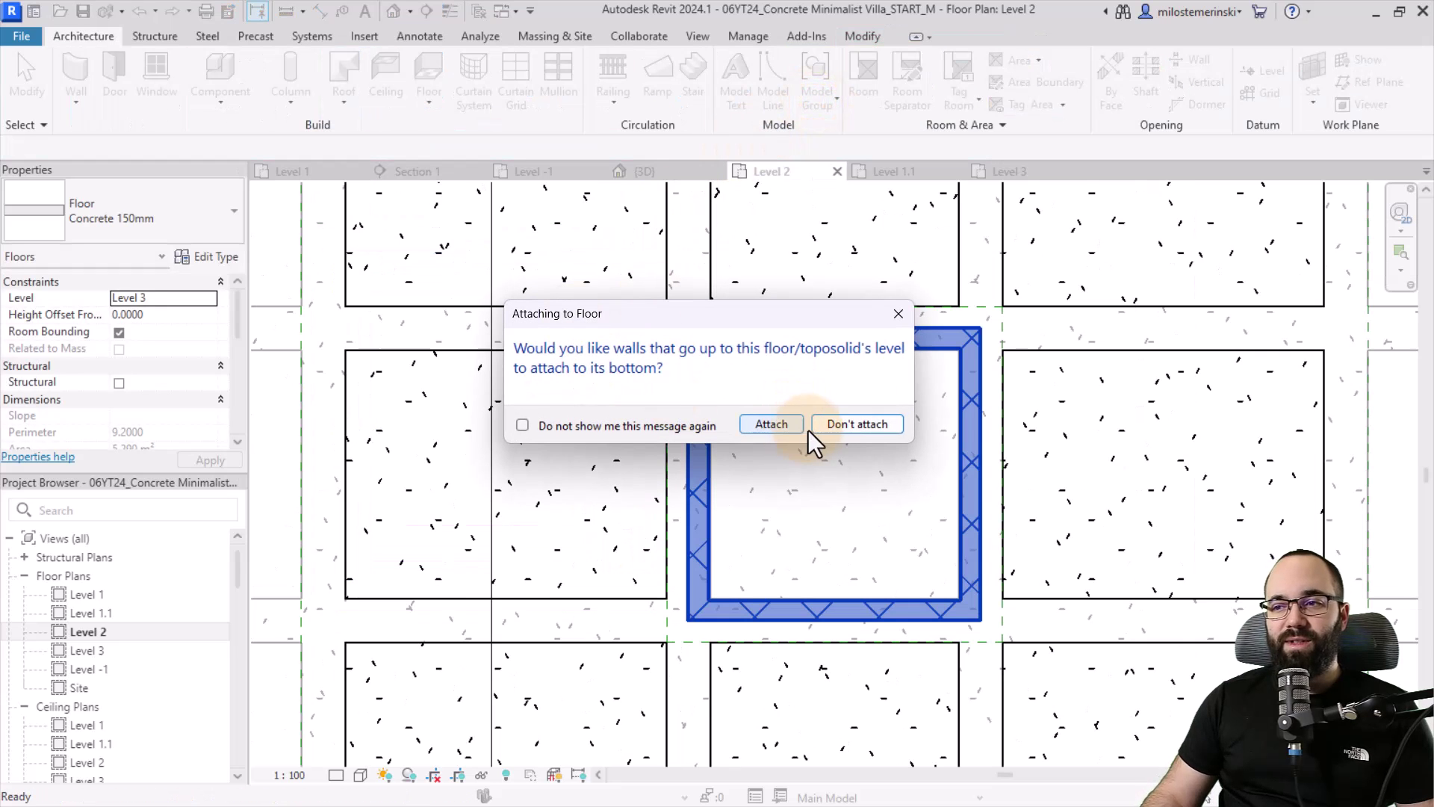
click(831, 432)
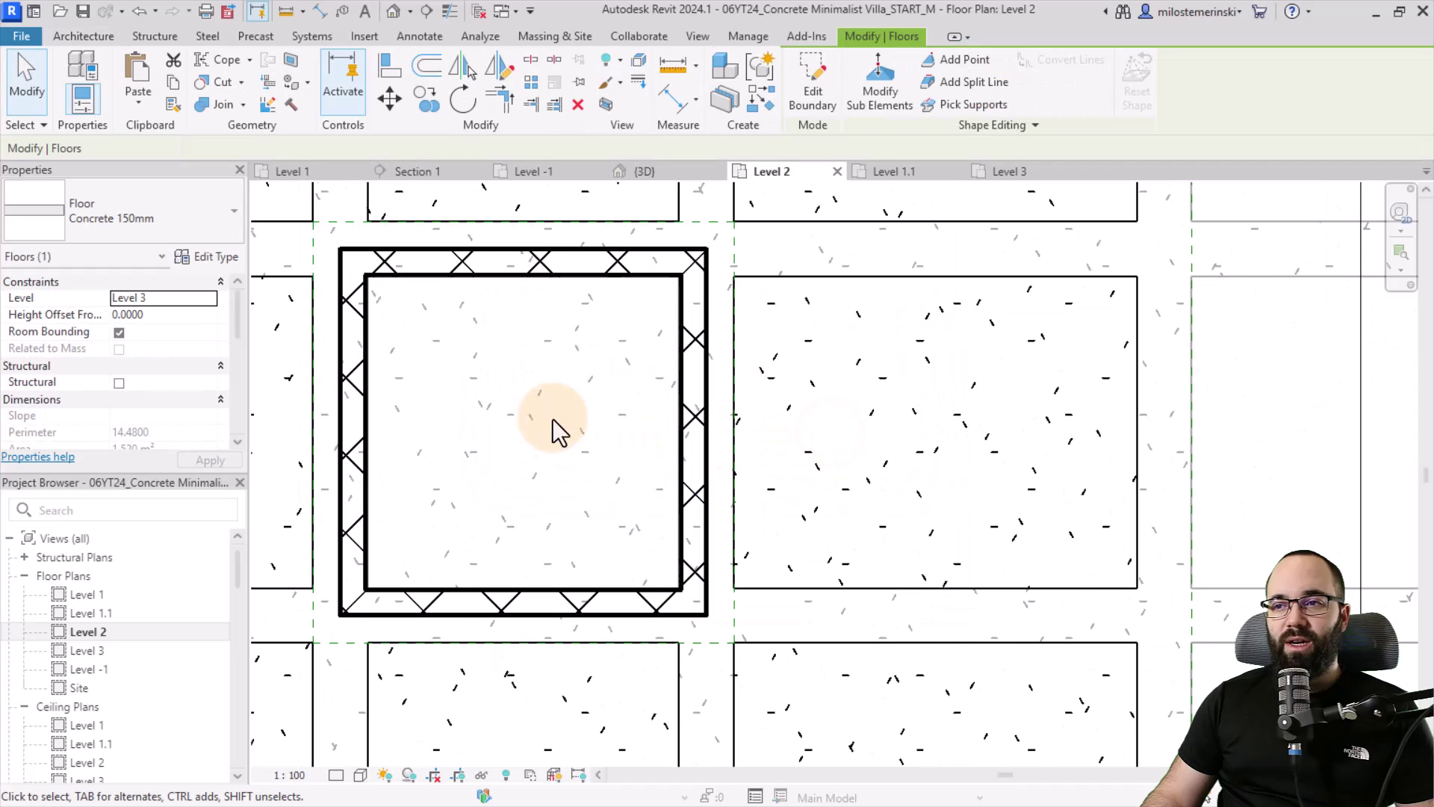
Inspect the core roof's opening in the 3D view and the pool areas around the central slab in Section 1
click(650, 171)
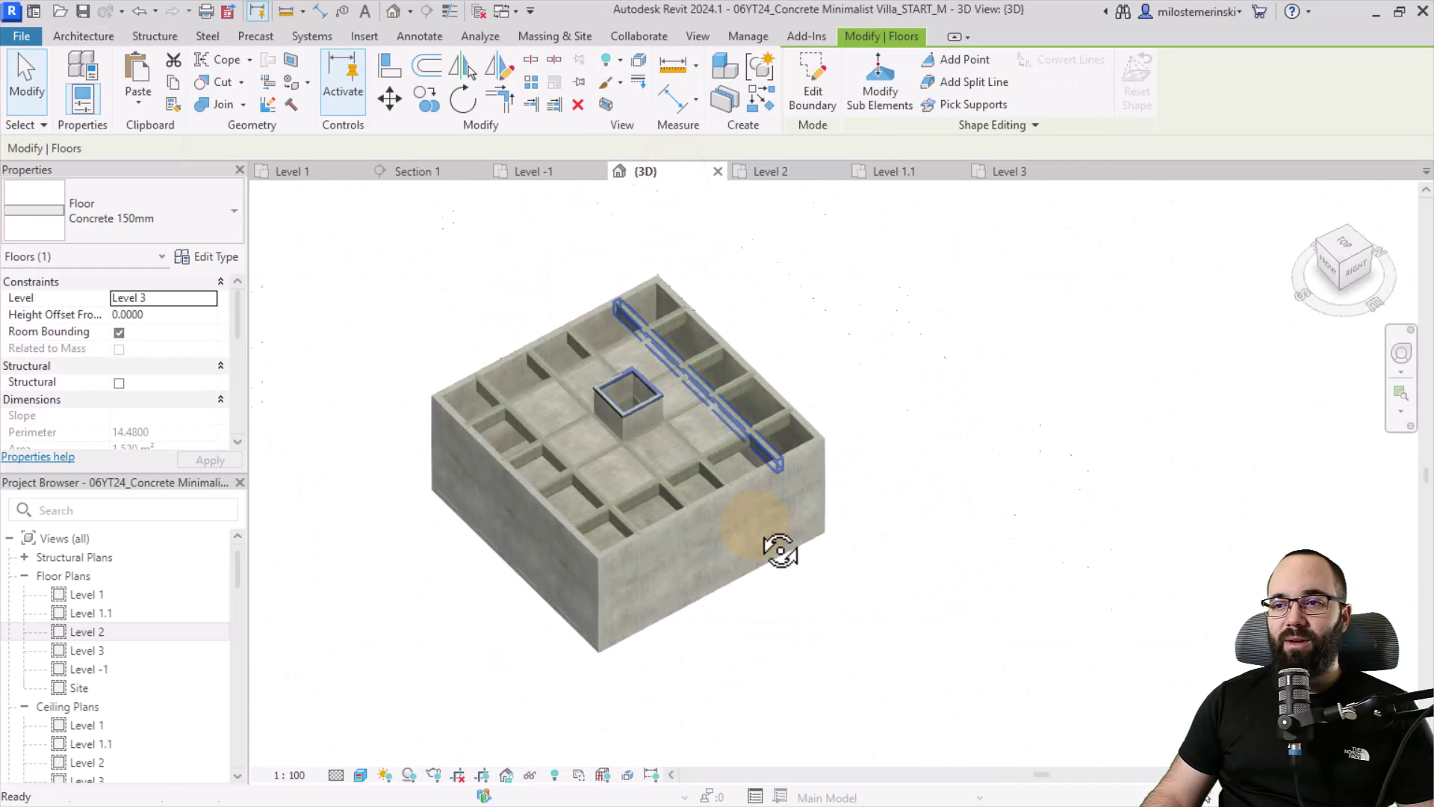
click(941, 576)
mouse_move(941, 576)
shift+middle_down()
mouse_move(934, 551)
mouse_move(924, 637)
mouse_move(928, 598)
mouse_move(902, 619)
mouse_move(756, 641)
mouse_move(673, 585)
mouse_move(912, 608)
mouse_move(915, 581)
shift+middle_up()
click(433, 171)
middle_drag(801, 528, 985, 452)
scroll(493, 463, up, 3)
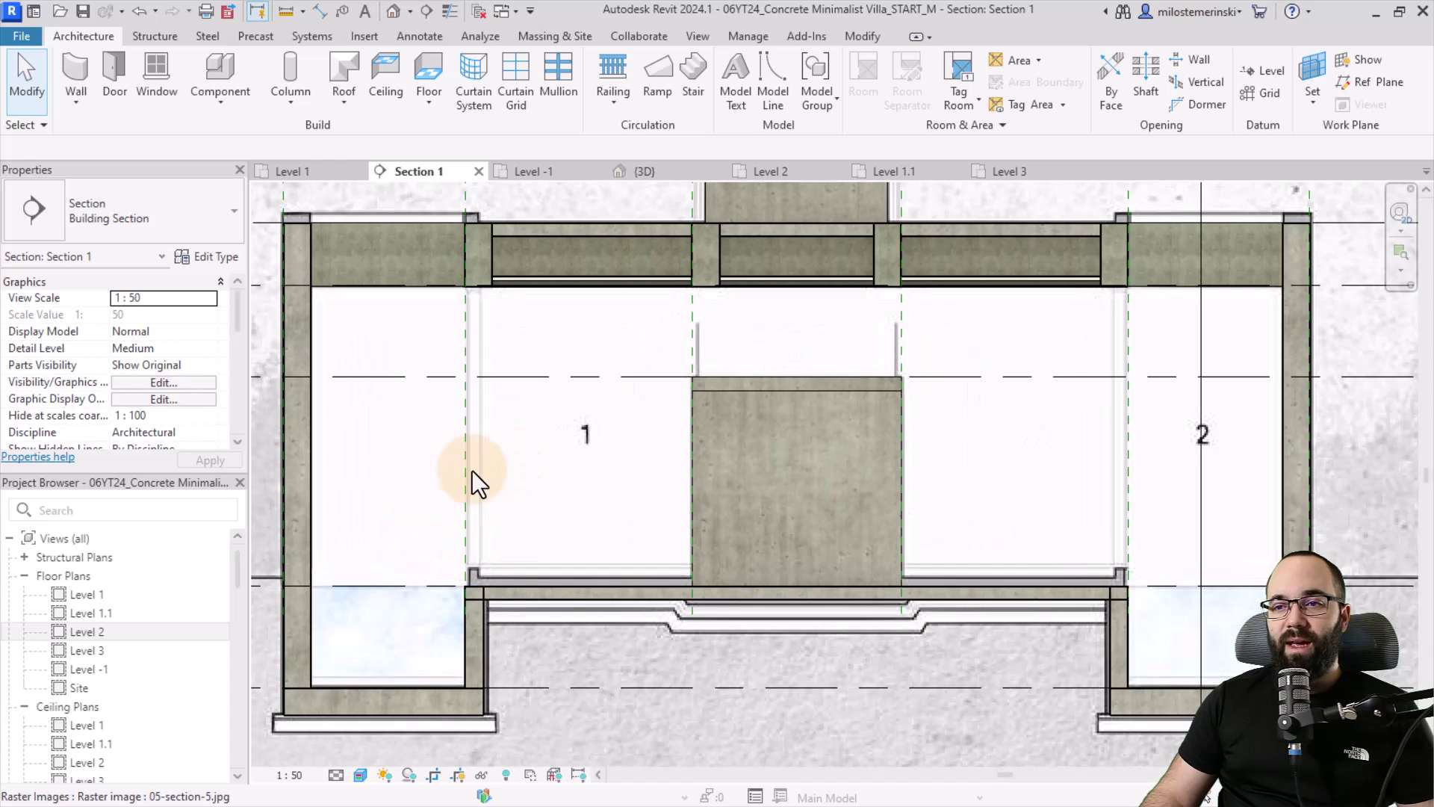
middle_drag(532, 517, 496, 399)
Start a floor of type Pool on Level 1 and sketch its outer rectangle along the perimeter walls' inner faces
click(284, 171)
scroll(695, 404, down, 2)
scroll(576, 484, down, 1)
scroll(496, 399, down, 1)
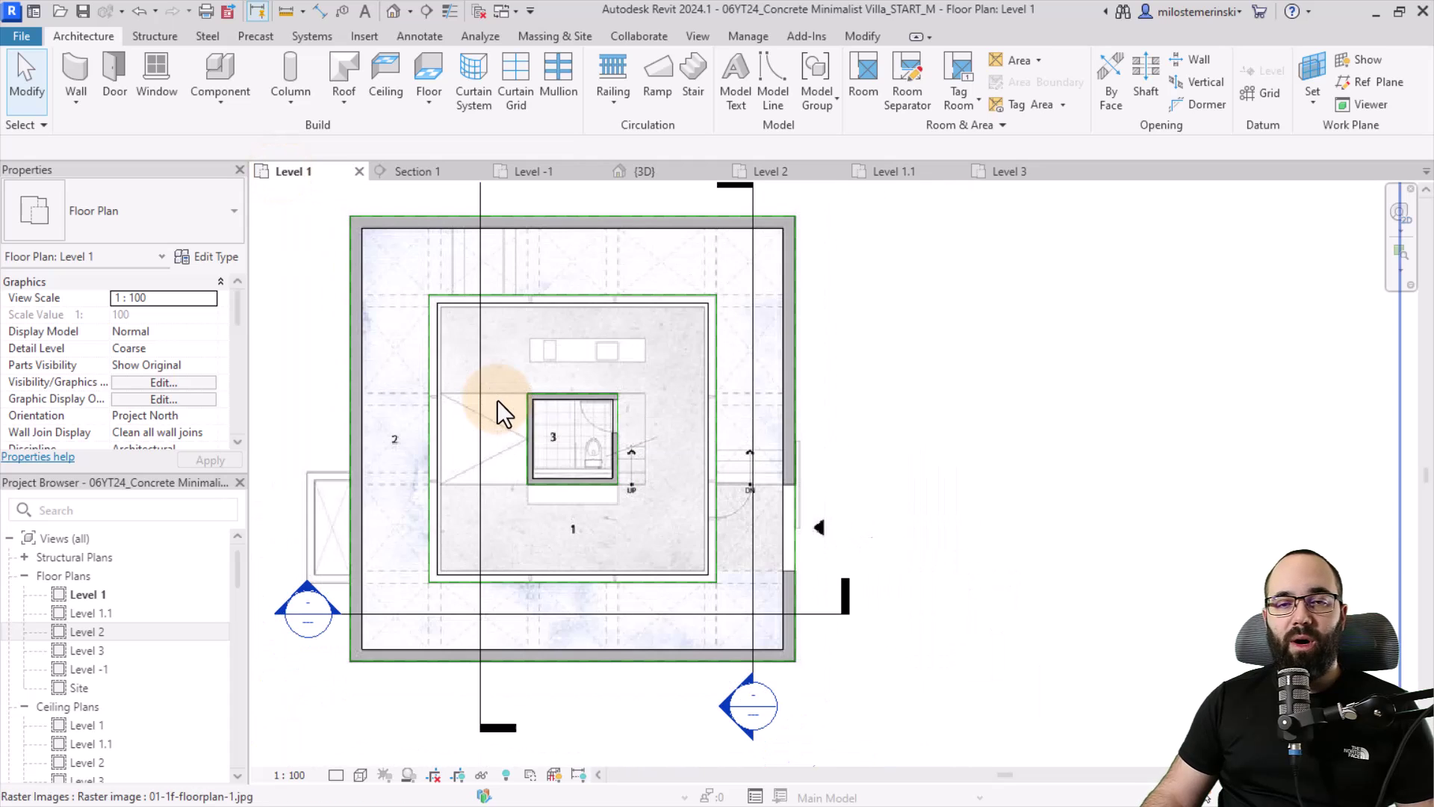
click(423, 77)
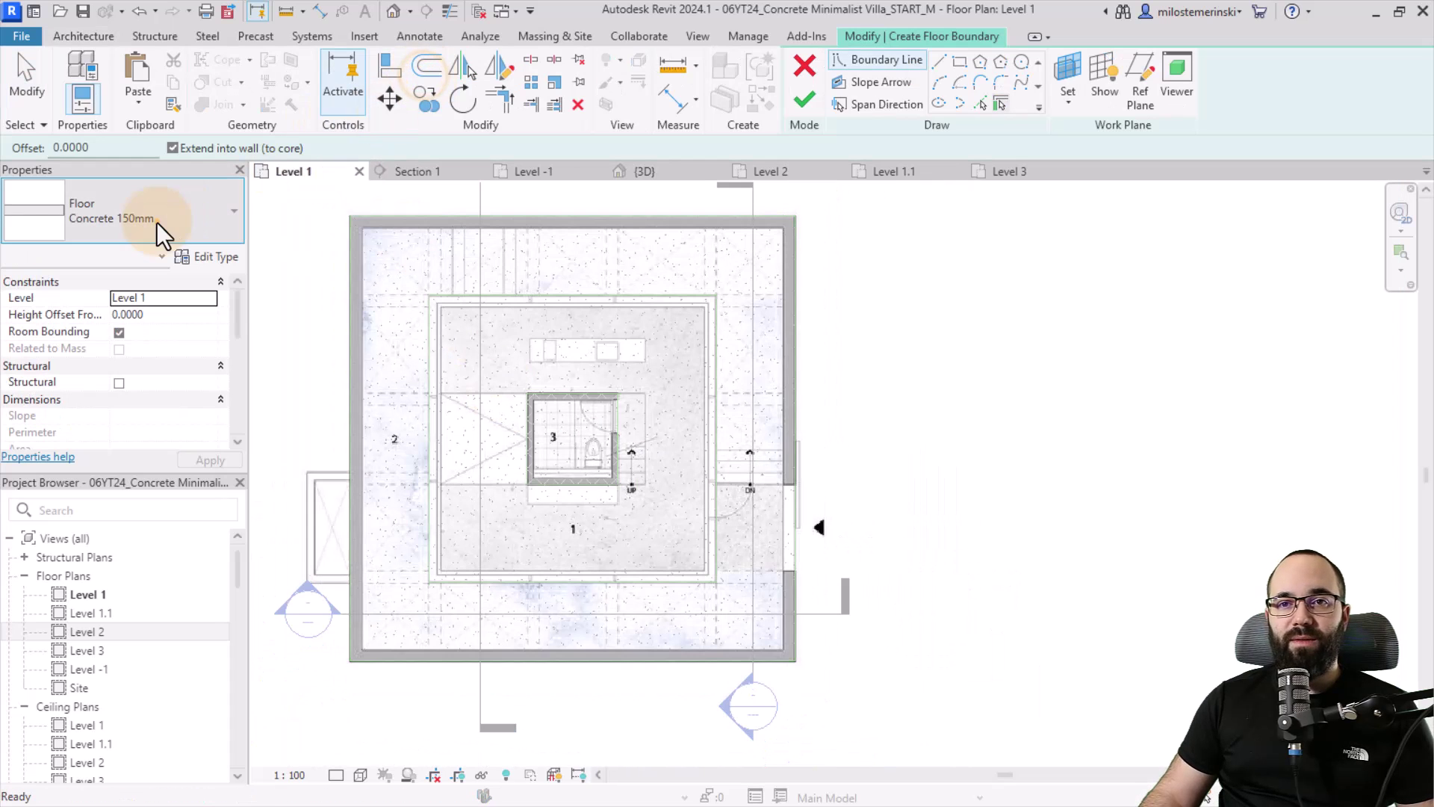
click(156, 222)
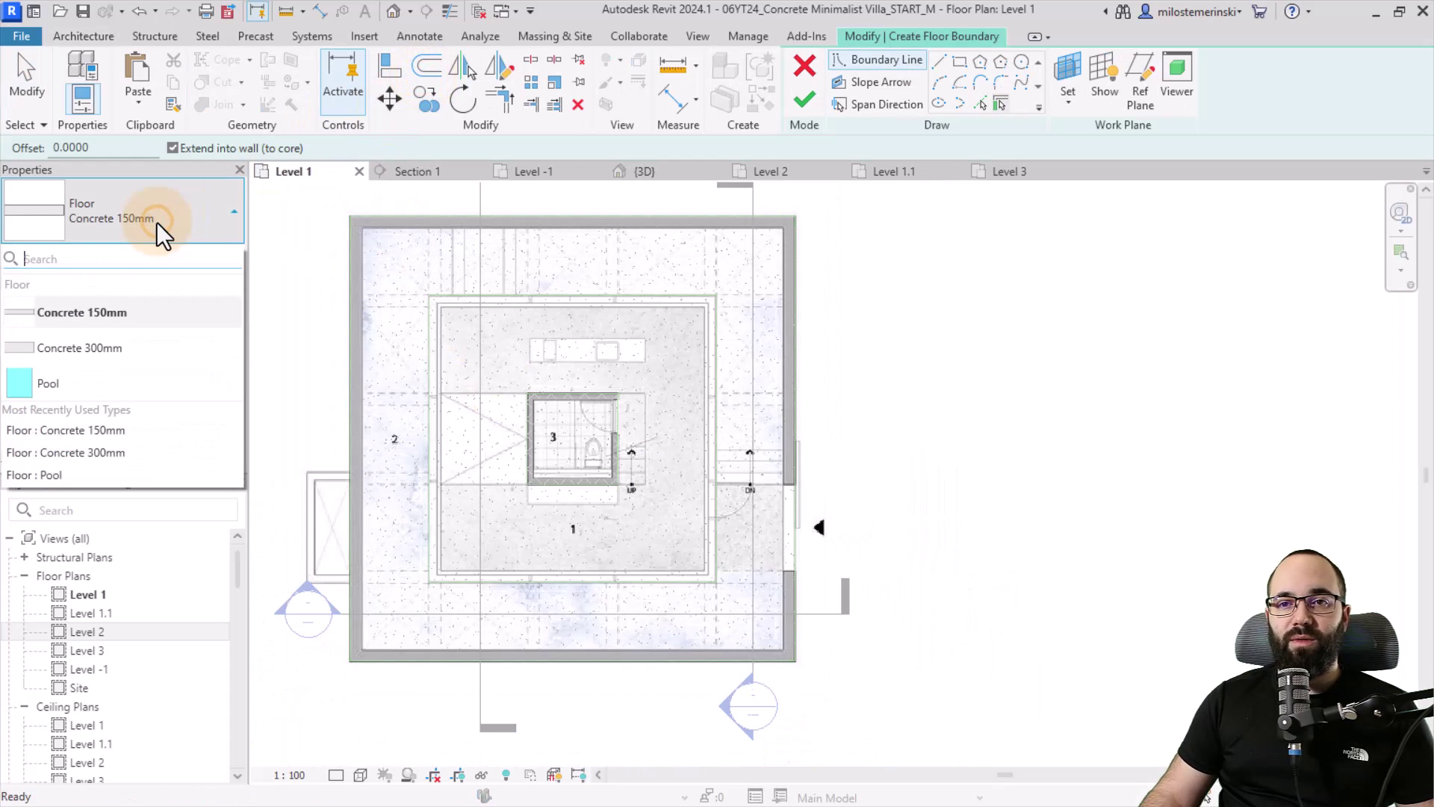
click(71, 386)
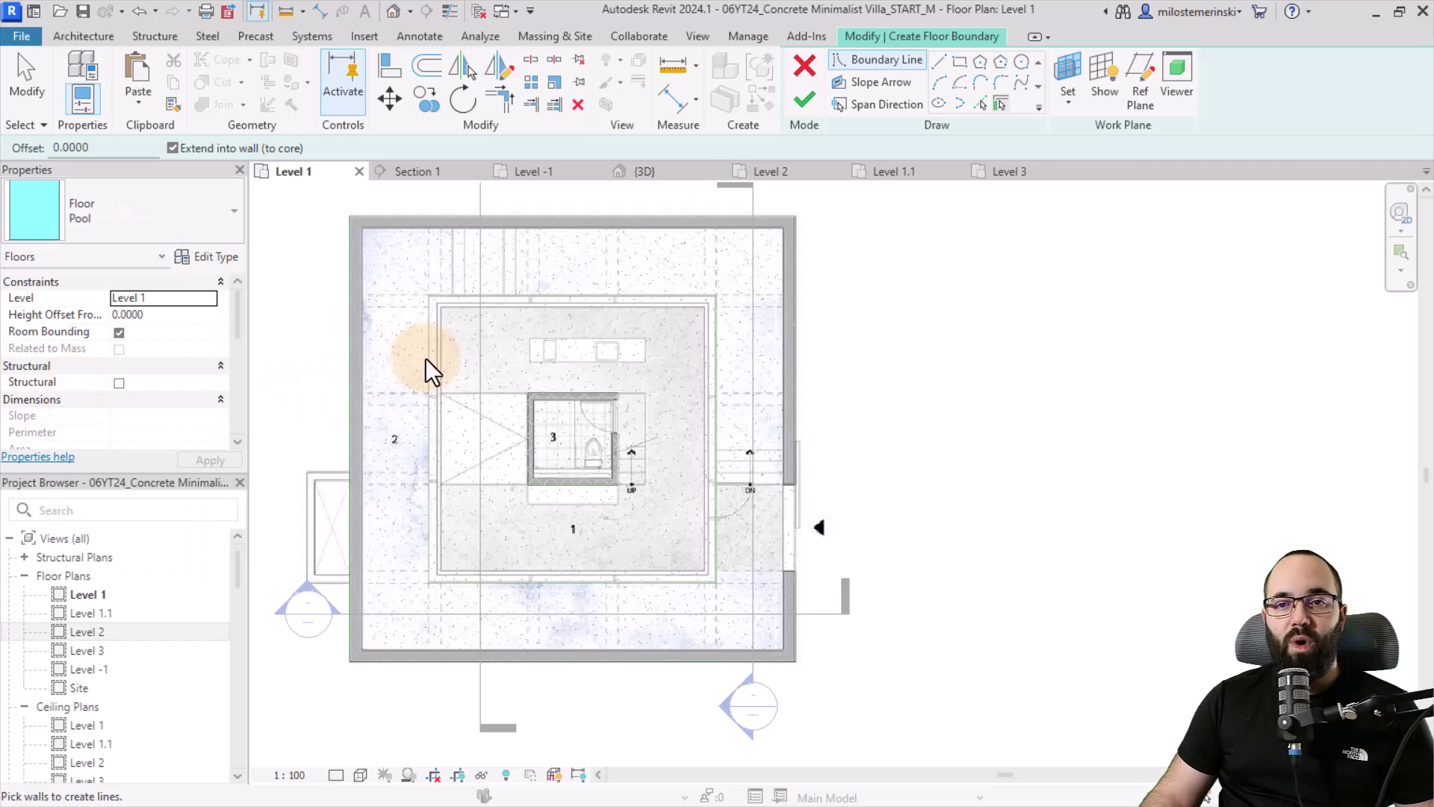
click(960, 62)
click(361, 229)
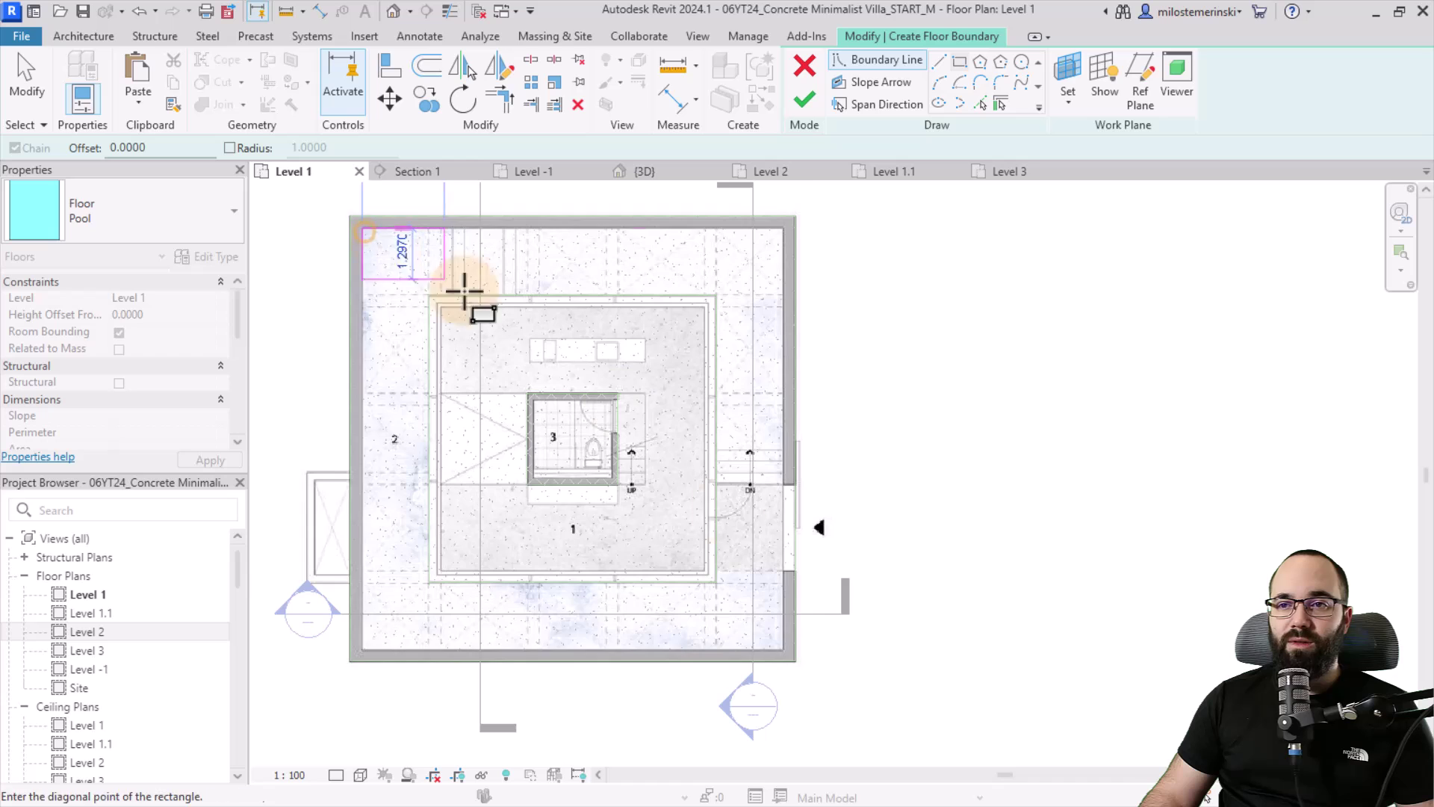
click(783, 649)
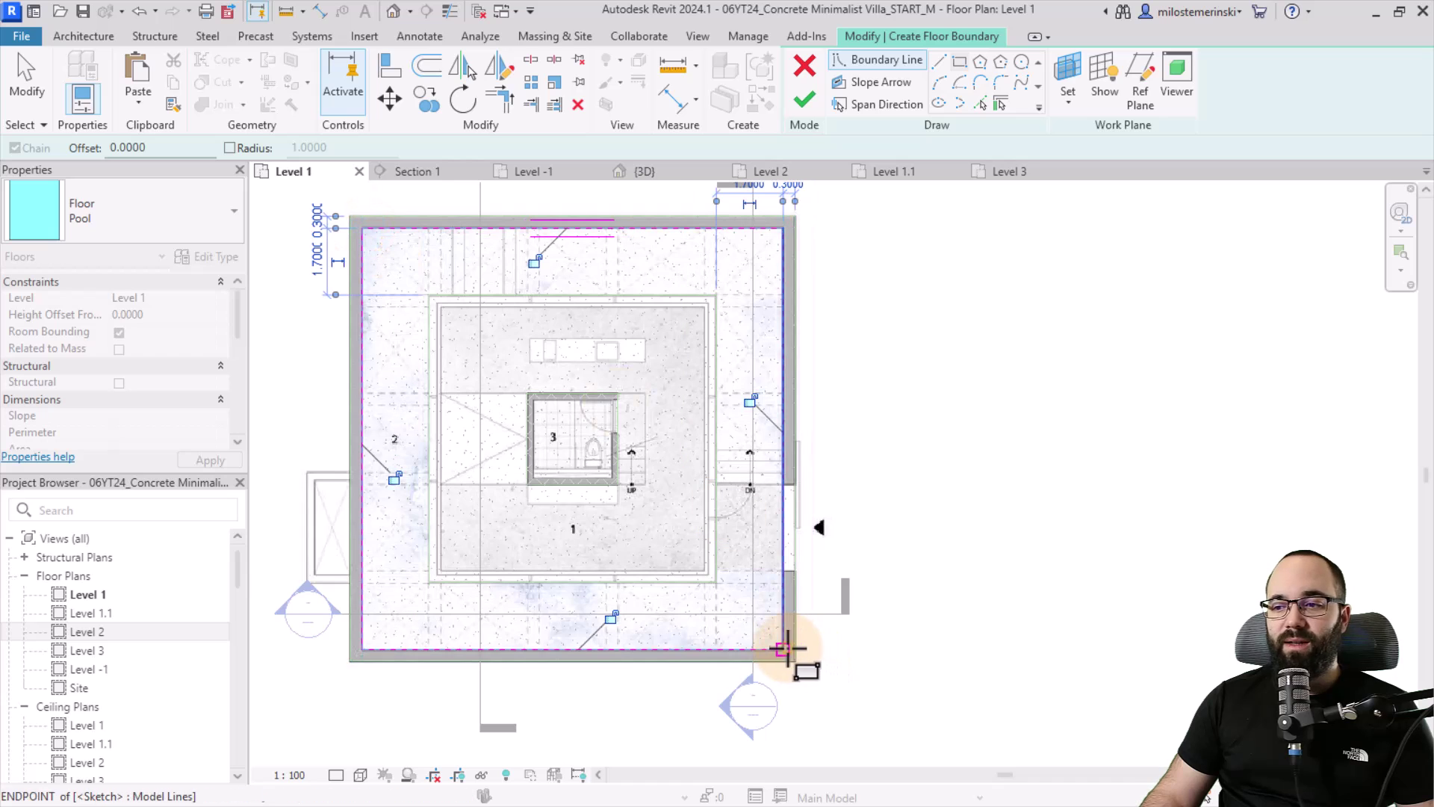
Exclude the central living area with an inner rectangle along its slab edge, and finish the pool floor without attaching the walls
click(429, 295)
click(716, 581)
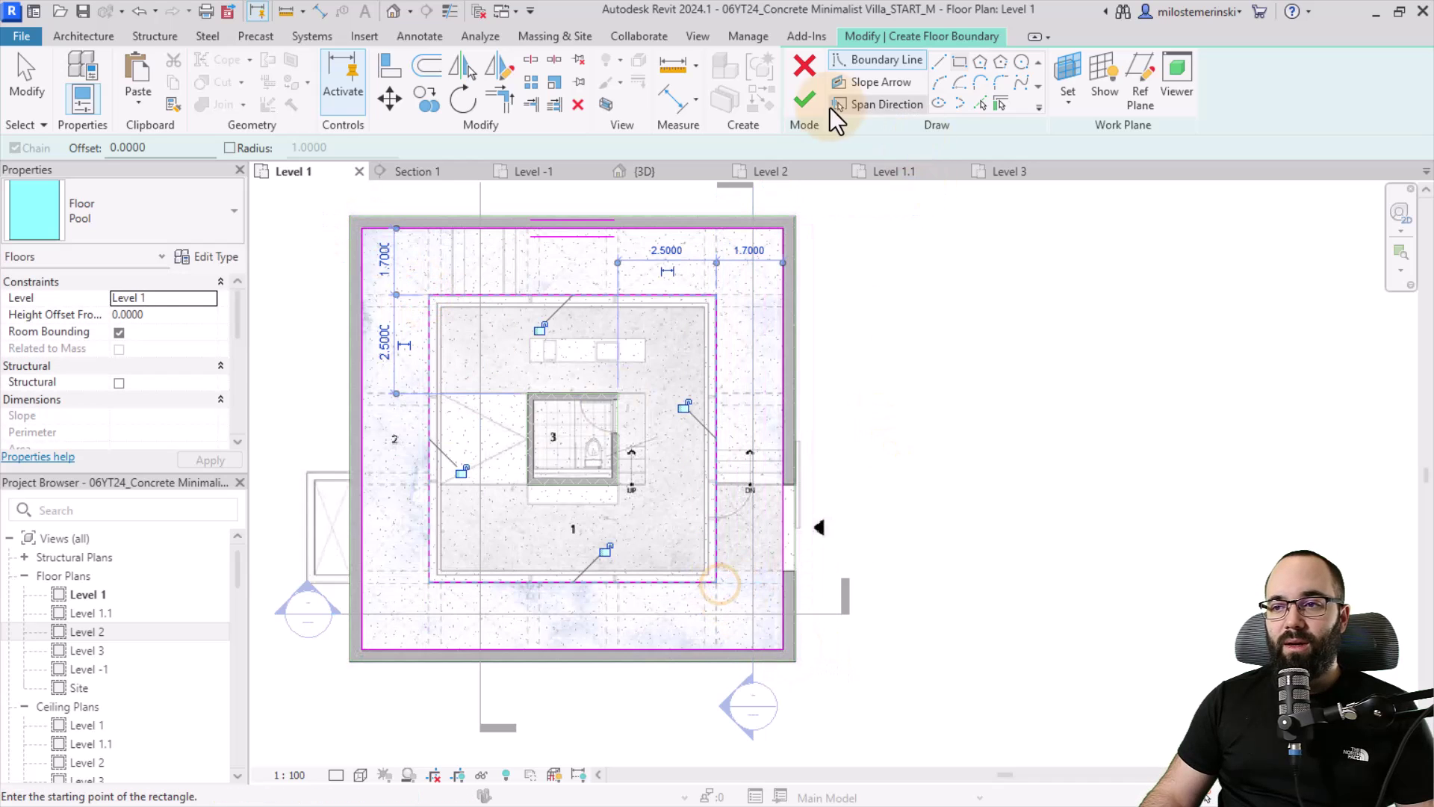
click(804, 102)
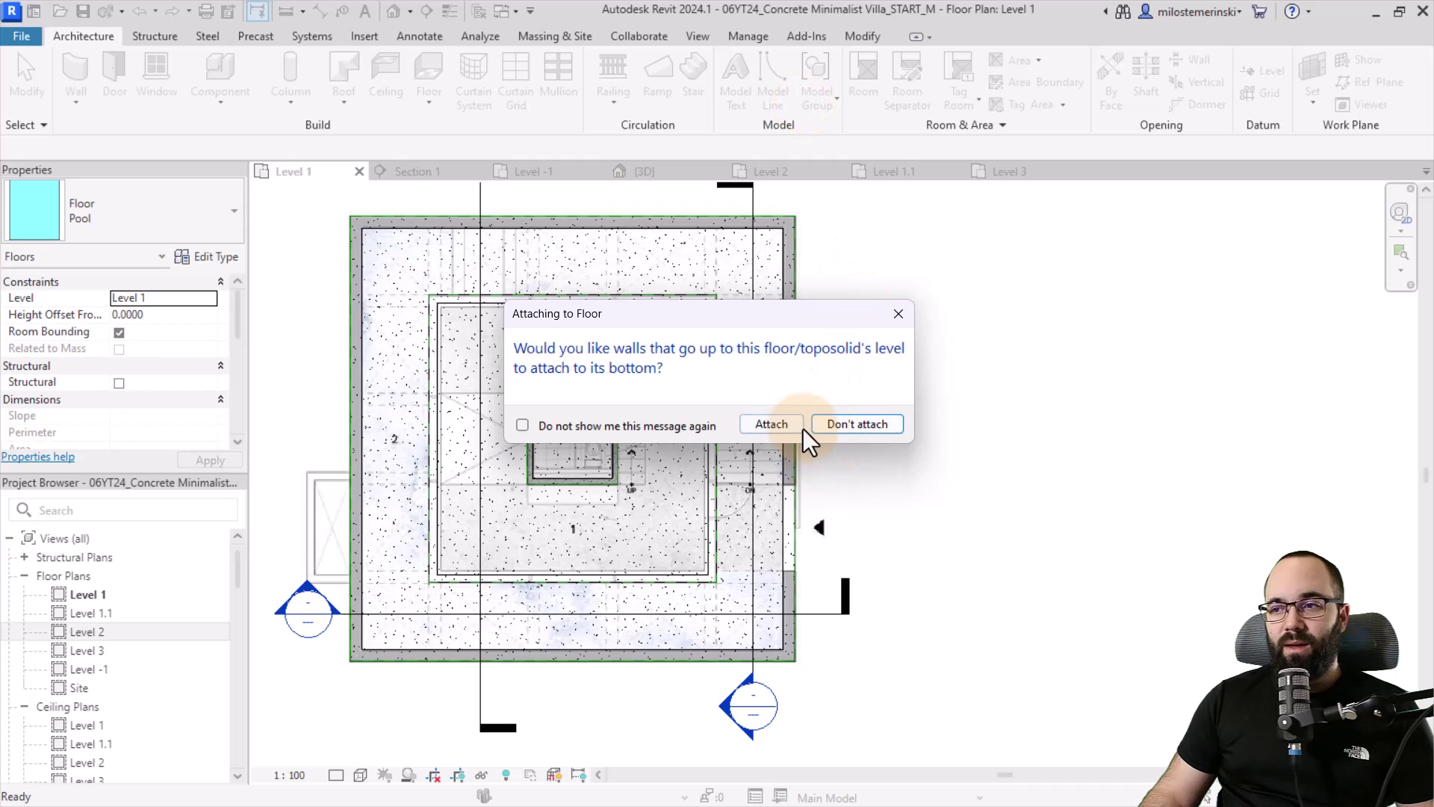
click(859, 424)
key(Escape)
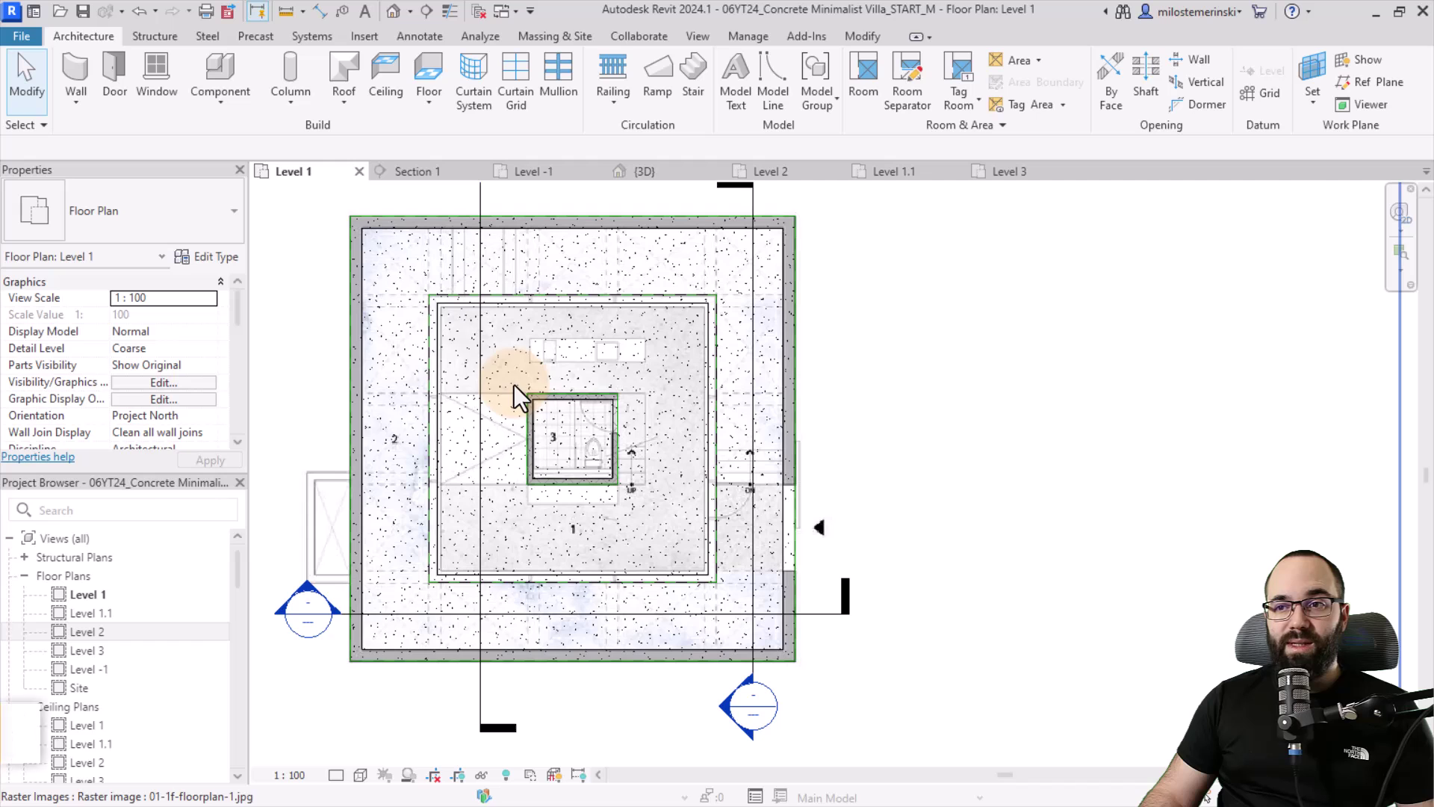
Draw a rectangle of Curtain Wall on Level 1 around the living area, just inside the central slab's outer edge
click(71, 71)
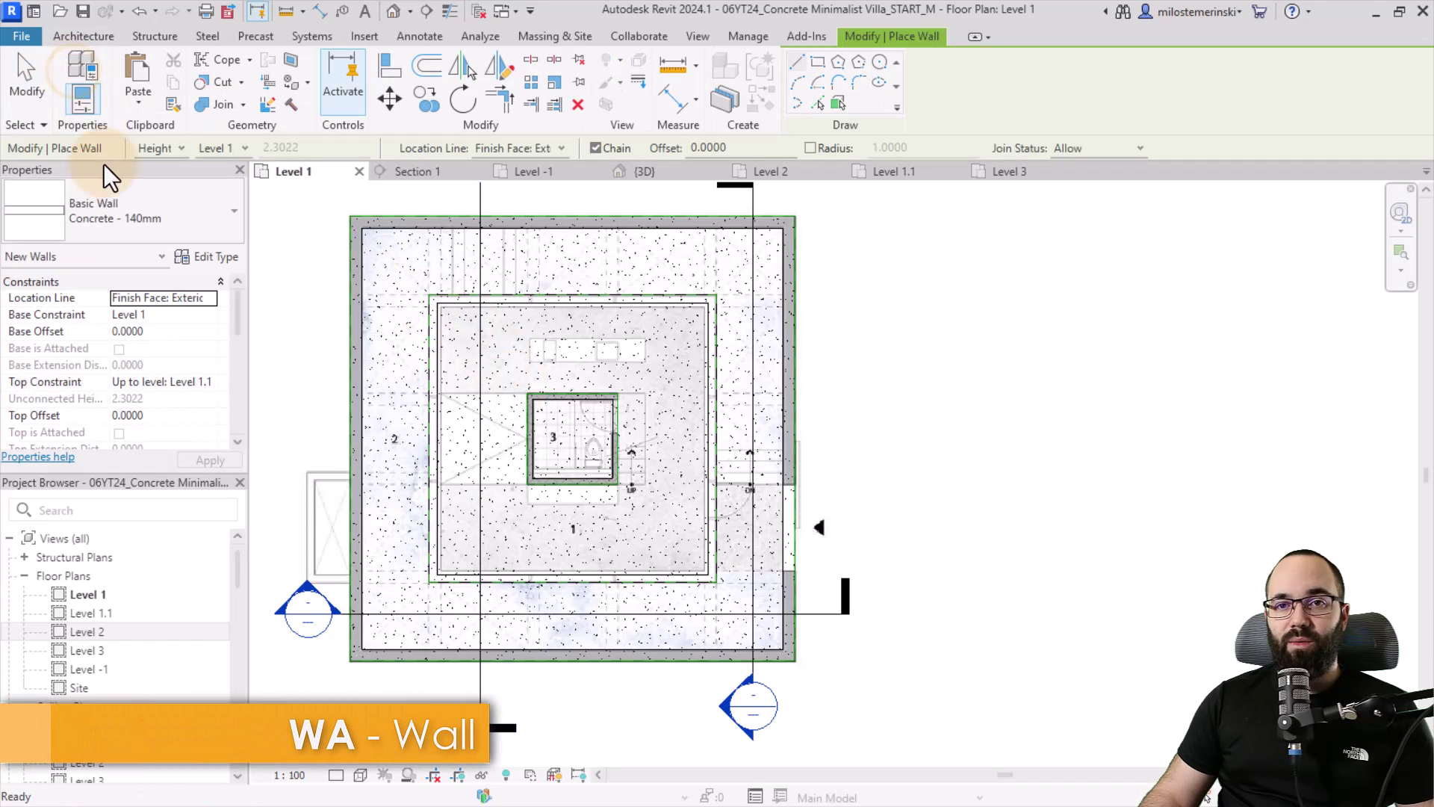
click(106, 228)
click(78, 504)
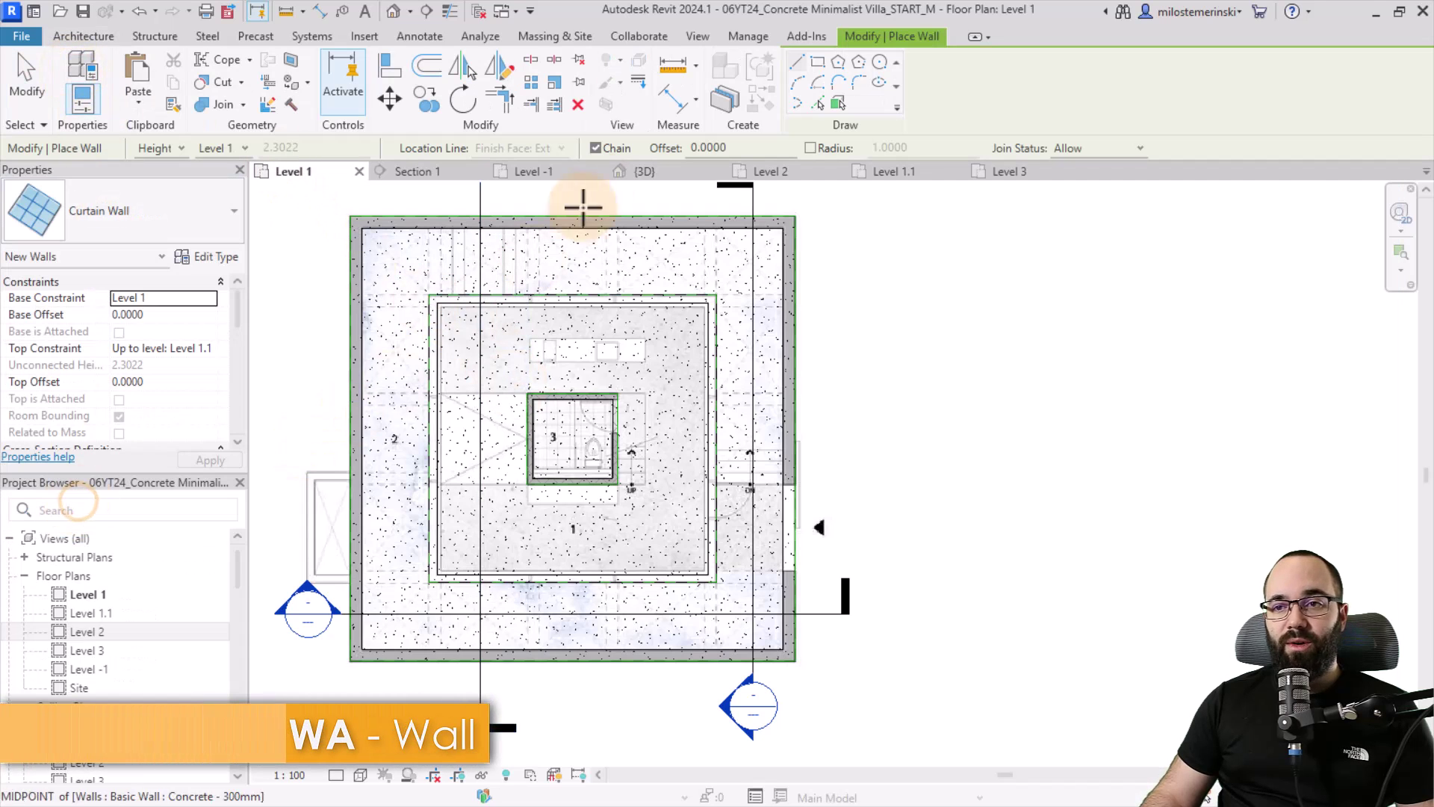
click(817, 62)
scroll(426, 310, up, 5)
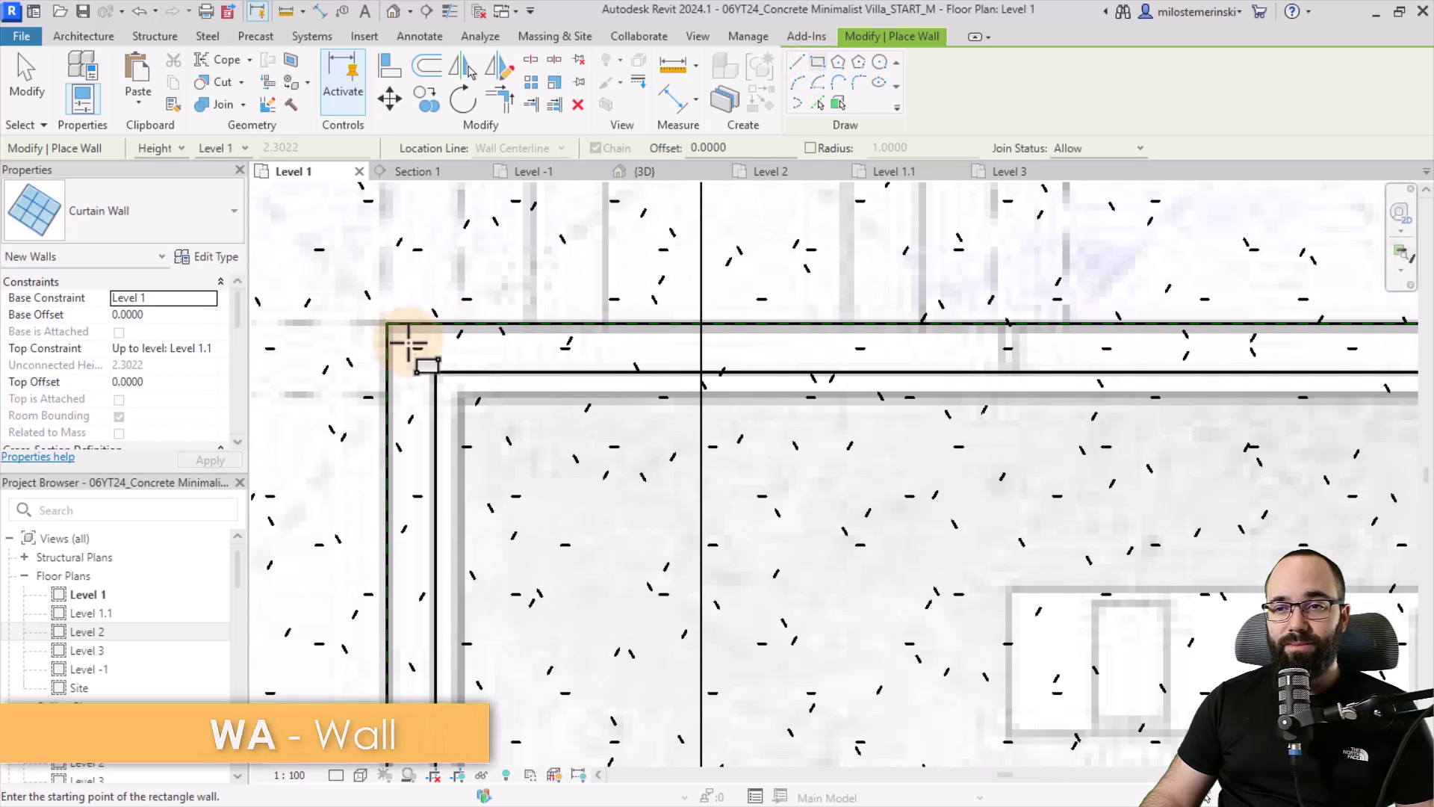
click(390, 327)
scroll(460, 441, down, 5)
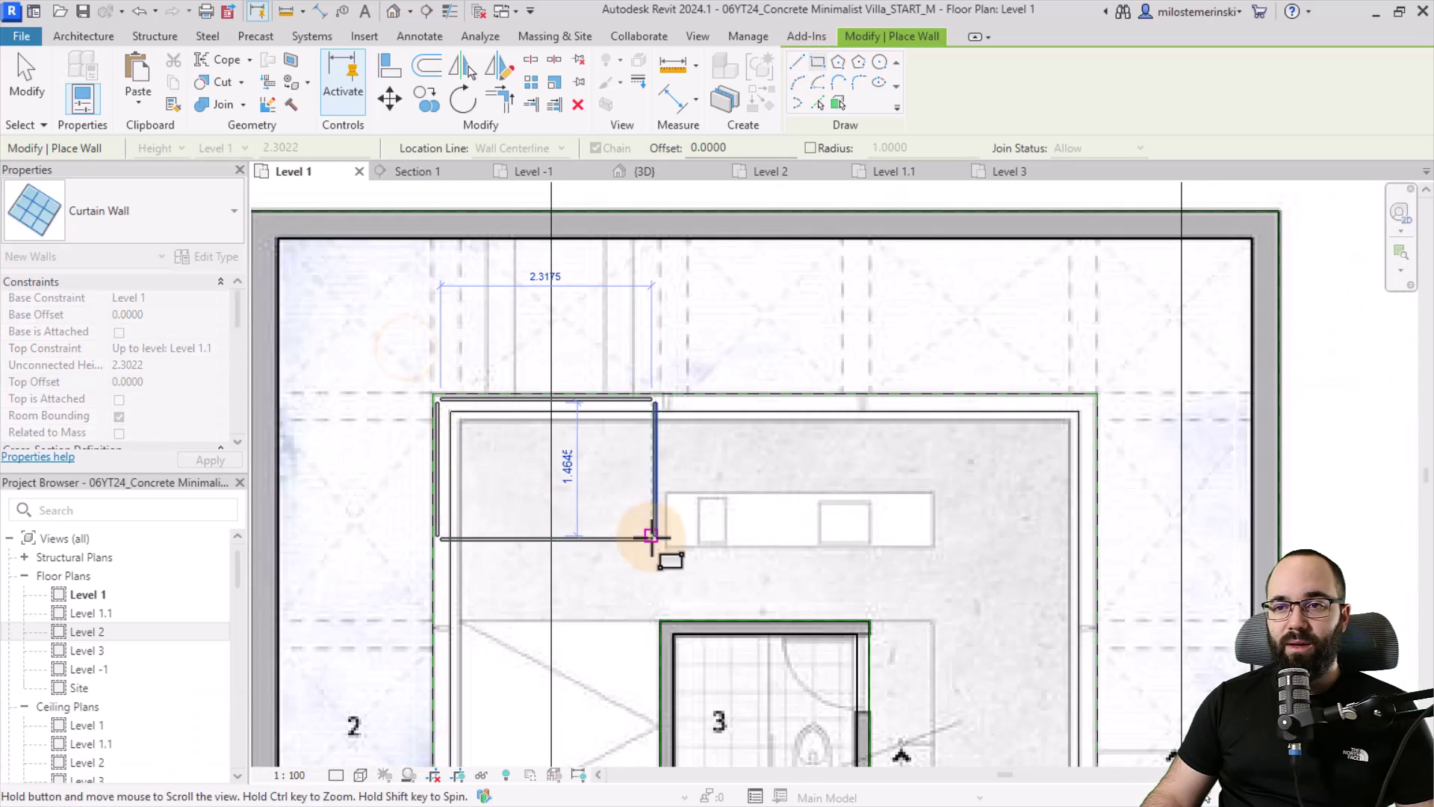
middle_drag(656, 535, 612, 336)
scroll(598, 338, down, 3)
scroll(673, 496, up, 3)
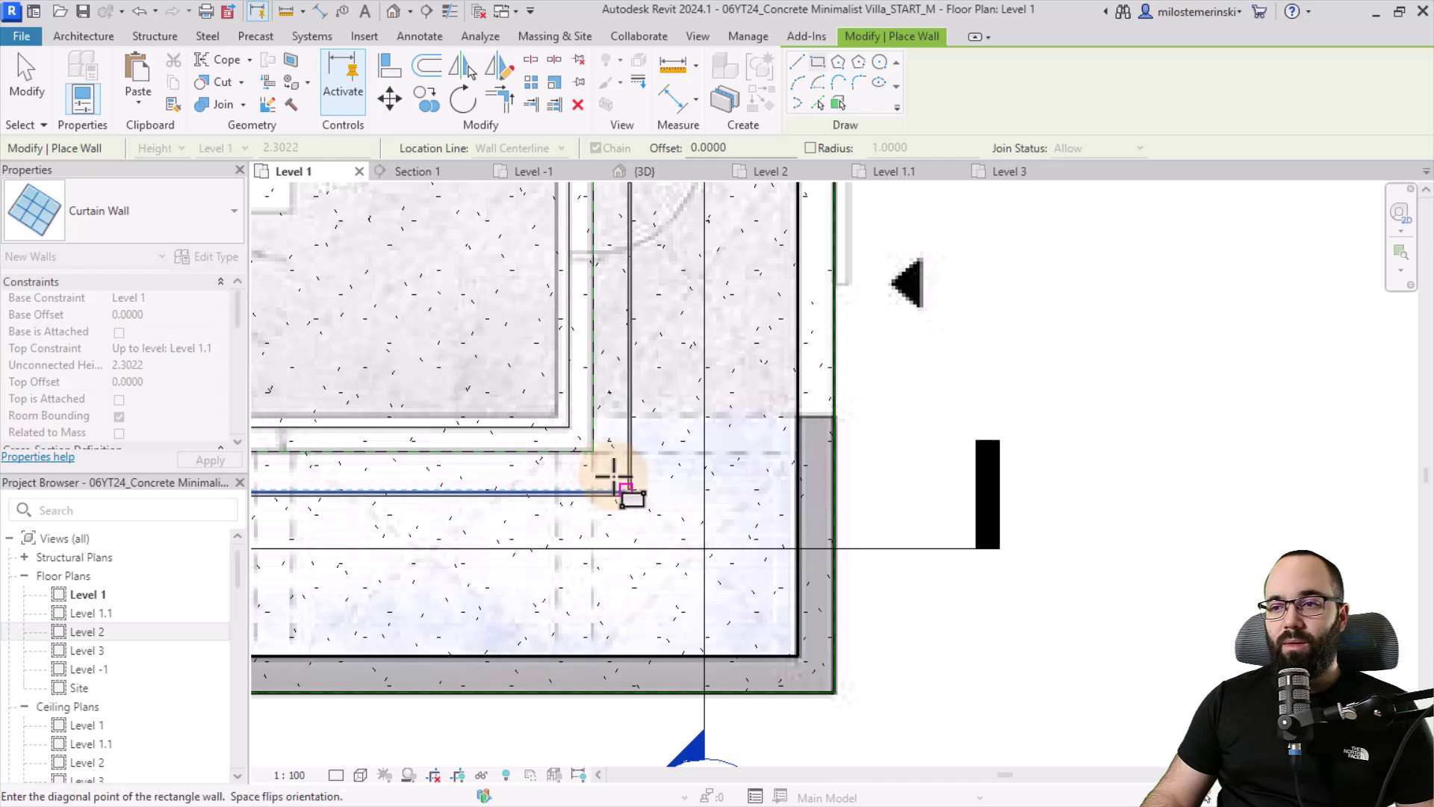
scroll(598, 456, up, 2)
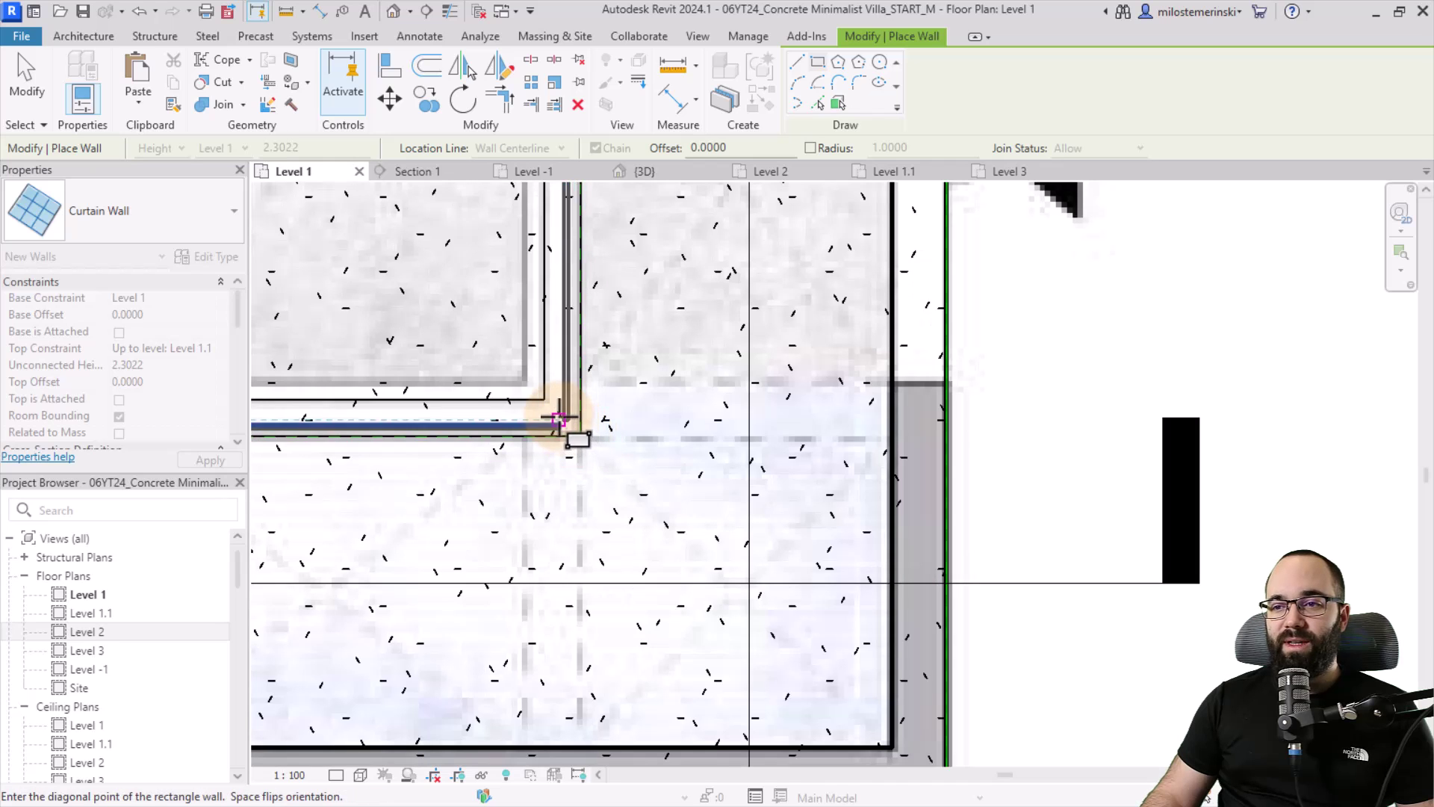
click(560, 413)
scroll(717, 496, down, 5)
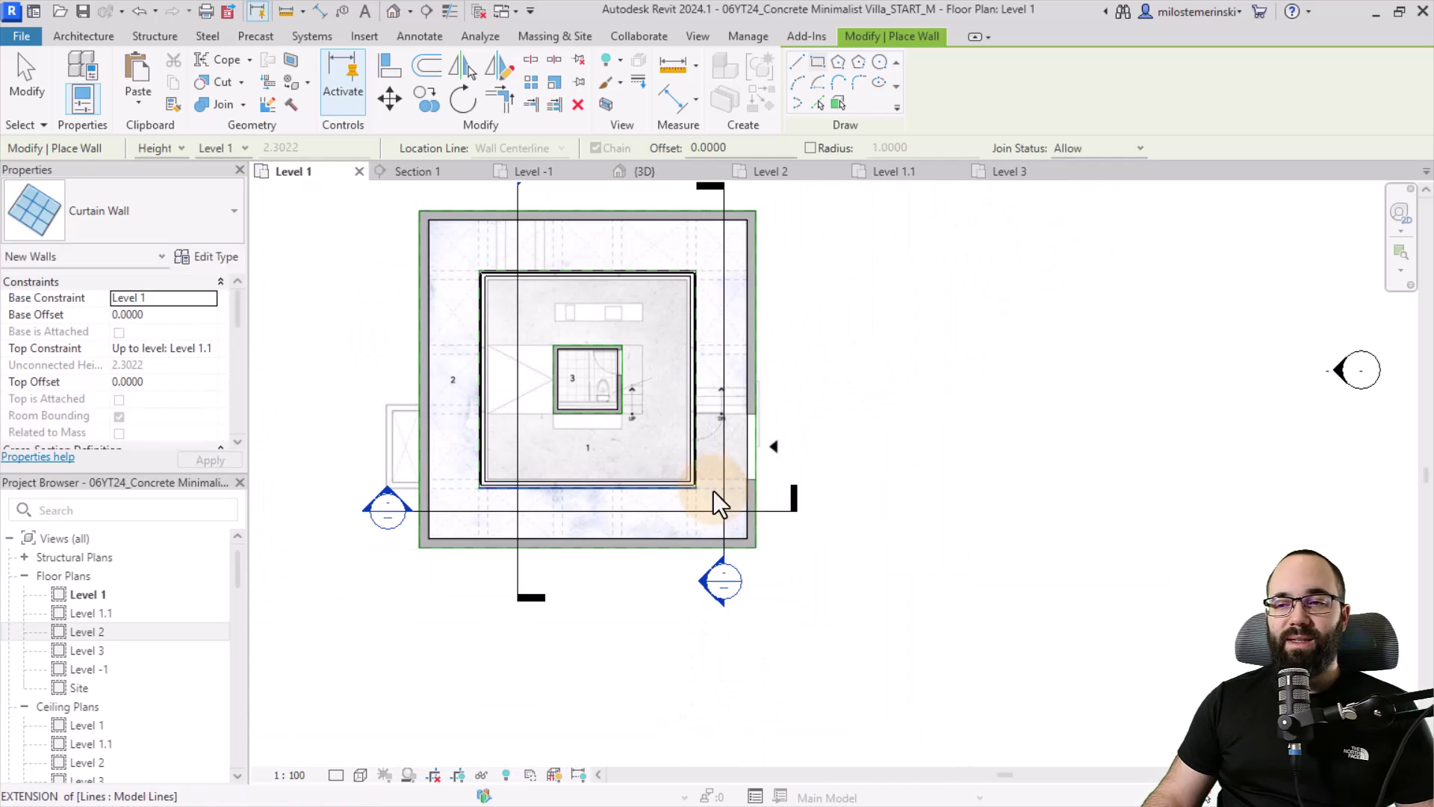
key(Escape)
key(Escape)
Select the whole chain of four curtain walls in the 3D view and set their top constraint to Level 2
click(667, 169)
mouse_move(826, 528)
shift+middle_down()
mouse_move(762, 470)
mouse_move(827, 501)
shift+middle_up()
scroll(495, 455, up, 5)
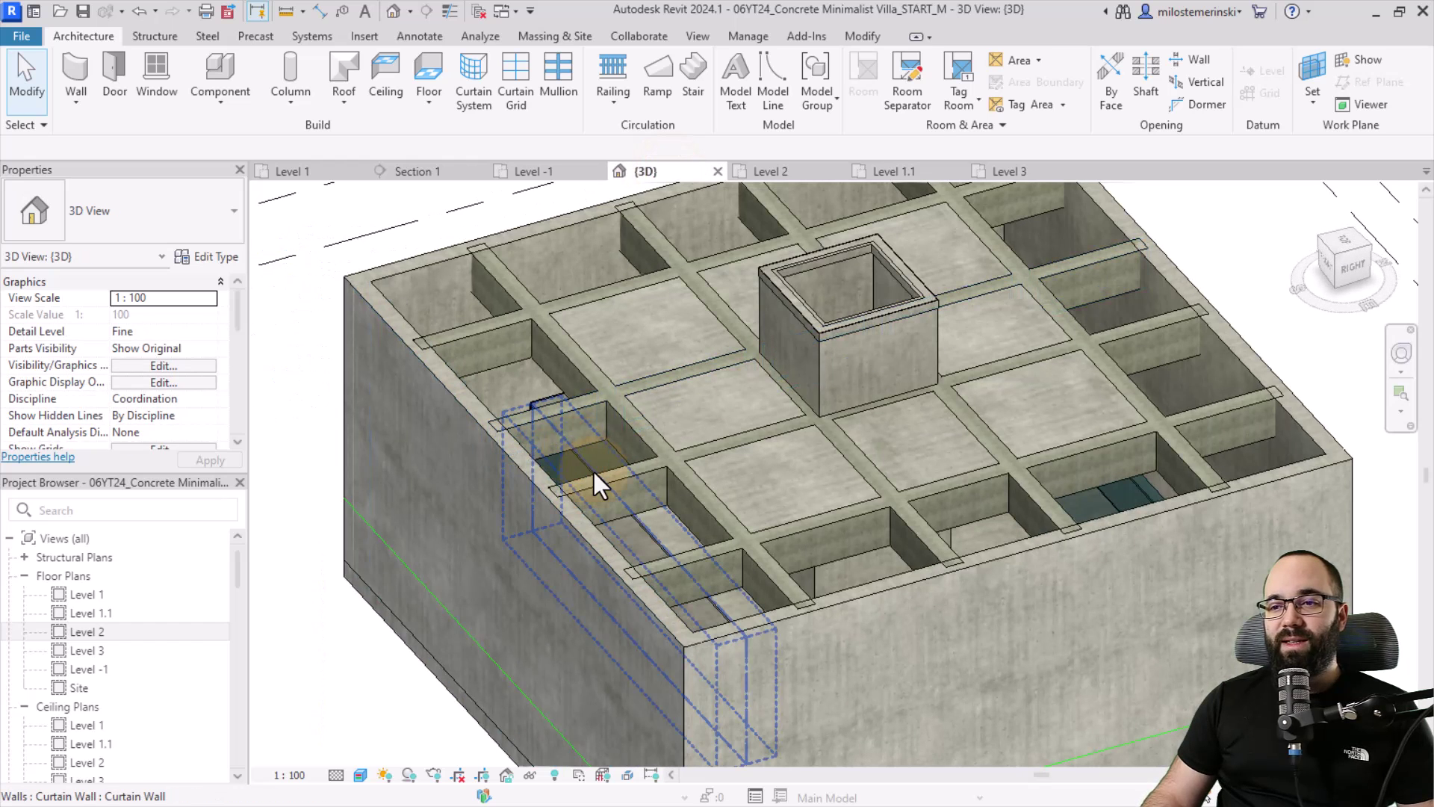
key(Tab)
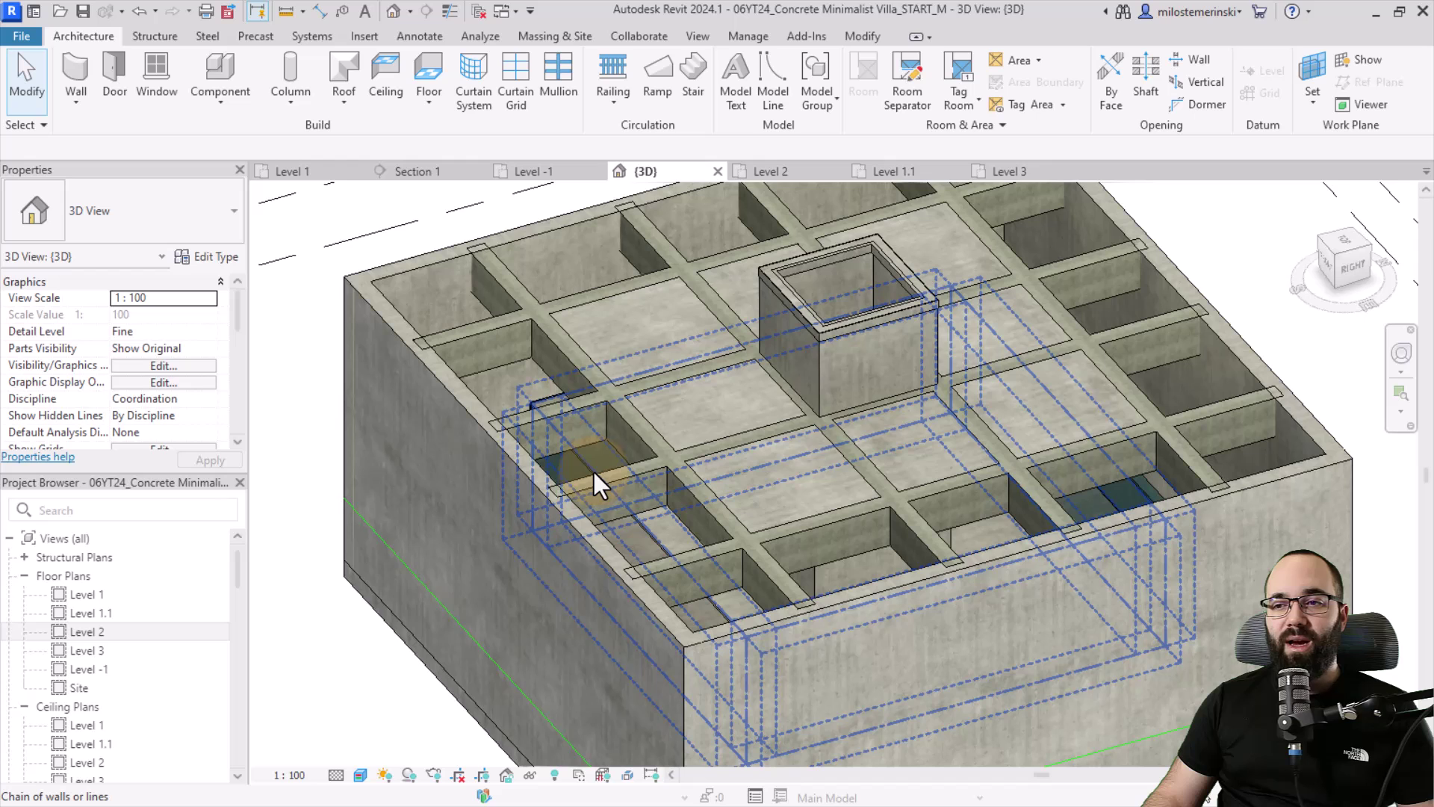
key(Tab)
click(594, 472)
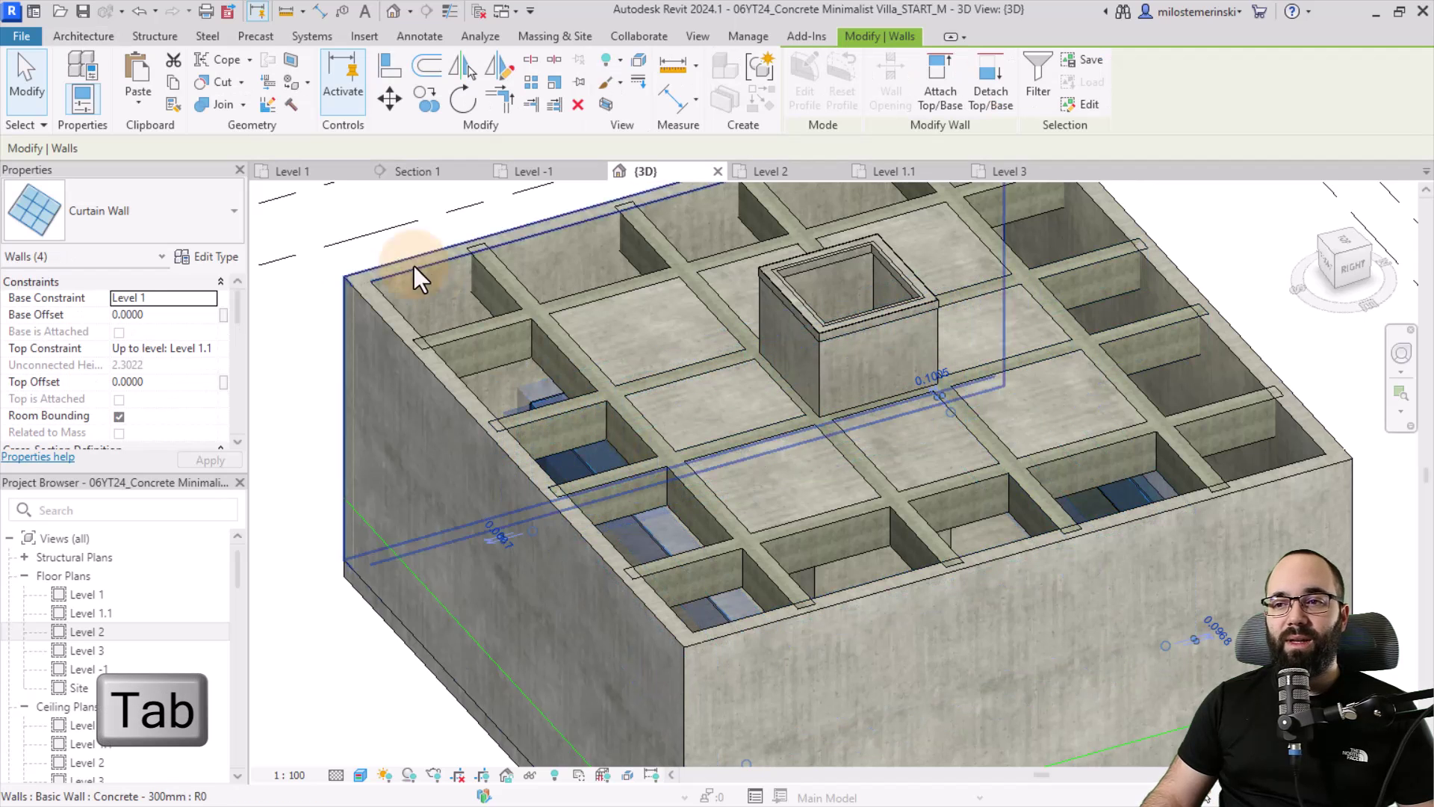
click(209, 350)
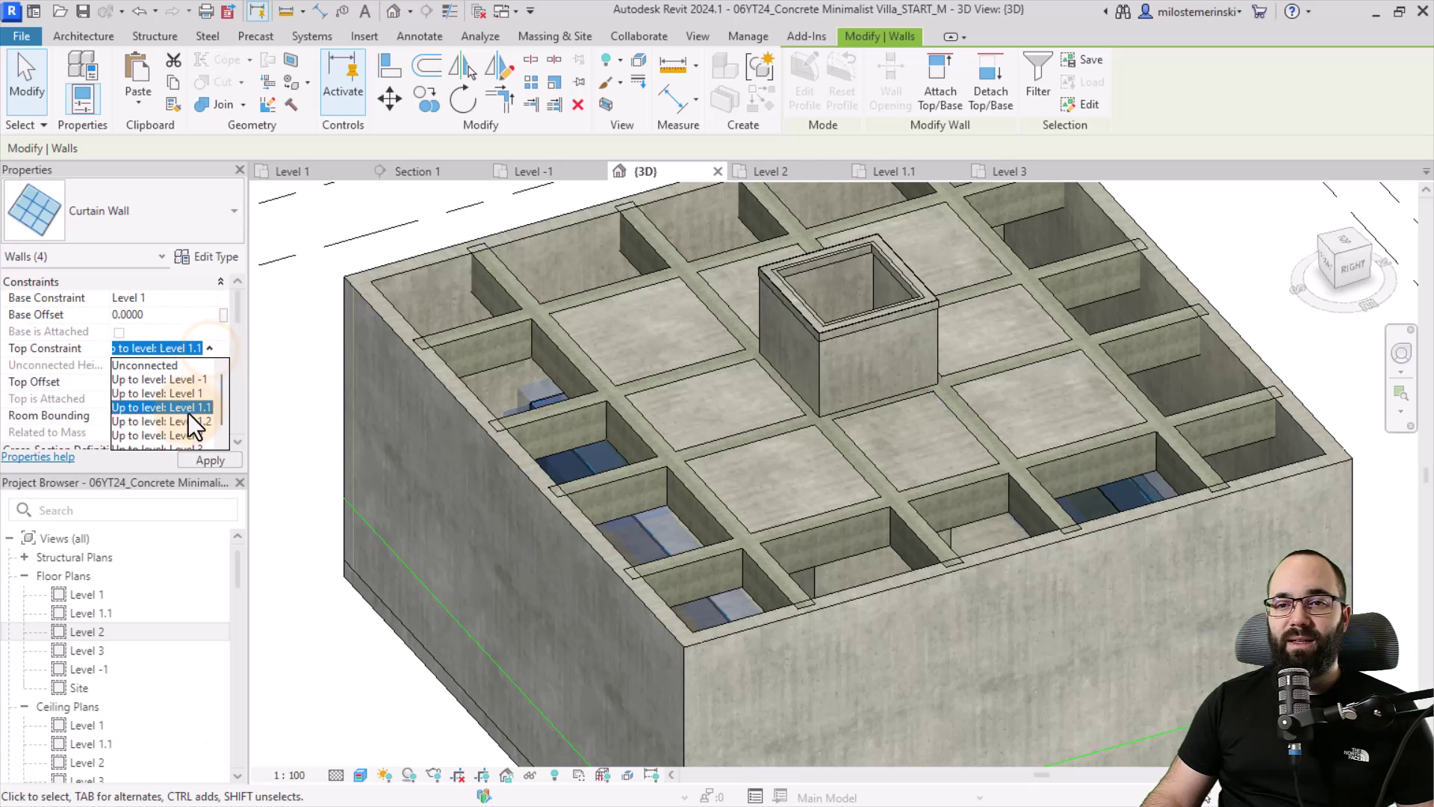
click(181, 437)
click(194, 459)
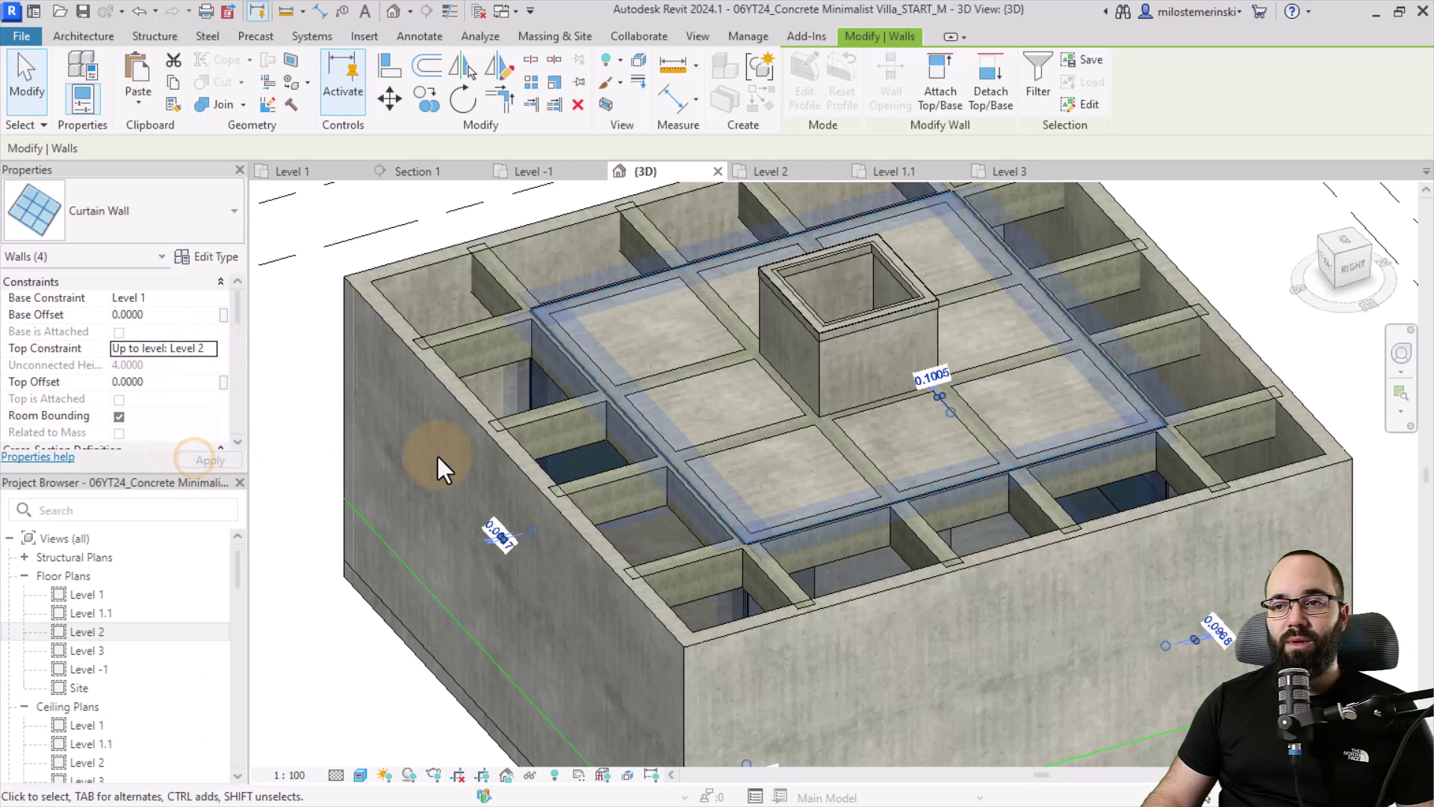
With the Section 1 view open, set the top constraint of the four selected curtain walls to Level 1.2
click(422, 172)
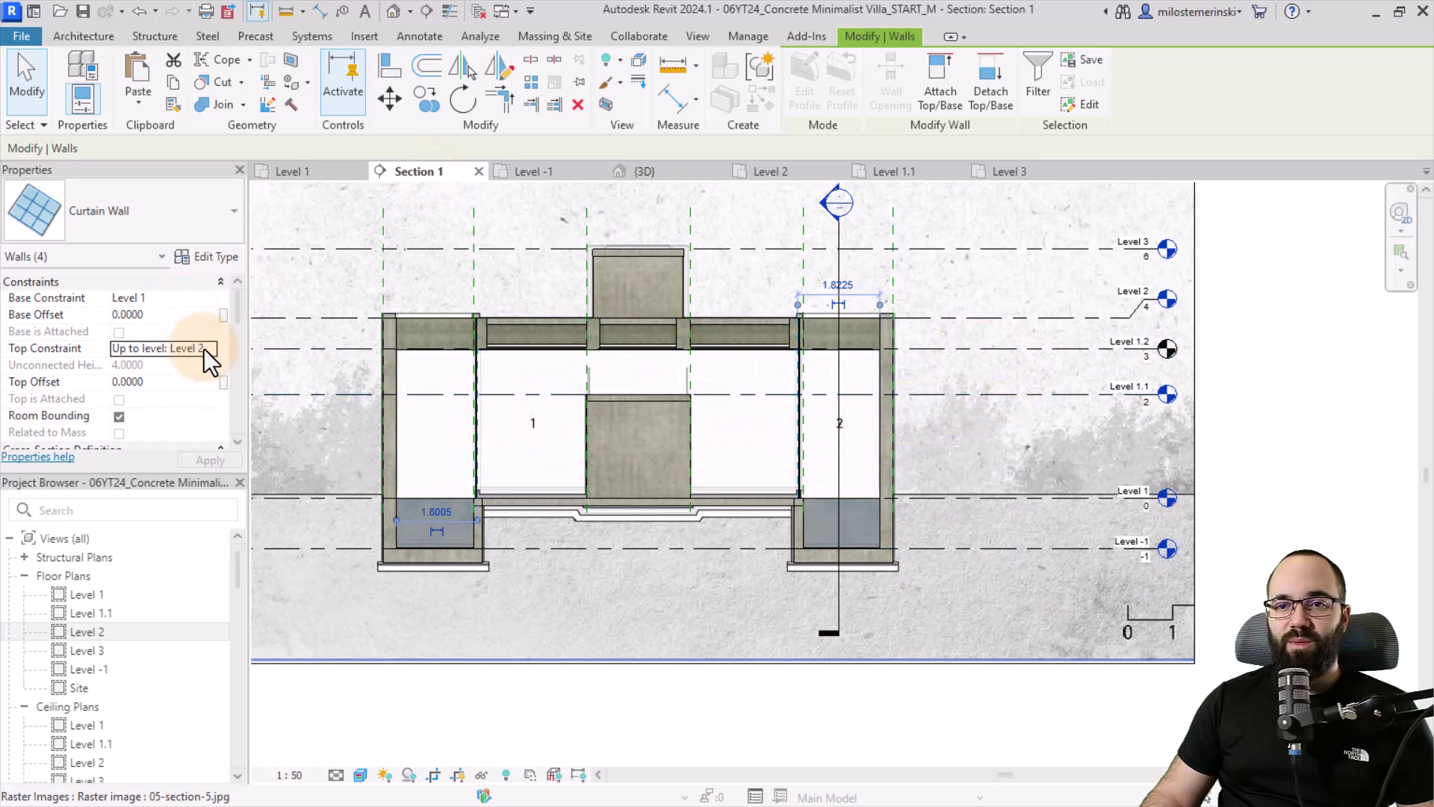
click(203, 348)
click(182, 421)
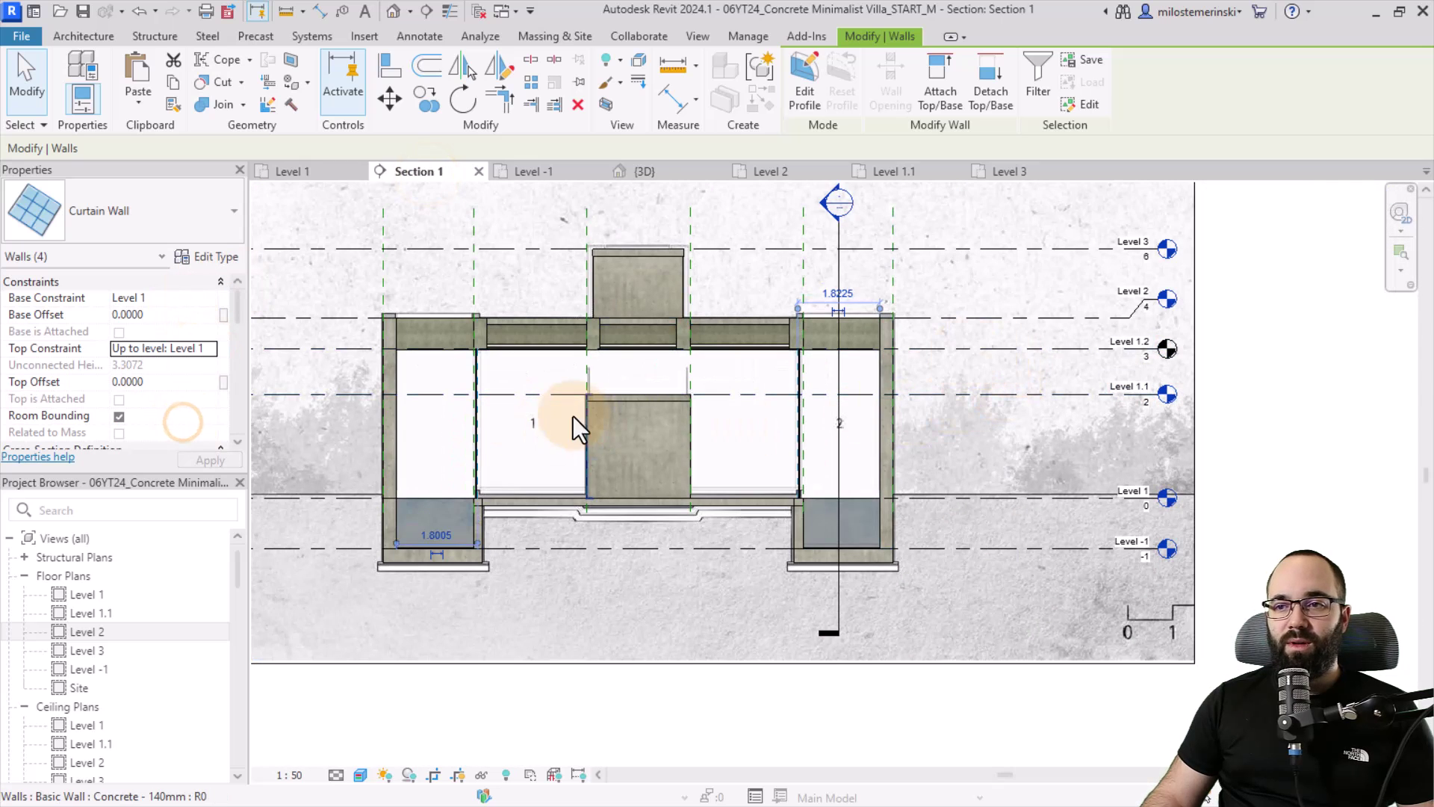
scroll(529, 376, up, 3)
click(529, 376)
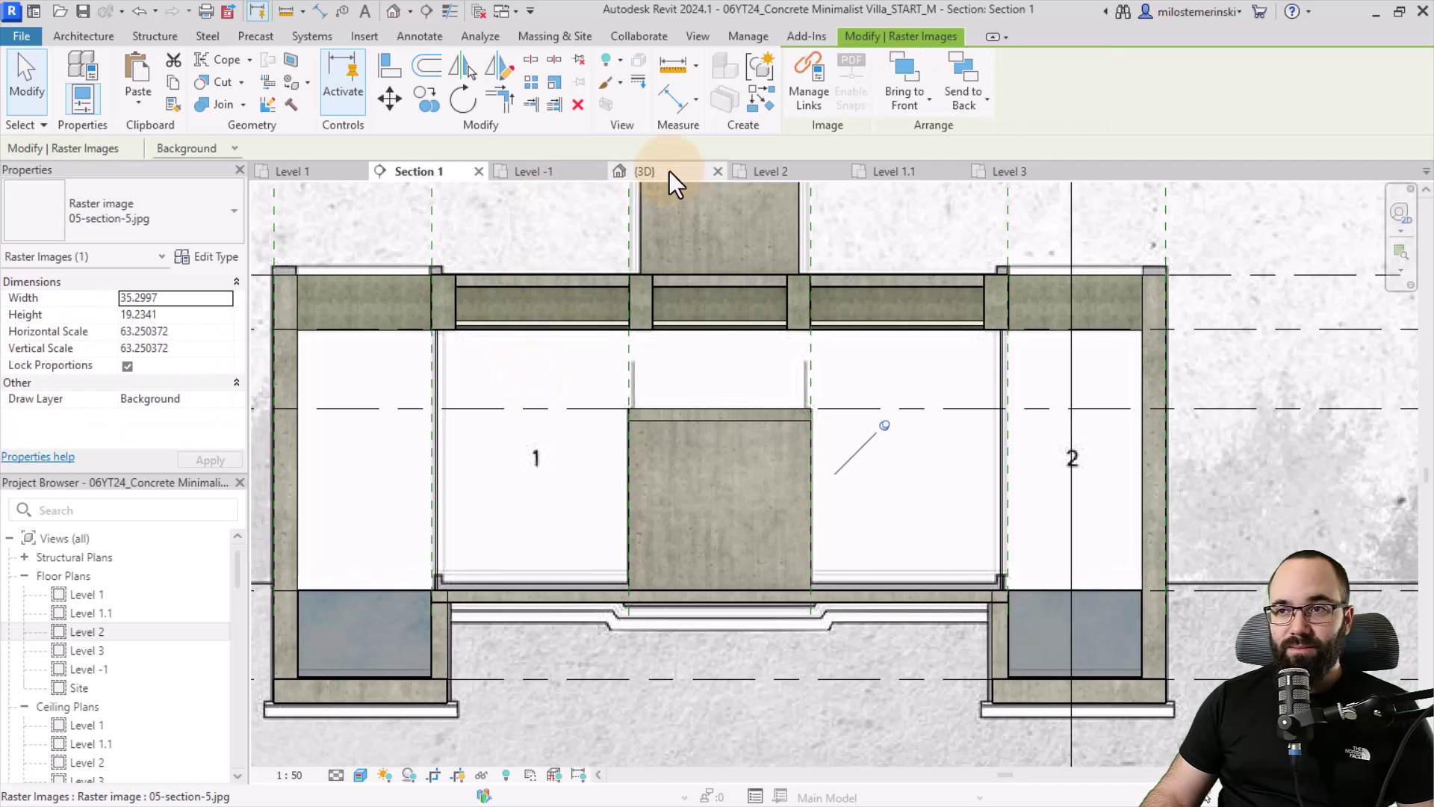
Turn on the section box in the 3D view and pull its side face inward past the outer concrete wall to expose the interior
click(669, 170)
scroll(727, 441, down, 3)
shift+middle_drag(727, 442, 366, 462)
click(366, 462)
scroll(123, 387, down, 5)
click(119, 383)
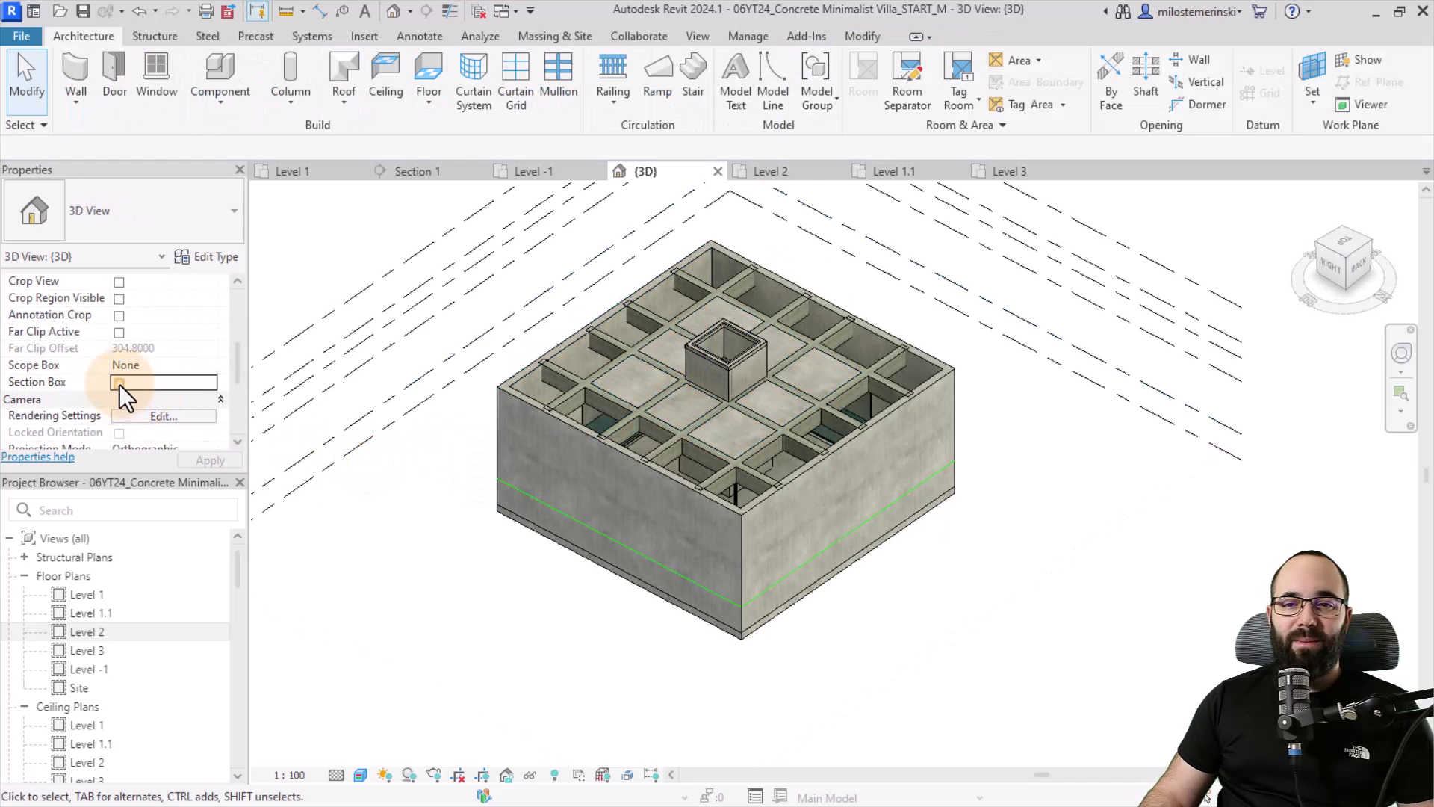
click(940, 551)
drag(997, 592, 806, 508)
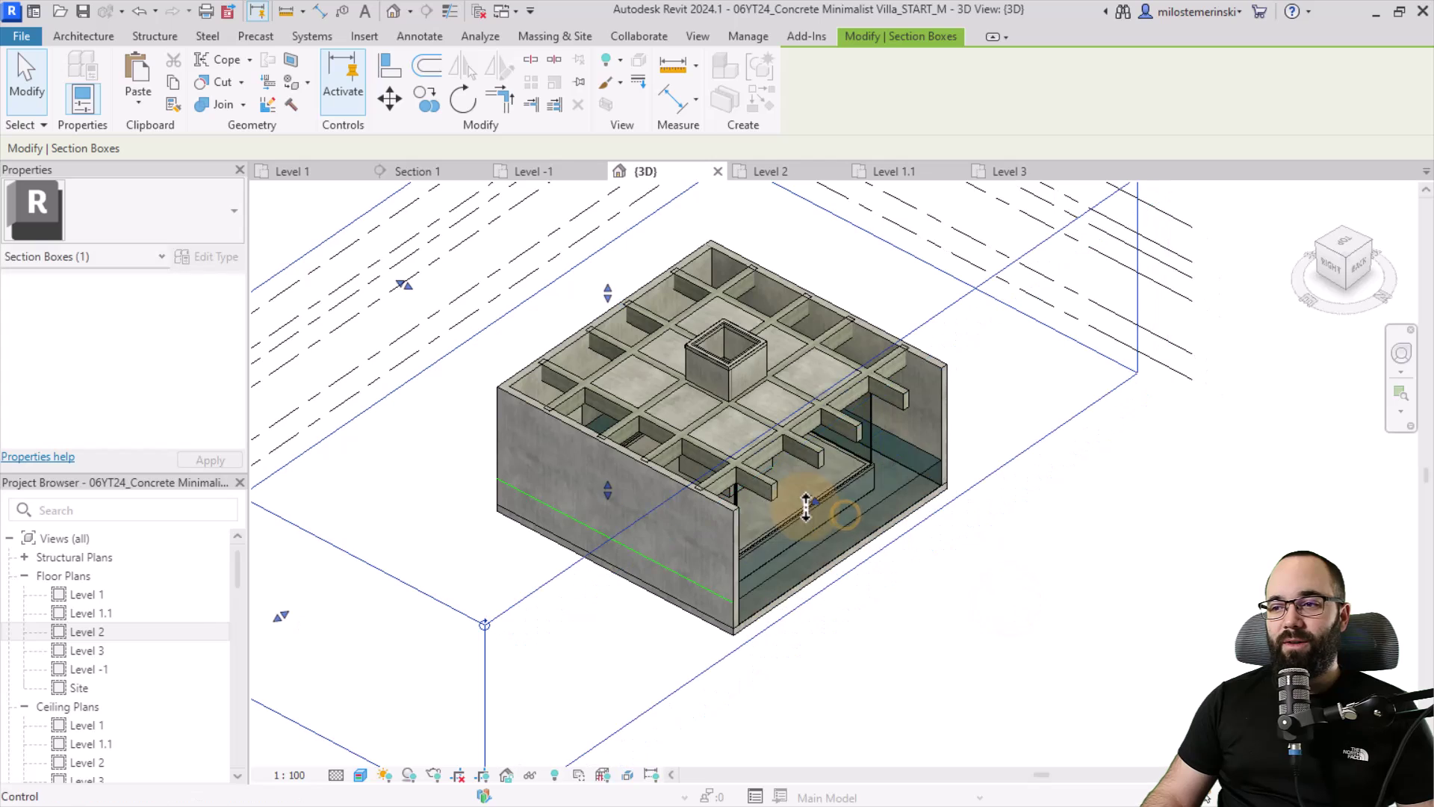
shift+middle_drag(947, 611, 930, 526)
key(Escape)
scroll(835, 663, up, 5)
scroll(715, 486, up, 3)
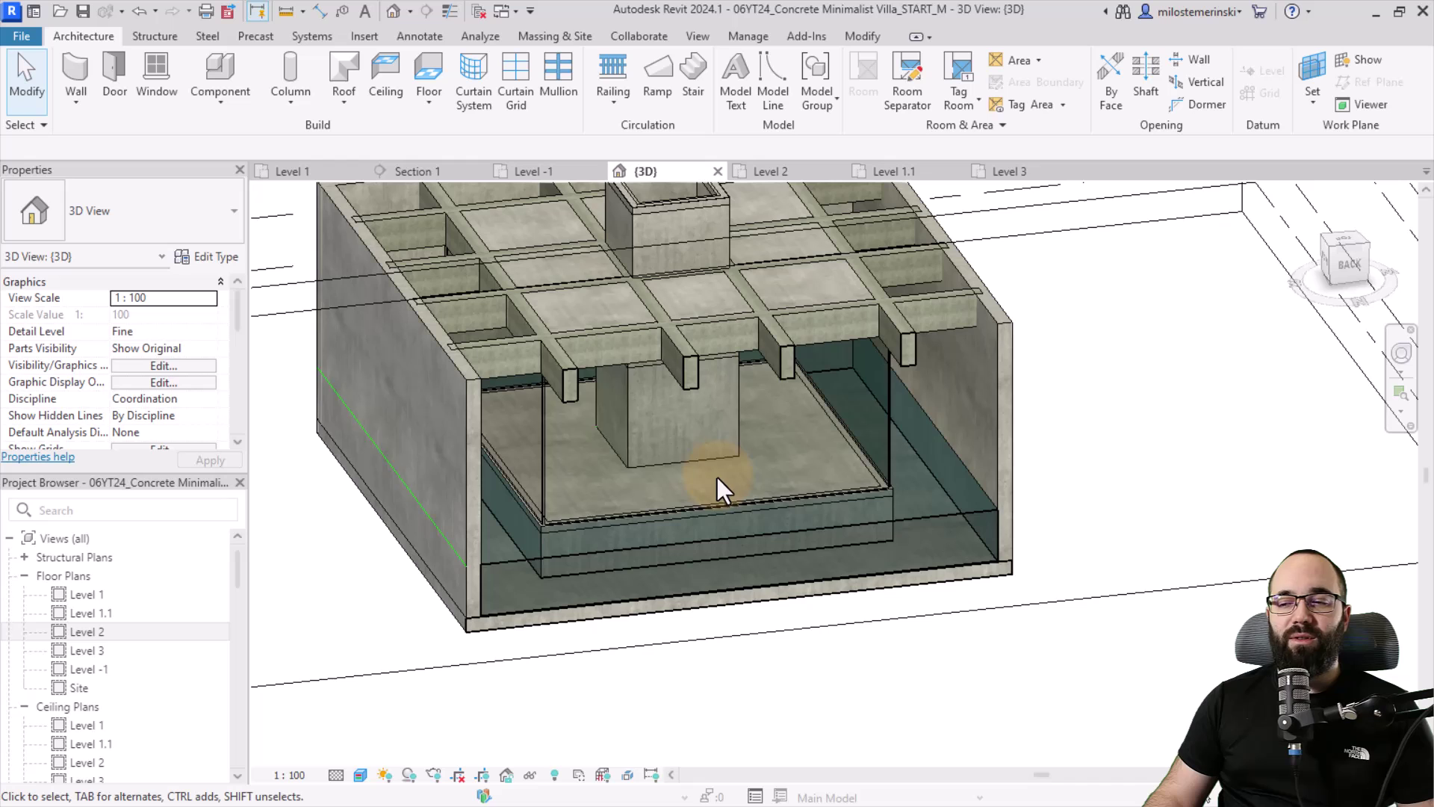